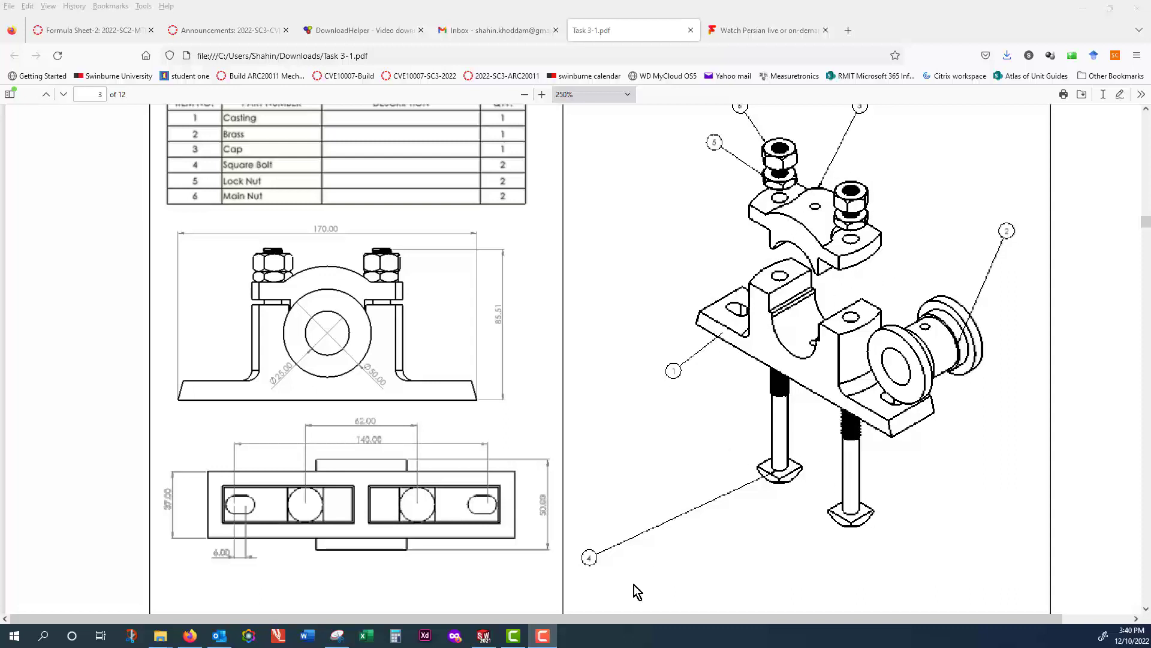
- Switch to SOLIDWORKS and create a new part document
click(483, 635)
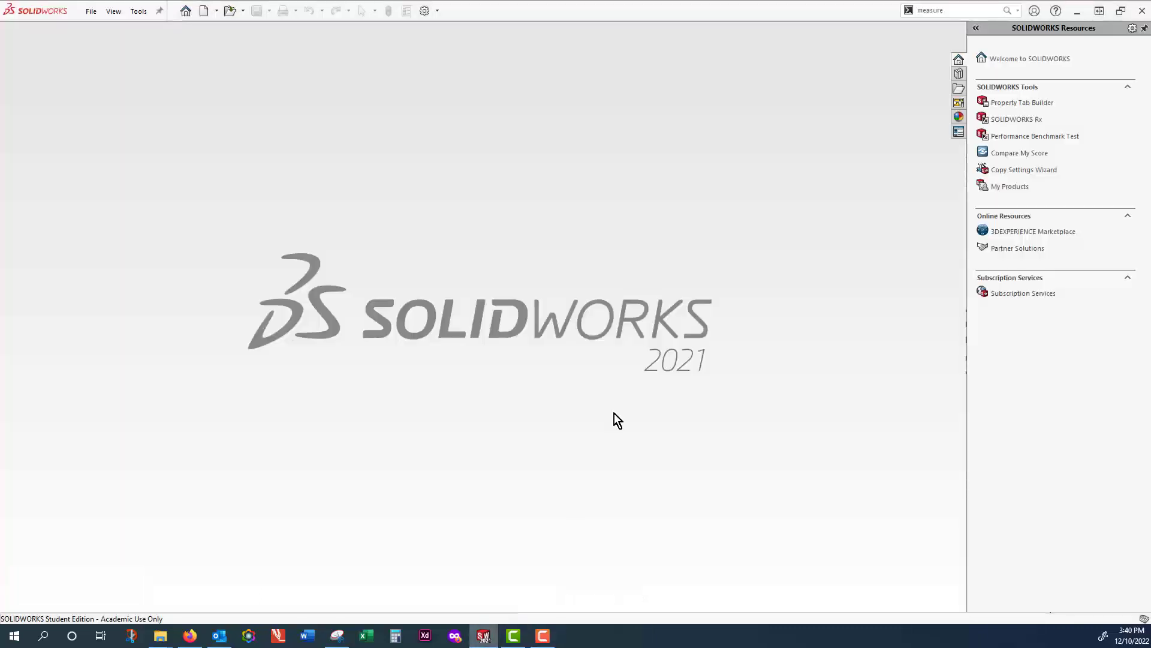
click(206, 12)
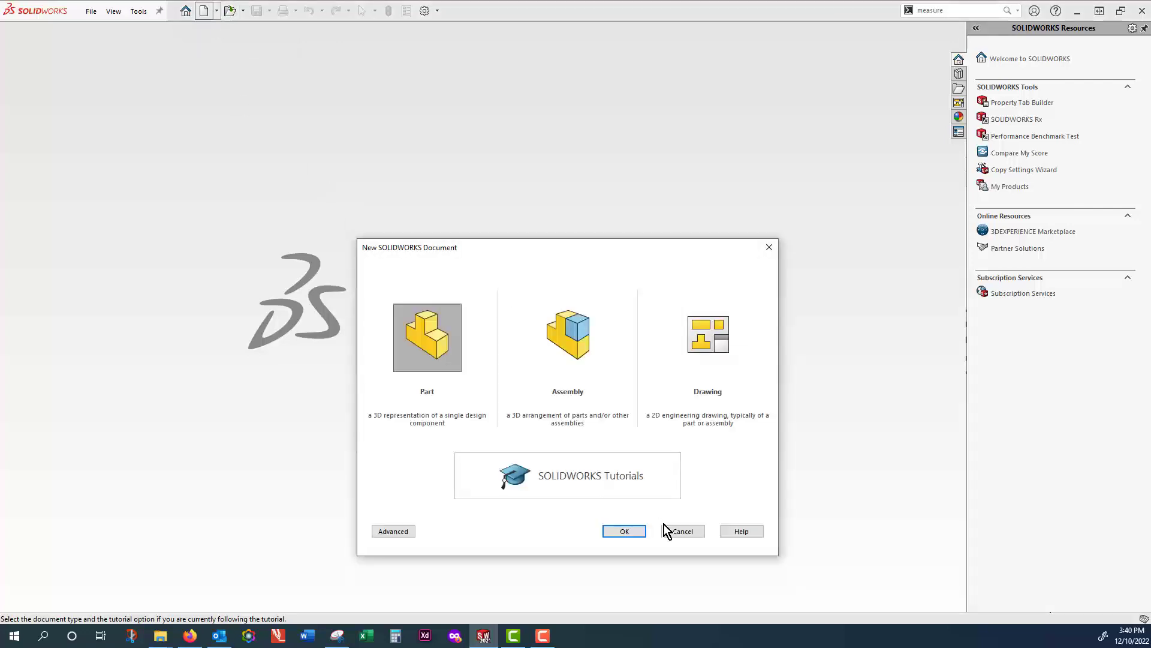
click(623, 535)
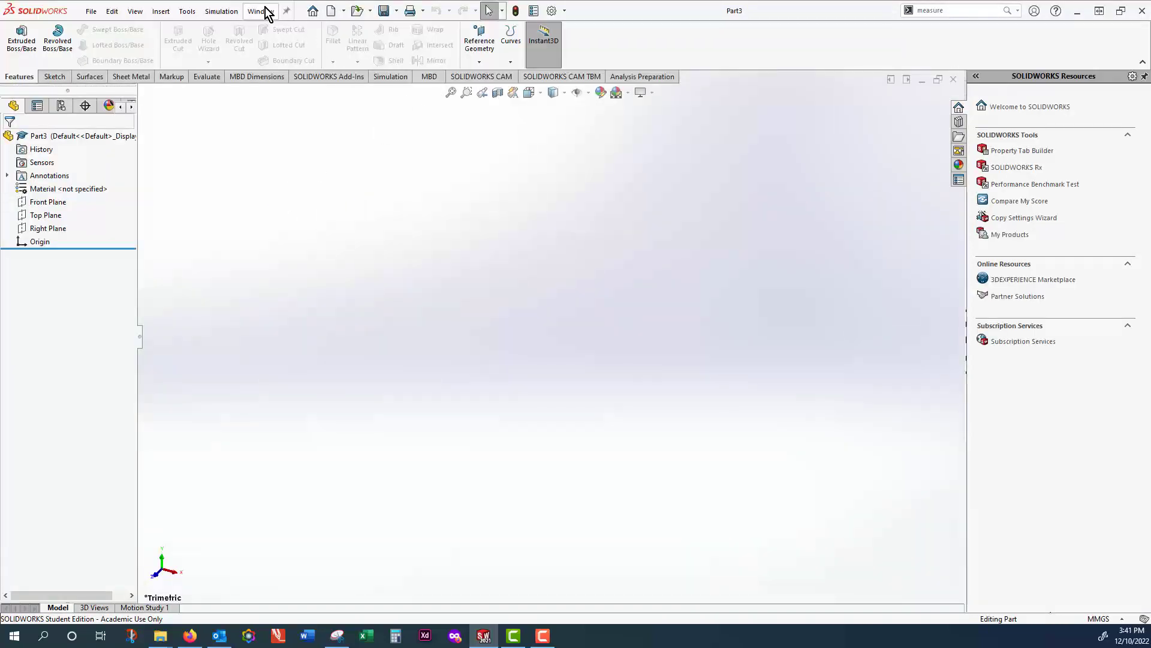
- Start a new sketch on the Front Plane
click(53, 76)
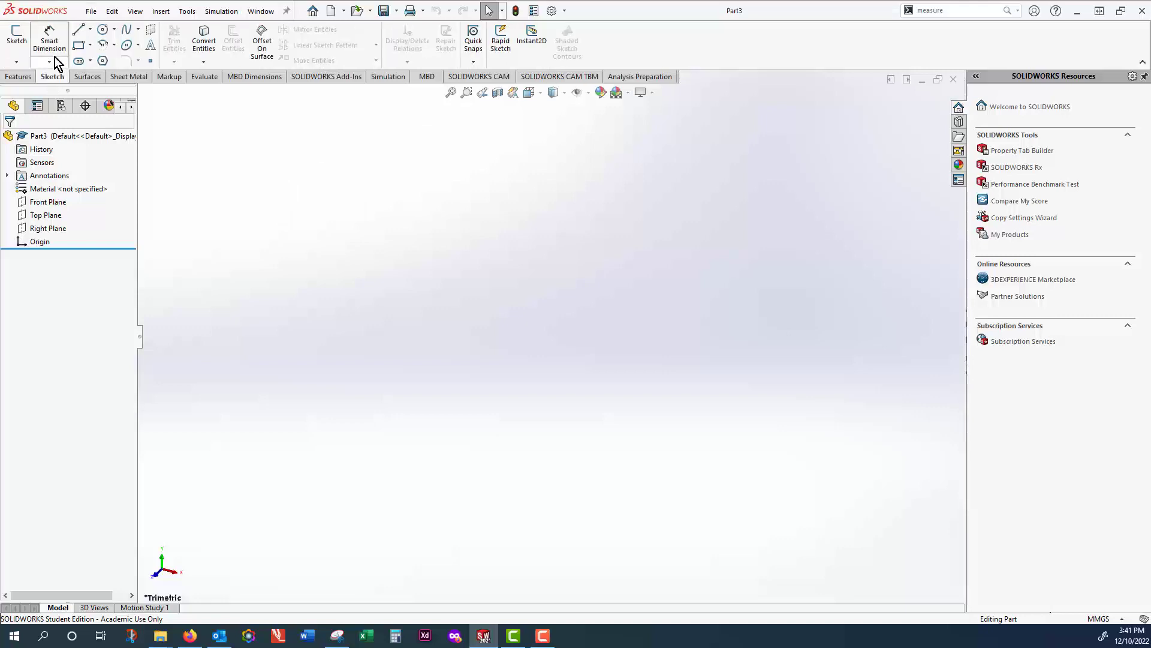
click(16, 62)
click(30, 77)
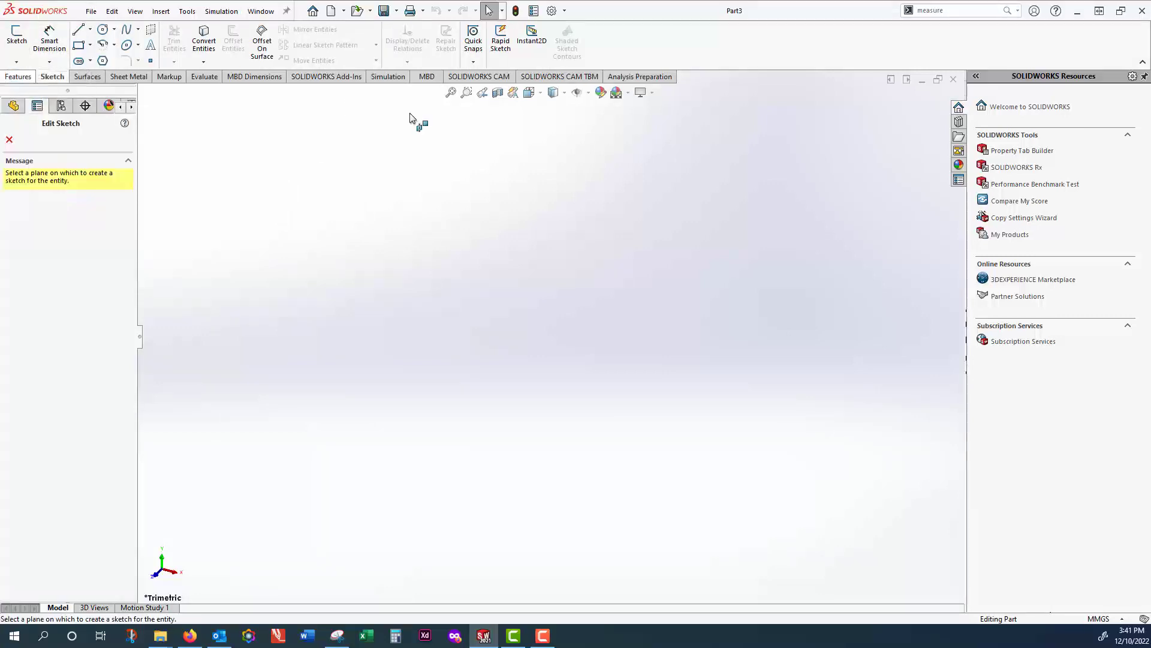
click(411, 205)
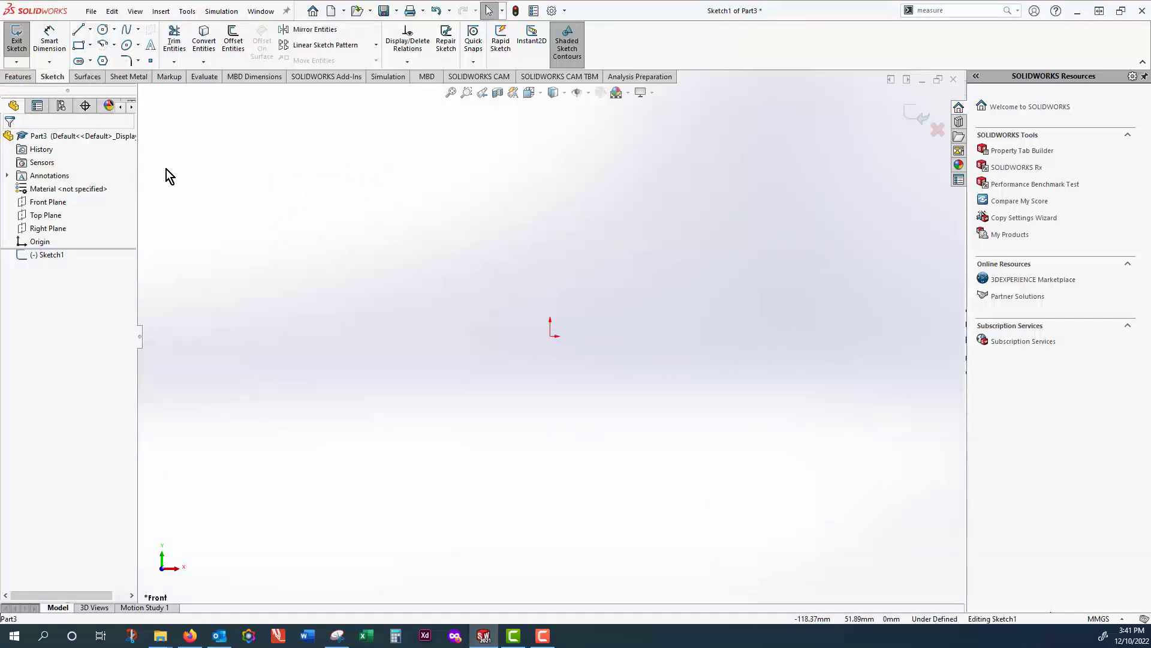
- Insert the Capture image from the task3 folder as a sketch picture
click(184, 11)
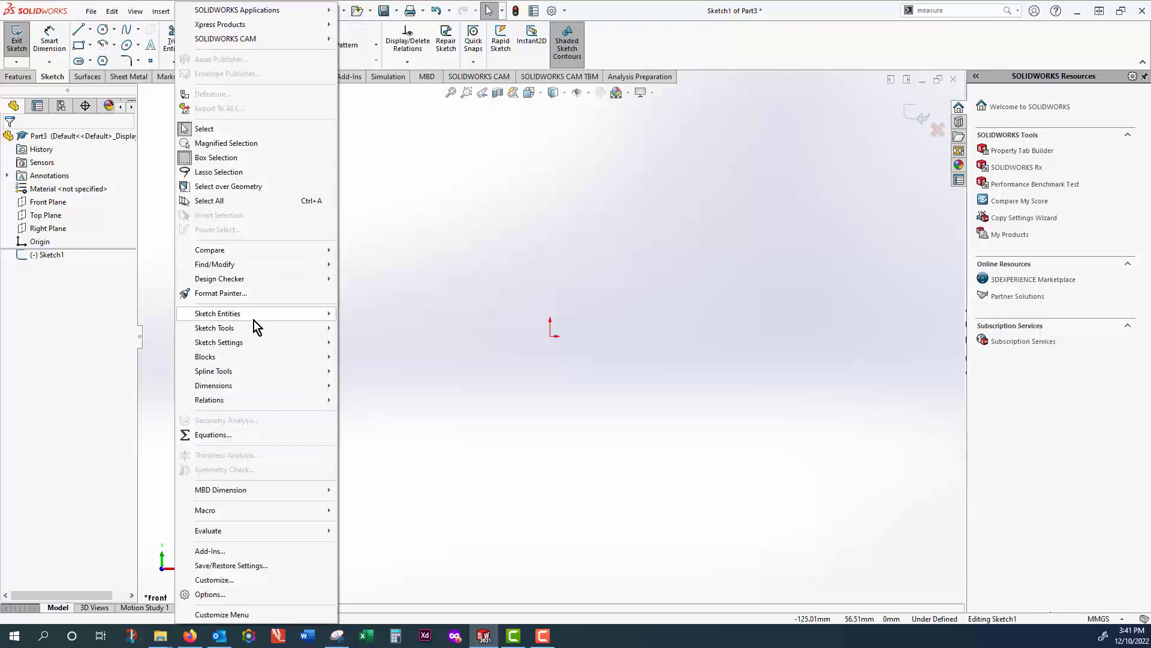
mouse_move(265, 327)
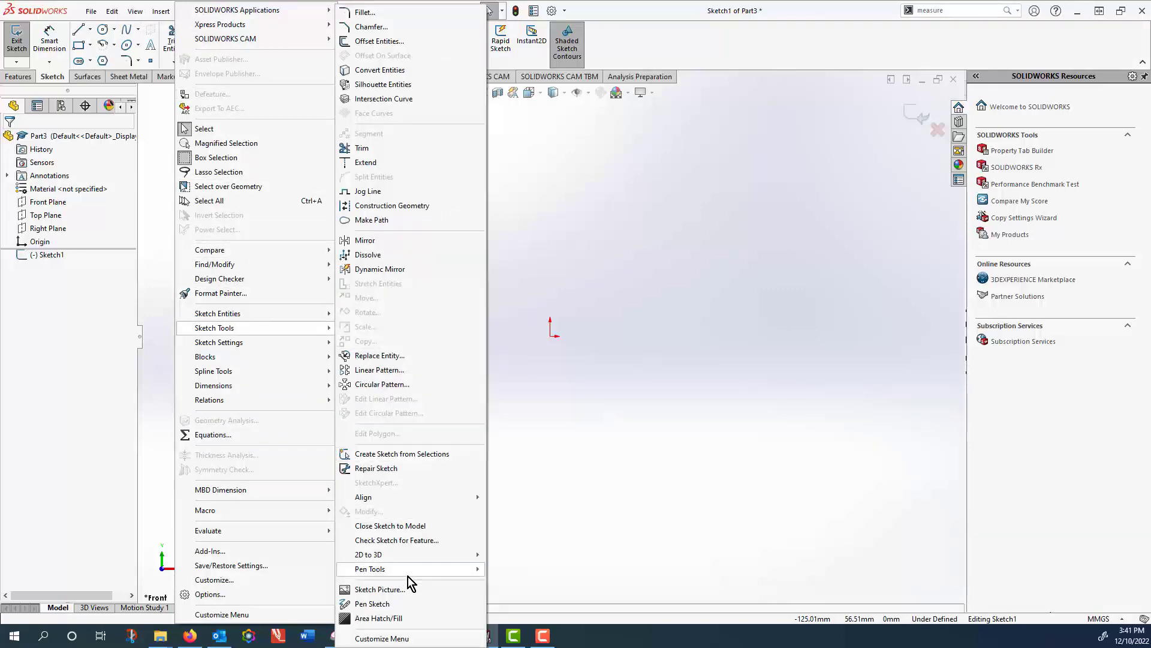
click(394, 593)
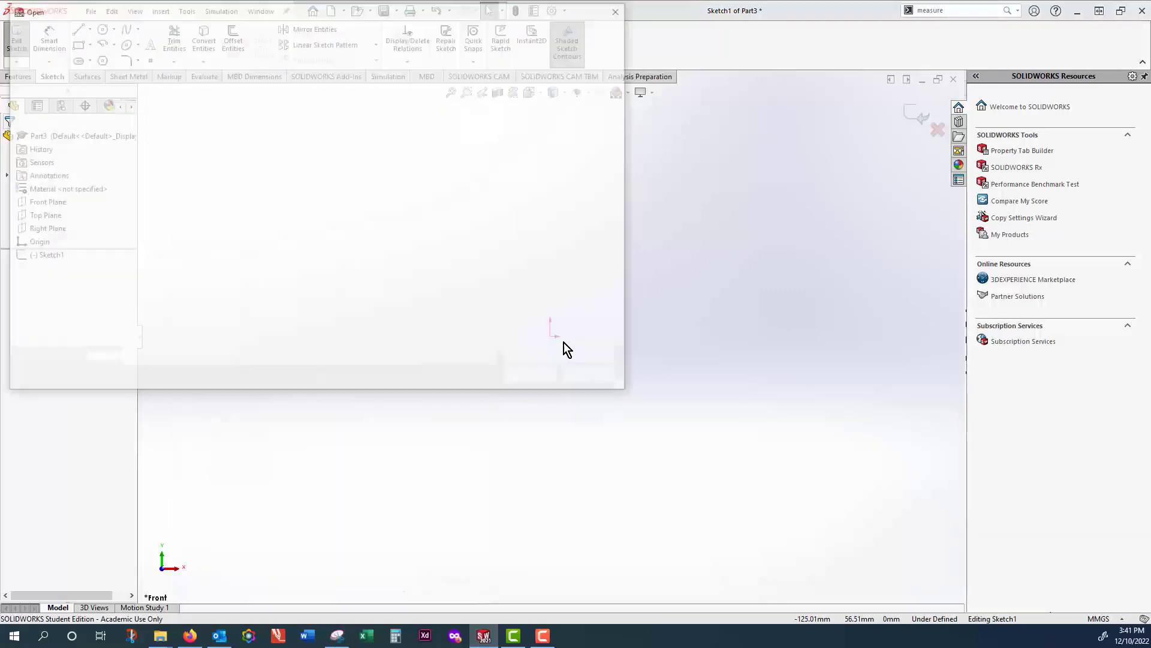
click(203, 108)
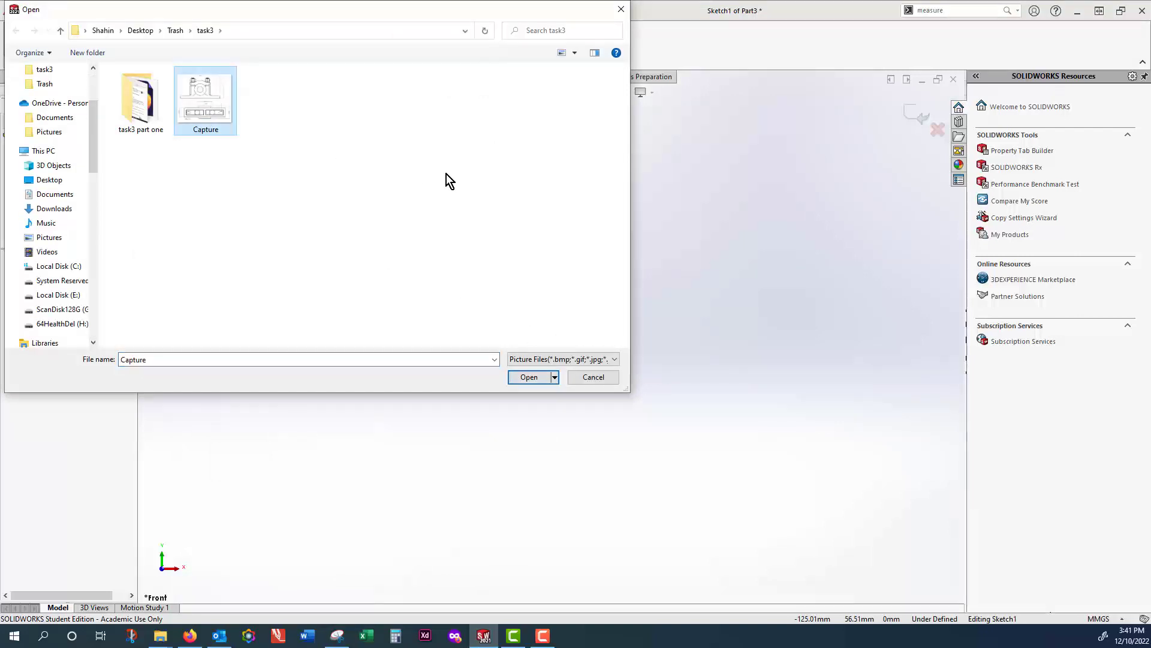
click(530, 377)
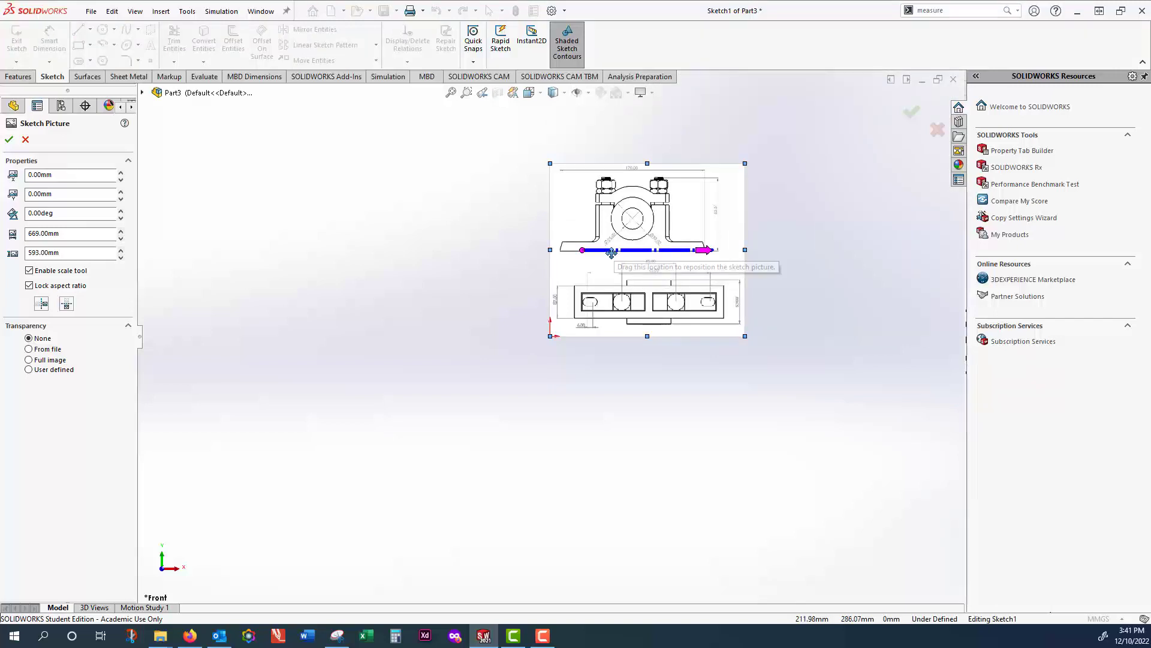
- Align the picture's scale line with the base's full bottom edge in the front view and set its length to 170 mm
scroll(611, 246, down, 3)
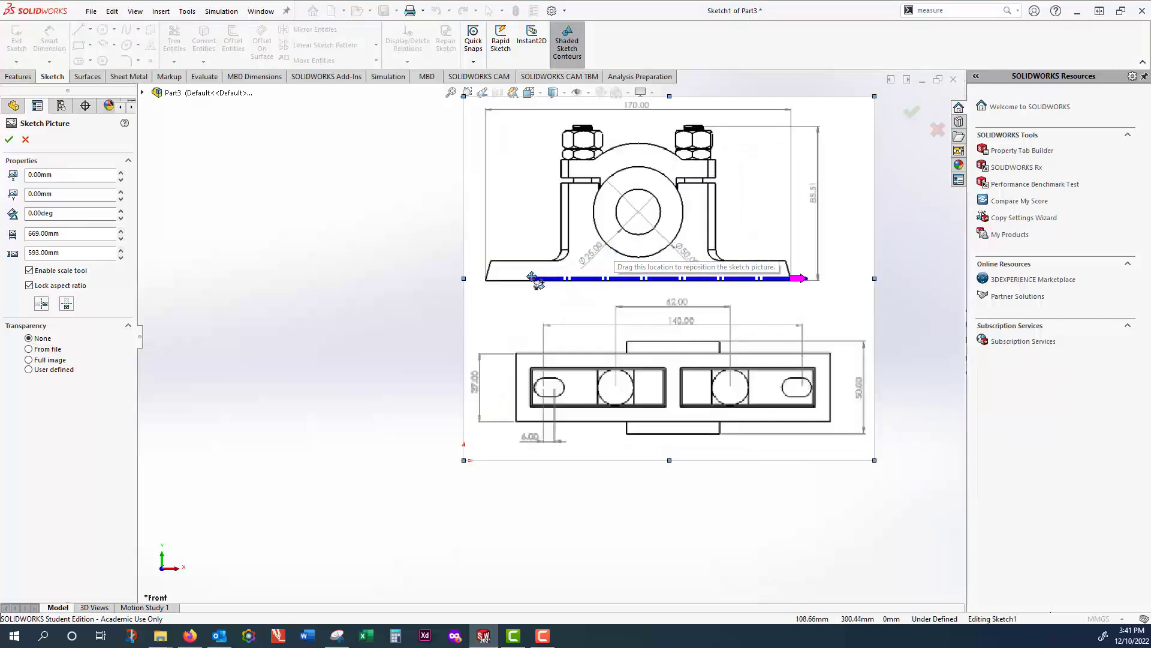
drag(533, 279, 486, 280)
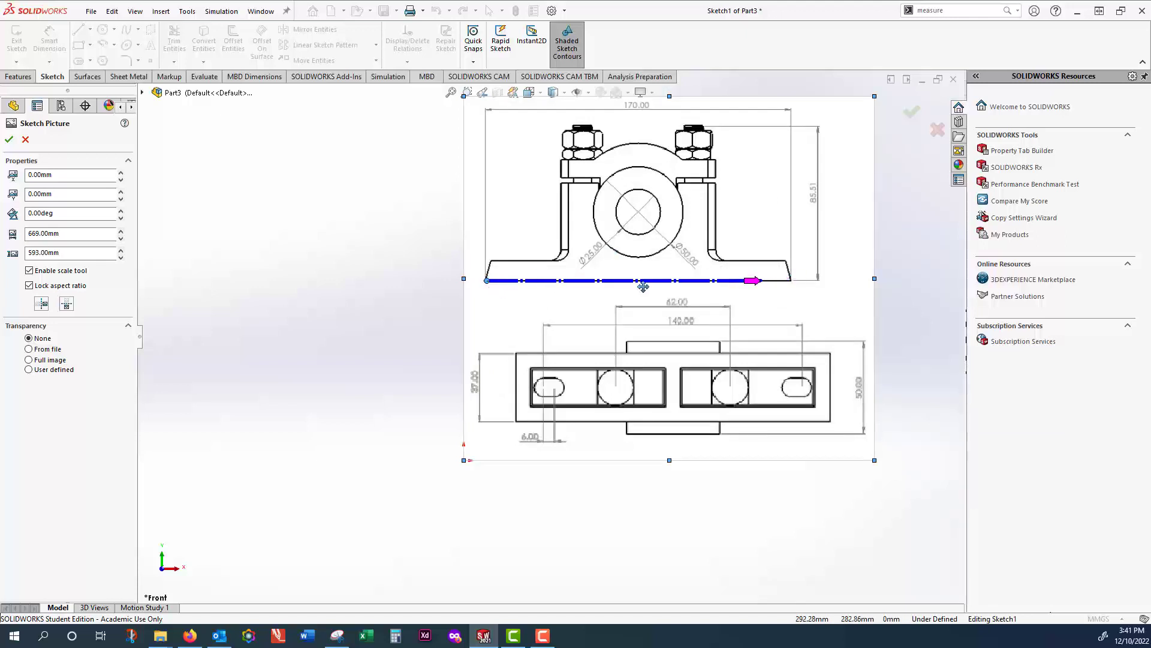
mouse_move(770, 280)
mouse_down()
mouse_move(802, 268)
mouse_move(787, 282)
mouse_up()
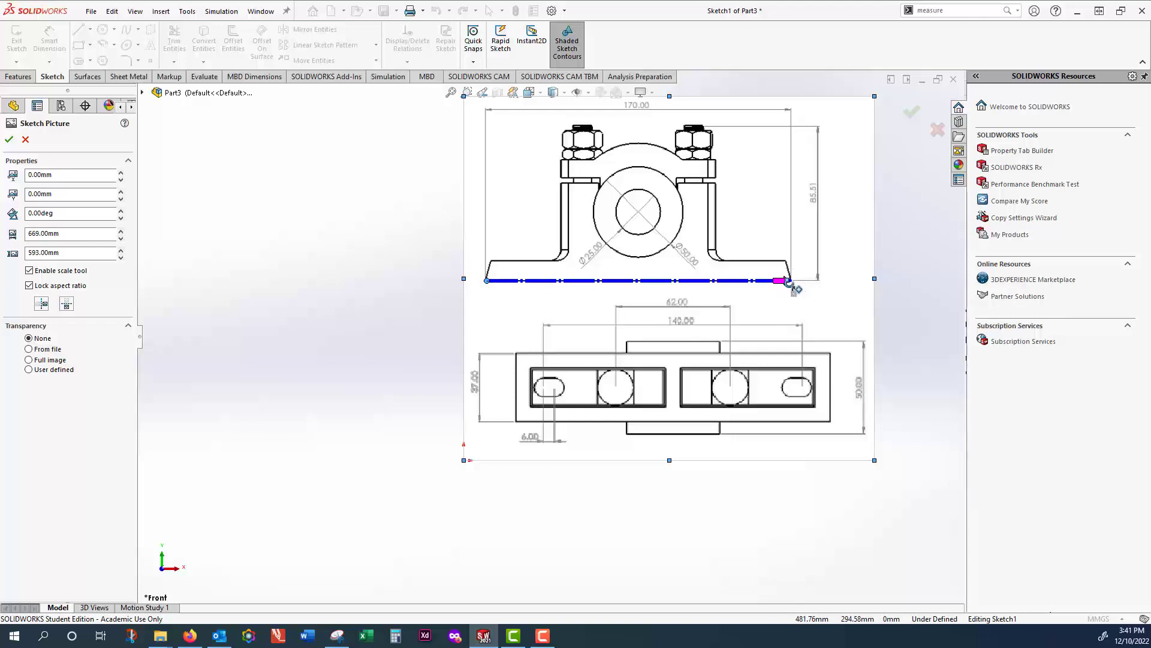
drag(787, 280, 786, 281)
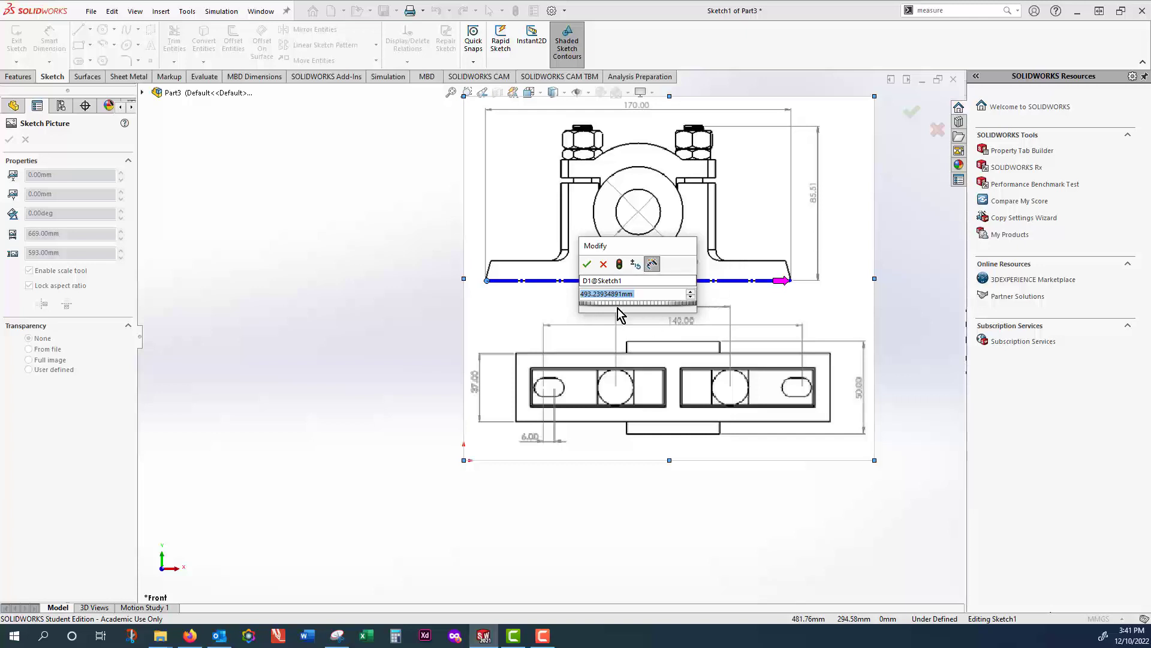
text(170)
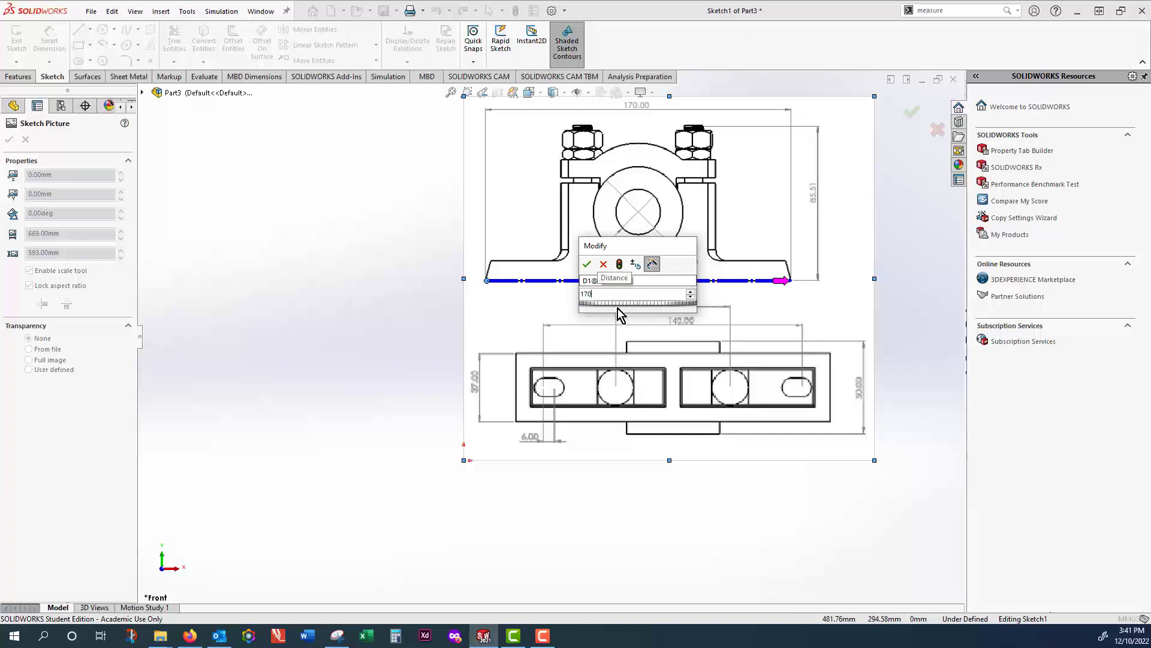
key(Return)
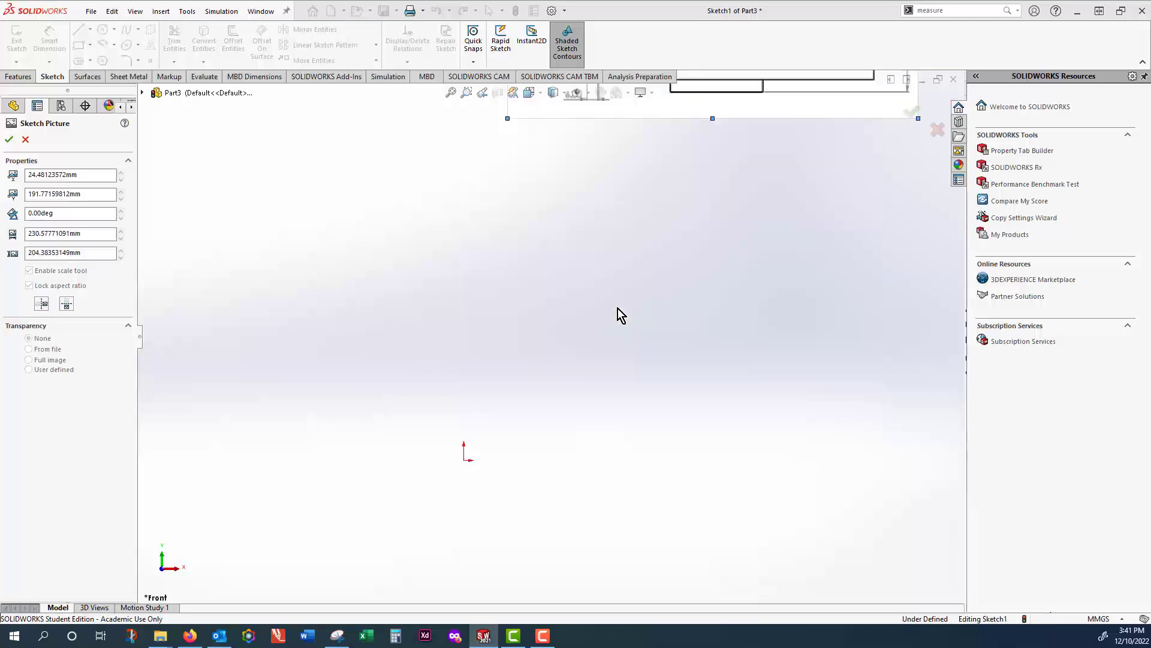
- Check the assembly drawing in Task 3-1.pdf in Firefox and accept the scaled sketch picture back in SOLIDWORKS
scroll(618, 308, up, 3)
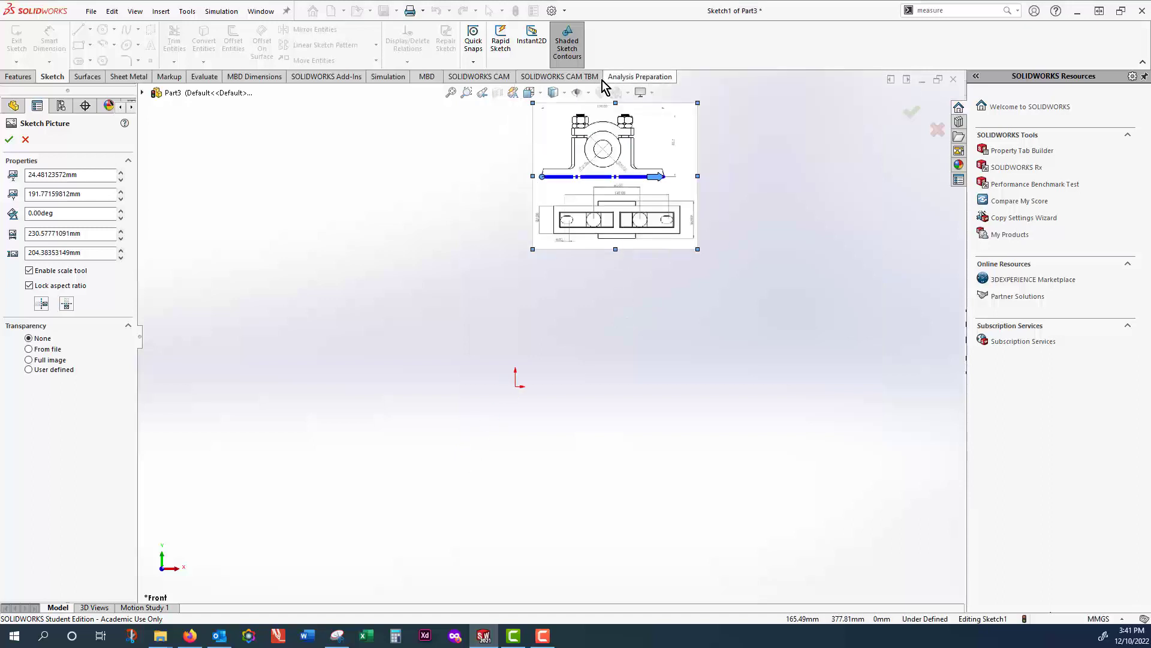
scroll(602, 81, down, 2)
scroll(594, 146, down, 5)
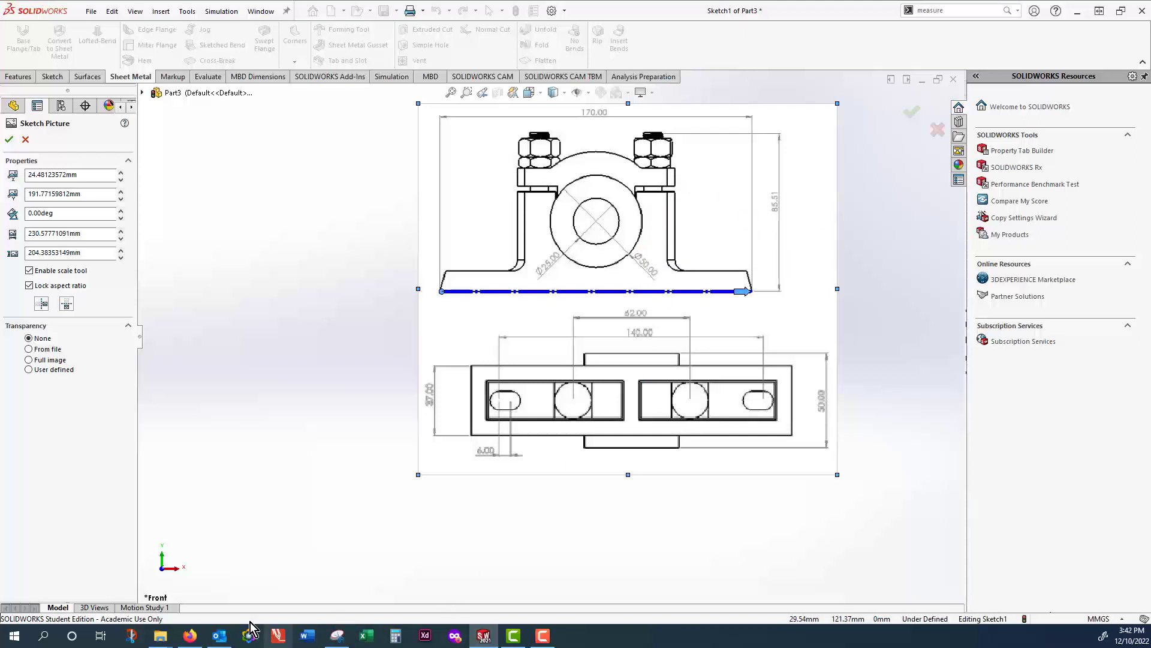
click(190, 635)
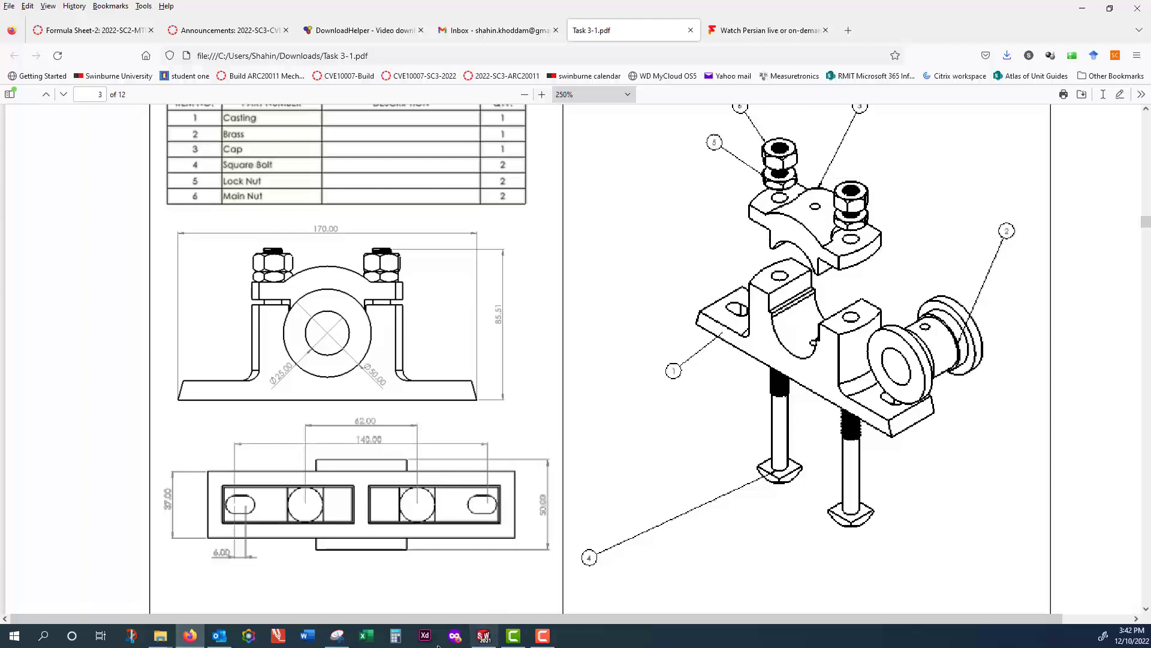
click(488, 636)
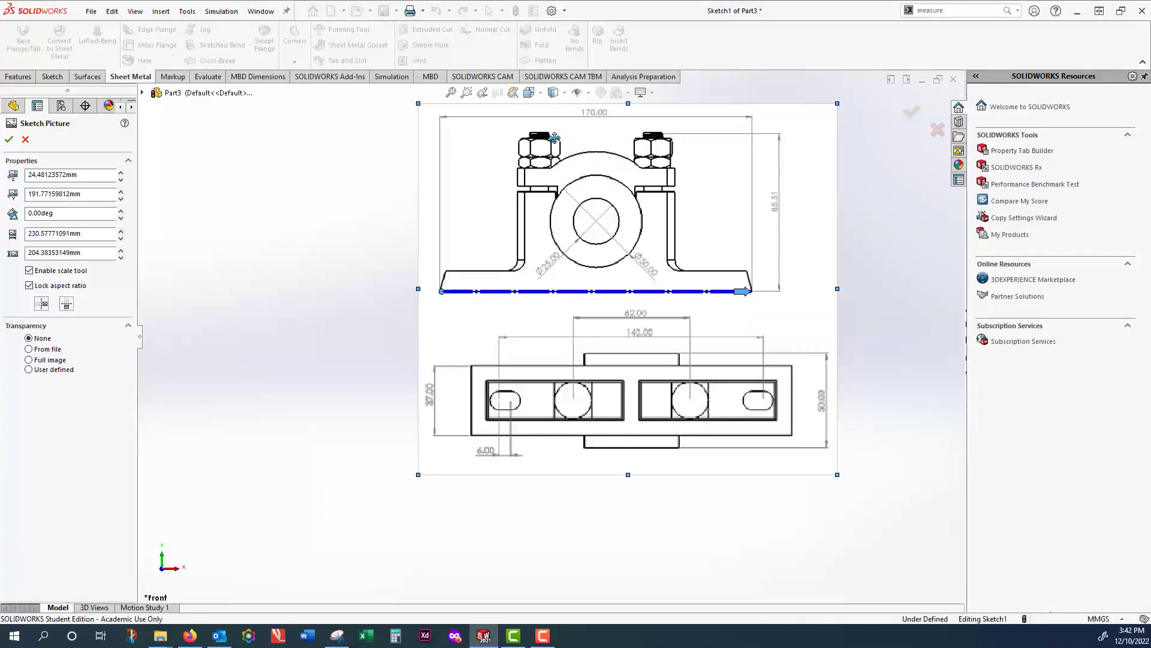
click(9, 141)
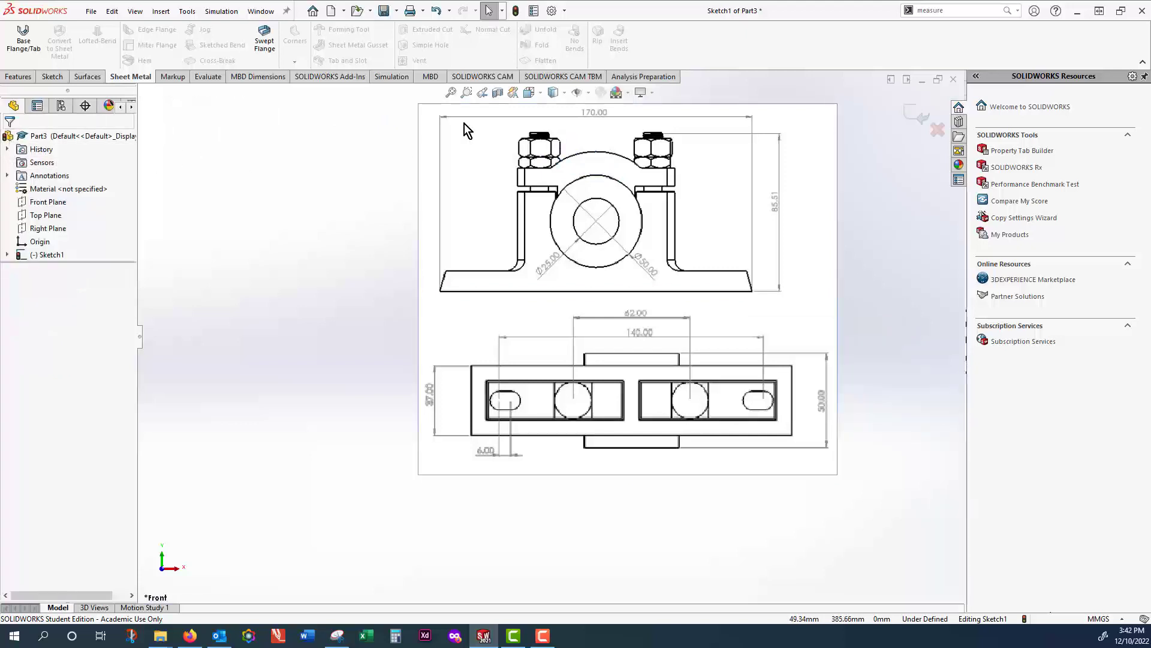
- Sketch a vertical centerline from the bore's centre in the front view up to just below the 170.00 dimension
click(52, 77)
click(89, 31)
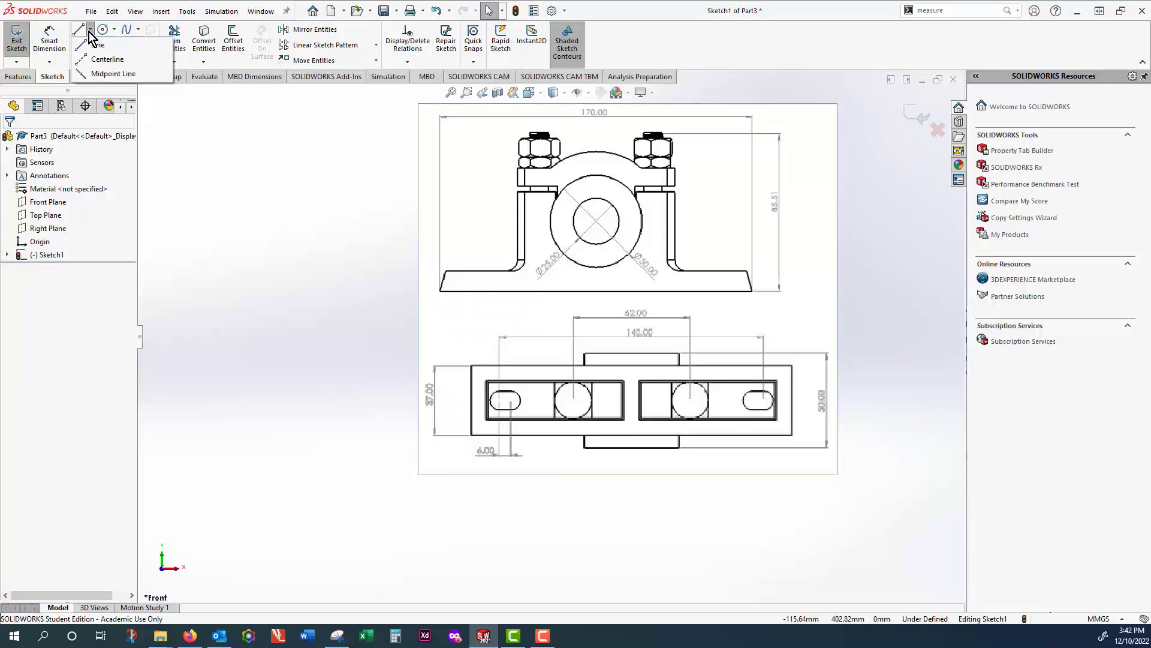
click(93, 59)
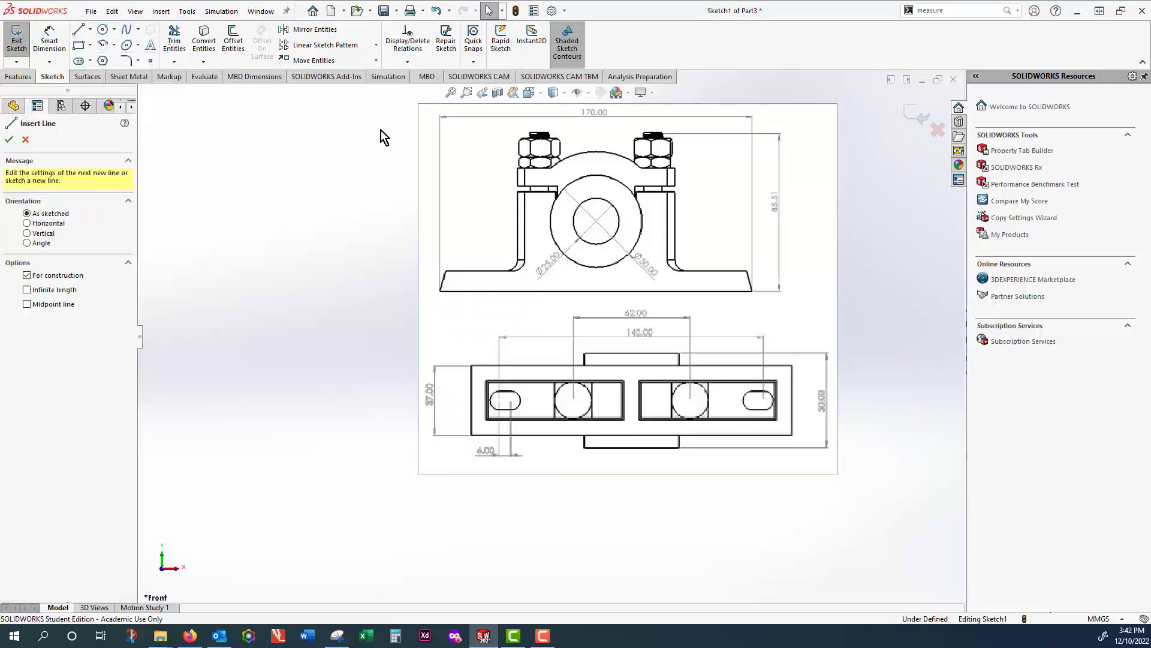
click(596, 221)
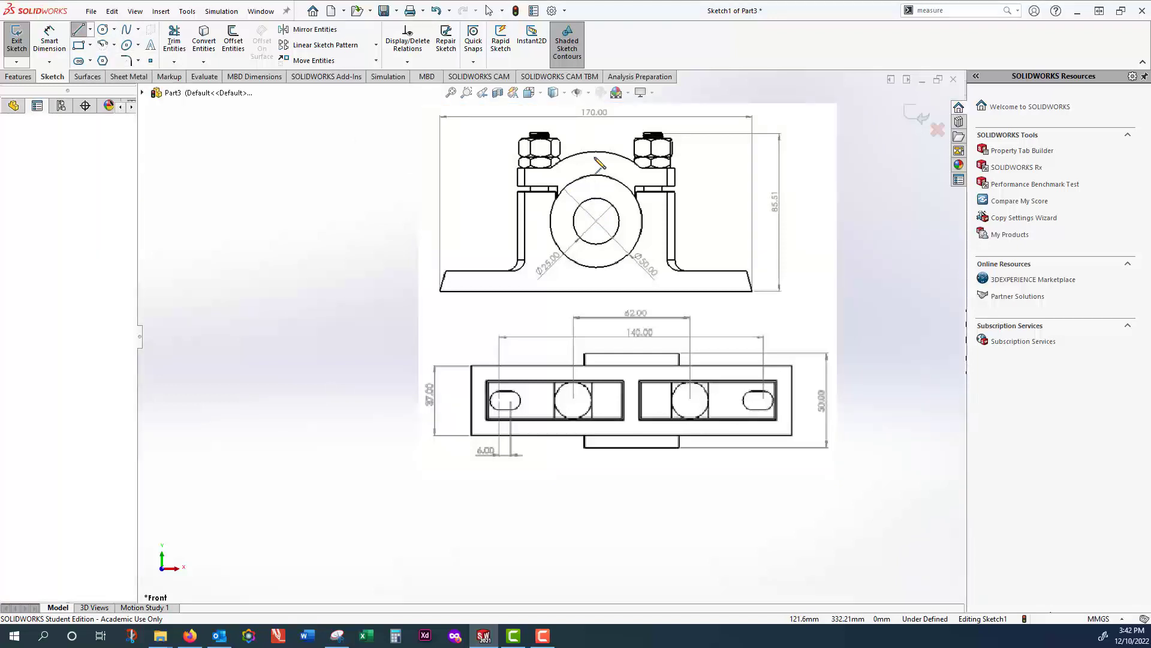
click(594, 124)
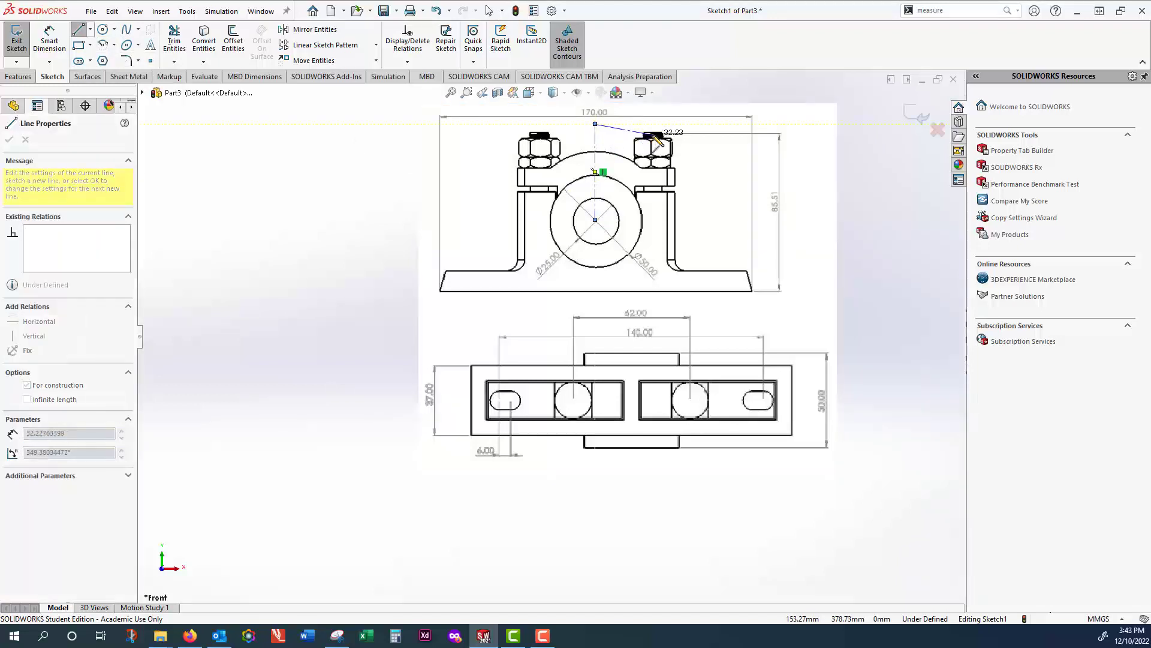
key(Escape)
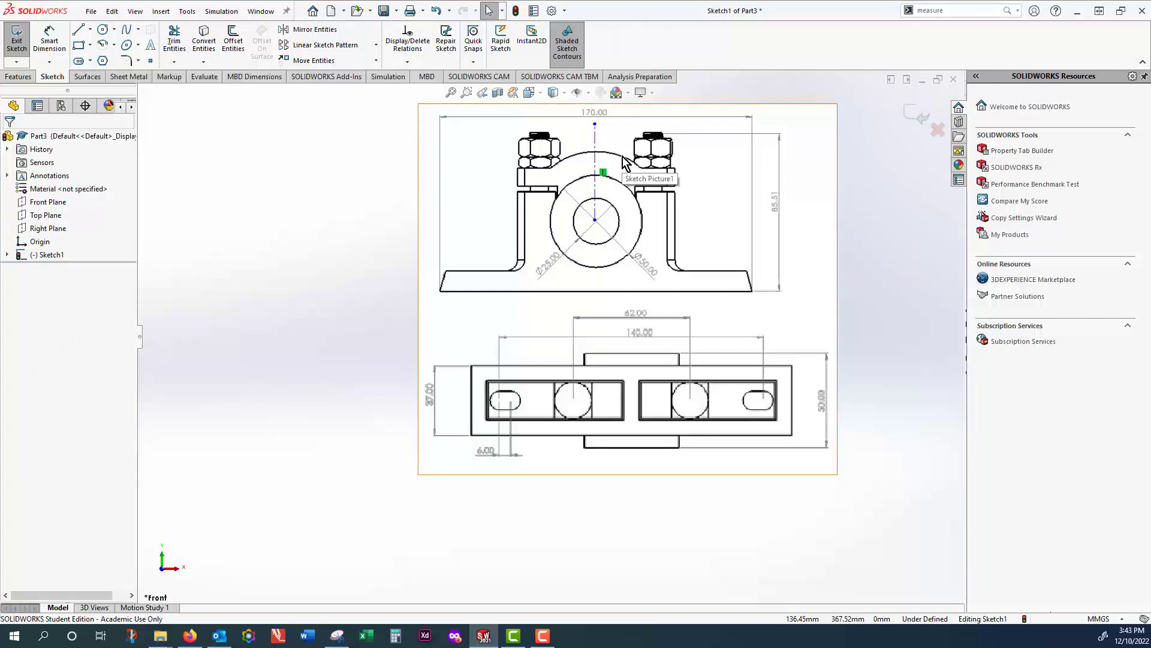
- Sketch a circle of about 38 mm radius from the centerline's lower endpoint, tracing the cap's outer arc
scroll(614, 157, down, 2)
scroll(614, 157, down, 1)
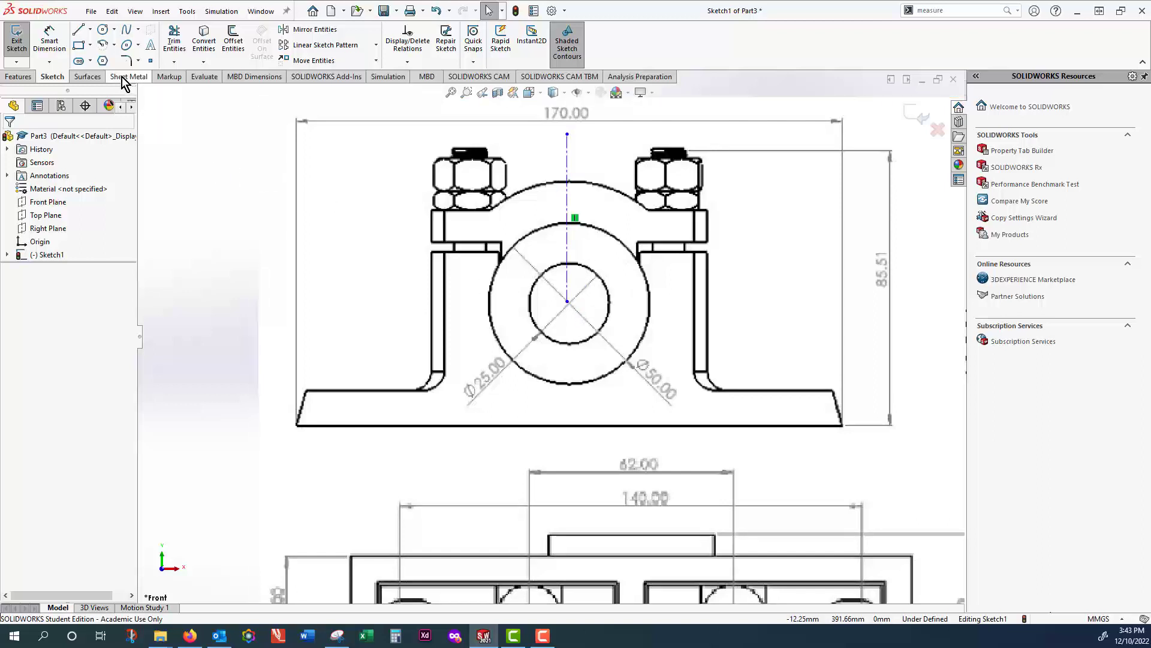
click(103, 28)
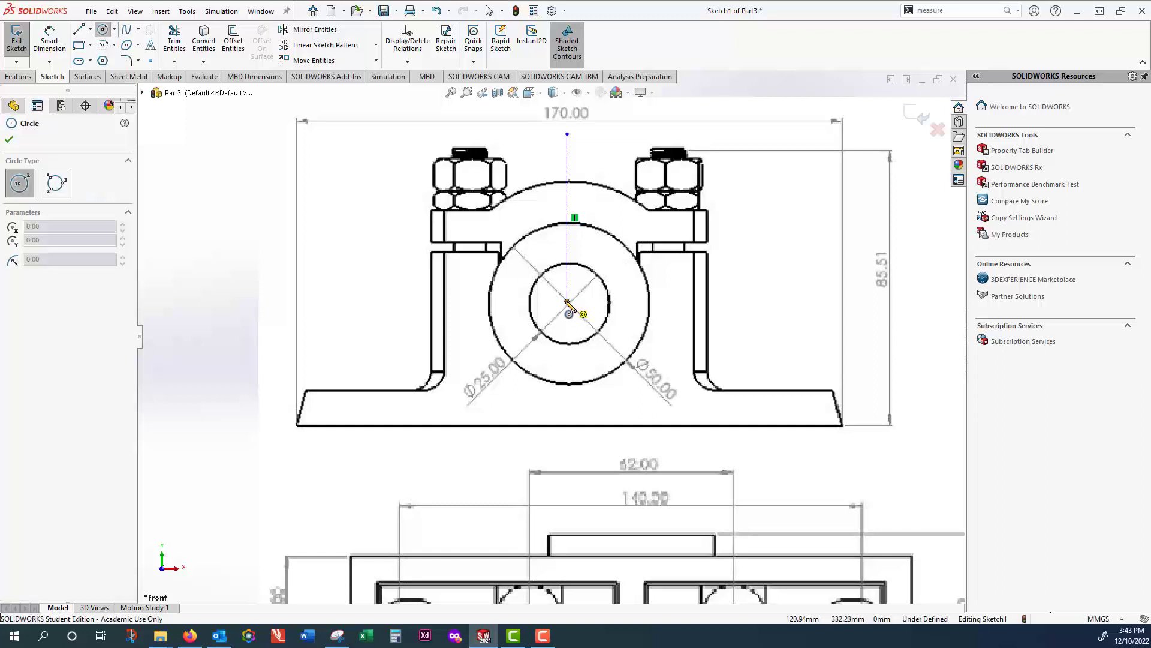
click(567, 302)
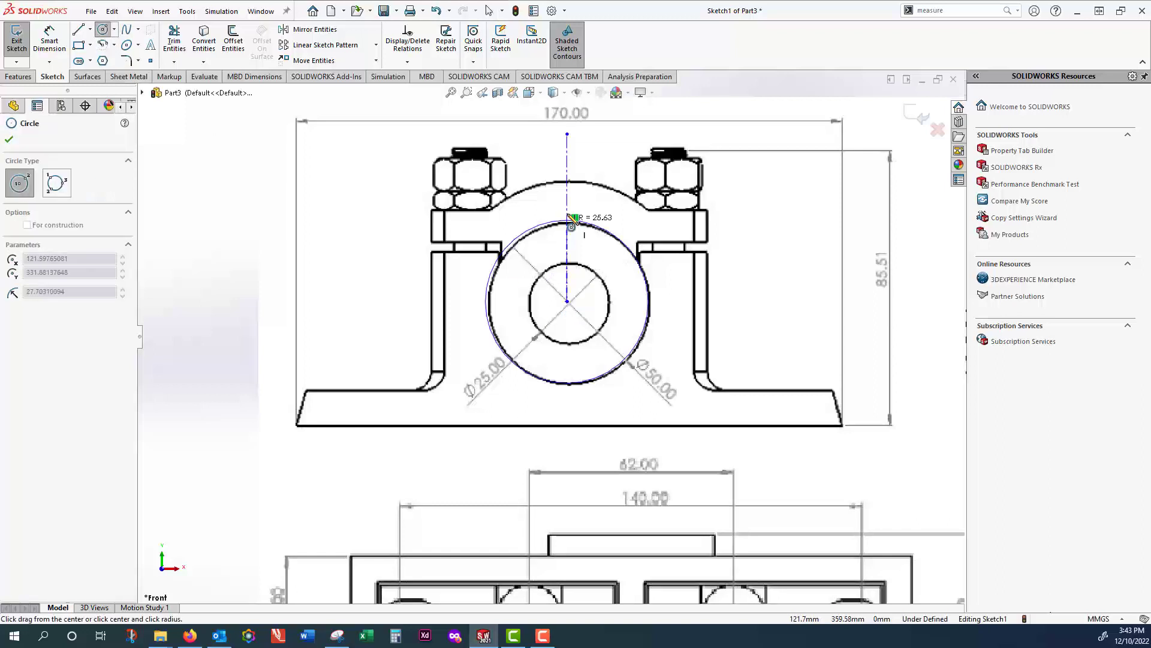
click(569, 184)
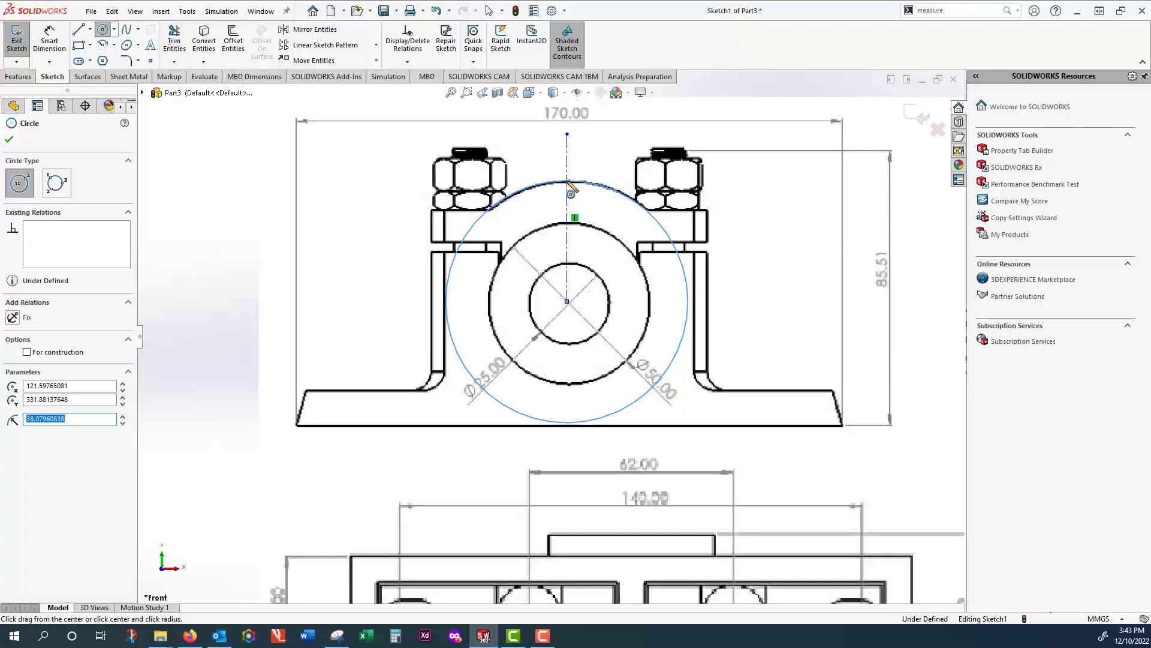
key(Escape)
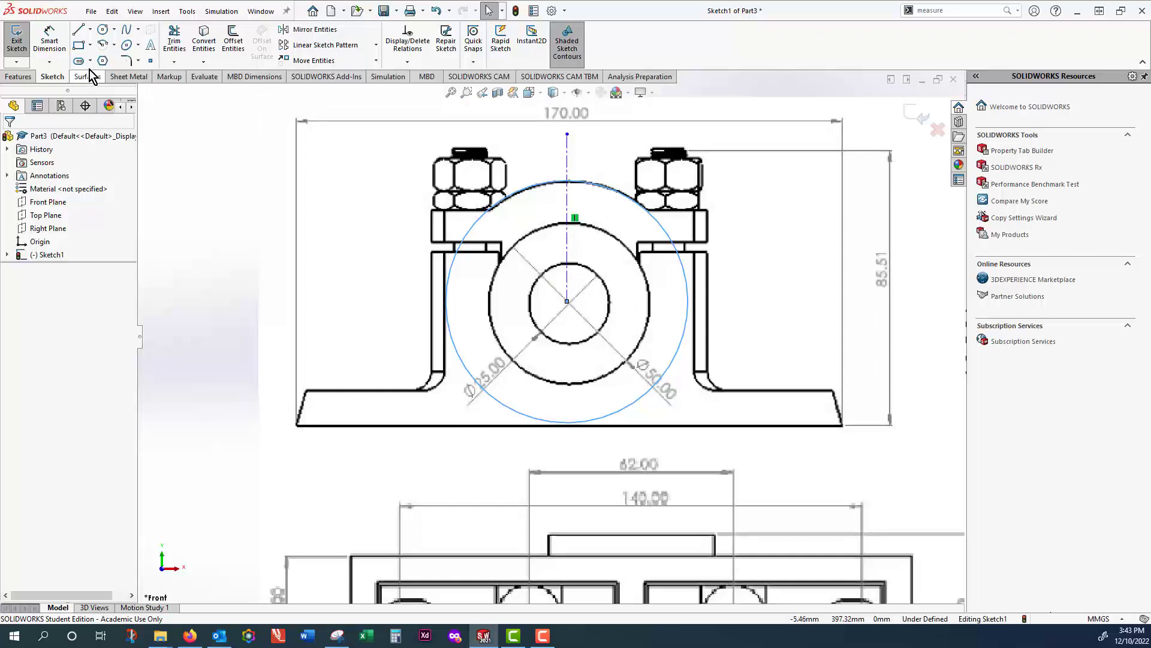
- Sketch a concentric circle of about 24.5 mm radius tracing the outer circle of the brass bushing
click(103, 31)
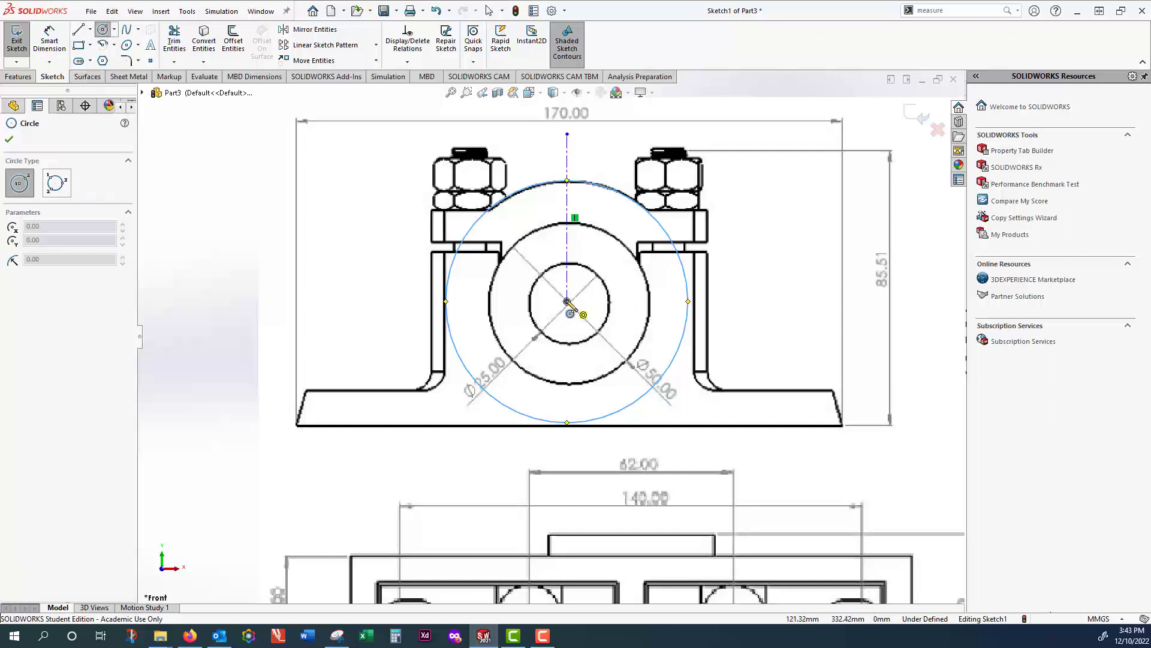
click(567, 301)
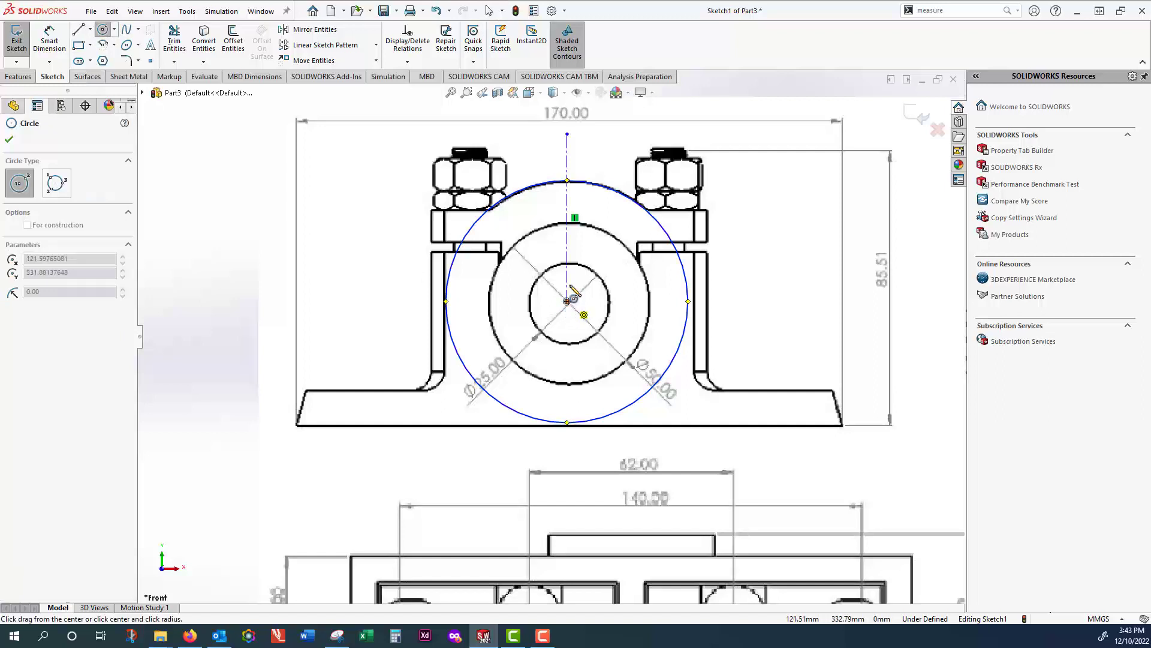
click(569, 226)
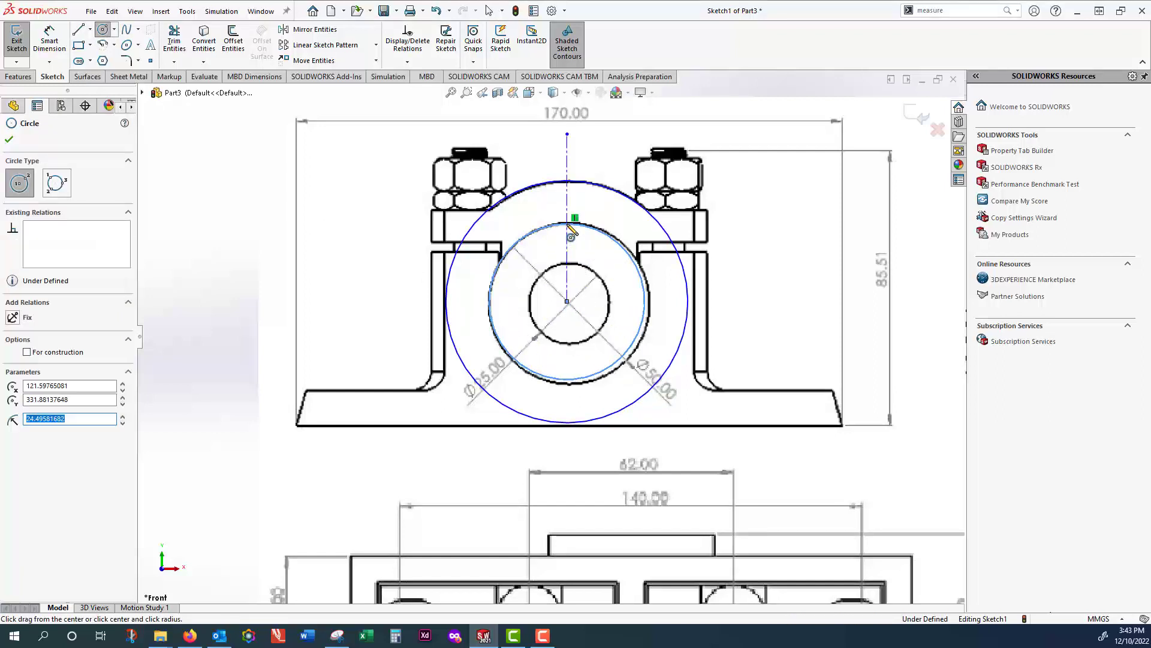
- Set the inner concentric circle's radius to 21 mm and leave the Circle tool
text(21)
key(Return)
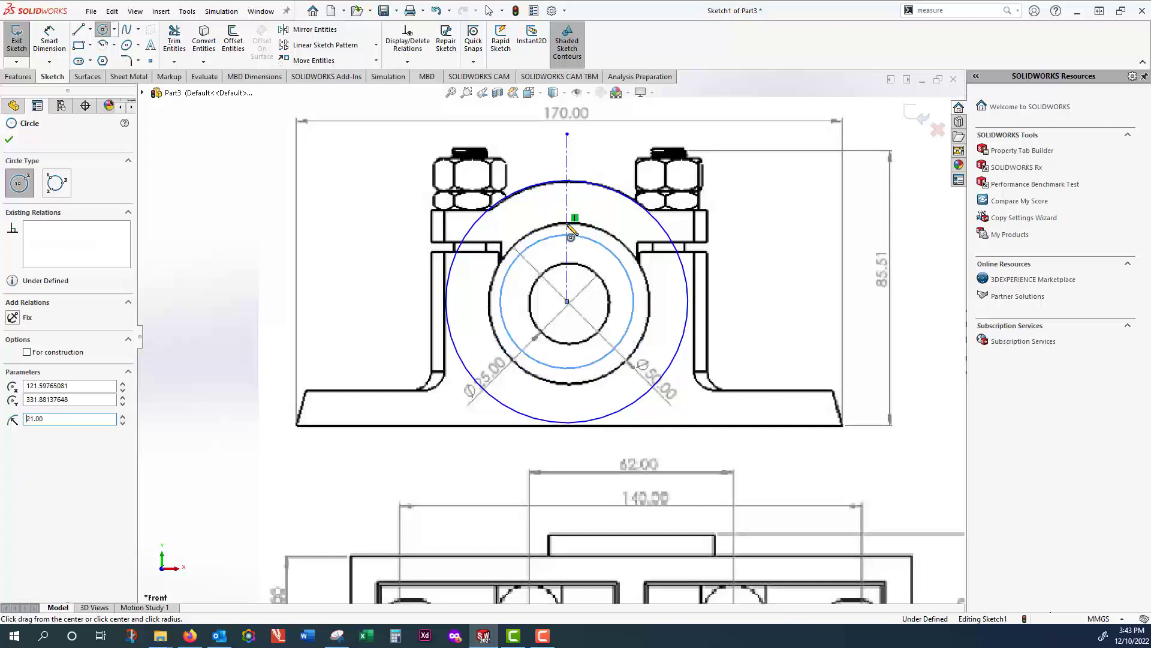
right_click(569, 226)
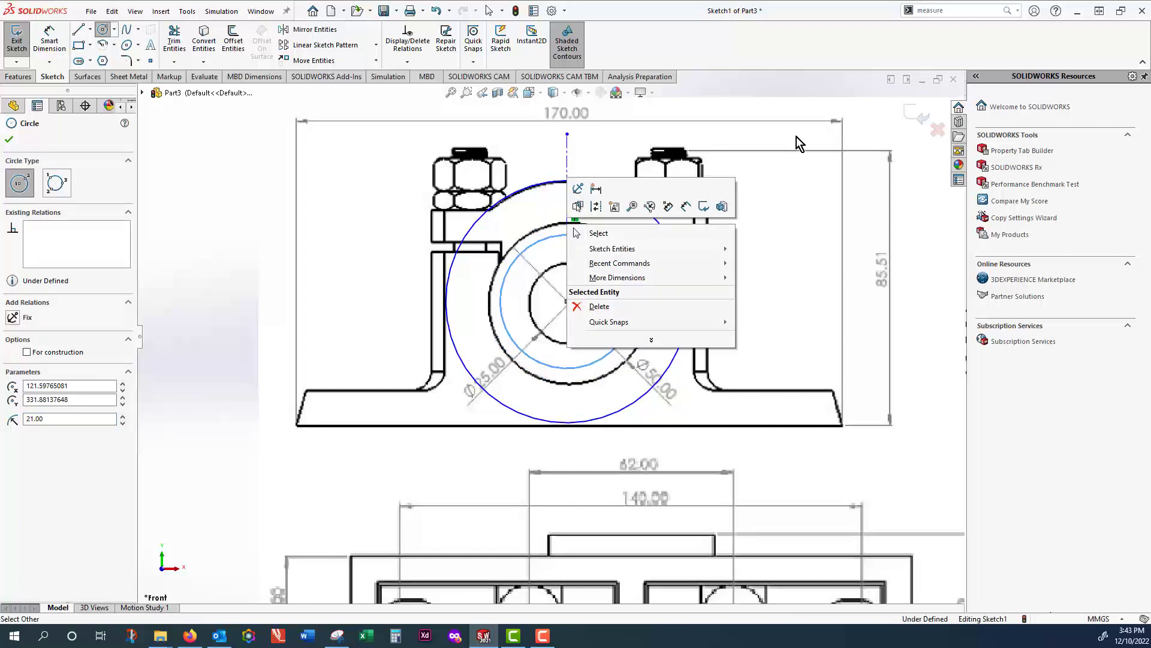
click(812, 153)
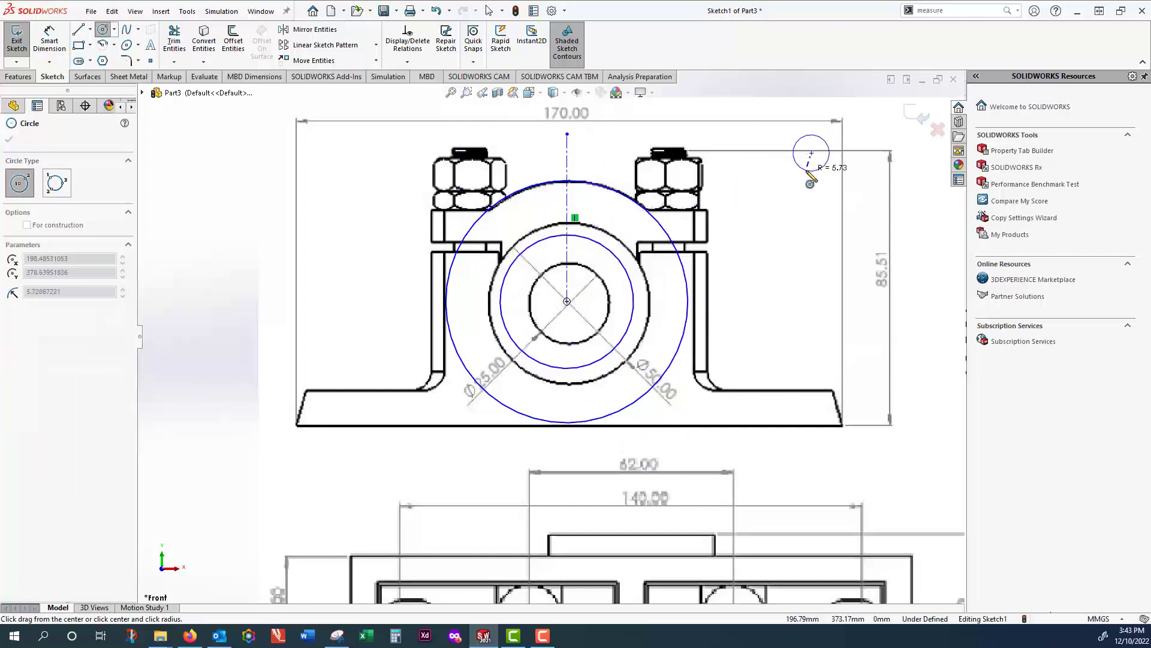
key(Escape)
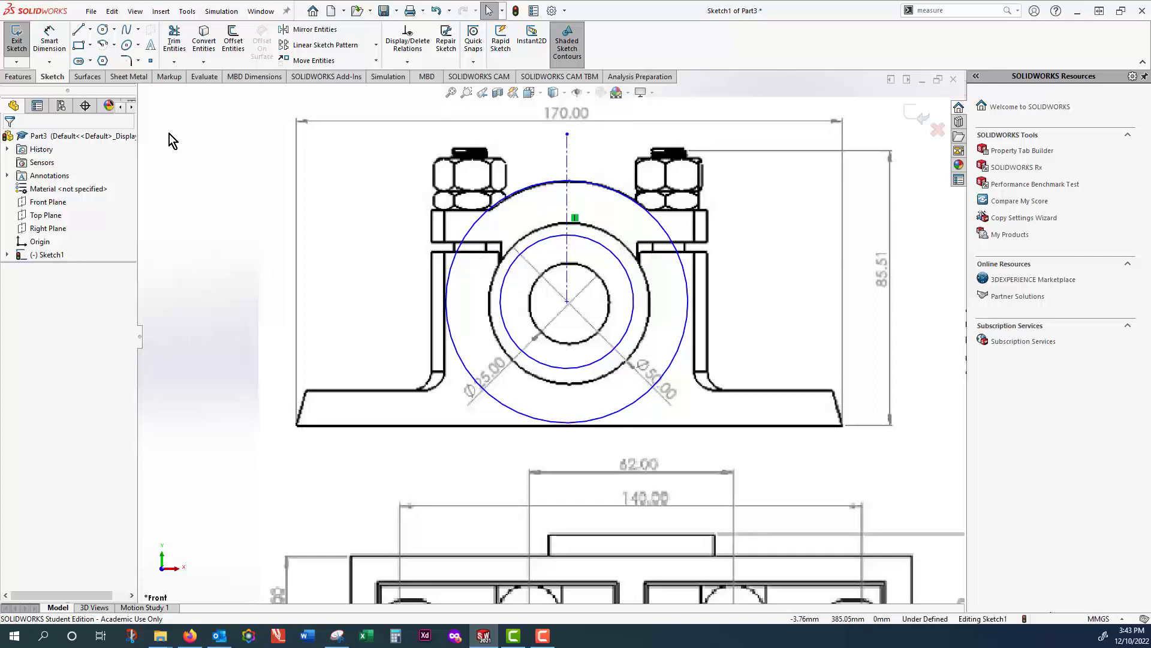
- Sketch a corner rectangle about 17.7 by 9.6 mm tracing the cap's left lug beneath the nuts
click(78, 48)
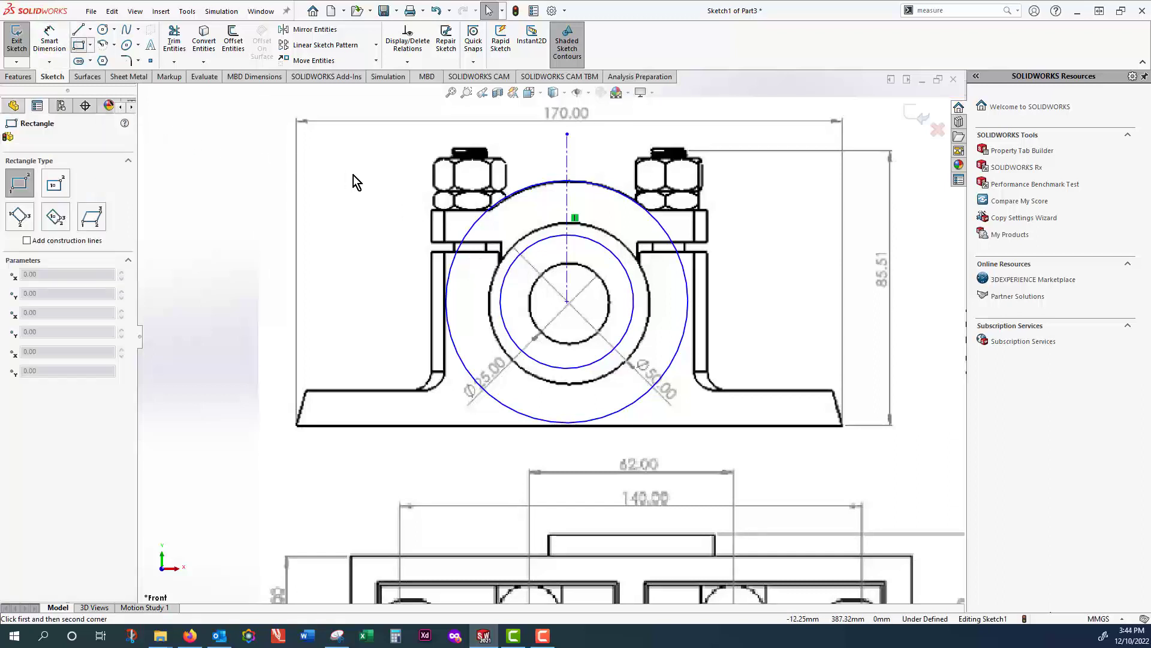
click(445, 212)
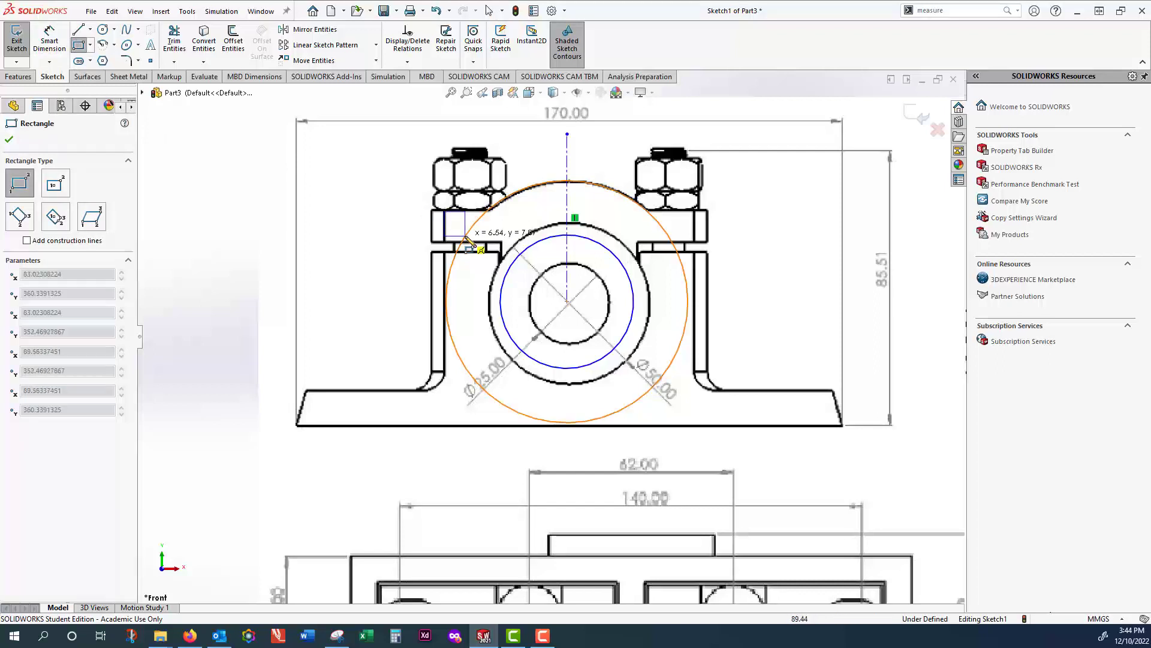
click(504, 247)
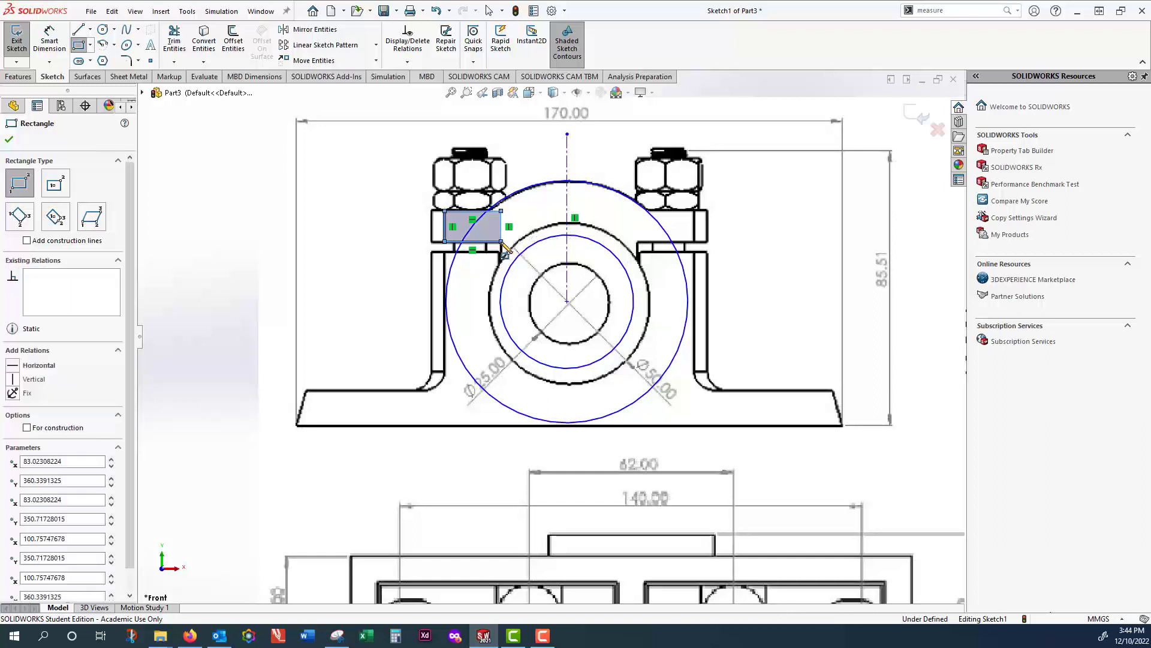
key(Escape)
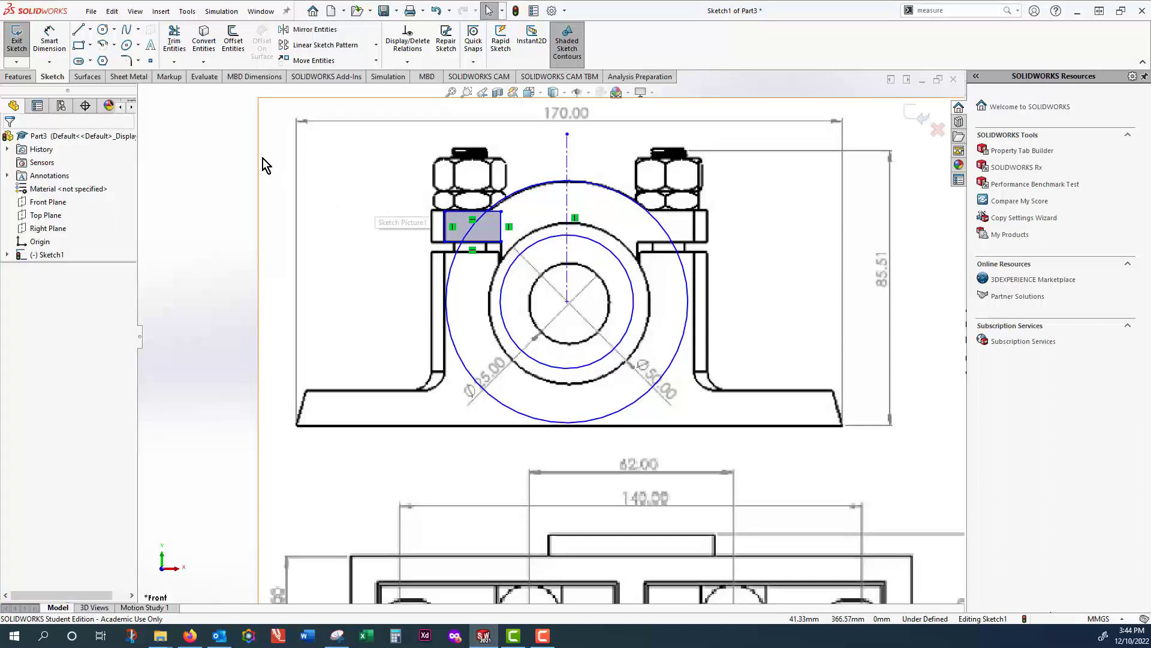
- Sketch a vertical line from the rectangle's lower-right corner down to just below the base of the casting
click(78, 29)
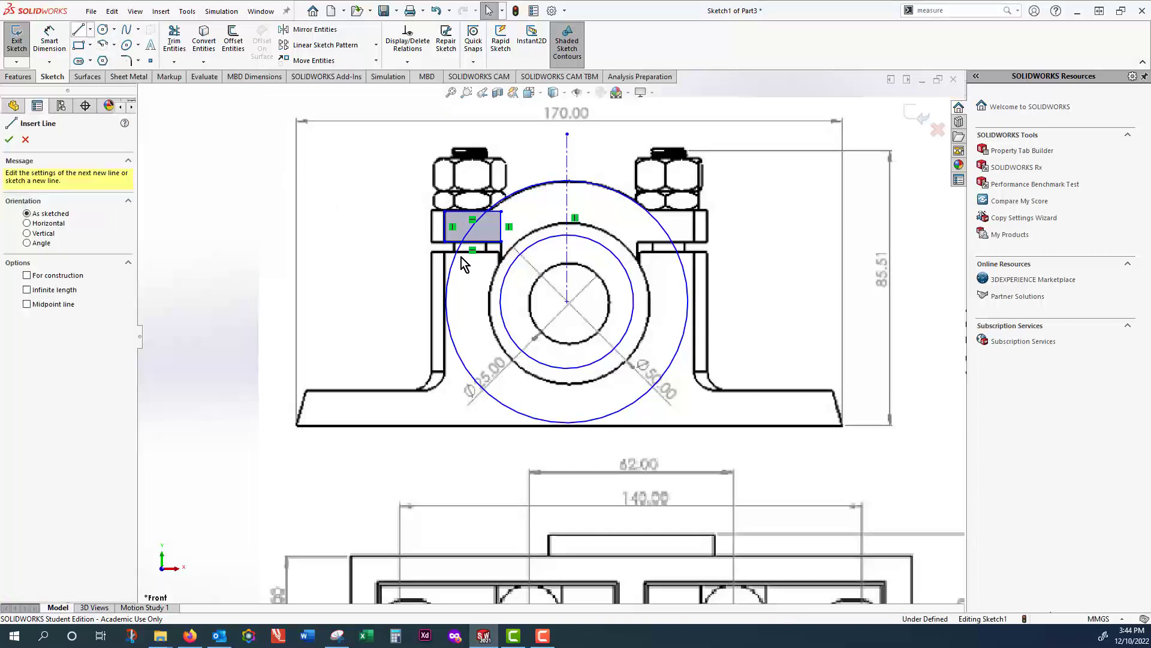
click(502, 242)
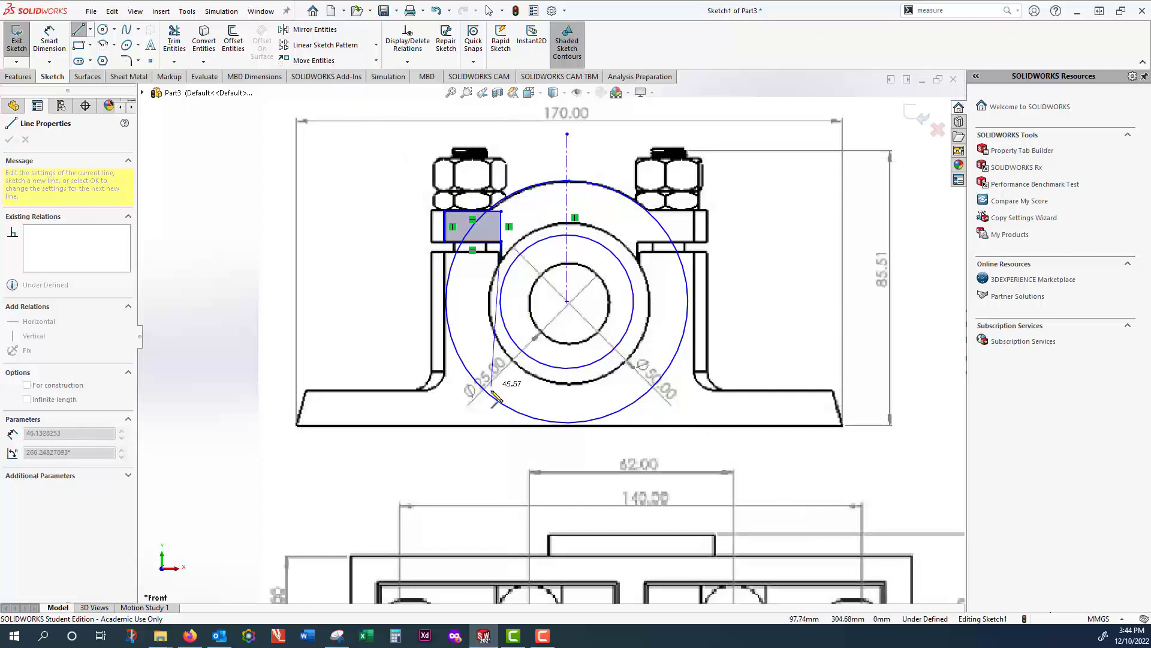
click(502, 440)
key(Escape)
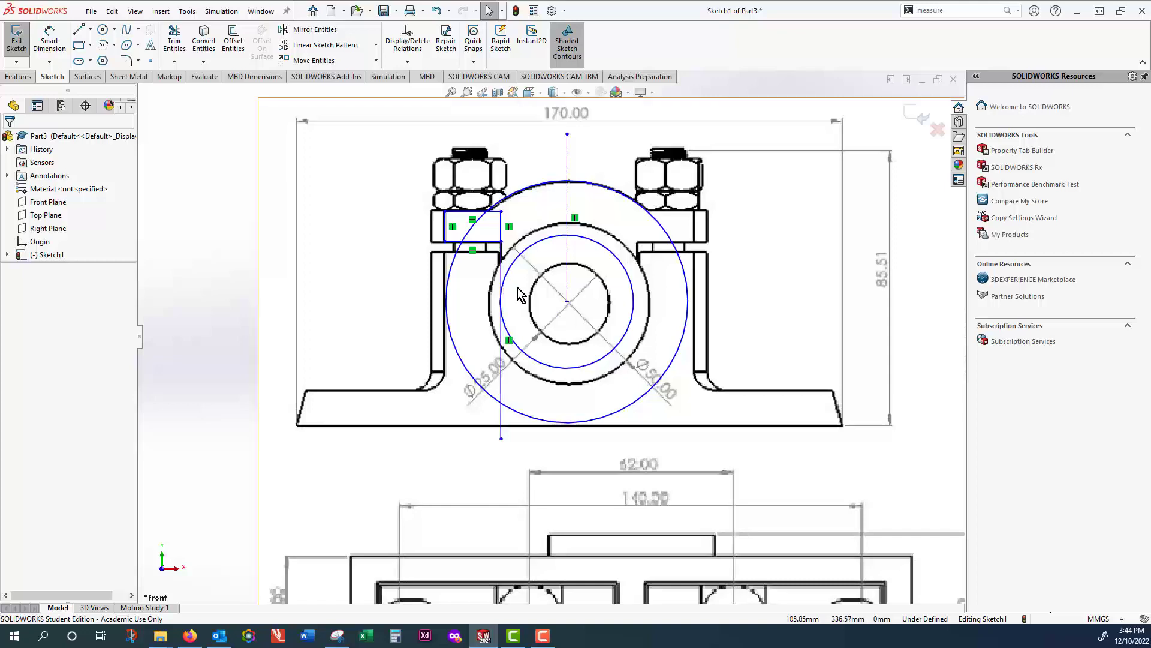
- Power-trim the inner circle to its upper-left arc between the vertical line and the centerline
scroll(519, 296, down, 2)
scroll(520, 295, down, 4)
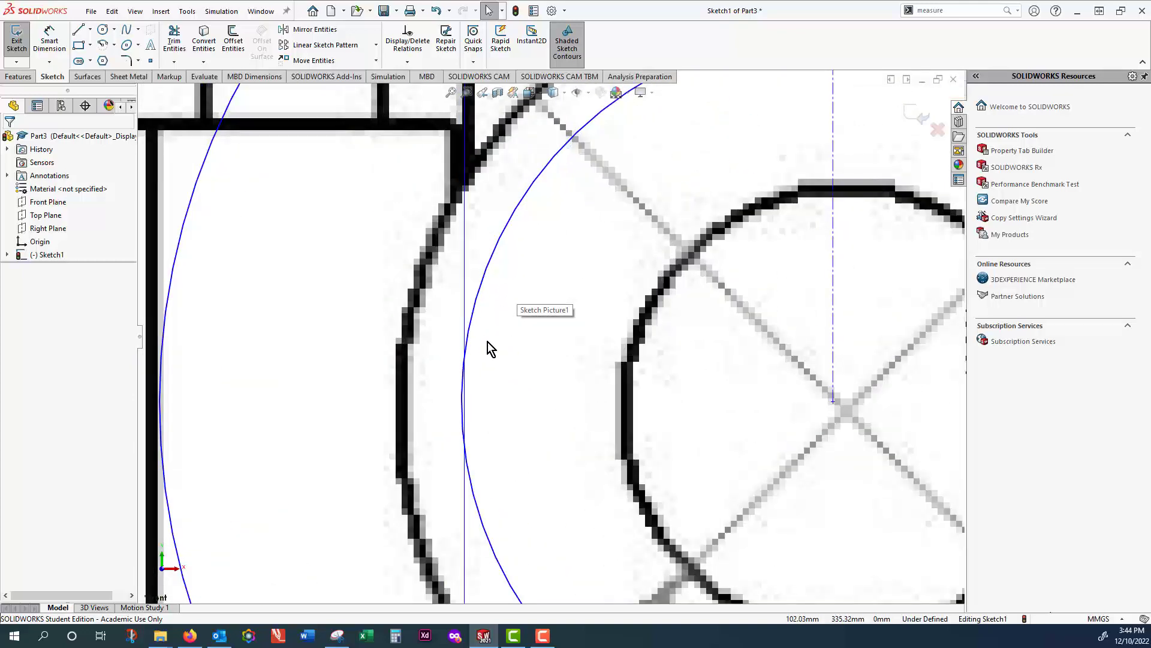
click(178, 62)
click(185, 77)
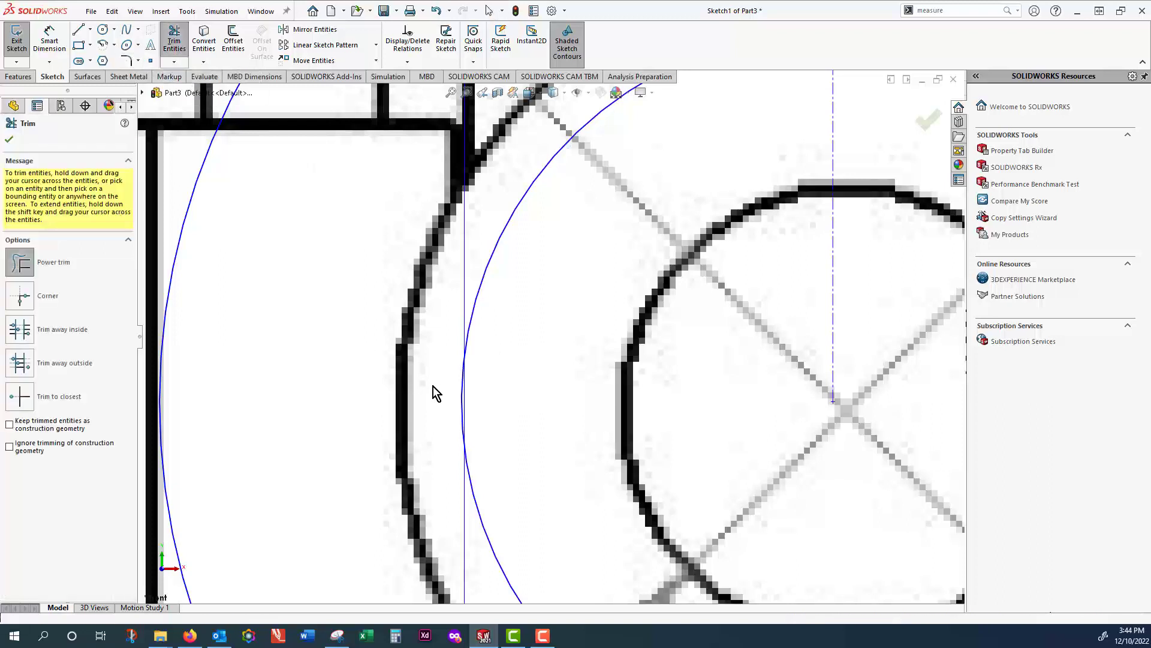
drag(441, 387, 462, 405)
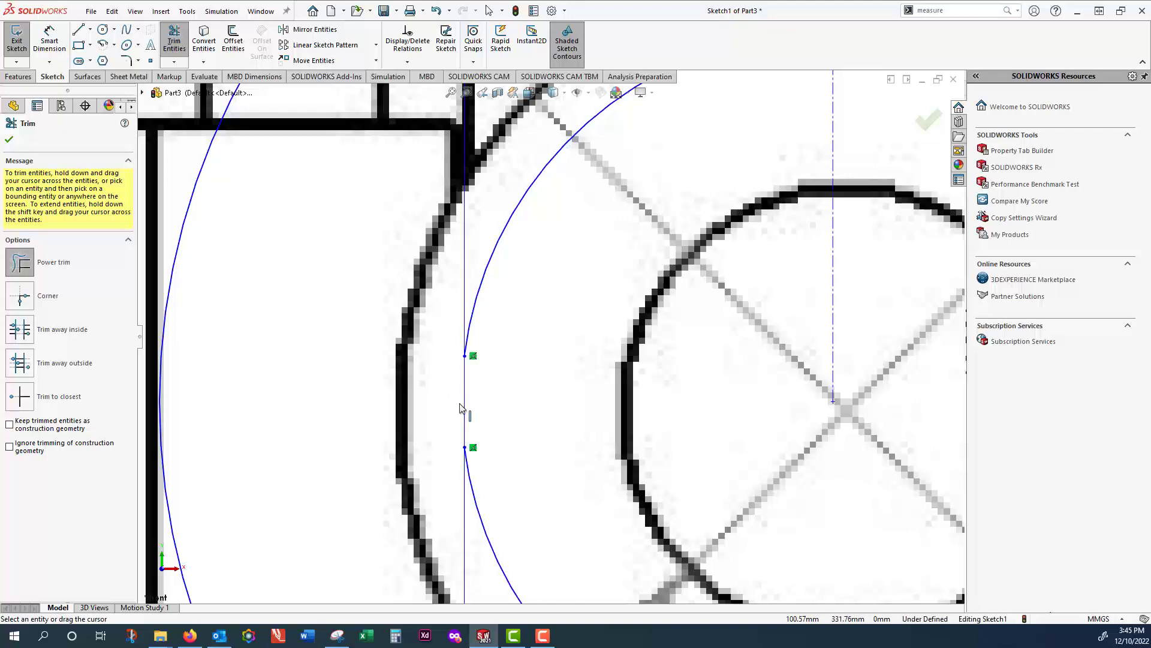
scroll(503, 390, up, 4)
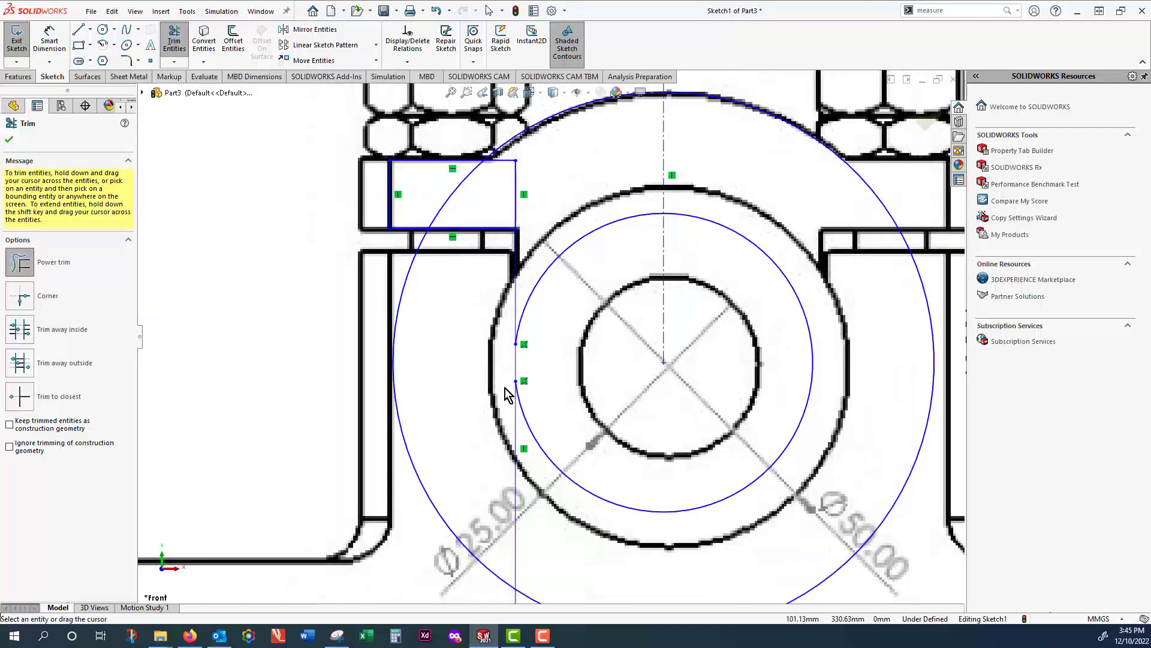
scroll(505, 387, up, 2)
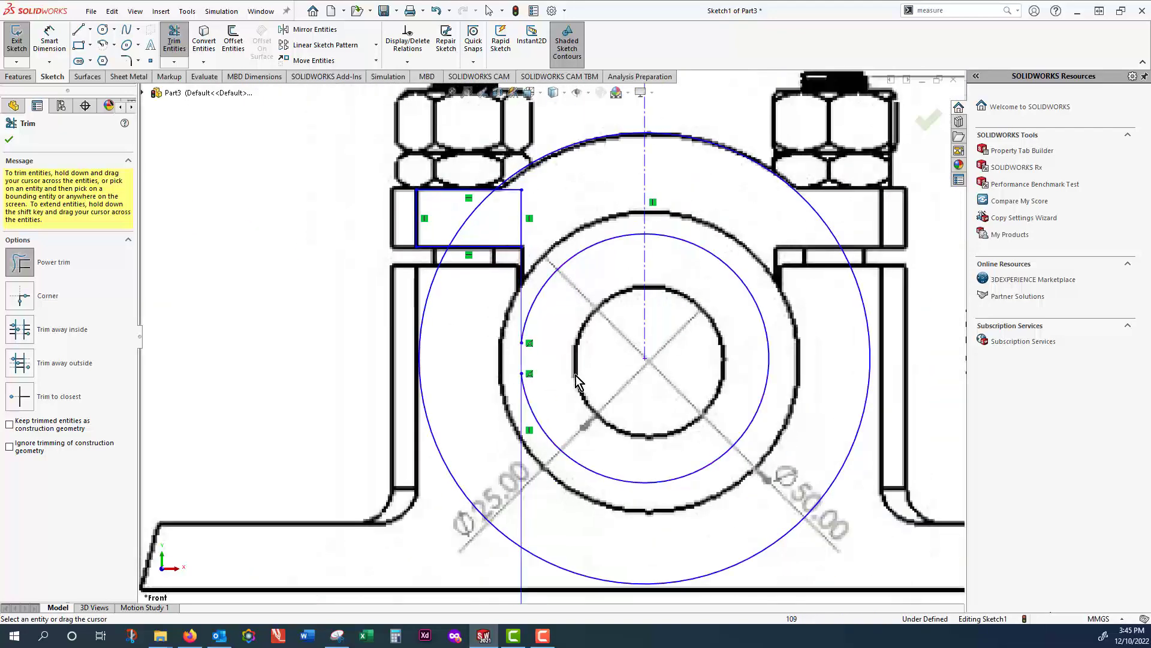
mouse_move(575, 374)
mouse_down()
mouse_move(682, 276)
mouse_move(697, 242)
mouse_move(692, 256)
mouse_up()
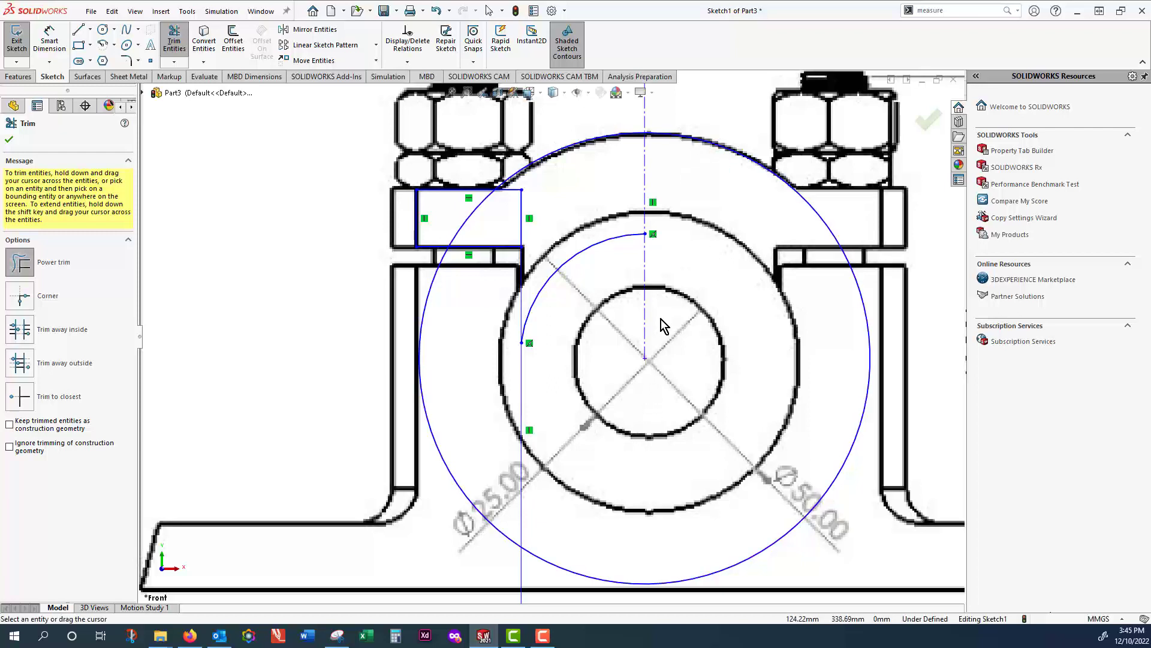
- Trim the outer circle, rectangle and vertical line so only the left half of the cap's outline remains
drag(726, 132, 727, 170)
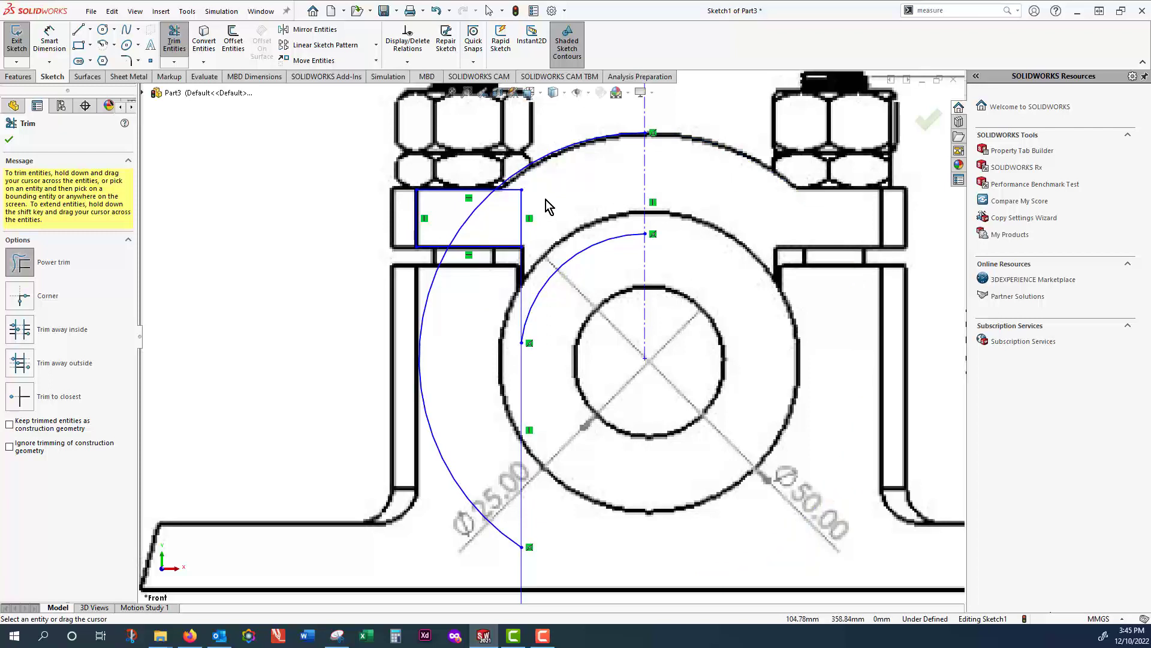
mouse_move(527, 181)
mouse_down()
mouse_move(514, 199)
mouse_move(529, 211)
mouse_move(463, 222)
mouse_up()
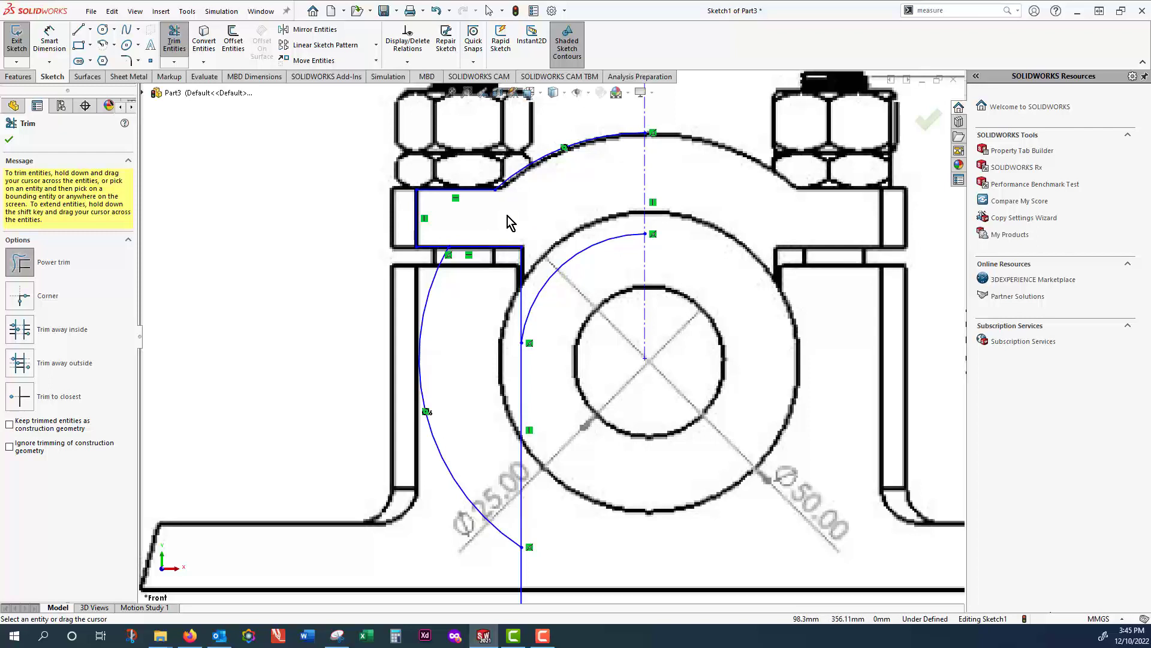
mouse_move(437, 303)
mouse_down()
mouse_move(426, 293)
mouse_move(465, 348)
mouse_move(505, 378)
mouse_move(526, 377)
mouse_up()
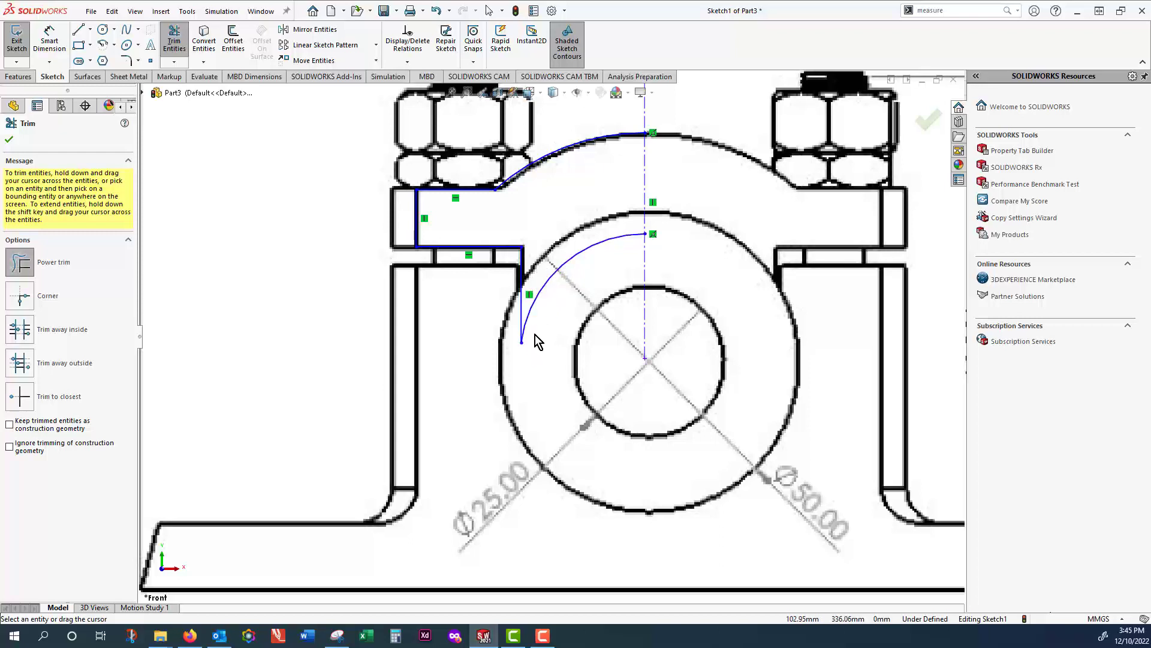
- Check the cap's shape in Task 3-1.pdf in Firefox and return to the sketch in SOLIDWORKS
click(233, 41)
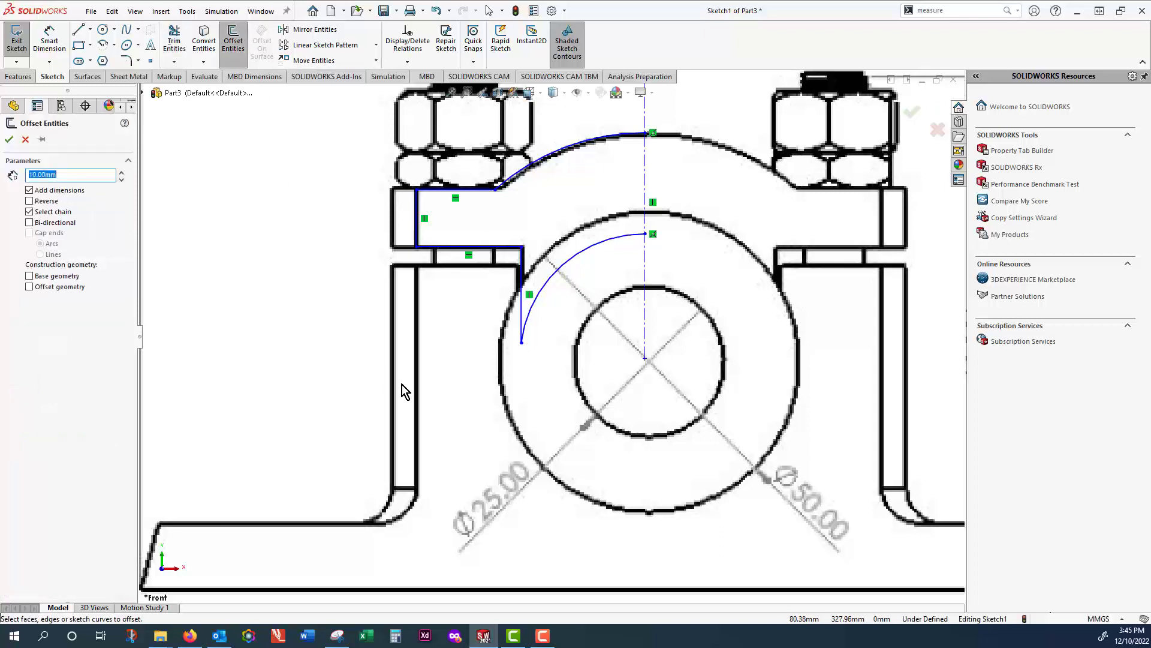
click(190, 635)
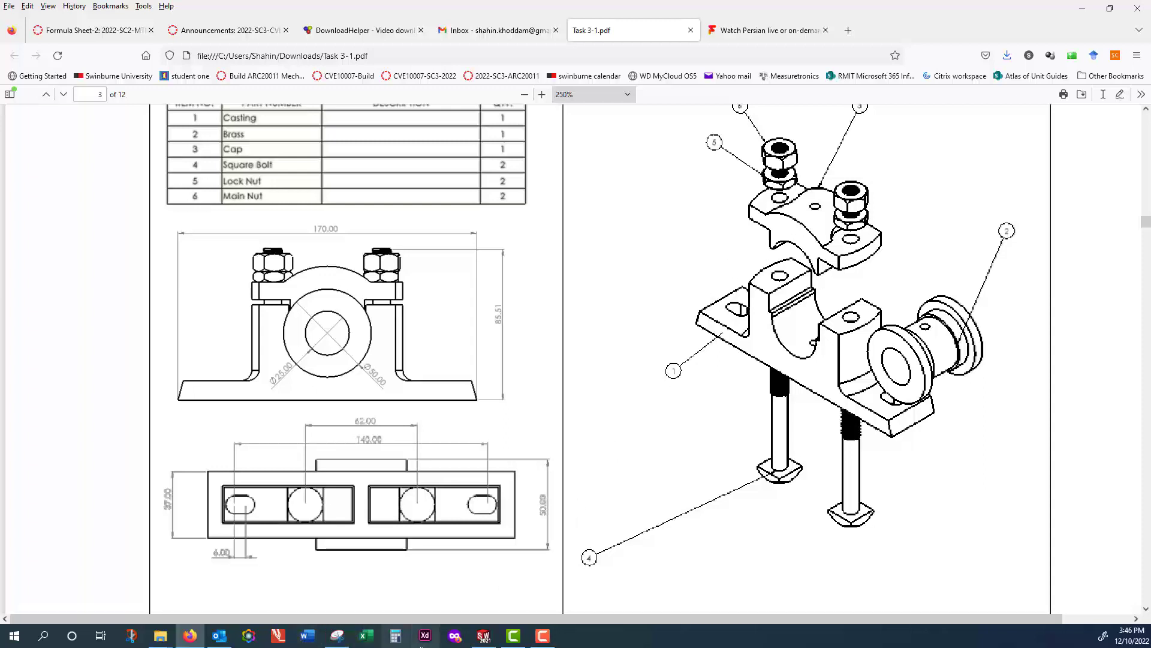
click(484, 635)
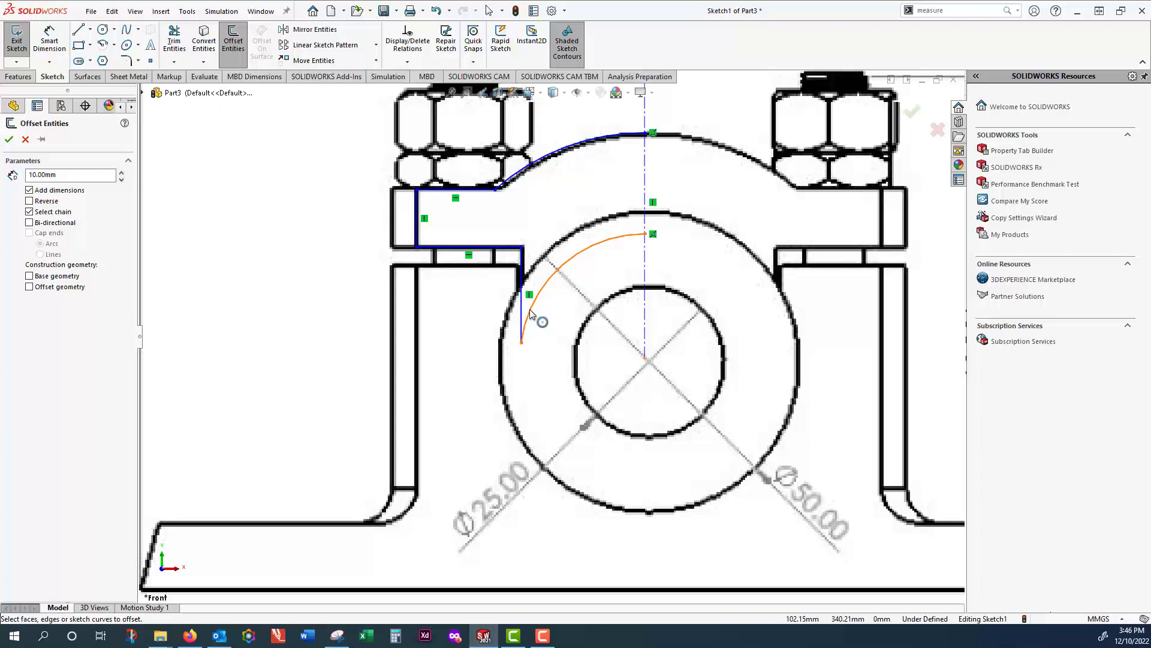
- Sketch a horizontal line about 4 mm long across the vertical line and inner arc, just above their shared lower tip
click(82, 34)
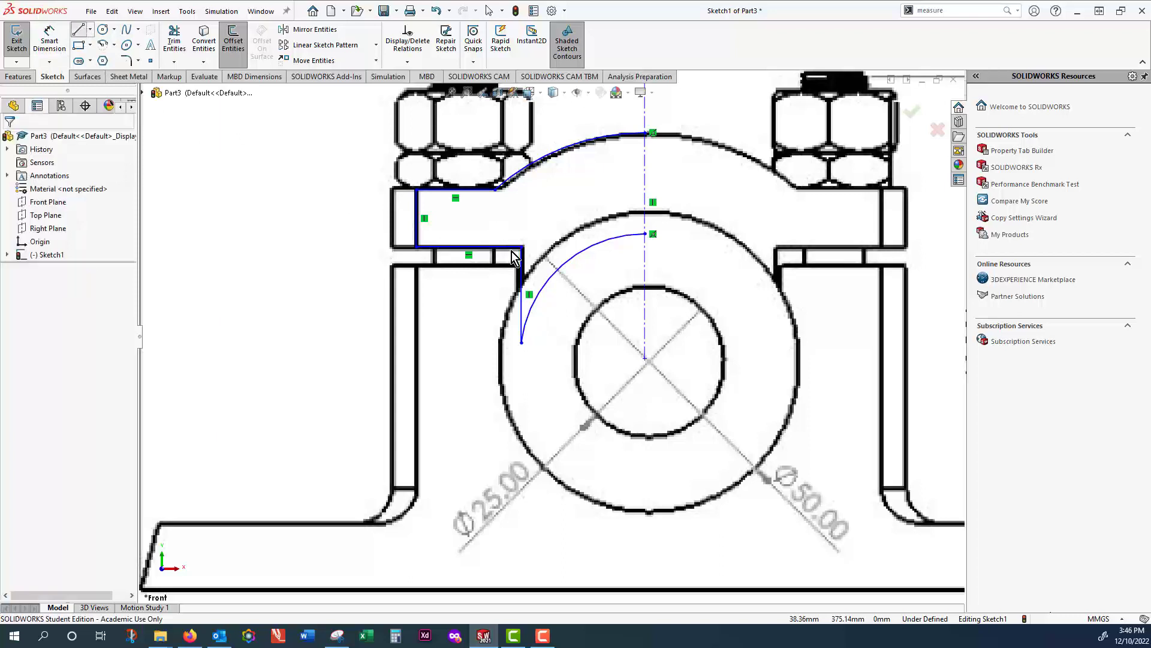
click(521, 340)
click(543, 340)
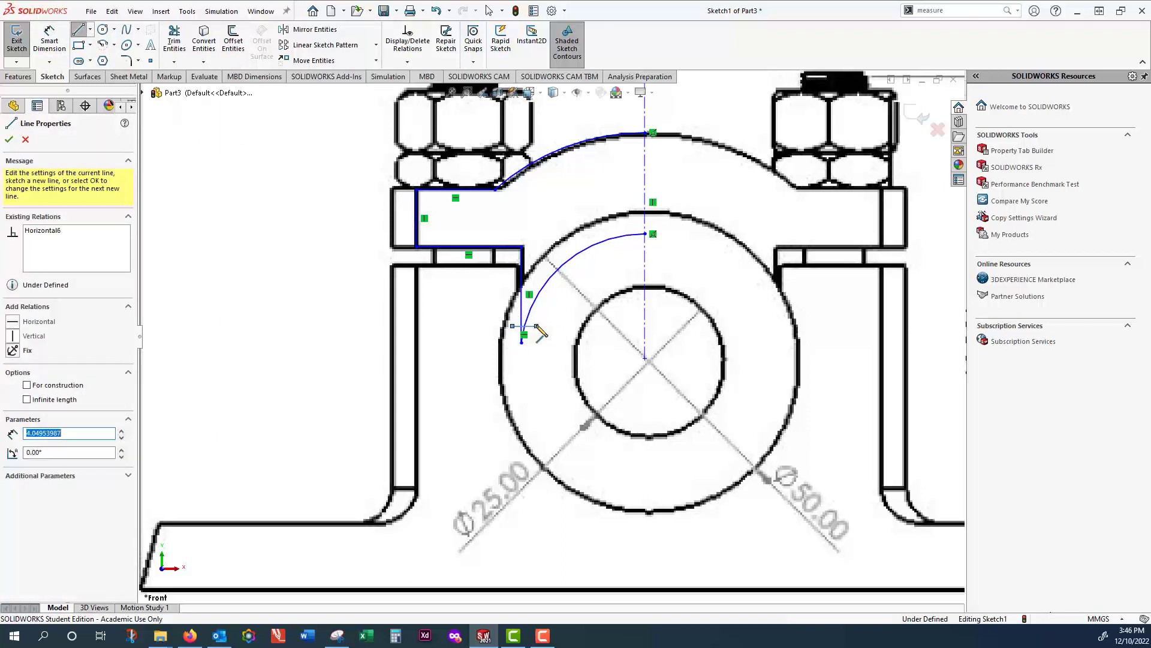
key(Escape)
- Power-trim the pointed tip below the short horizontal line and the line's overhanging ends
scroll(533, 336, down, 5)
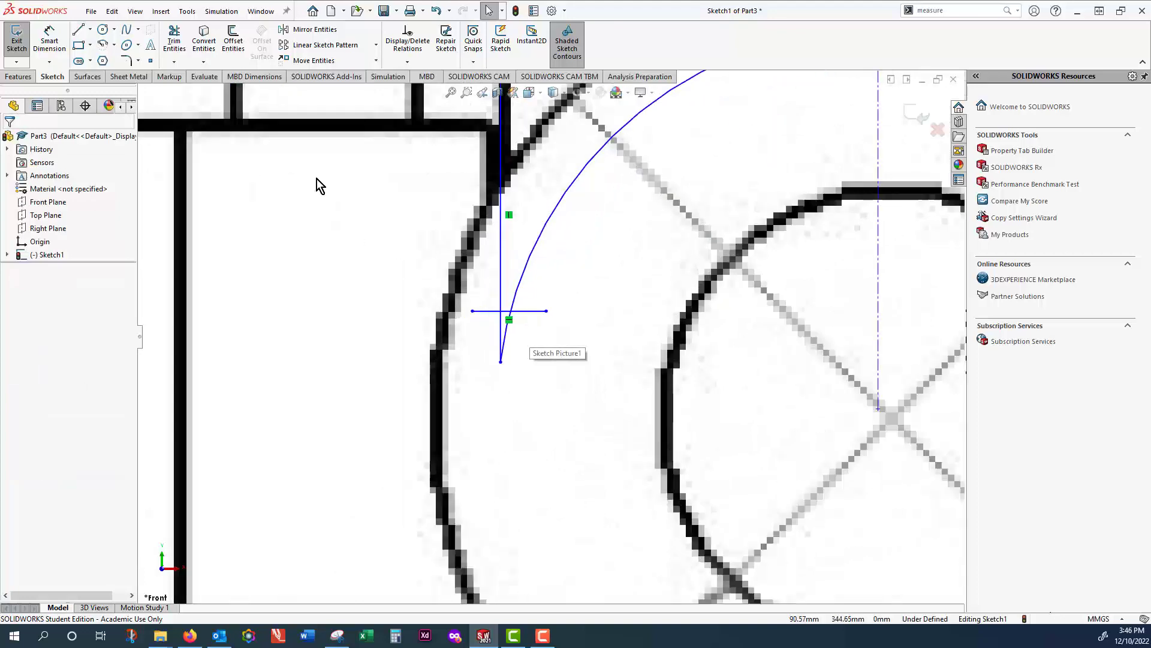
click(174, 62)
click(180, 76)
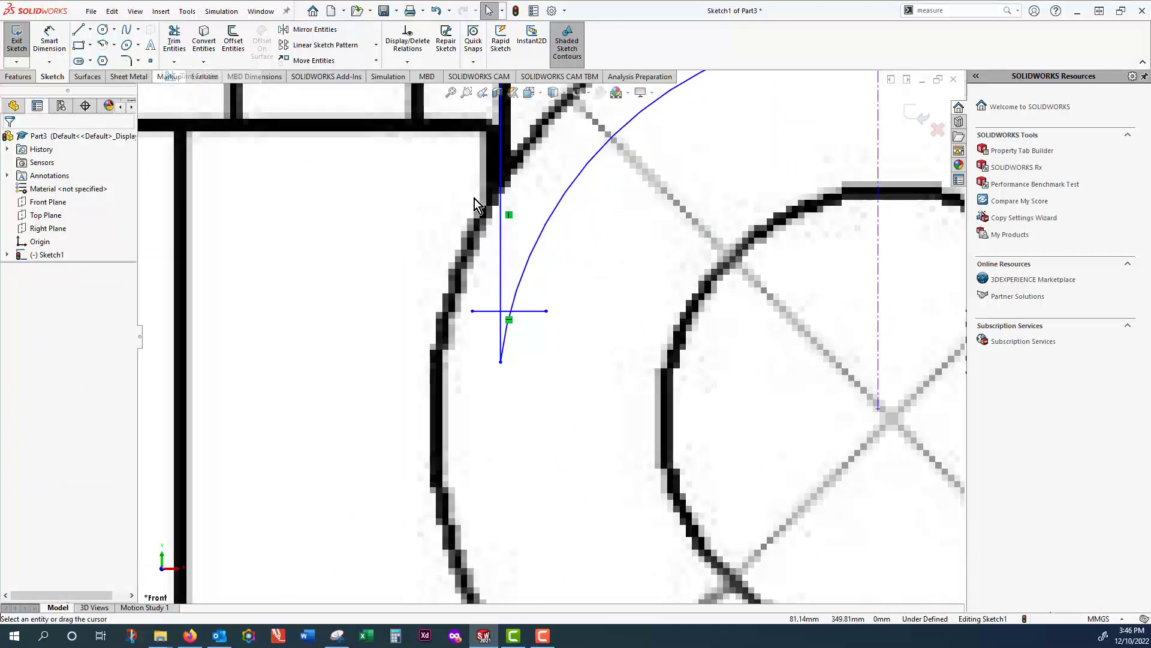
drag(513, 340, 488, 300)
scroll(559, 293, up, 5)
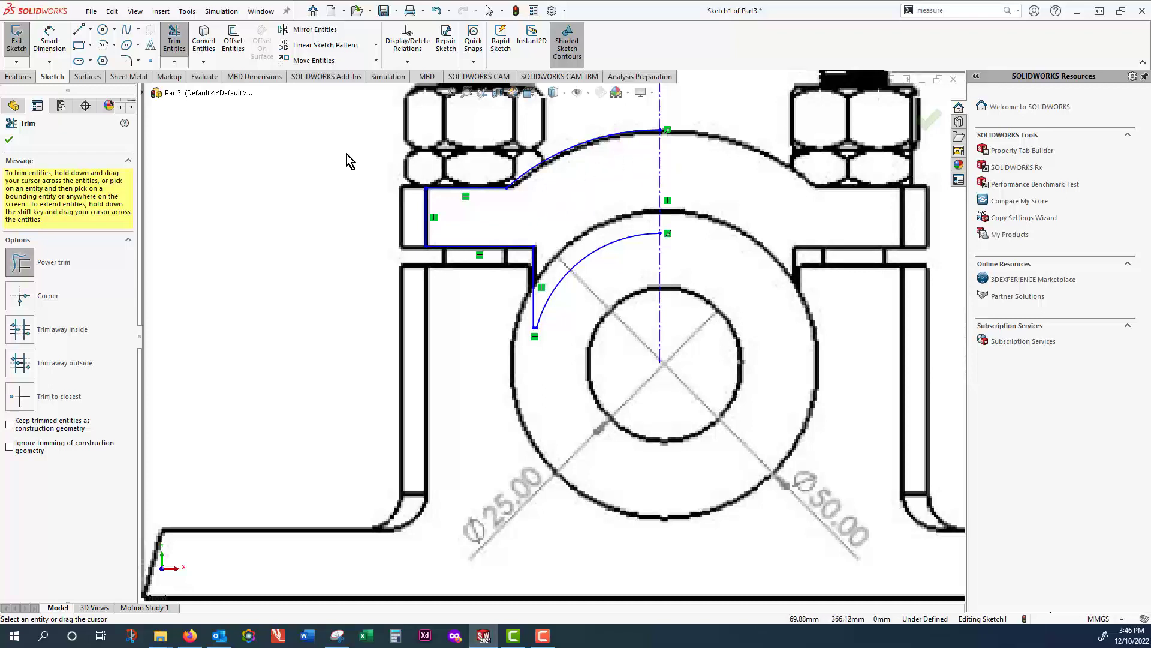
key(Escape)
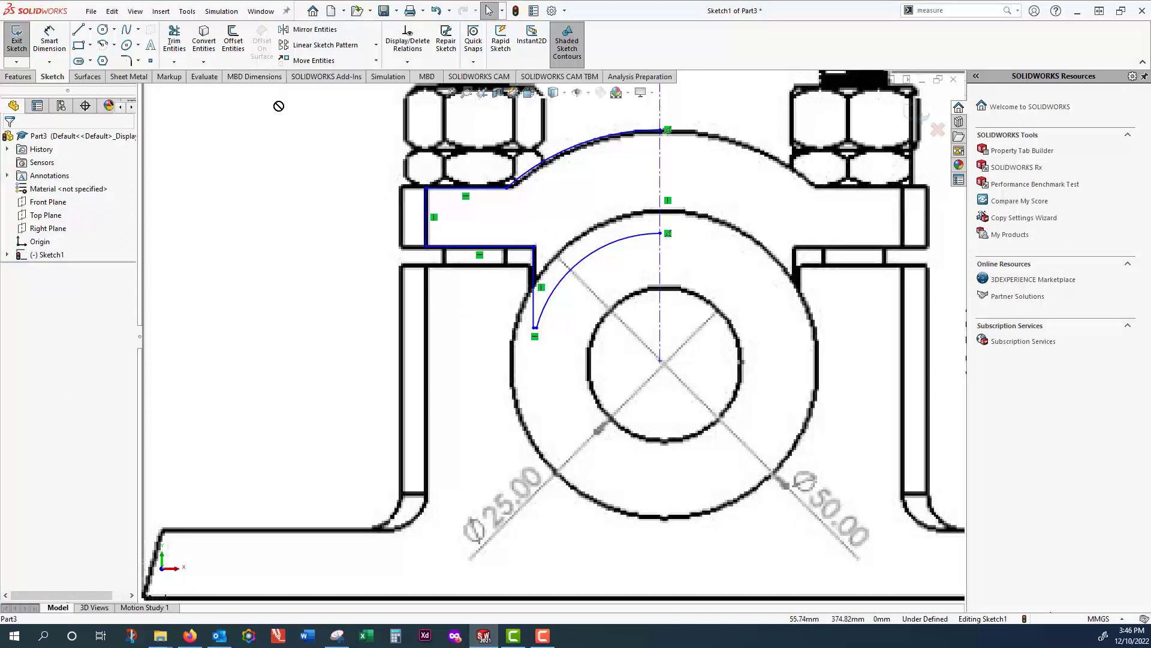
- Mirror all arcs and lines of the half cap profile about the vertical centerline, keeping the originals
scroll(310, 139, up, 4)
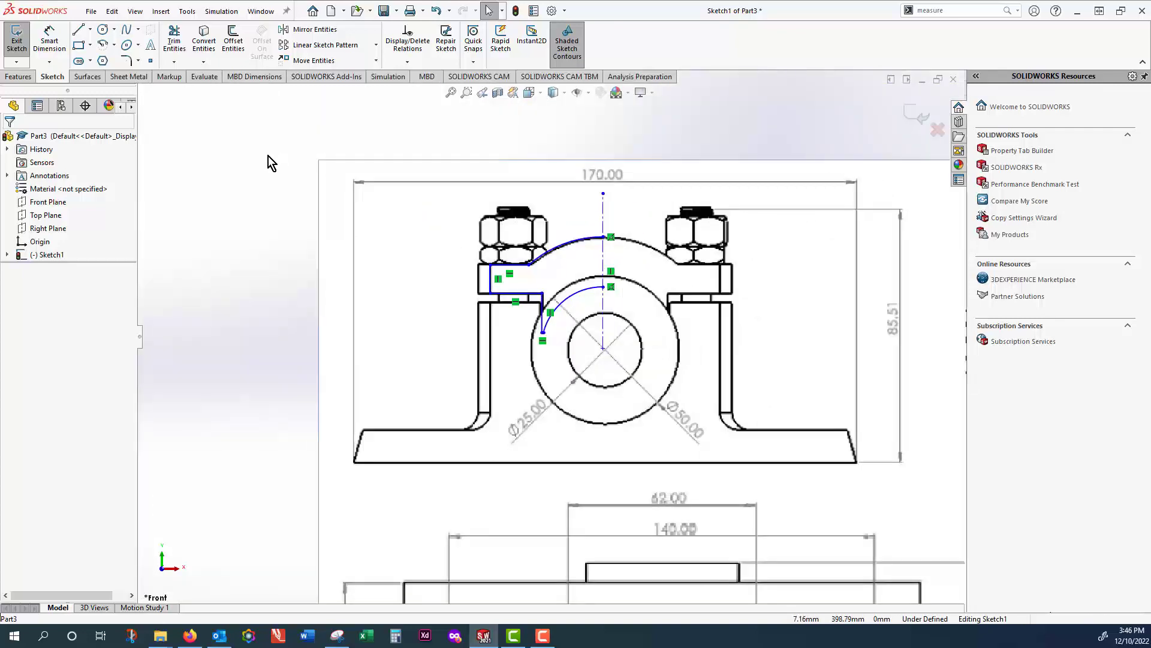
mouse_move(265, 175)
mouse_down()
mouse_move(342, 223)
mouse_move(473, 266)
mouse_move(629, 342)
mouse_up()
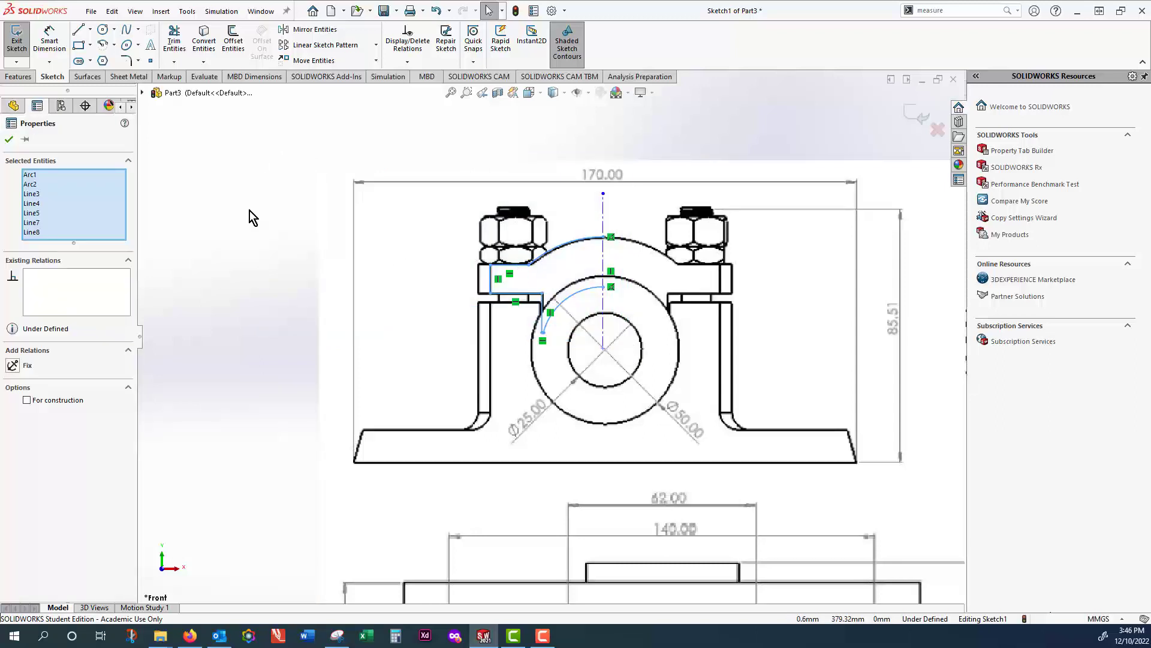
click(310, 30)
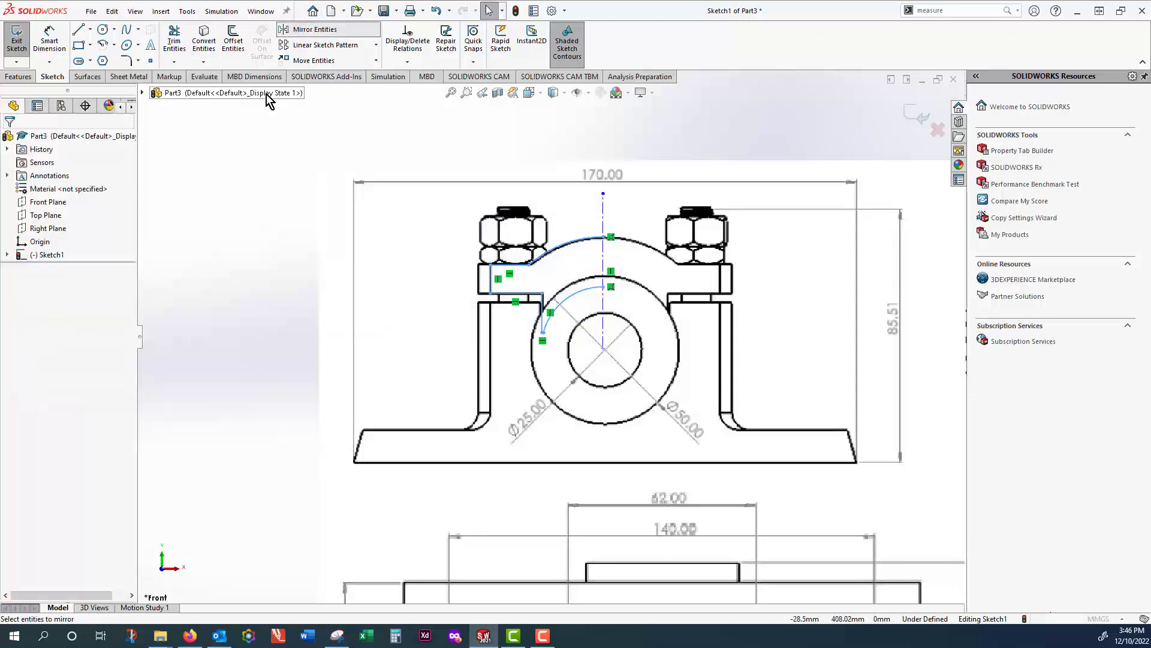
click(99, 340)
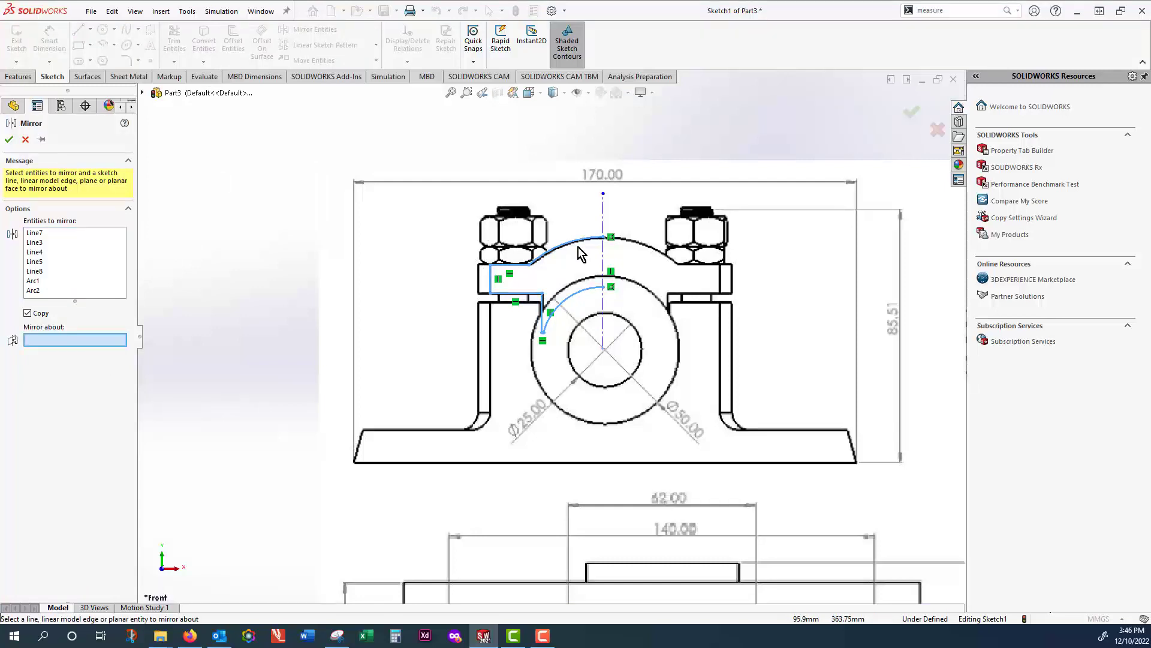
click(602, 223)
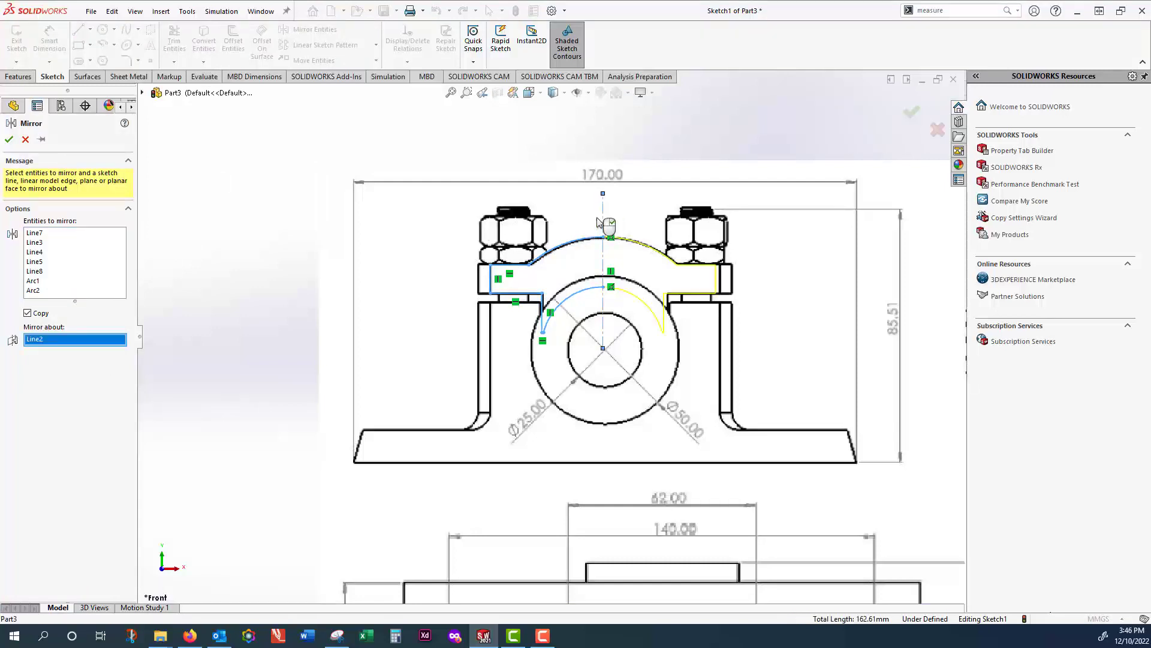
click(9, 140)
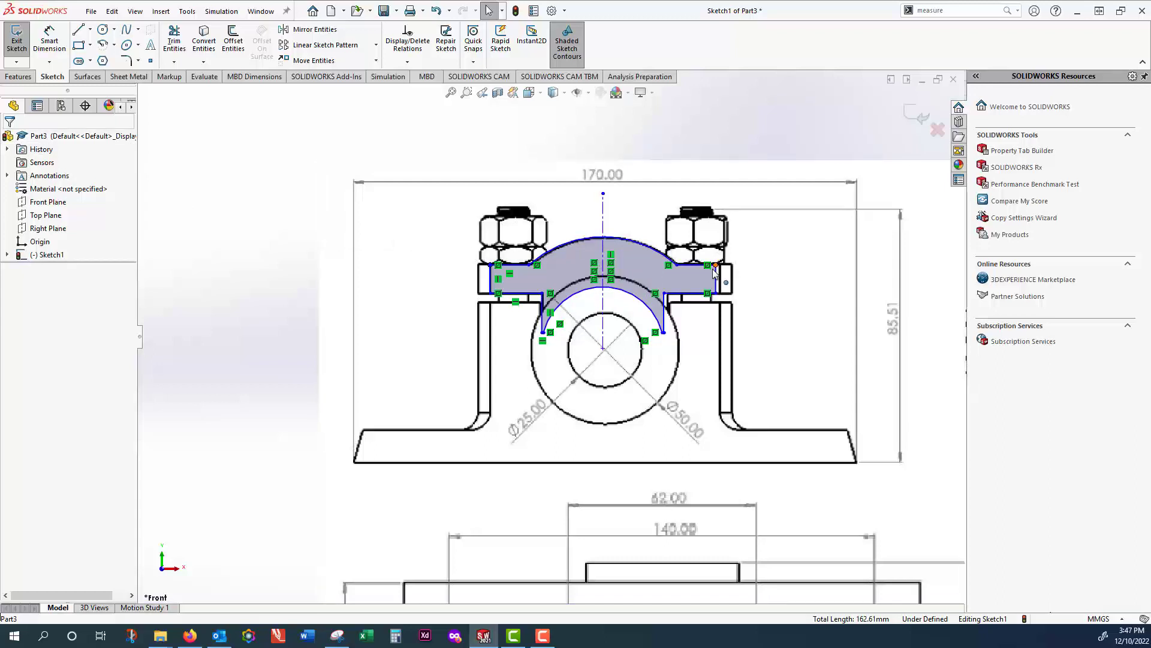
- Close the cap profile sketch and extrude it as a blind boss 37 mm deep
click(911, 115)
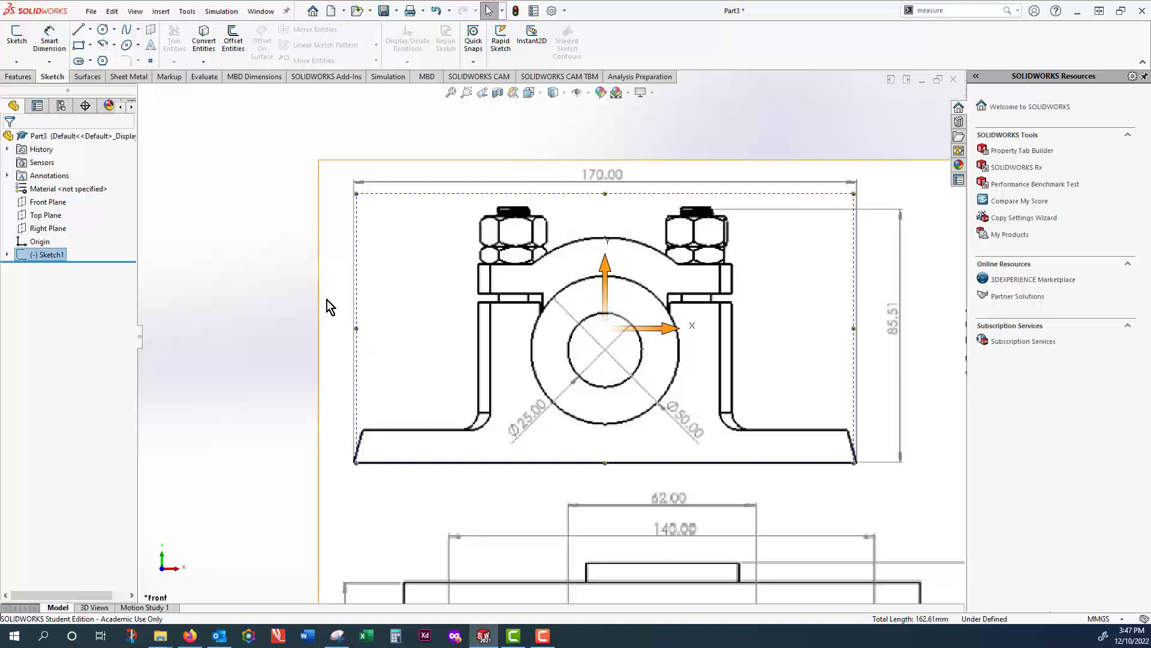
scroll(420, 369, up, 3)
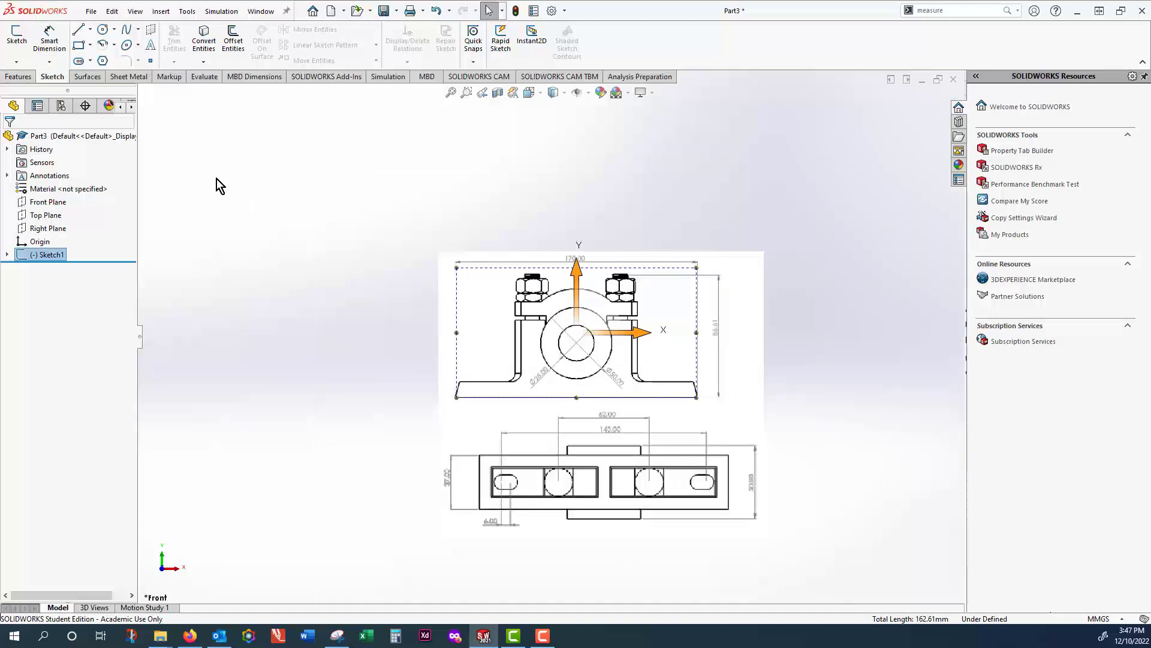
click(18, 77)
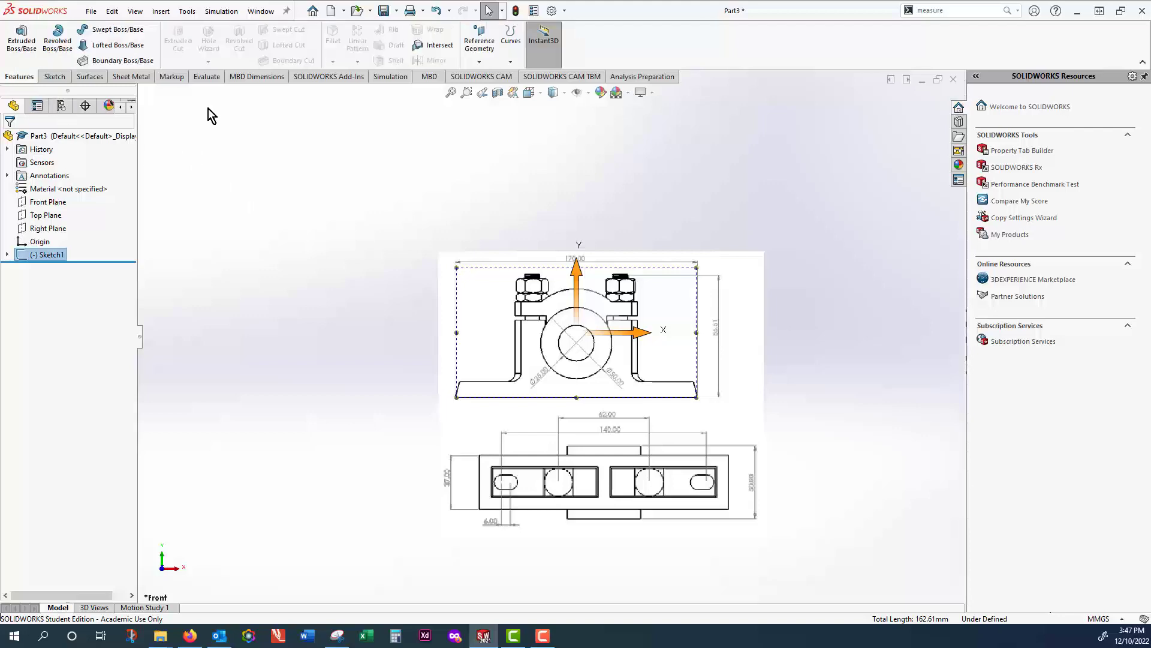
click(22, 41)
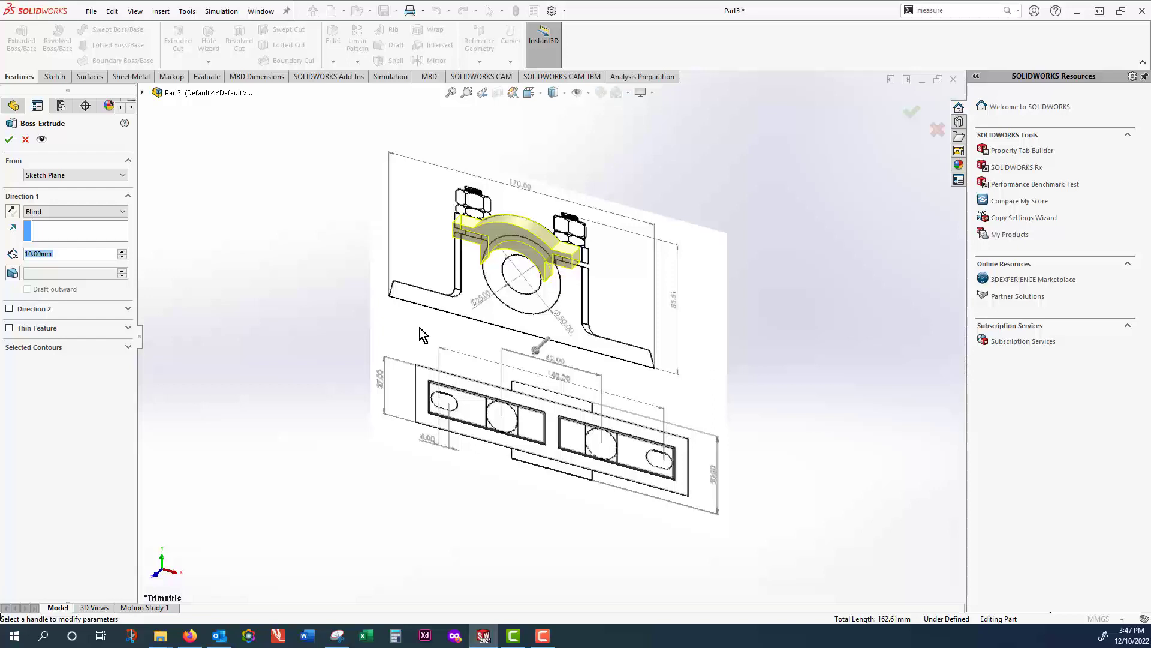
text(37)
key(Return)
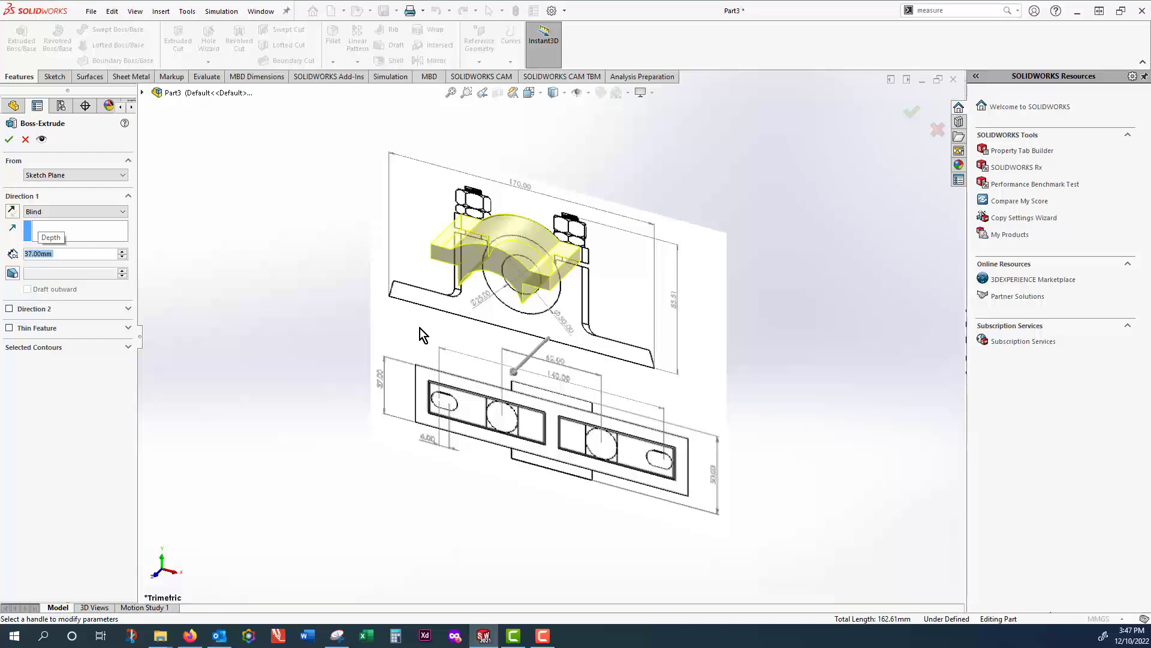
click(9, 139)
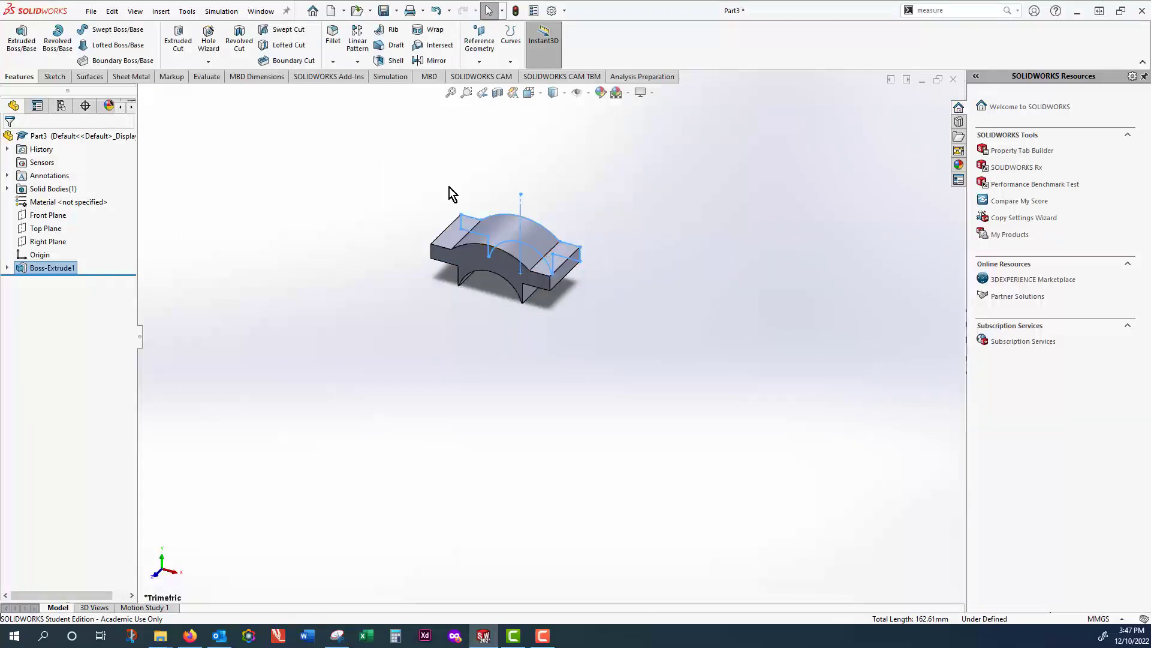
- Start a sketch on the cap's flat upper flange face and draw a vertical centerline across the middle of the body
click(60, 79)
click(18, 62)
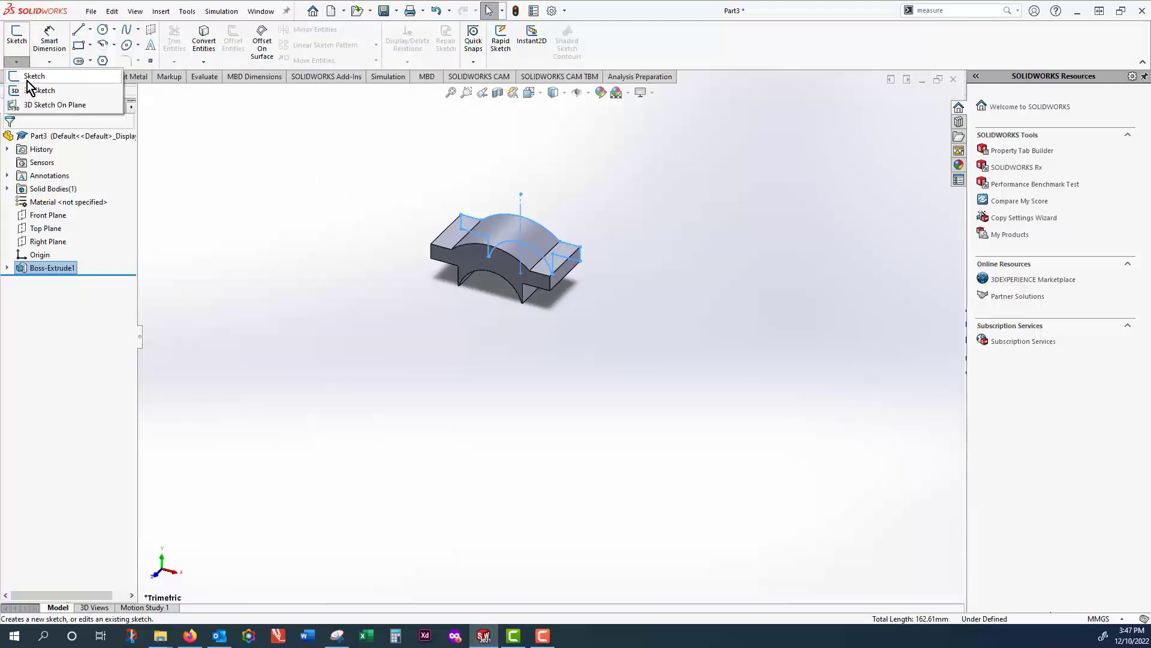
click(28, 77)
click(459, 232)
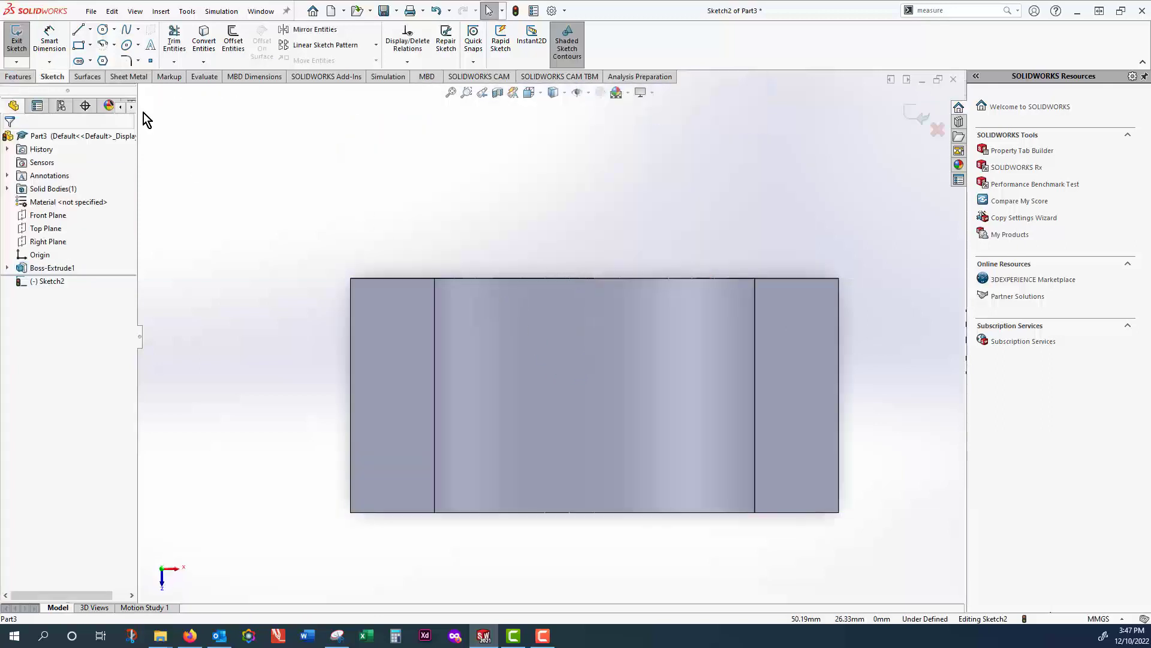
click(90, 30)
click(85, 60)
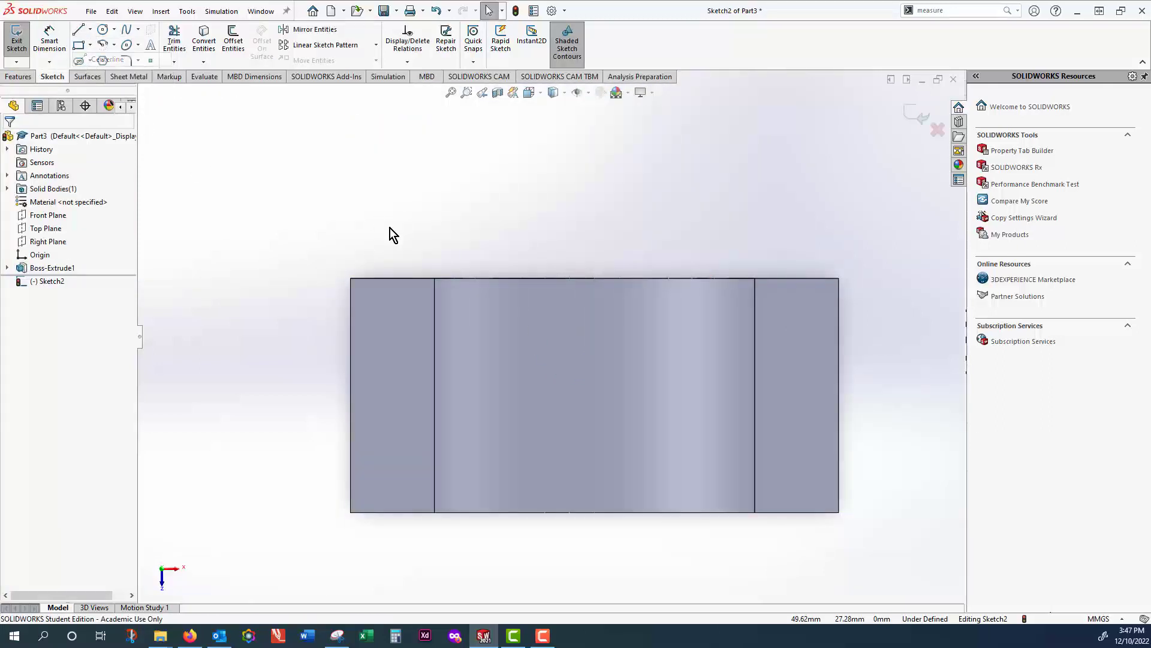
click(594, 278)
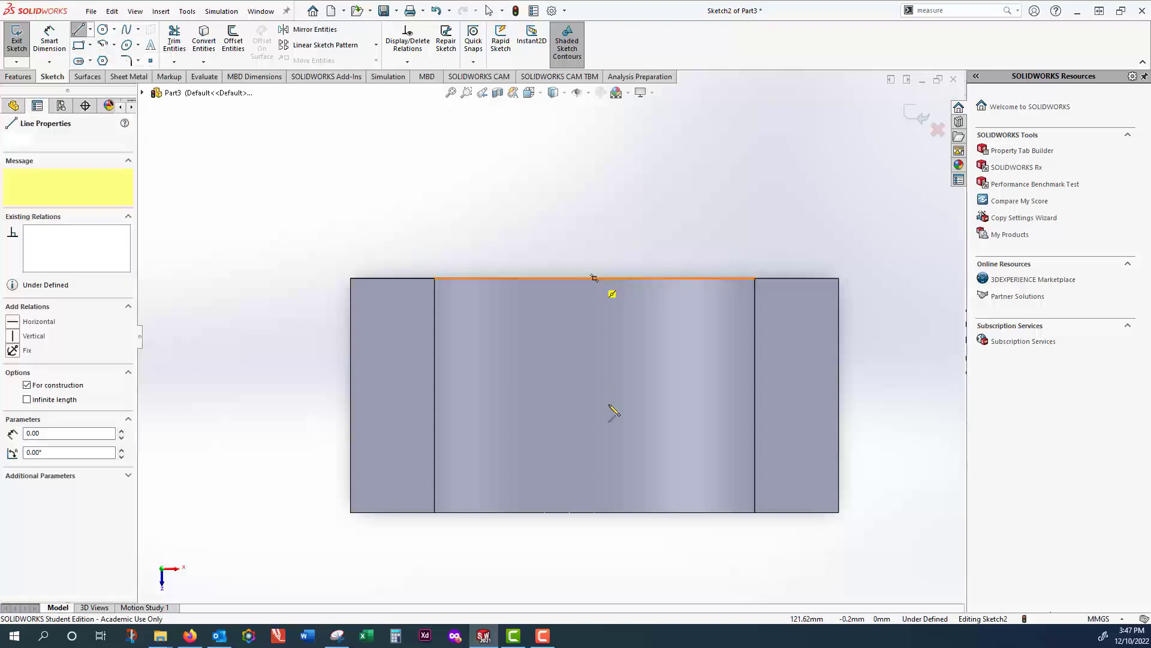
click(595, 512)
key(Escape)
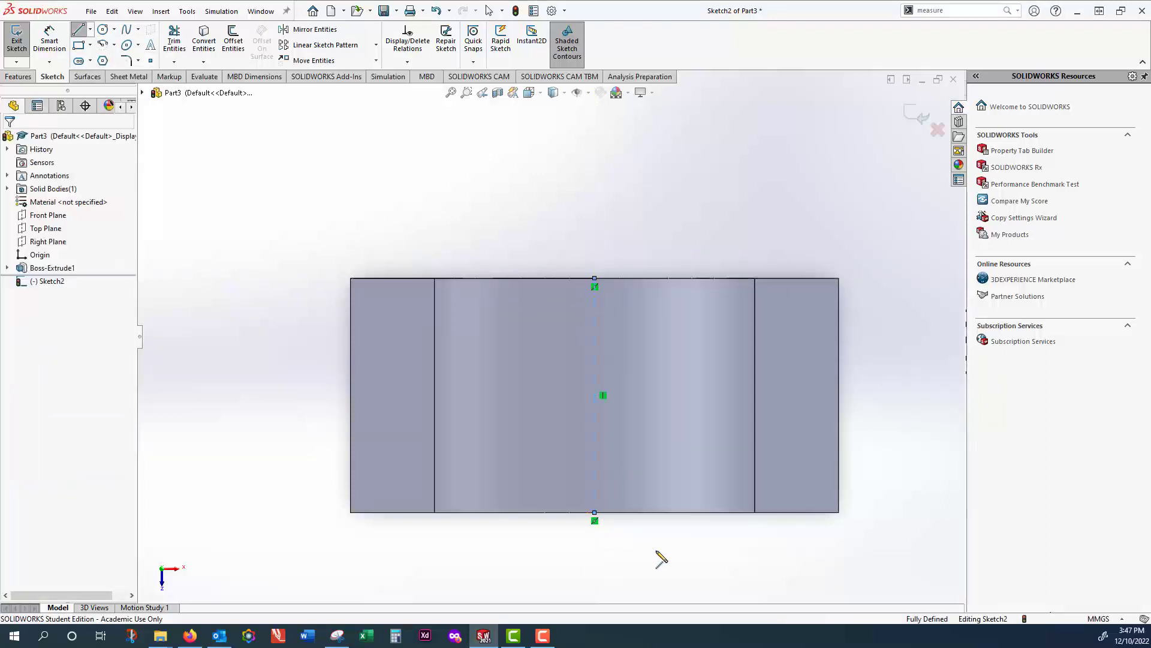
- Sketch a circle centred on the centerline's midpoint and passing through a flange's outer corner, about 43 mm in radius
click(102, 30)
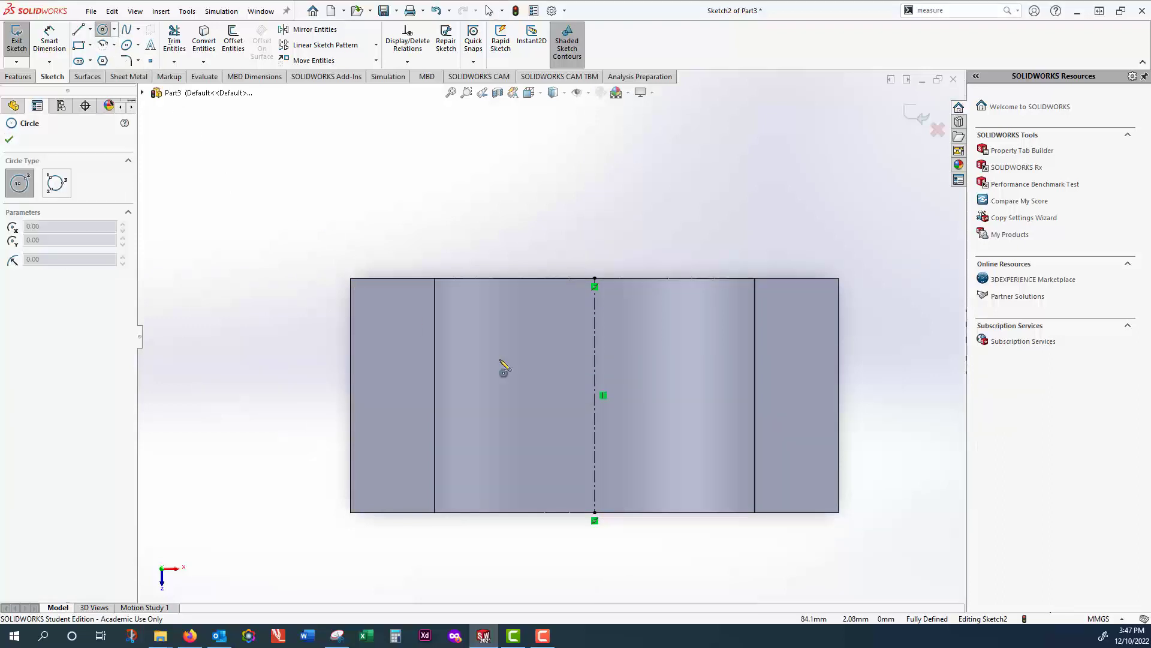
click(595, 395)
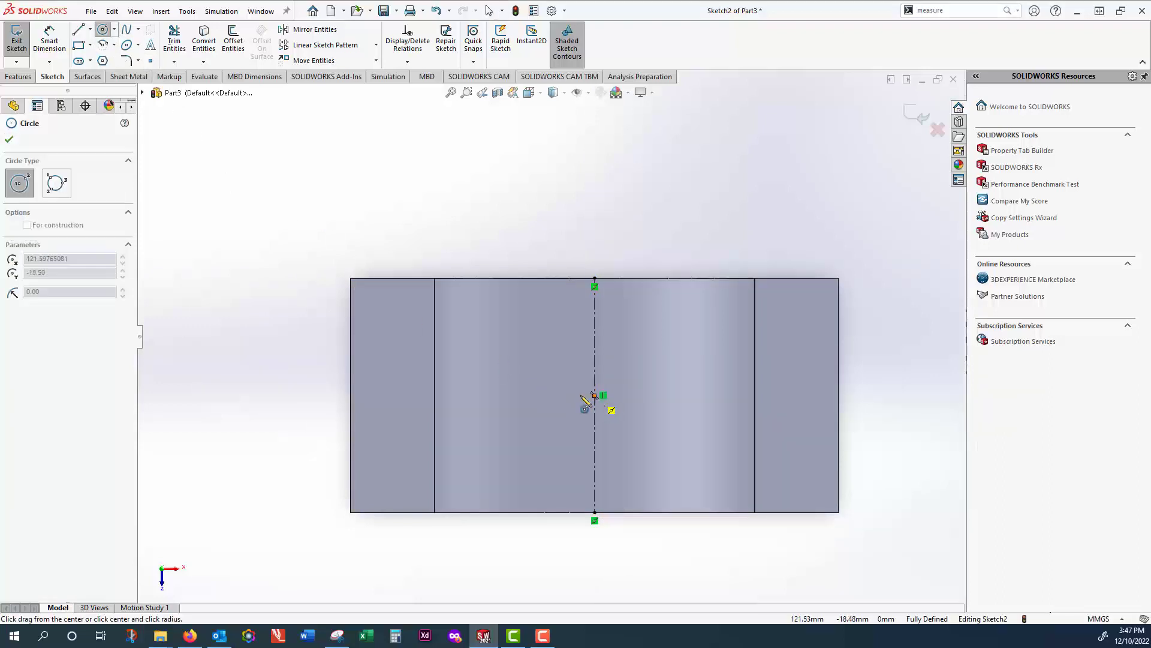
click(352, 279)
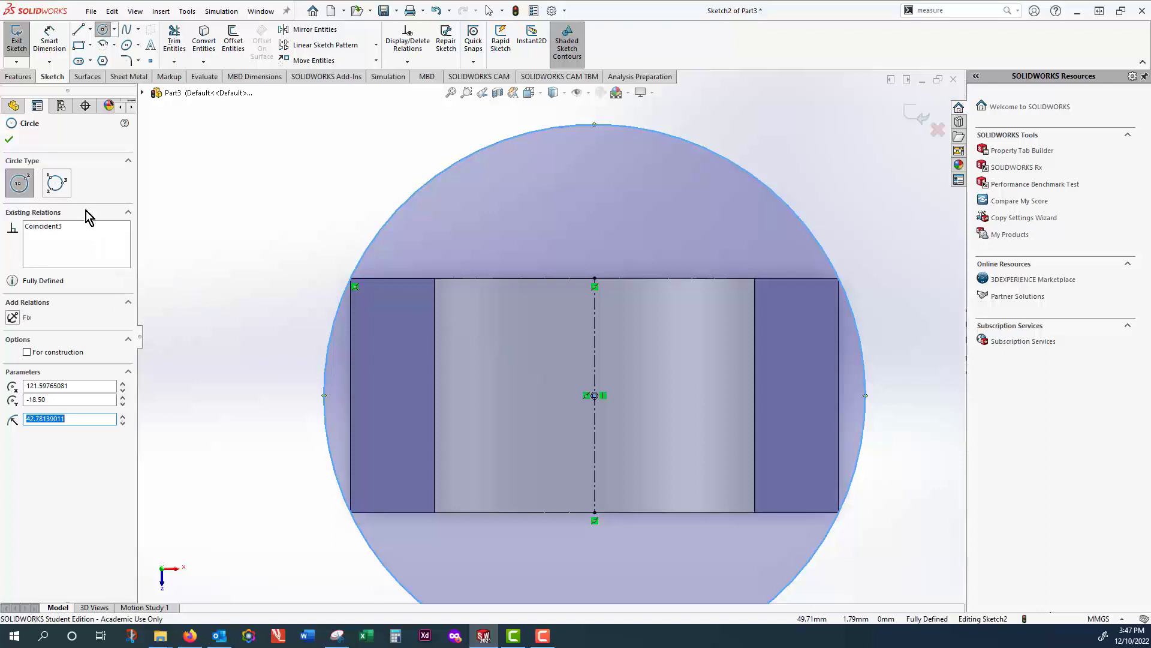
click(9, 141)
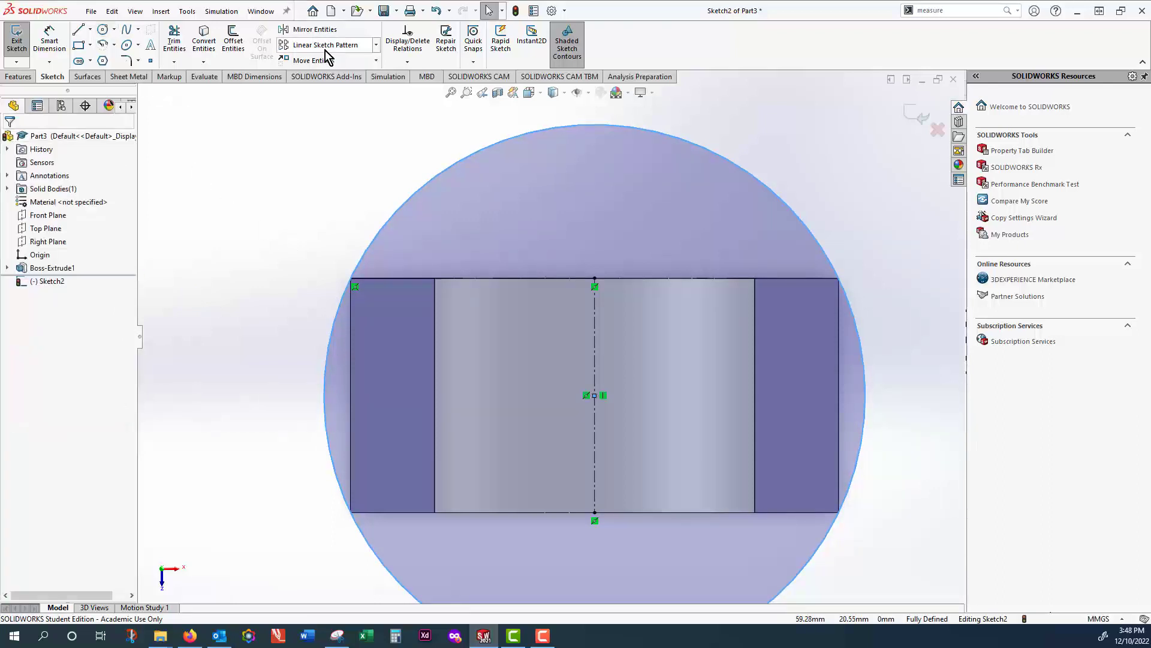
- Convert the front, back and inner edges of both flange top faces into sketch lines
click(204, 41)
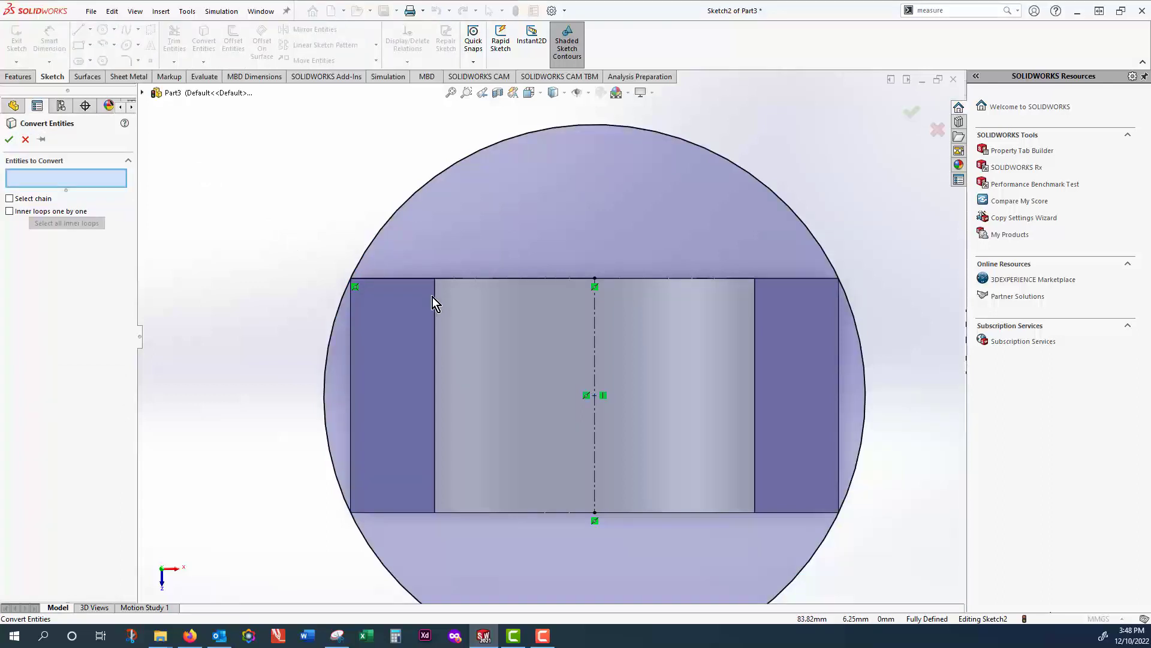
click(410, 279)
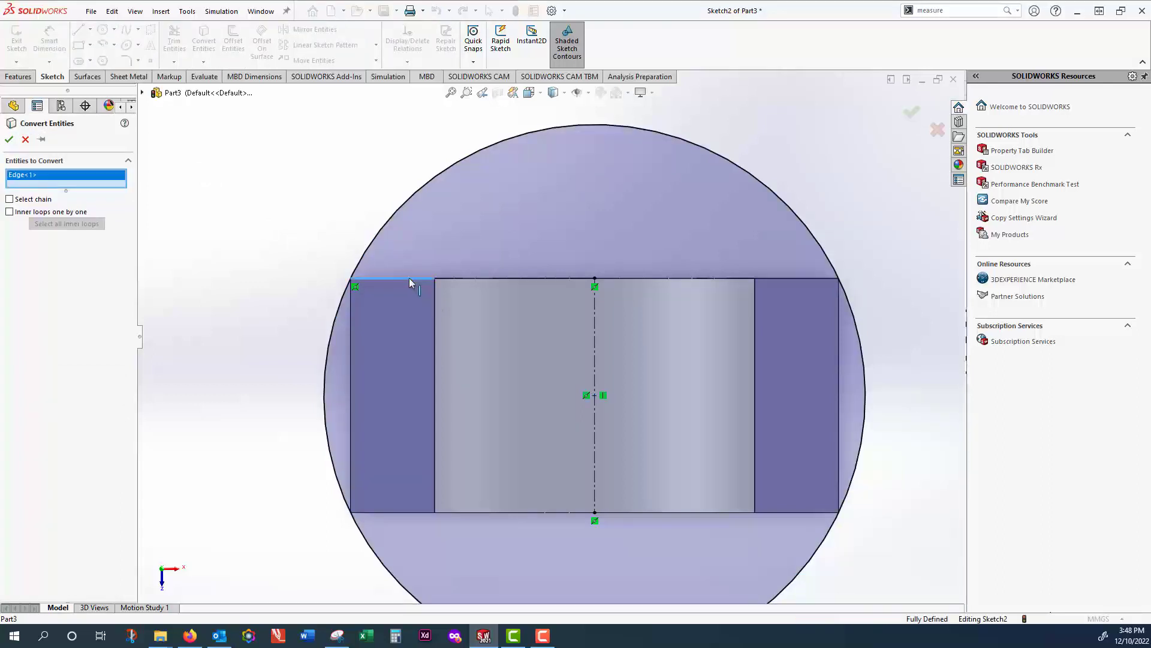
click(435, 335)
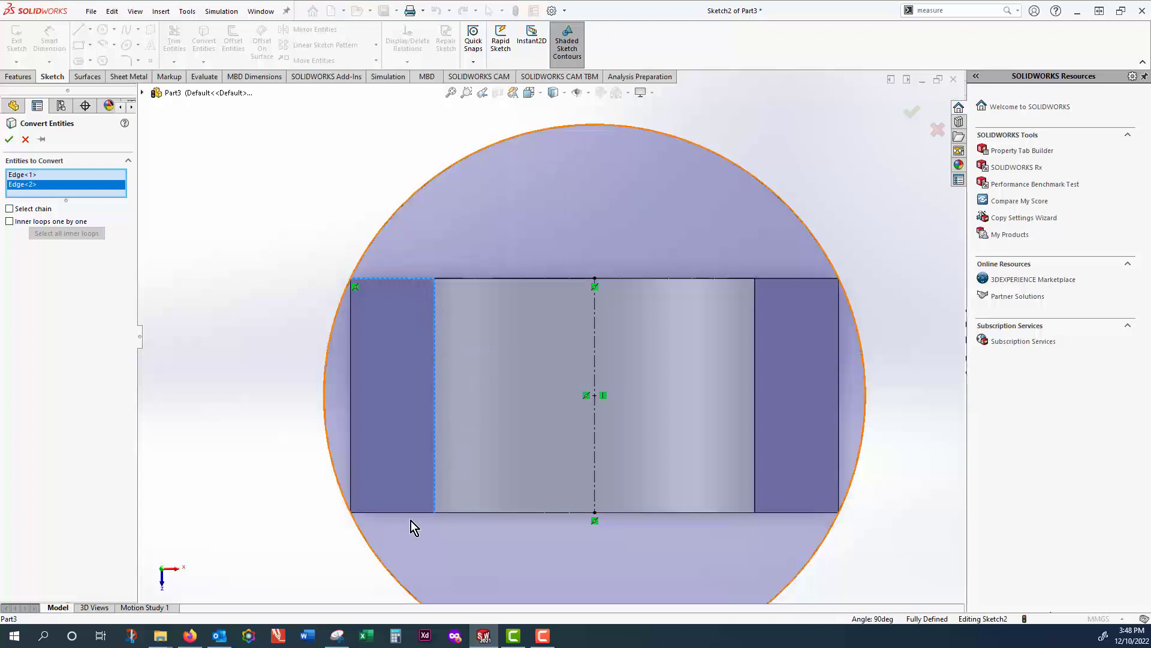
click(395, 512)
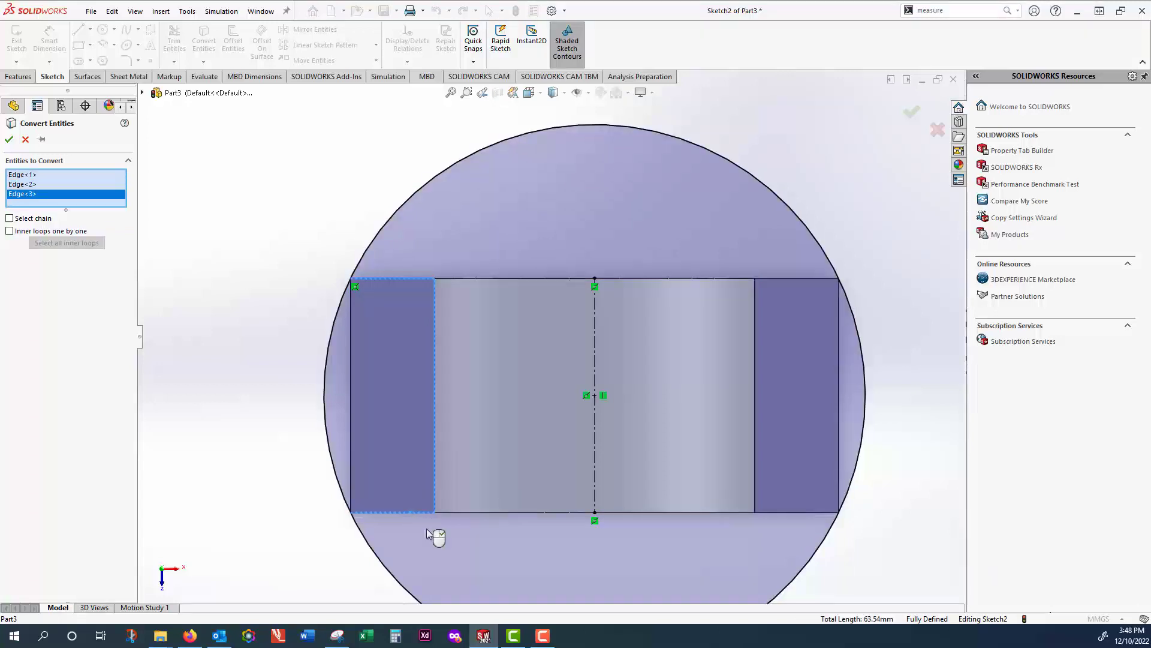
click(782, 513)
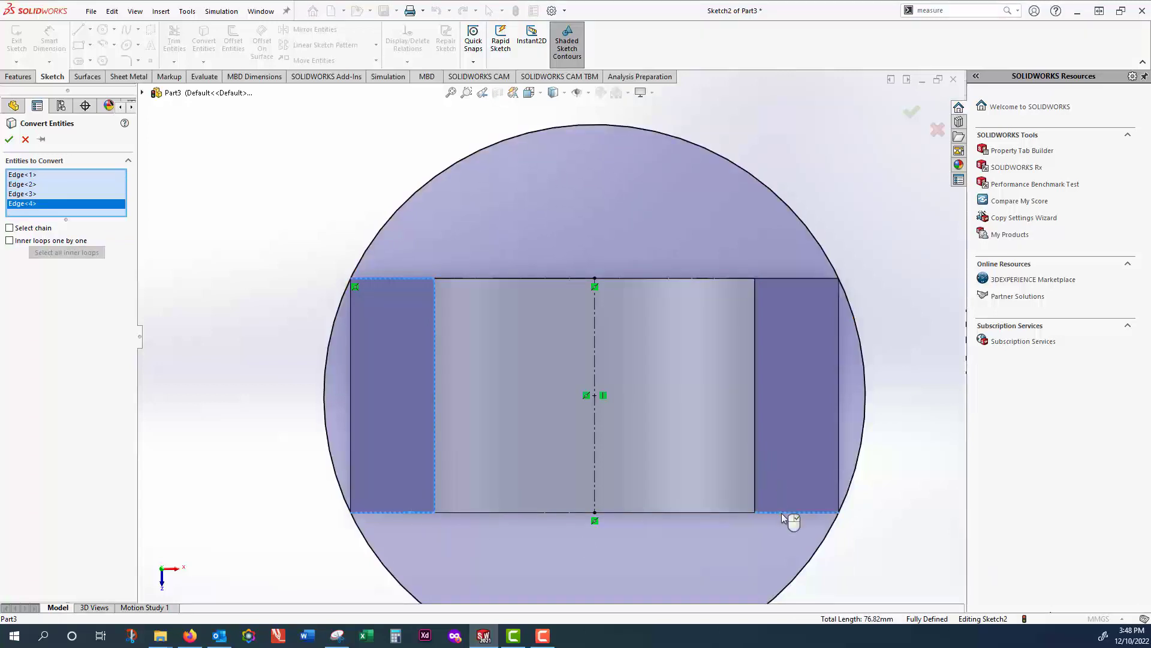
click(793, 279)
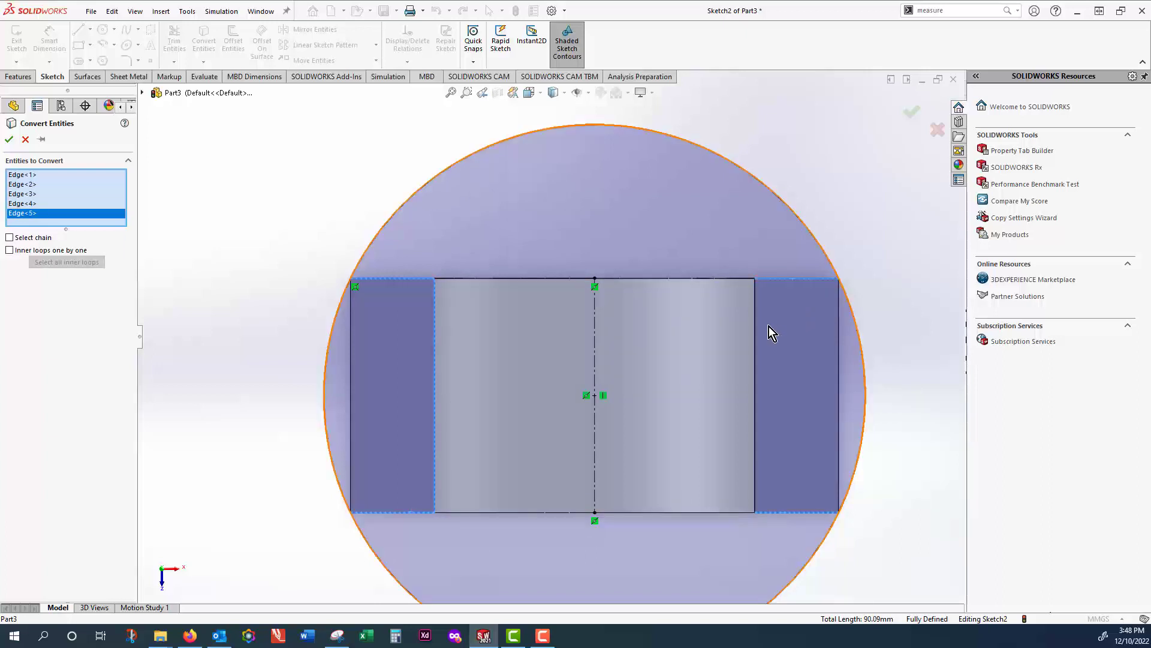
click(756, 348)
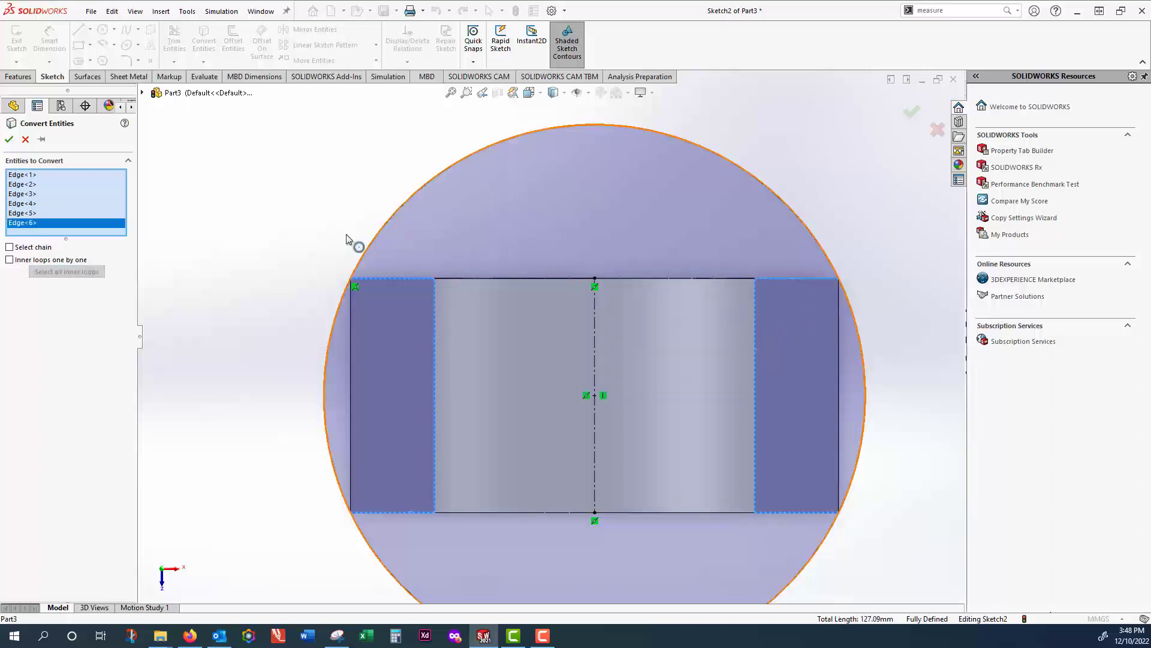
click(9, 140)
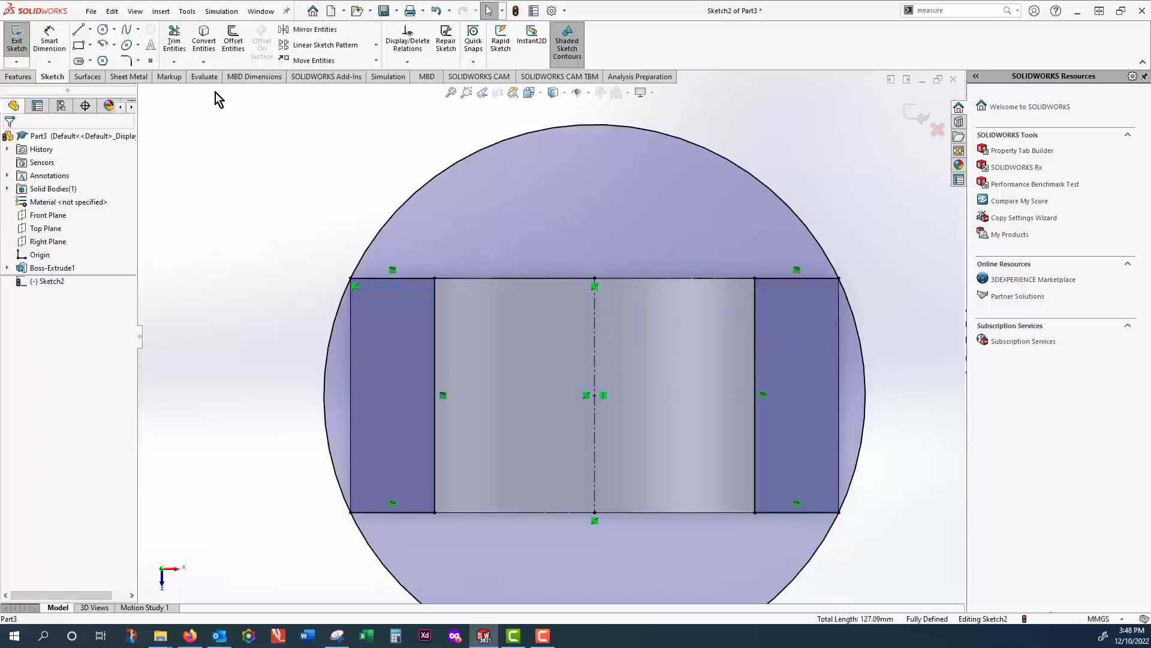
- Power-trim the circle's upper and lower portions, keeping only the arcs beyond the two flange ends
click(177, 45)
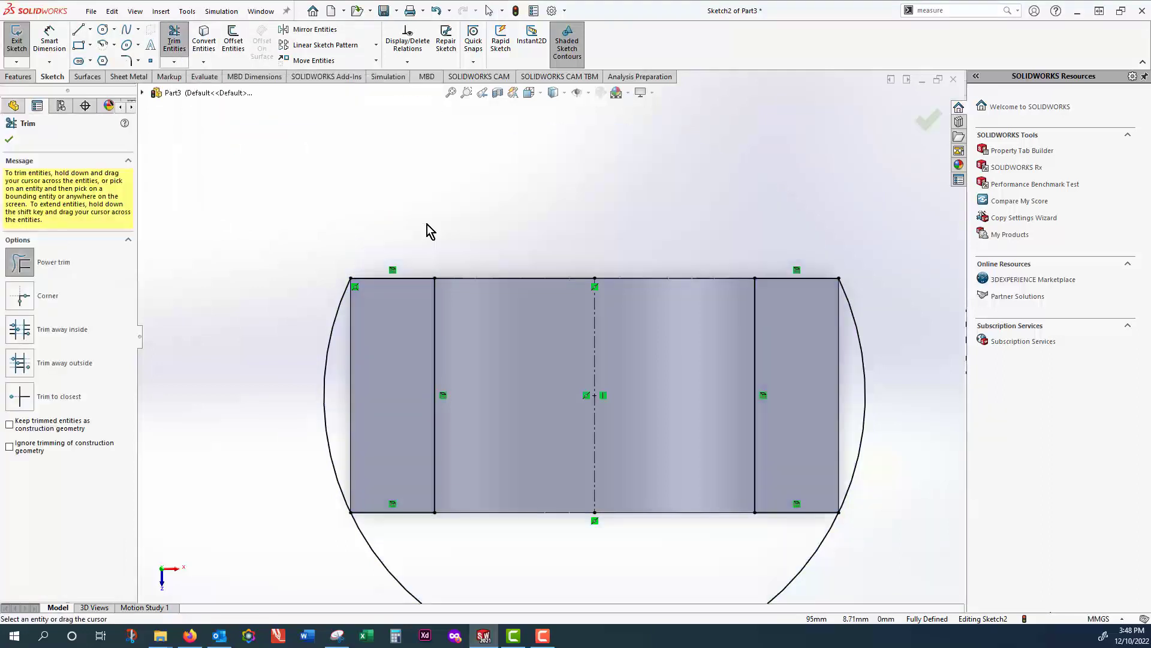
drag(456, 583, 398, 578)
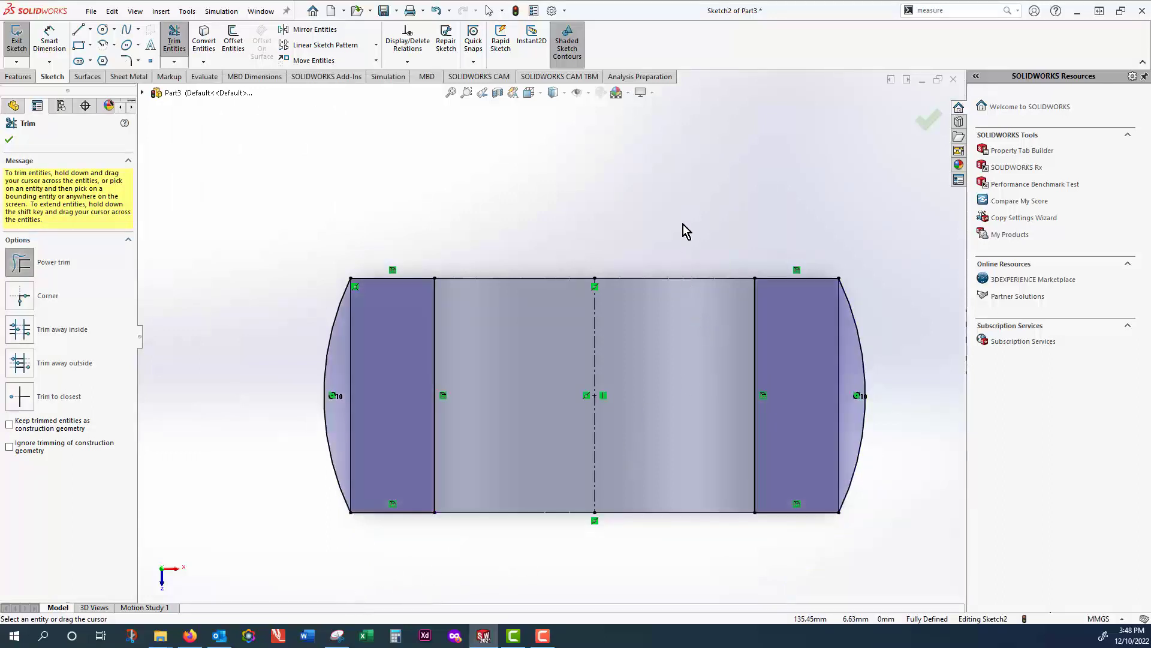
drag(538, 332, 537, 329)
click(928, 120)
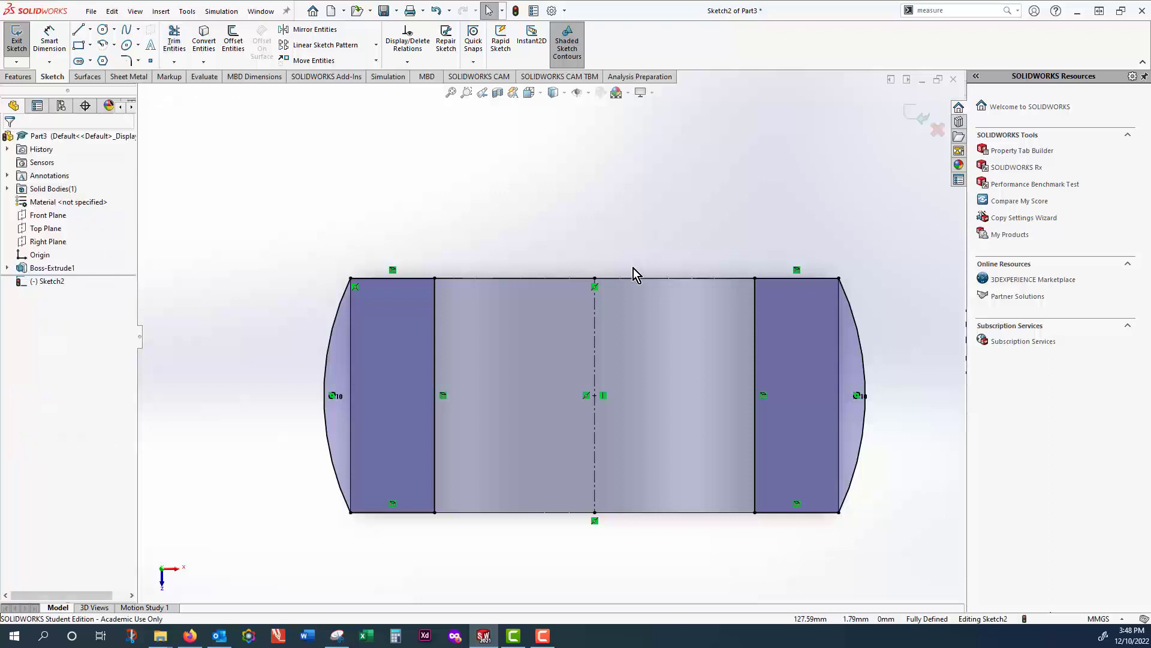
- Close the flange sketch and extrude it in the reversed direction, merged with the body, using Up To Surface to the flange's underside face
mouse_move(634, 272)
middle_down()
mouse_move(642, 167)
mouse_move(486, 278)
middle_up()
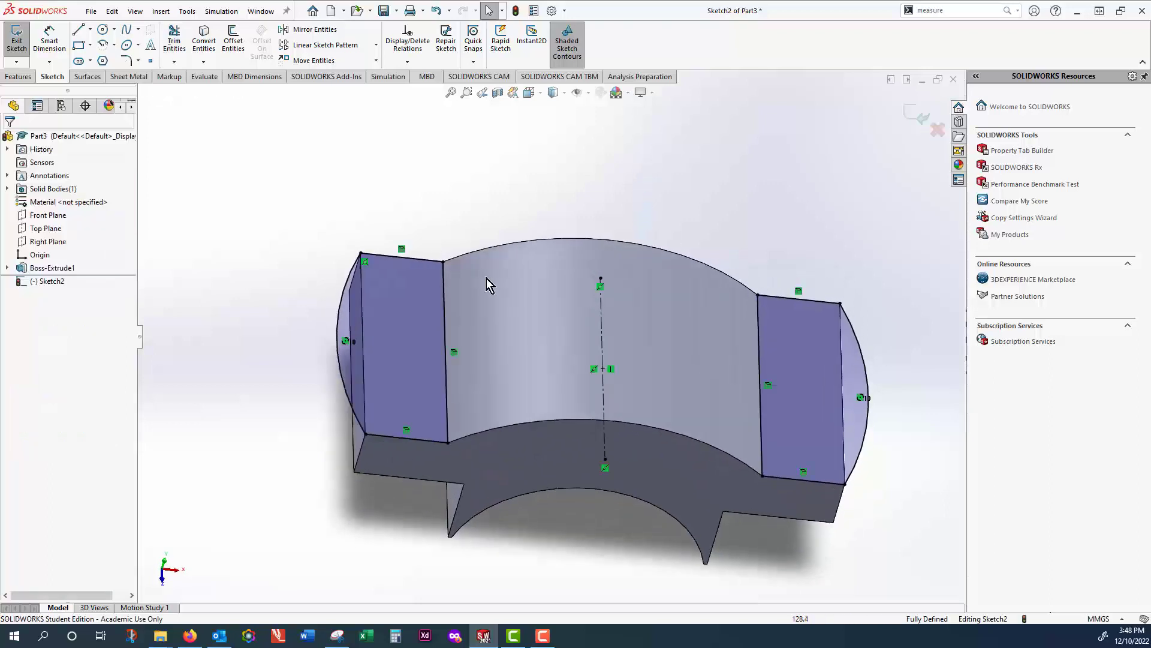
click(56, 284)
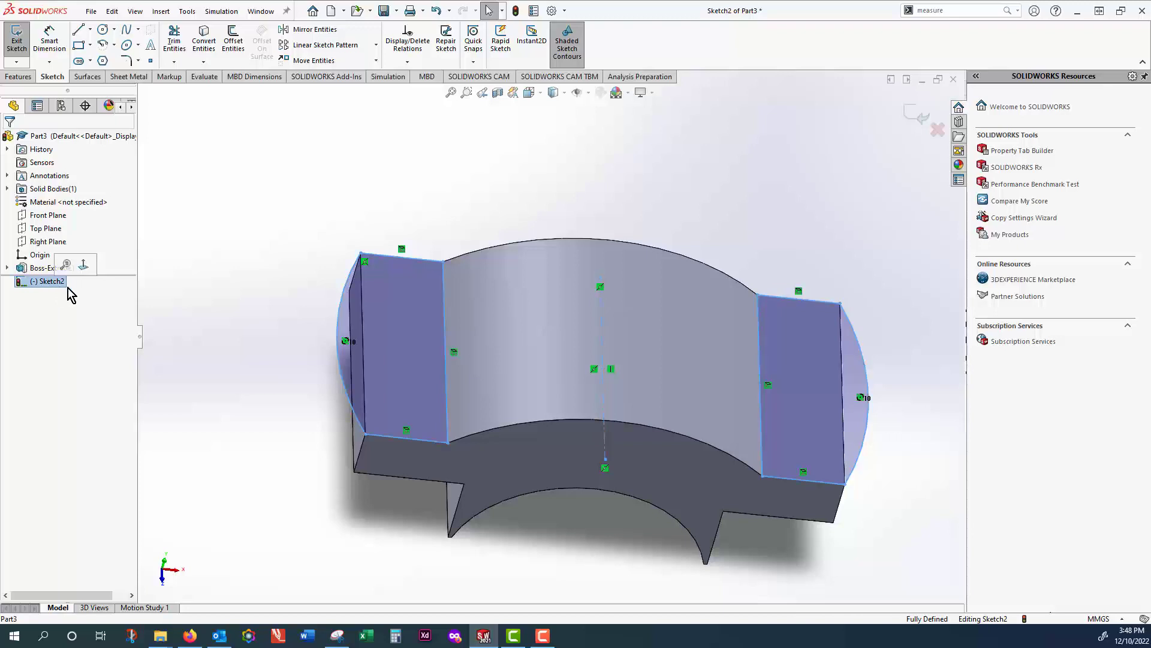
click(917, 122)
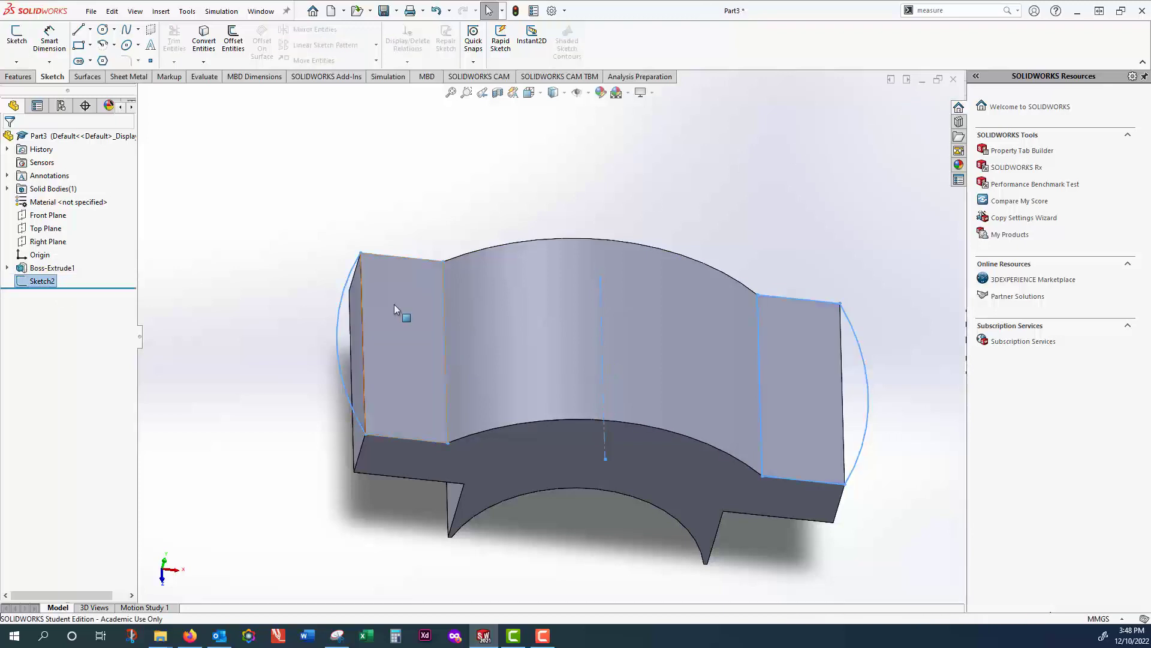
click(25, 76)
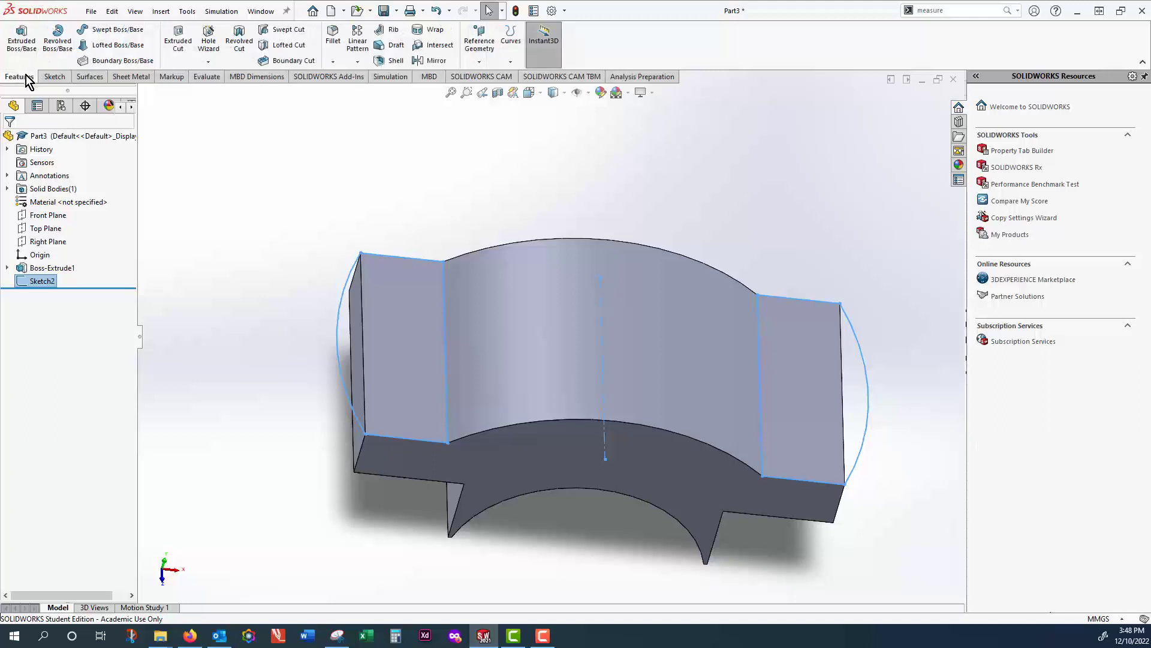
click(22, 41)
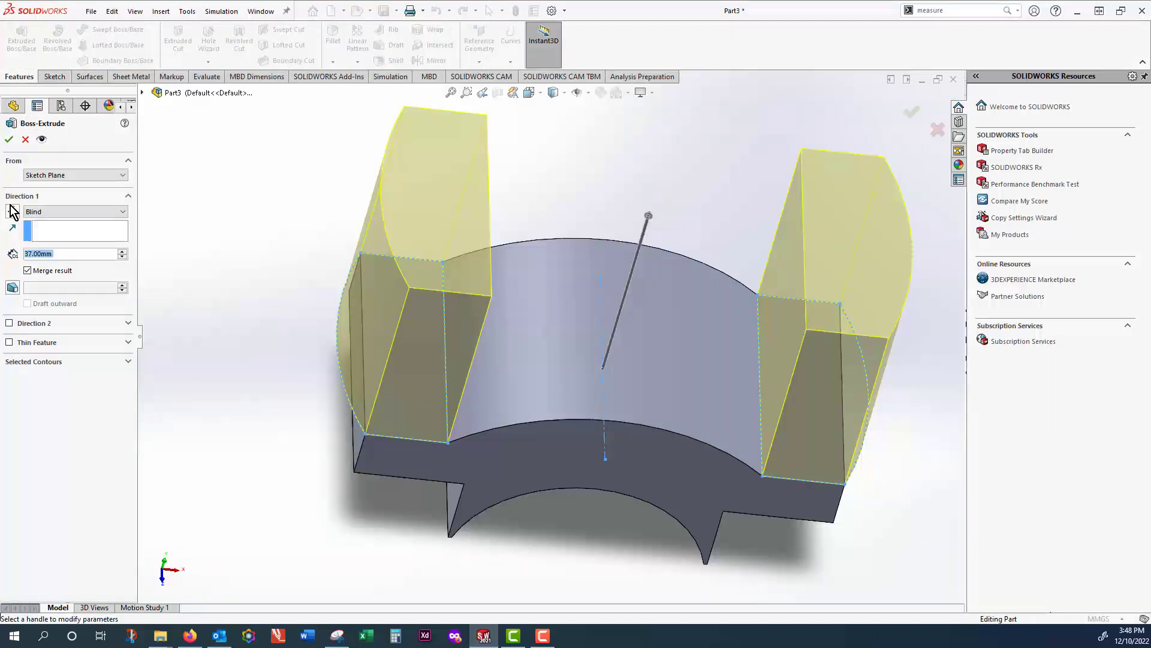
click(12, 211)
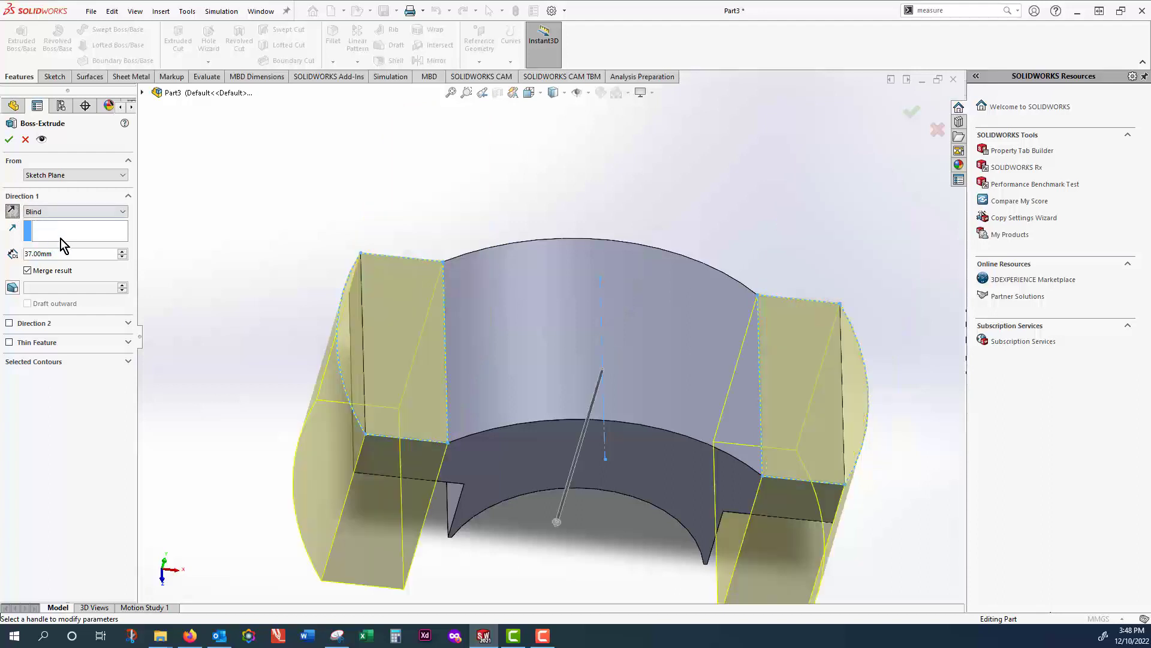
click(76, 214)
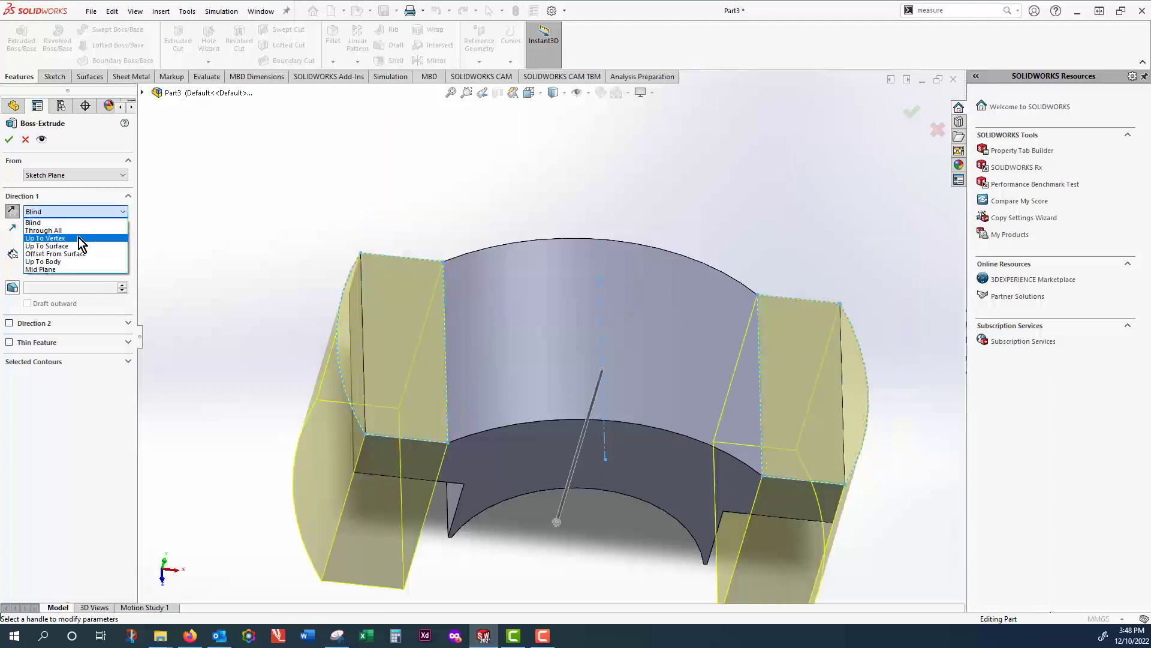
click(77, 244)
middle_drag(197, 260, 253, 140)
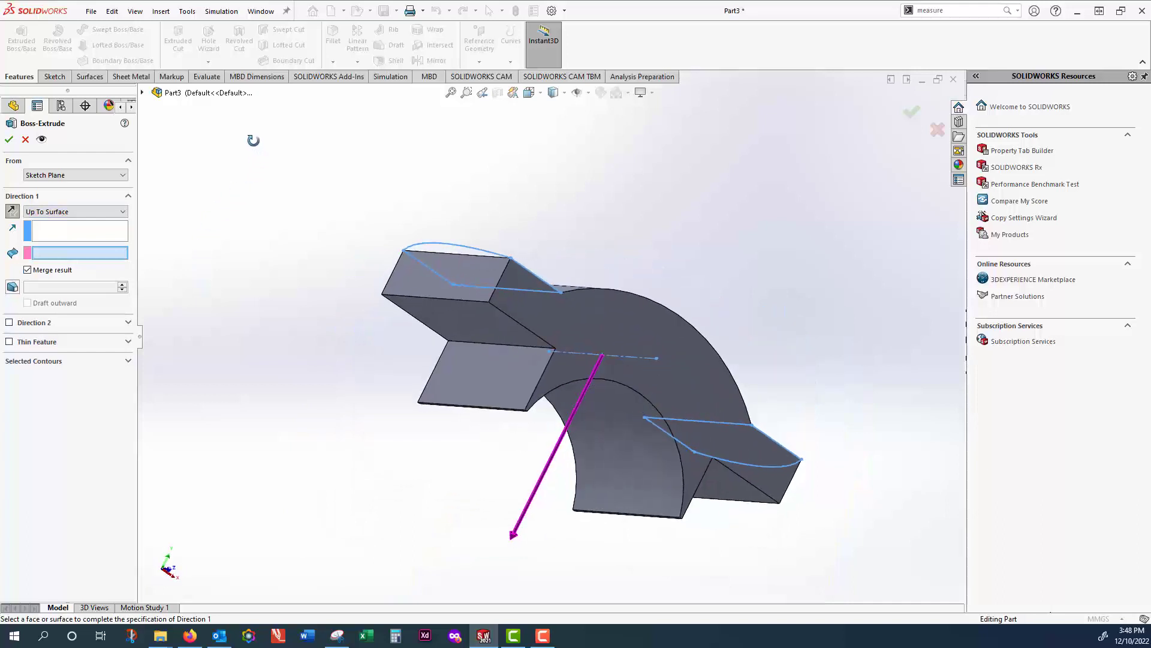
click(453, 321)
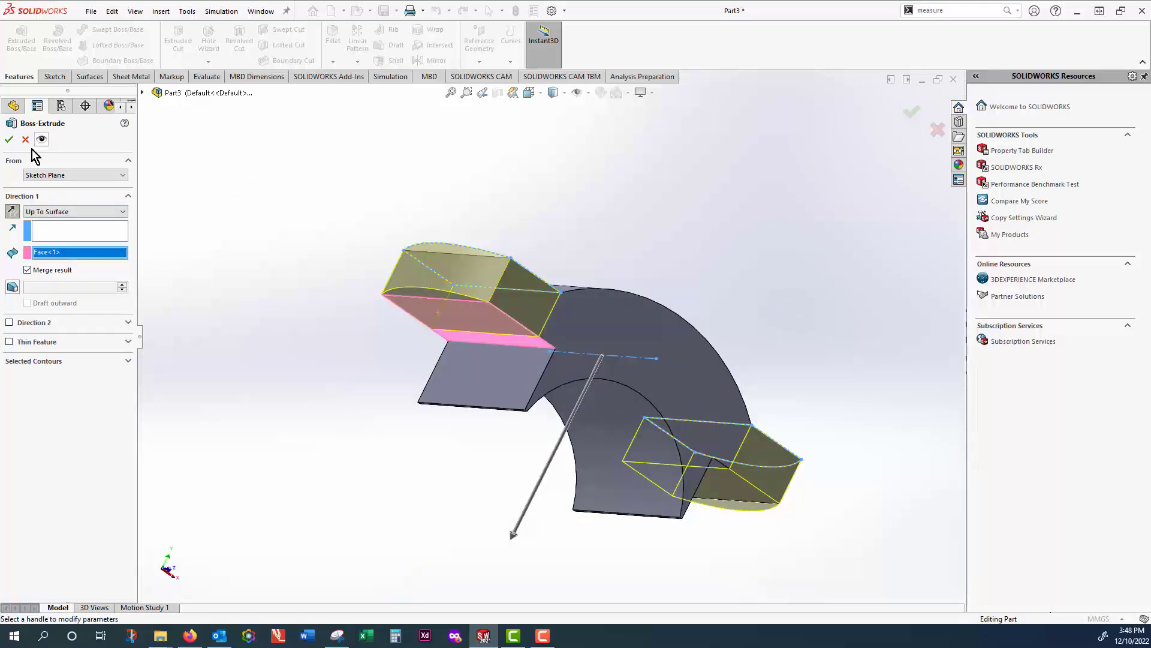
click(10, 140)
- Inspect the cap's rounded flanges, check the bolt spacing on the assembly drawing PDF in Firefox, and return to SOLIDWORKS
middle_drag(222, 215, 188, 331)
middle_drag(239, 368, 230, 388)
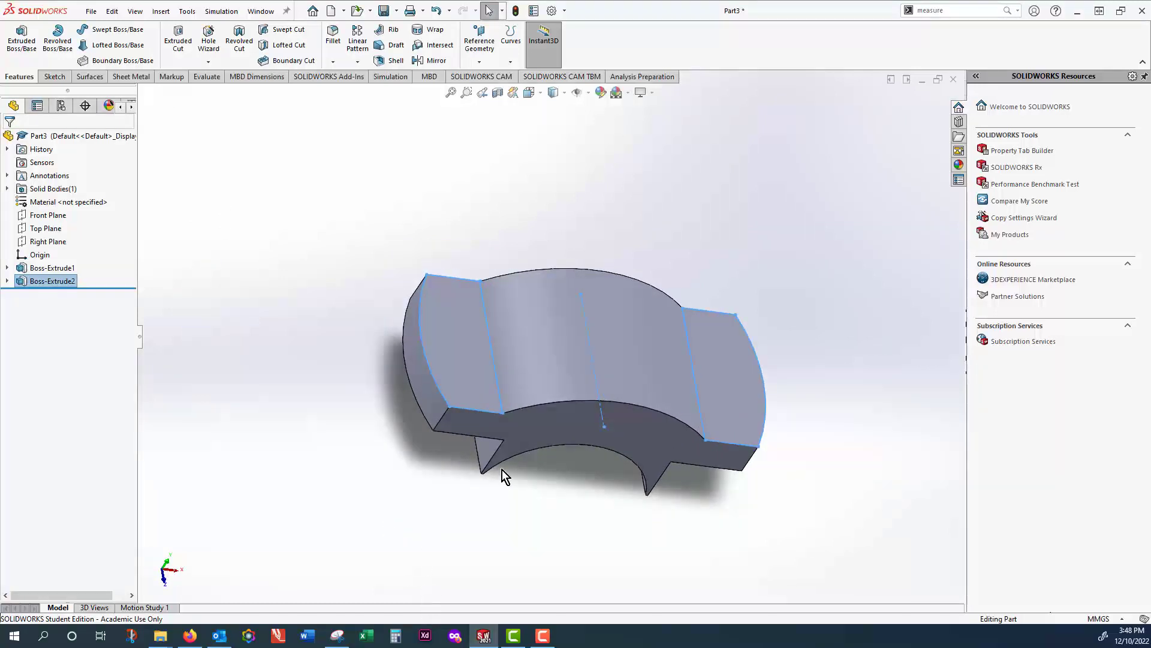
scroll(502, 470, down, 2)
scroll(489, 504, up, 5)
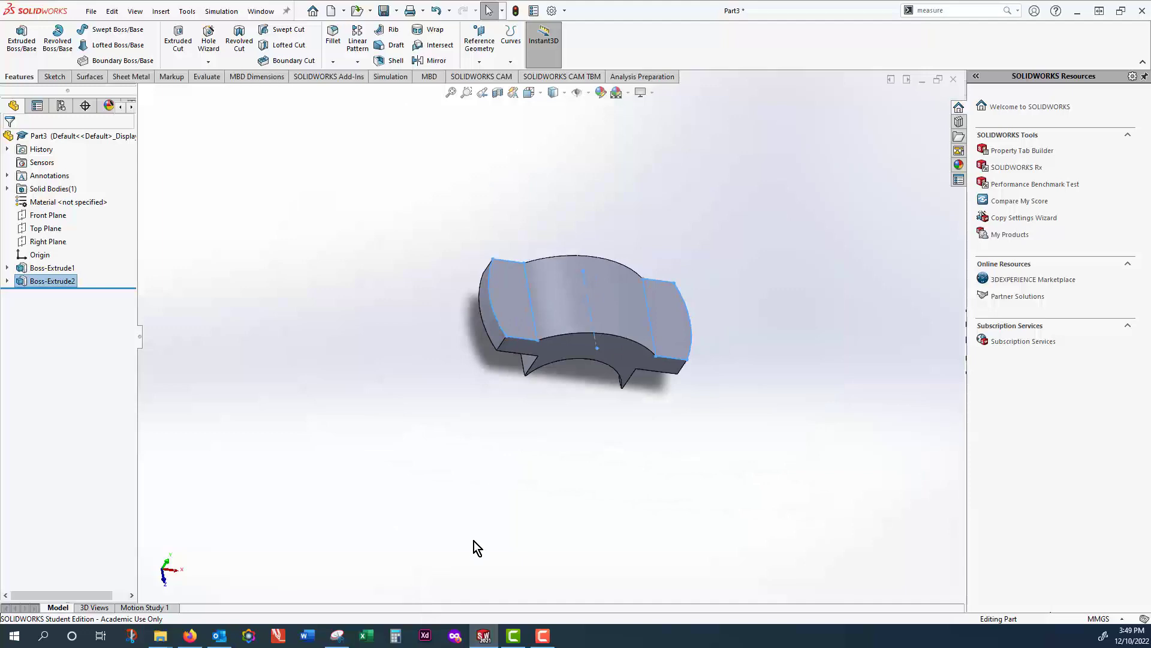
click(191, 637)
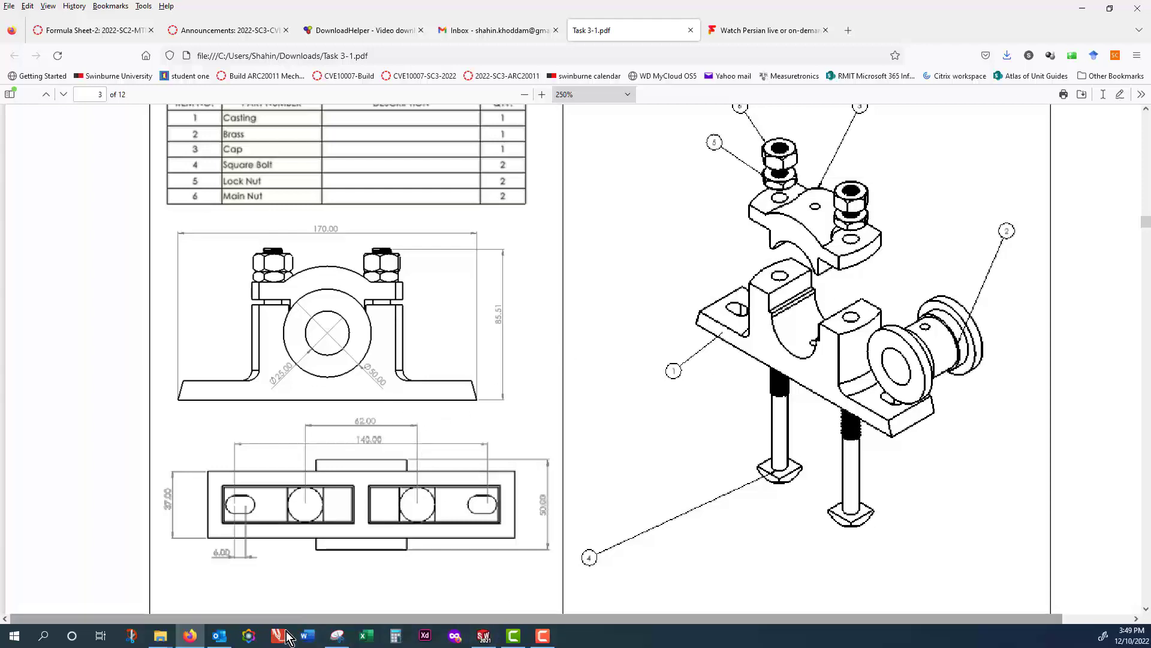
click(483, 636)
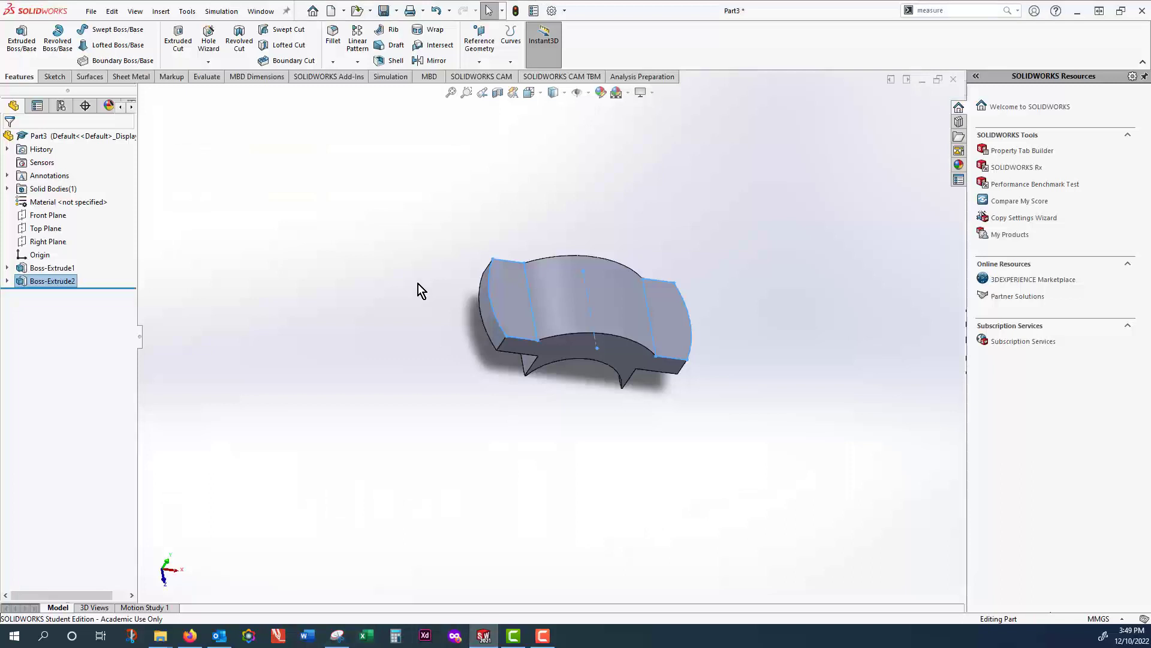
- Start a sketch on the flange's upper face and draw a vertical construction centerline between the midpoints of the body's front and back edges
click(53, 77)
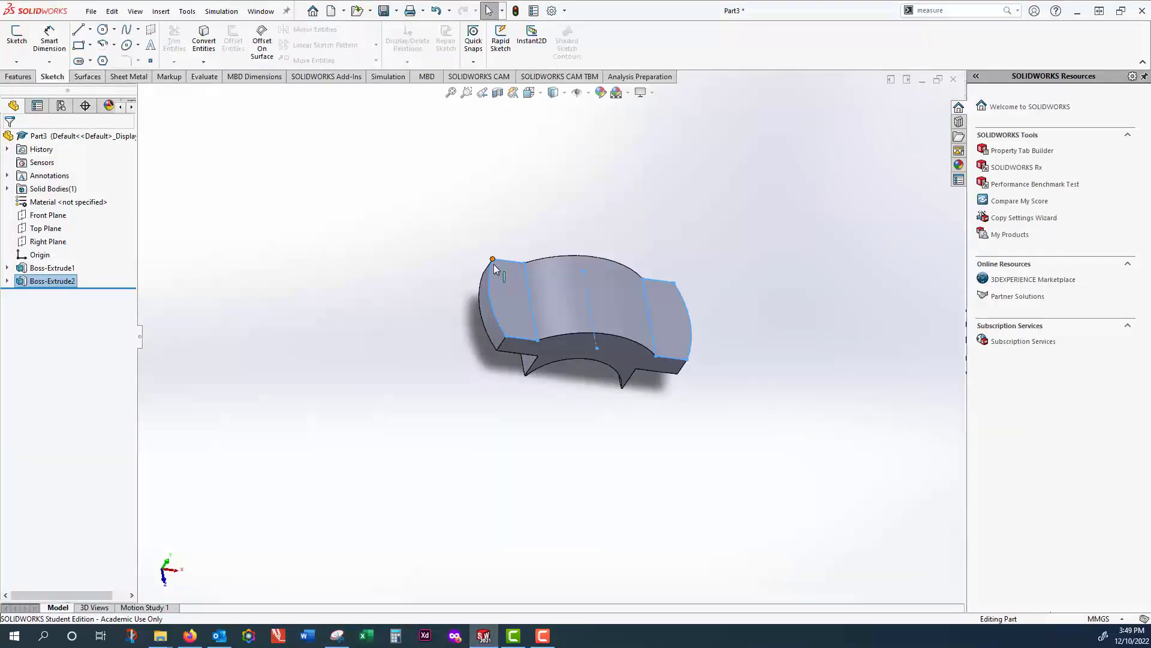
click(509, 295)
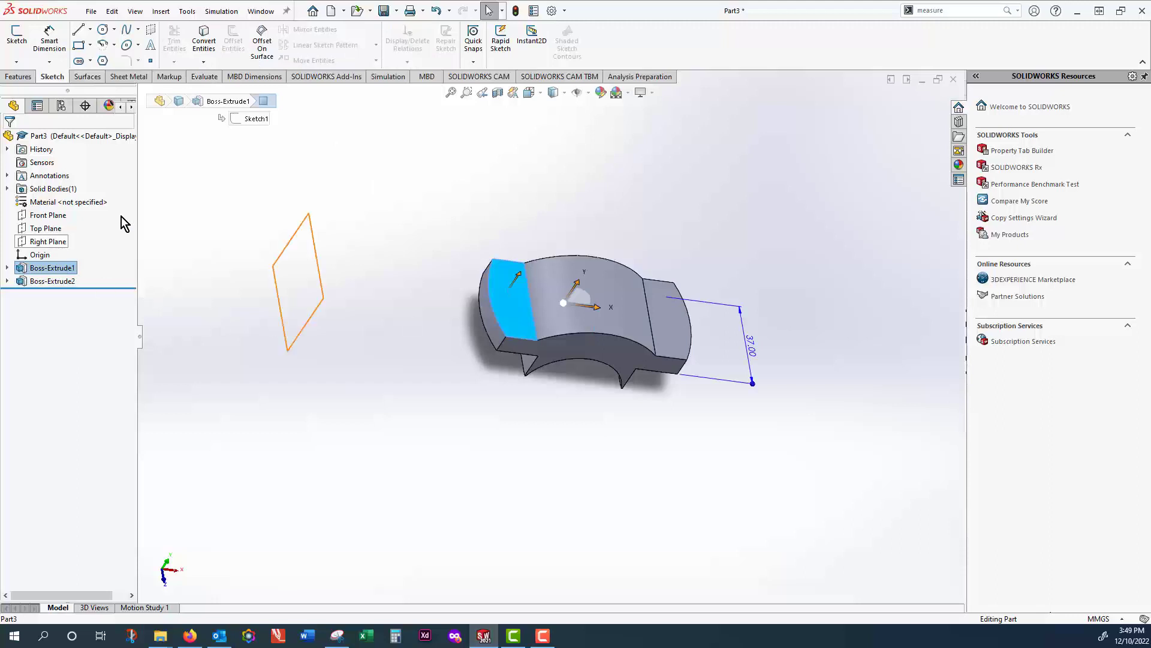
click(16, 62)
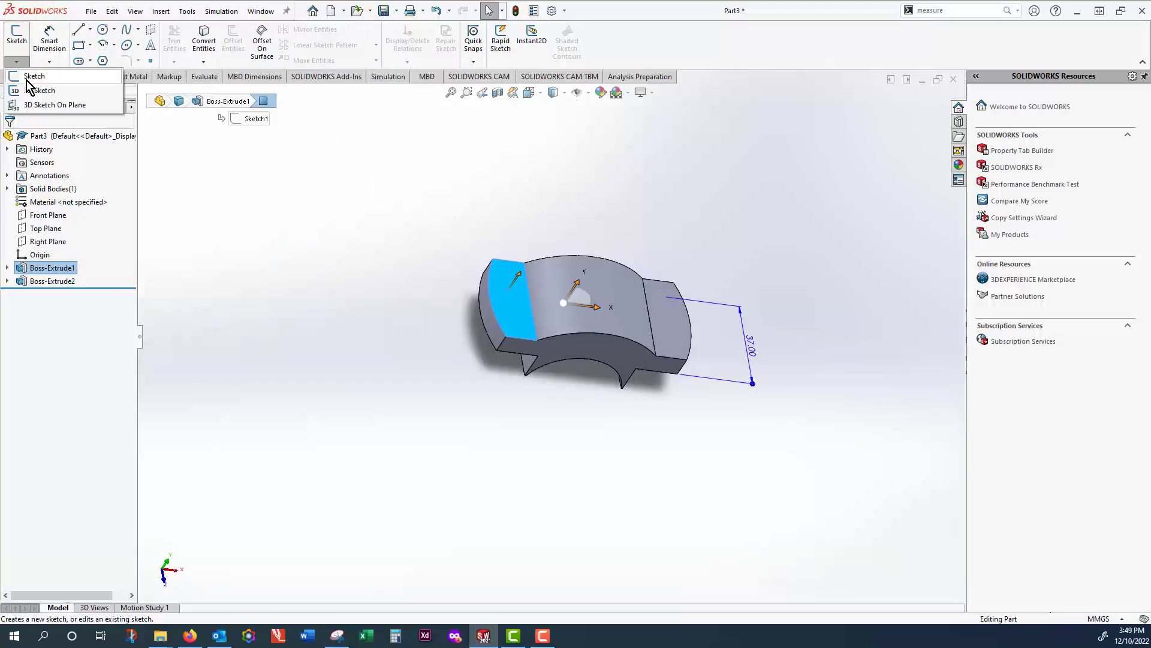
click(103, 96)
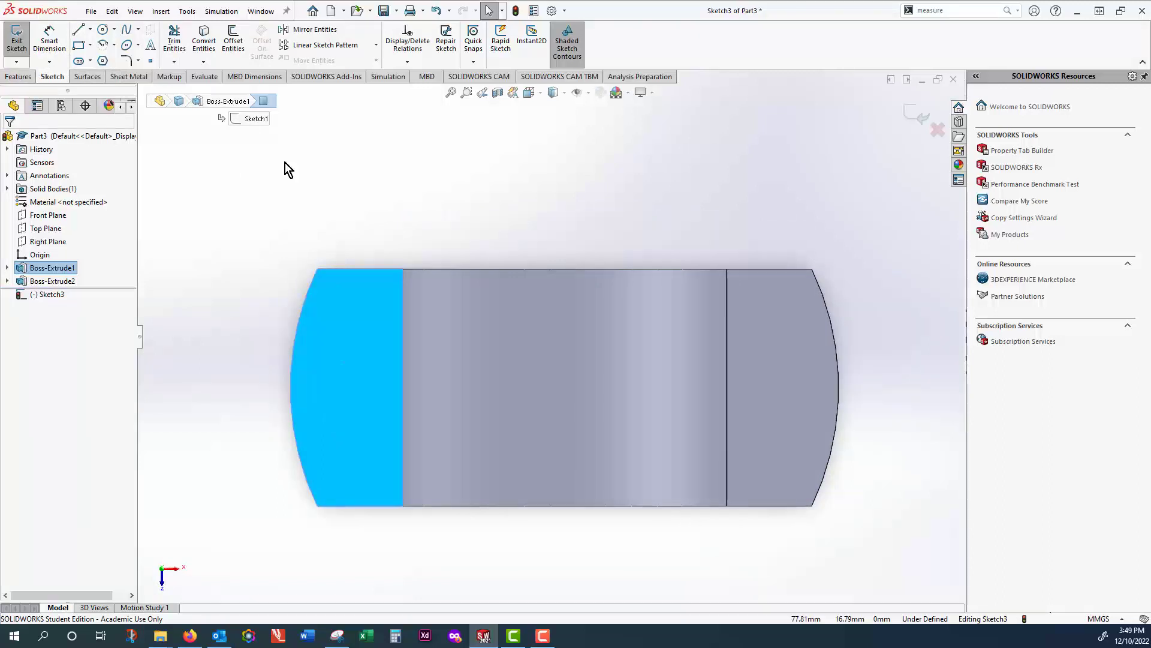
click(90, 28)
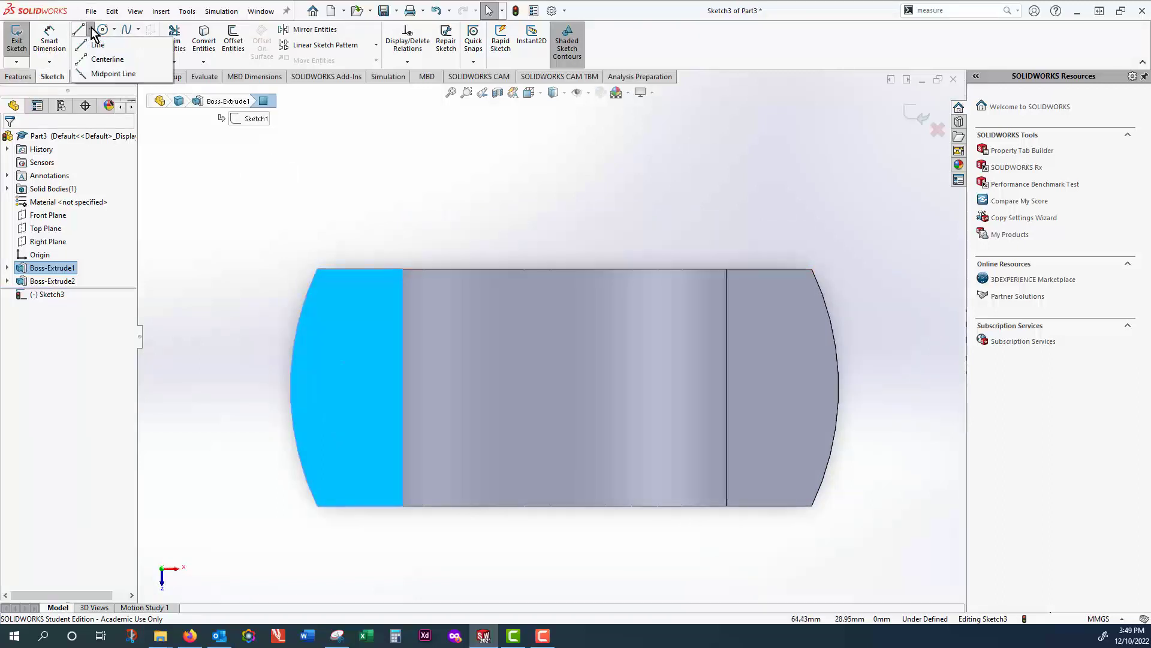
click(96, 57)
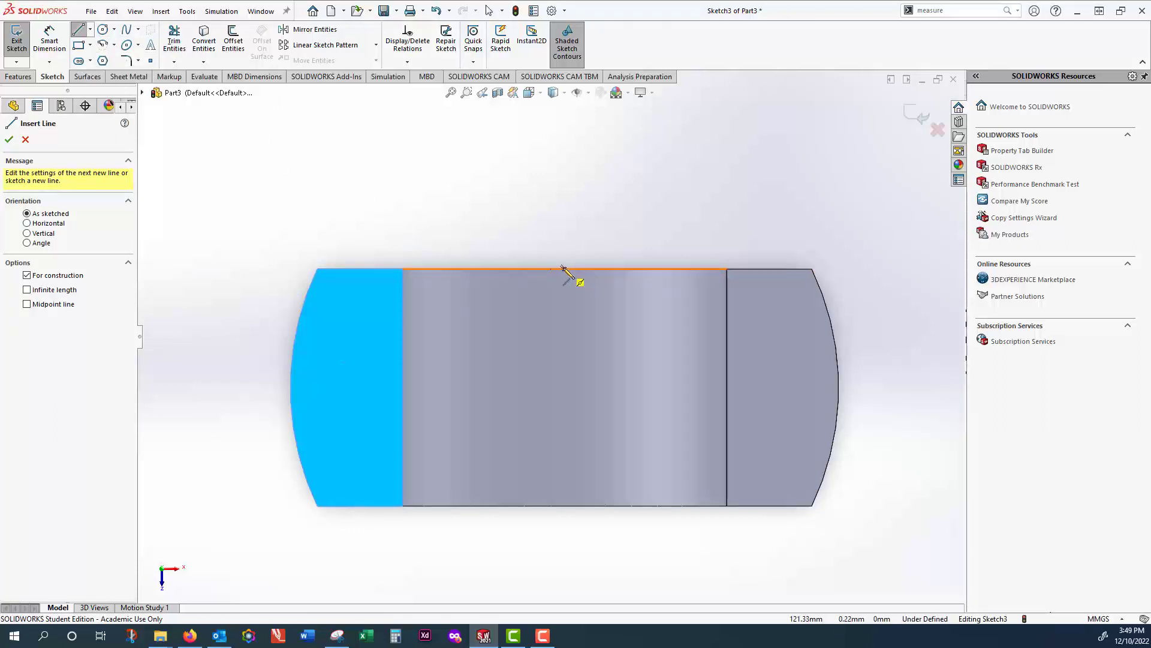
click(565, 268)
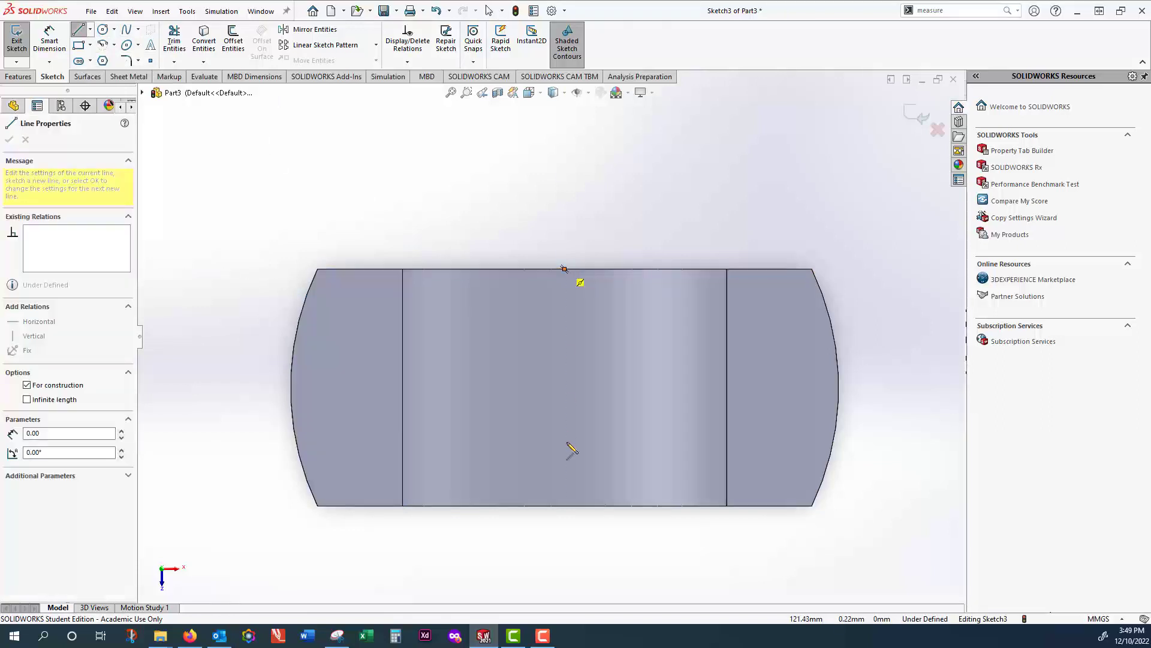
click(565, 505)
key(Escape)
key(Escape)
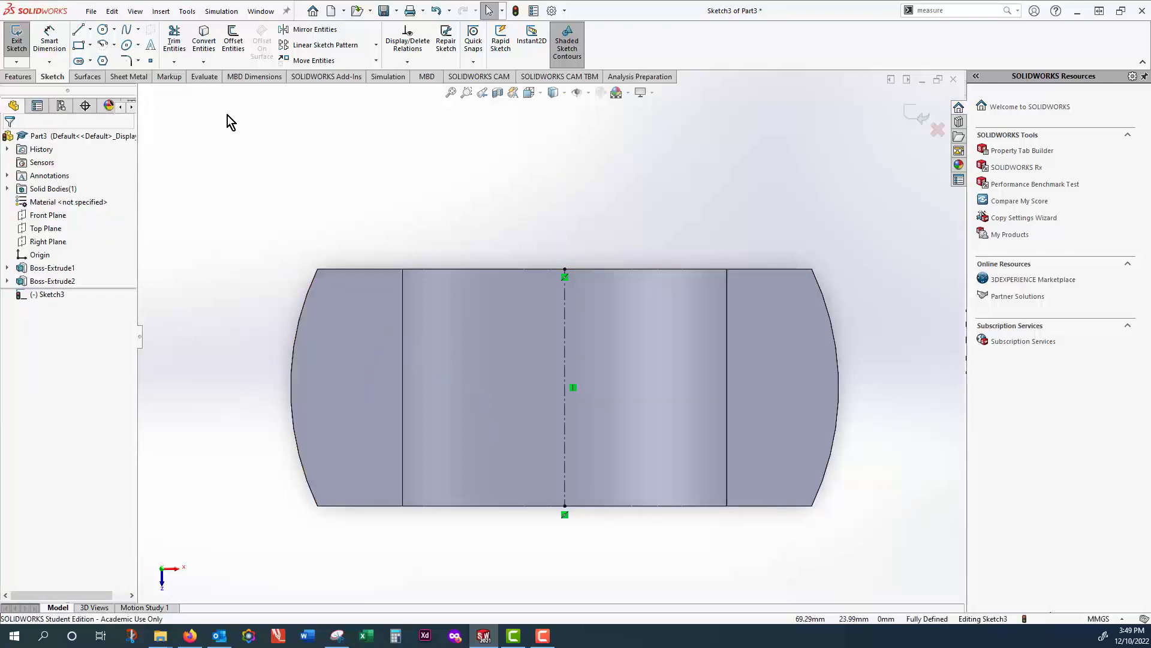
- Sketch a circle about 6.9 mm in diameter on one flange, with its centre level with the centerline's midpoint
click(103, 29)
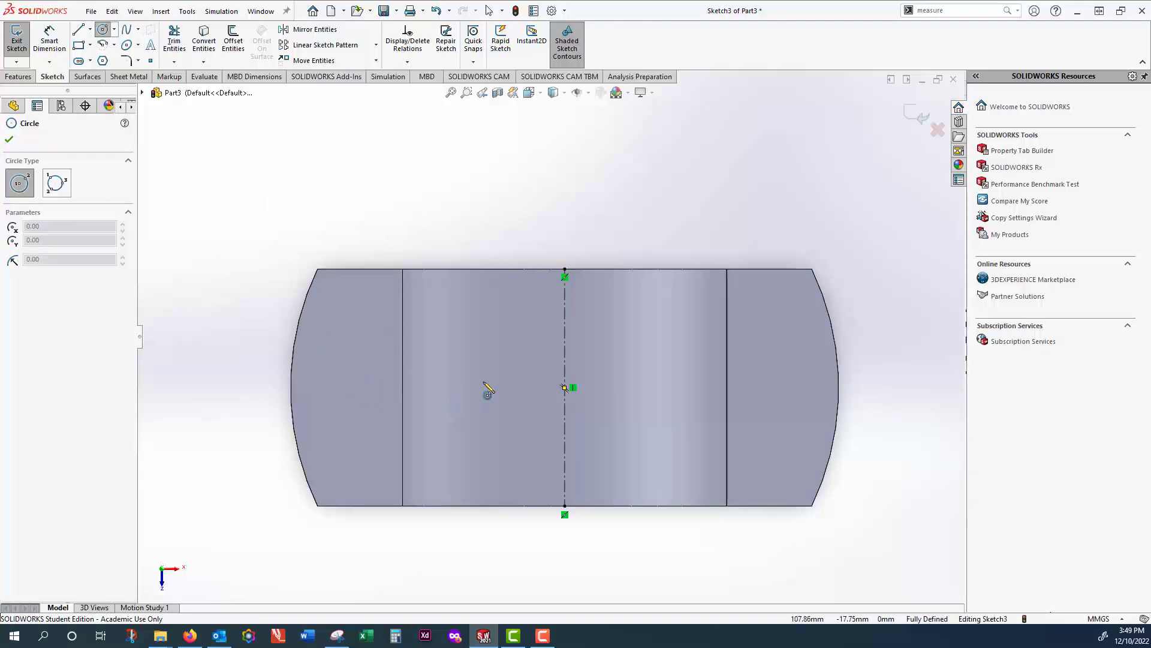
click(350, 387)
click(367, 400)
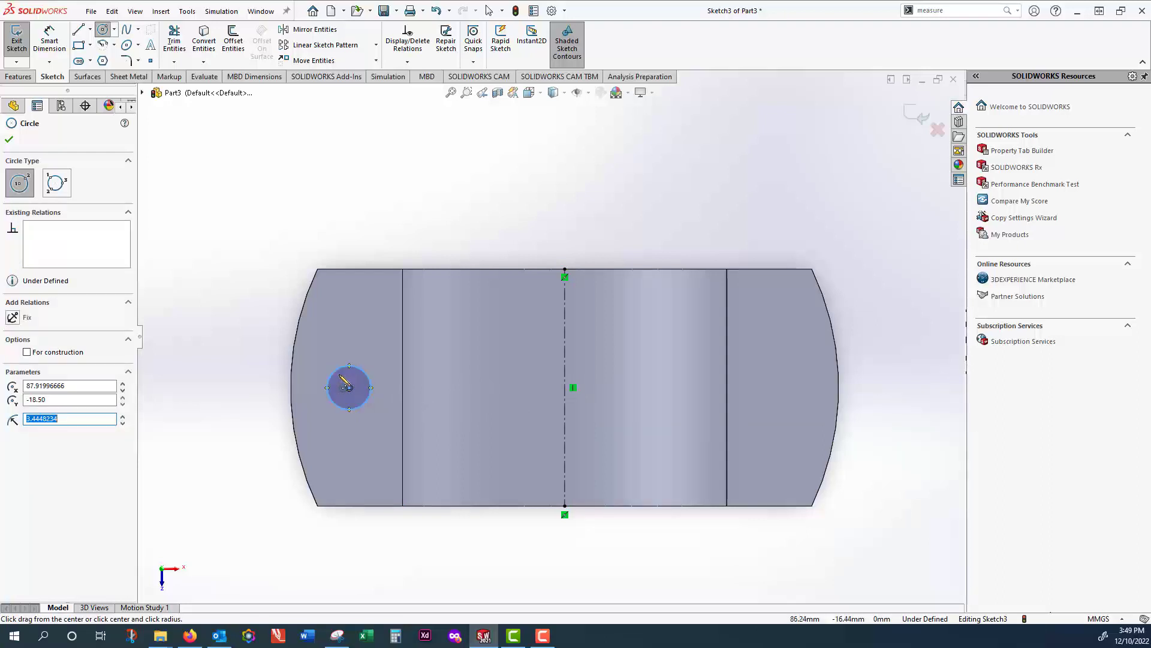
key(Escape)
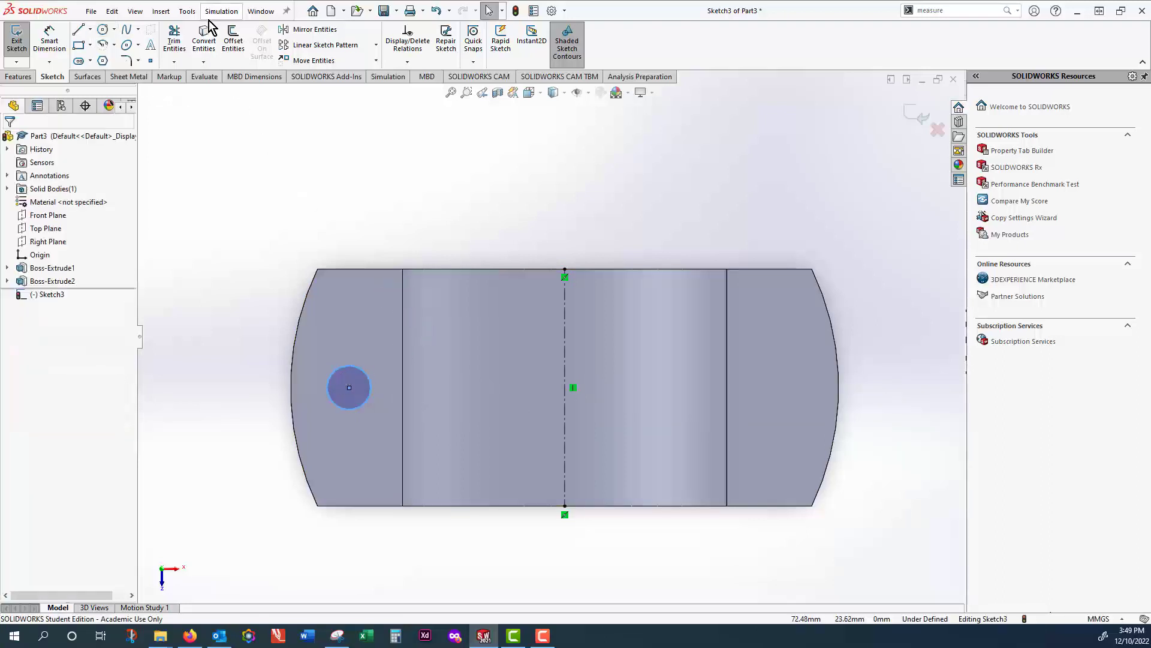
- Dimension the distance from the circle's centre to the vertical centerline as 31 mm
click(49, 40)
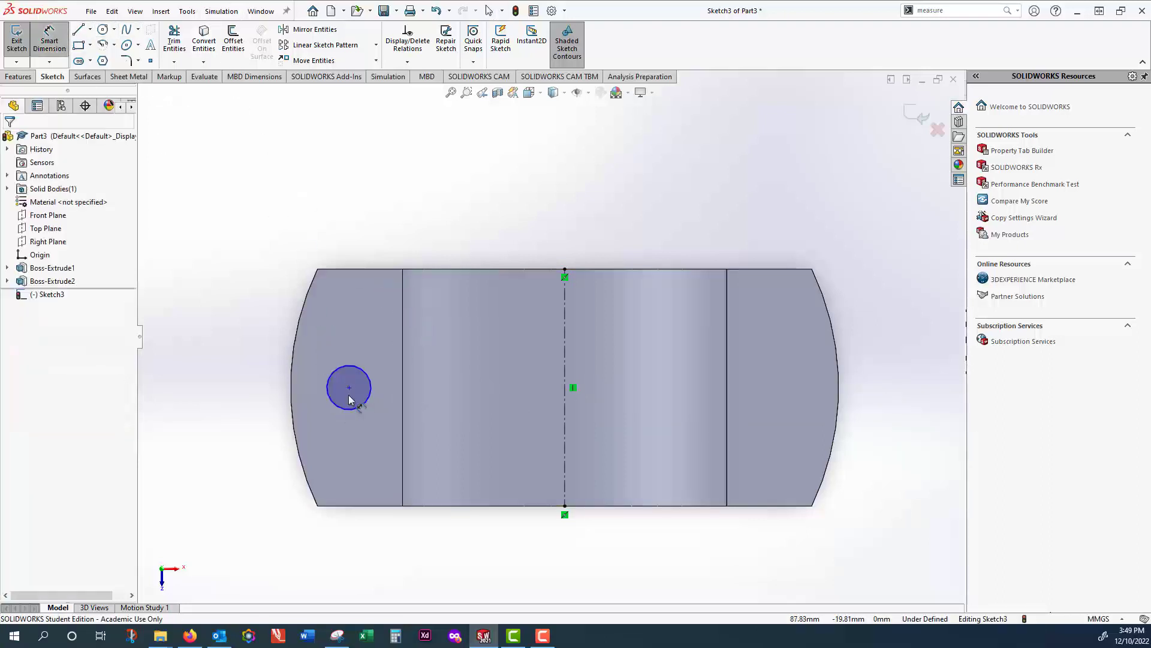
click(350, 388)
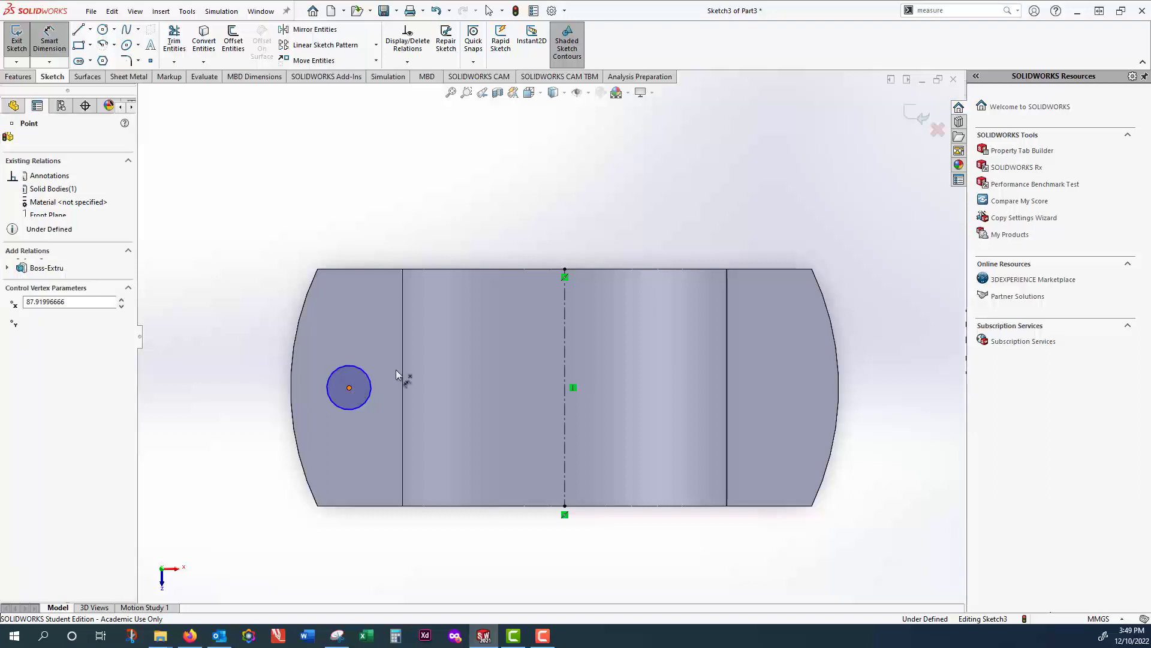
click(566, 375)
click(488, 206)
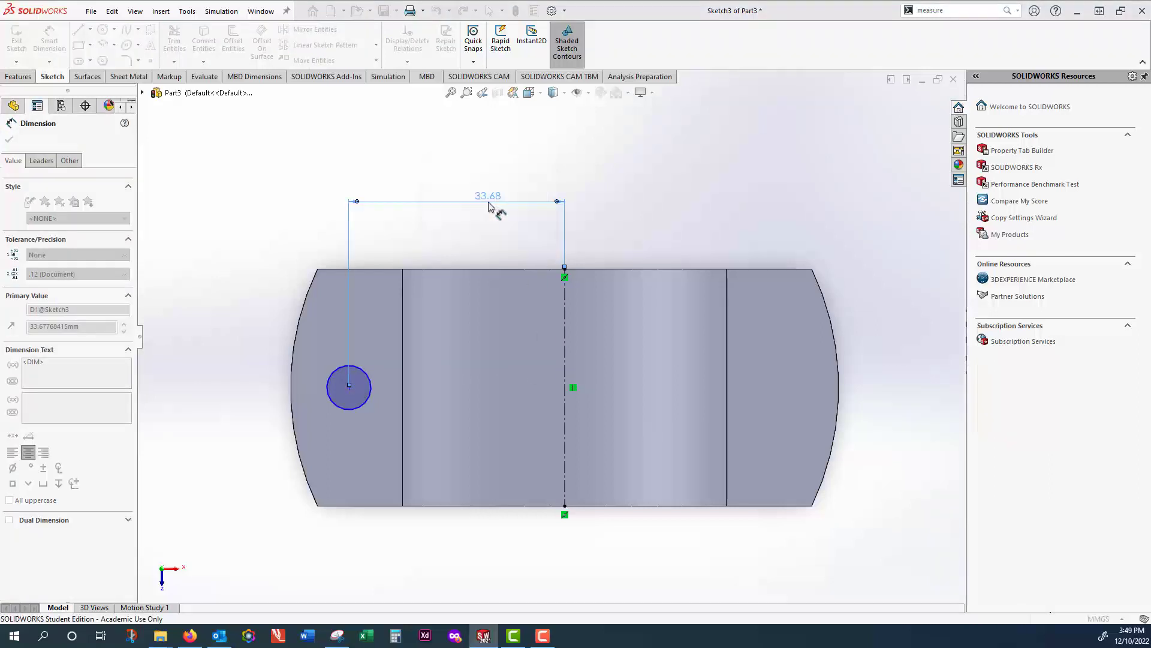
text(31)
key(Return)
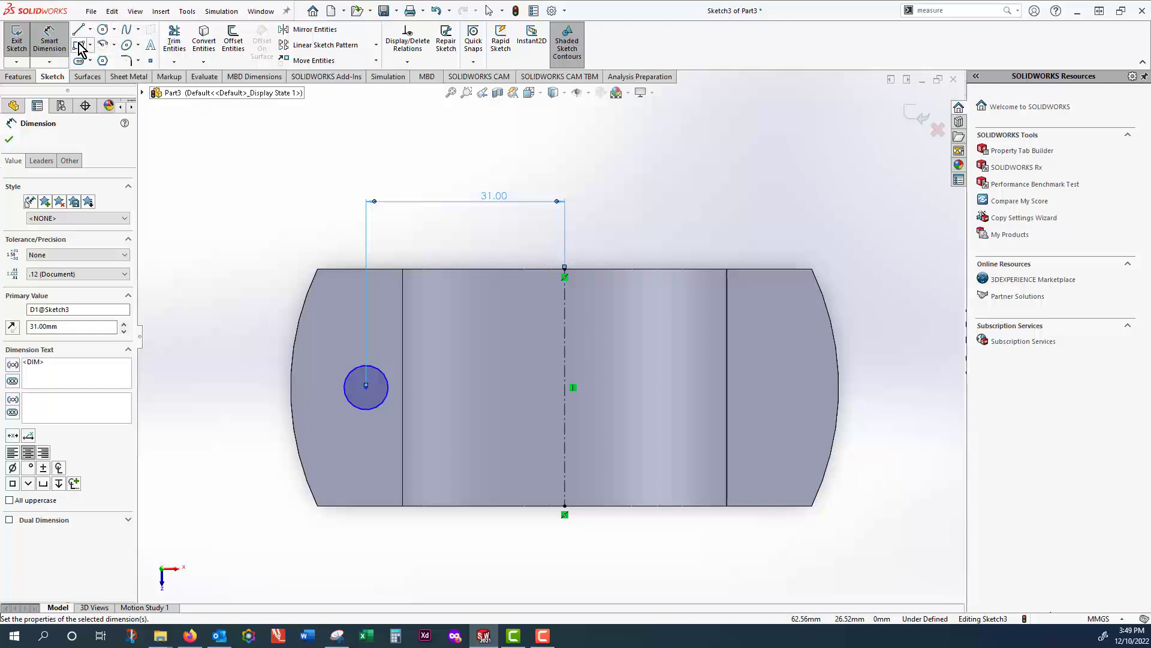
- Dimension the flange circle's diameter as 10 mm and finish dimensioning
click(60, 46)
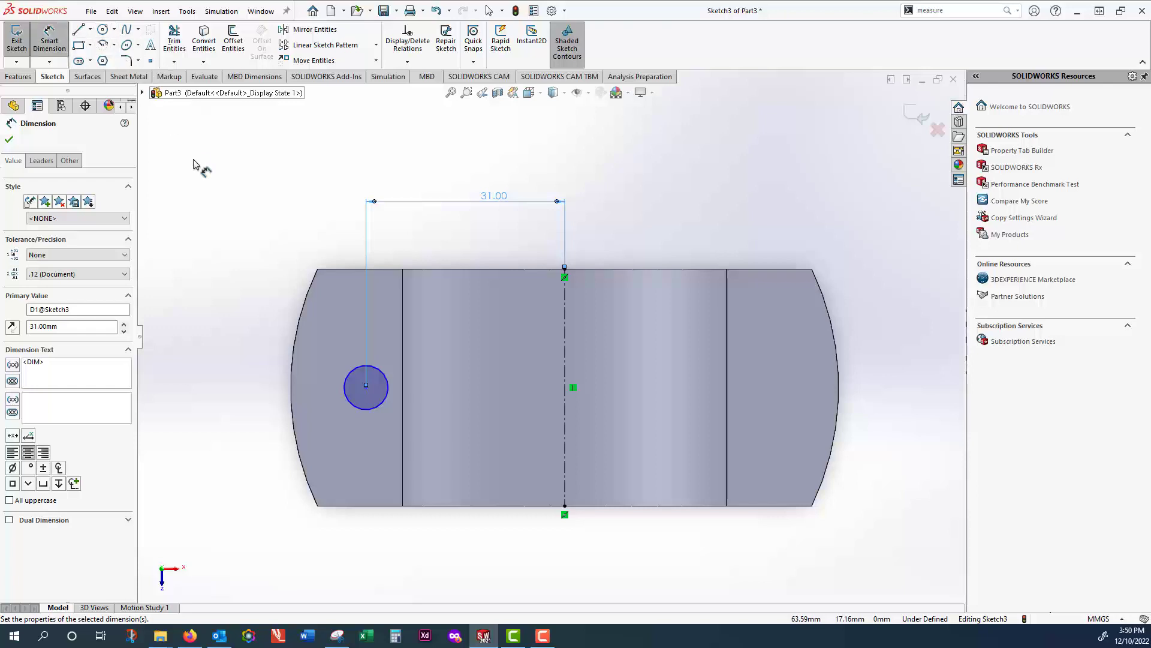
click(347, 380)
click(327, 339)
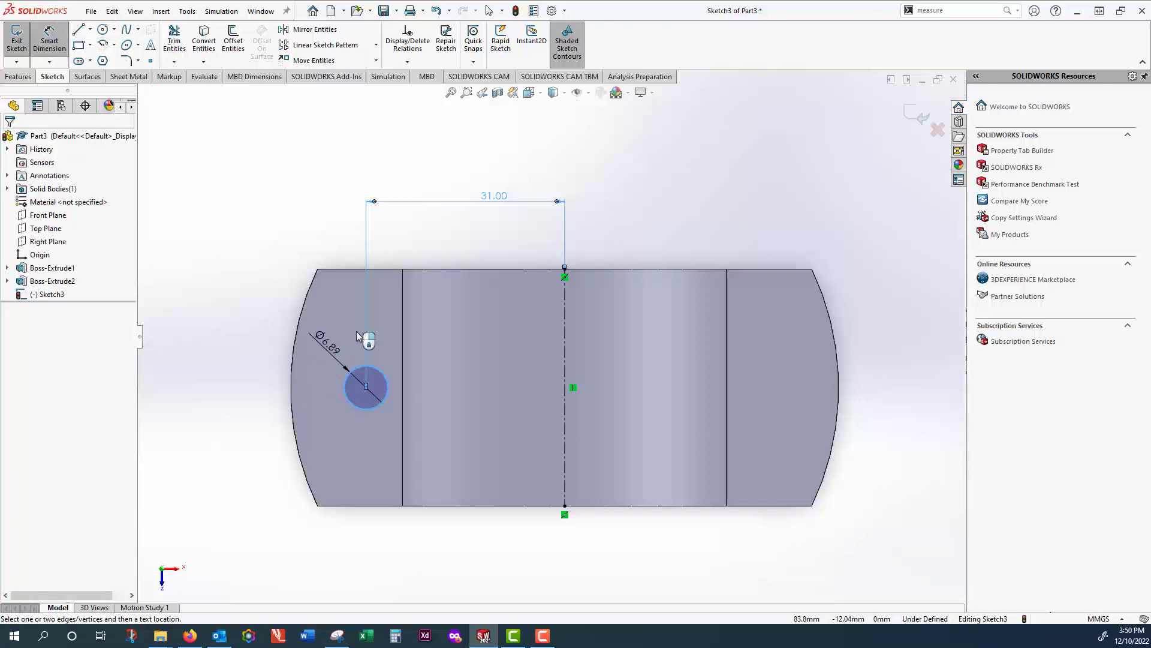
text(8)
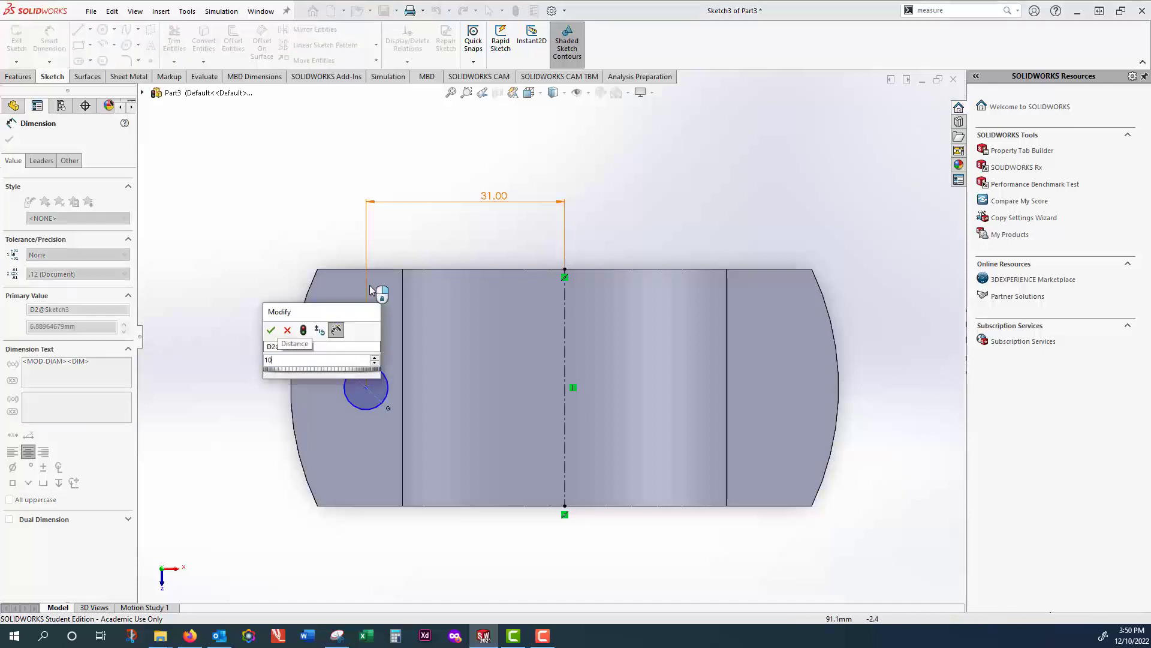
key(Return)
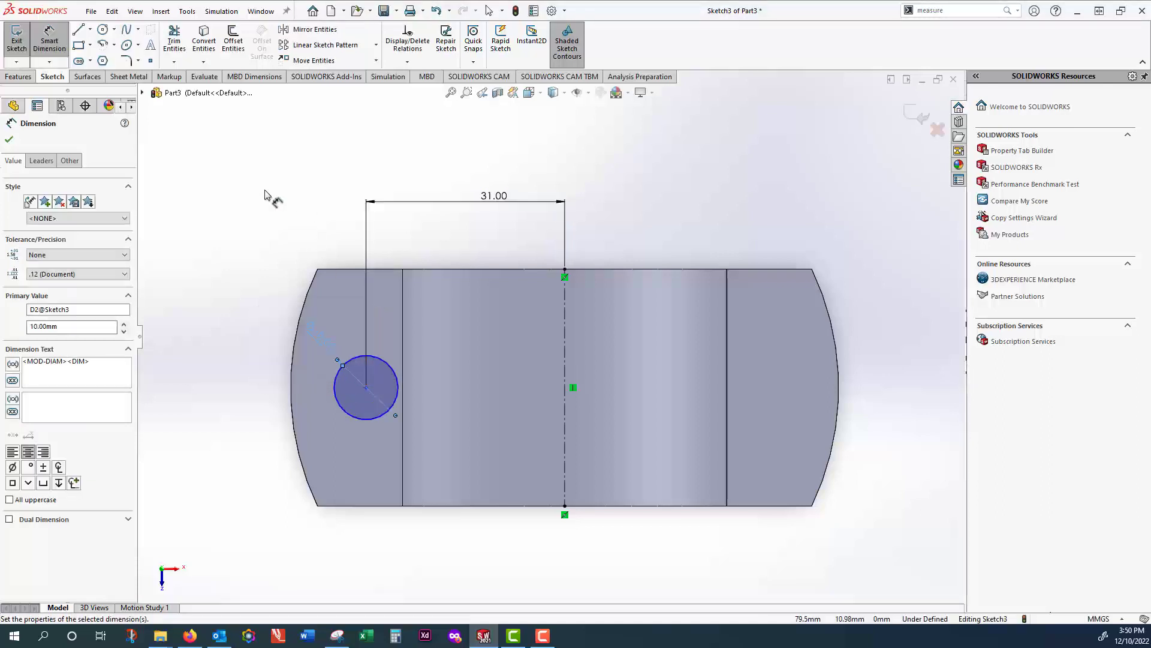
click(9, 141)
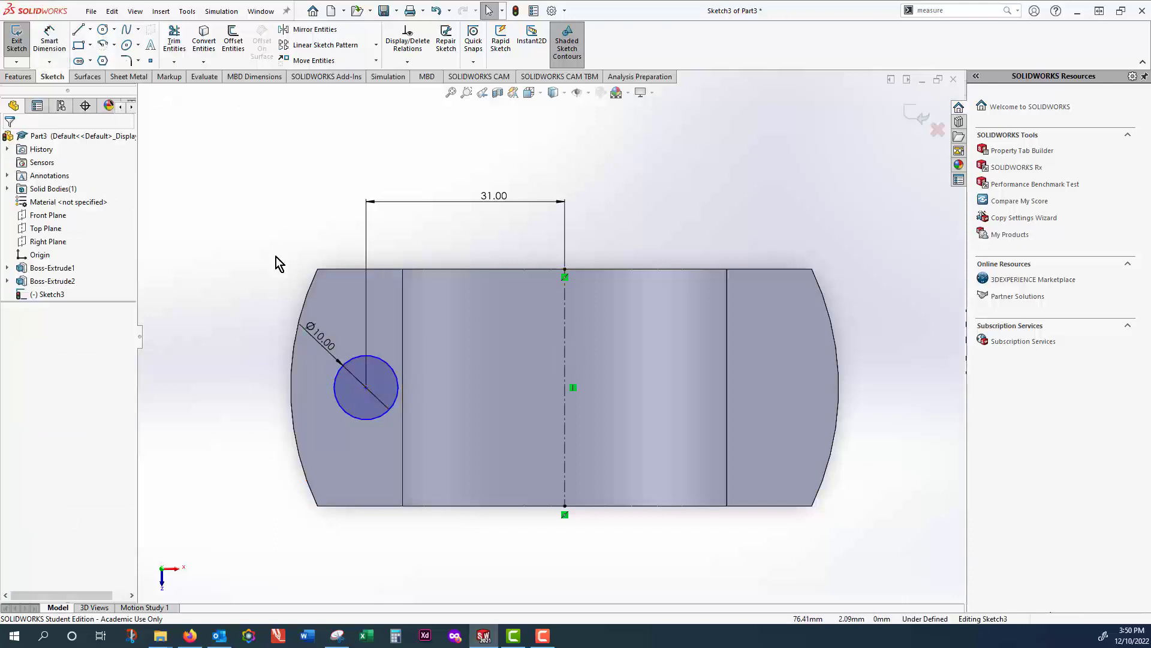
- Mirror the 10 mm flange circle about the vertical centerline onto the opposite flange
click(345, 361)
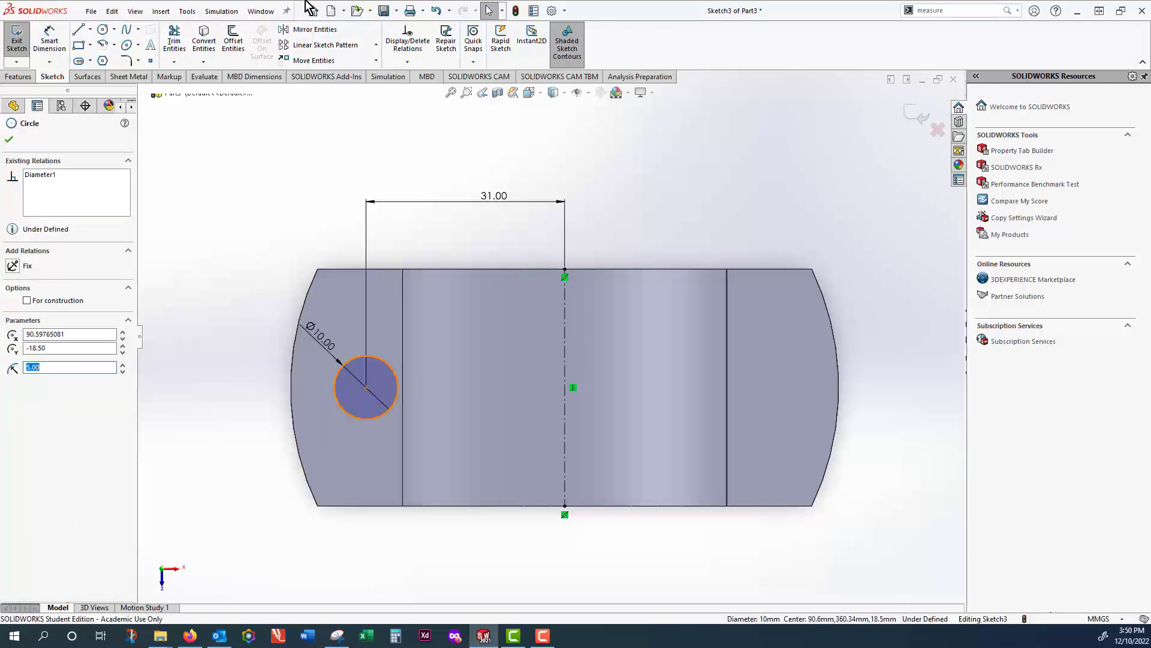
click(313, 29)
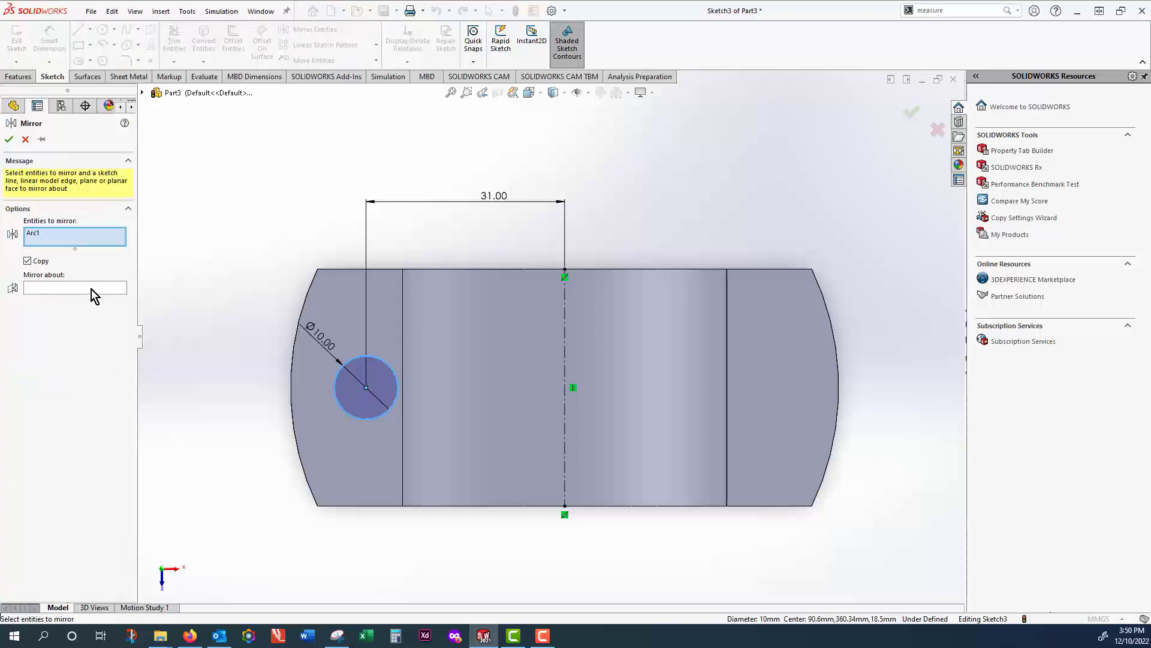
click(95, 289)
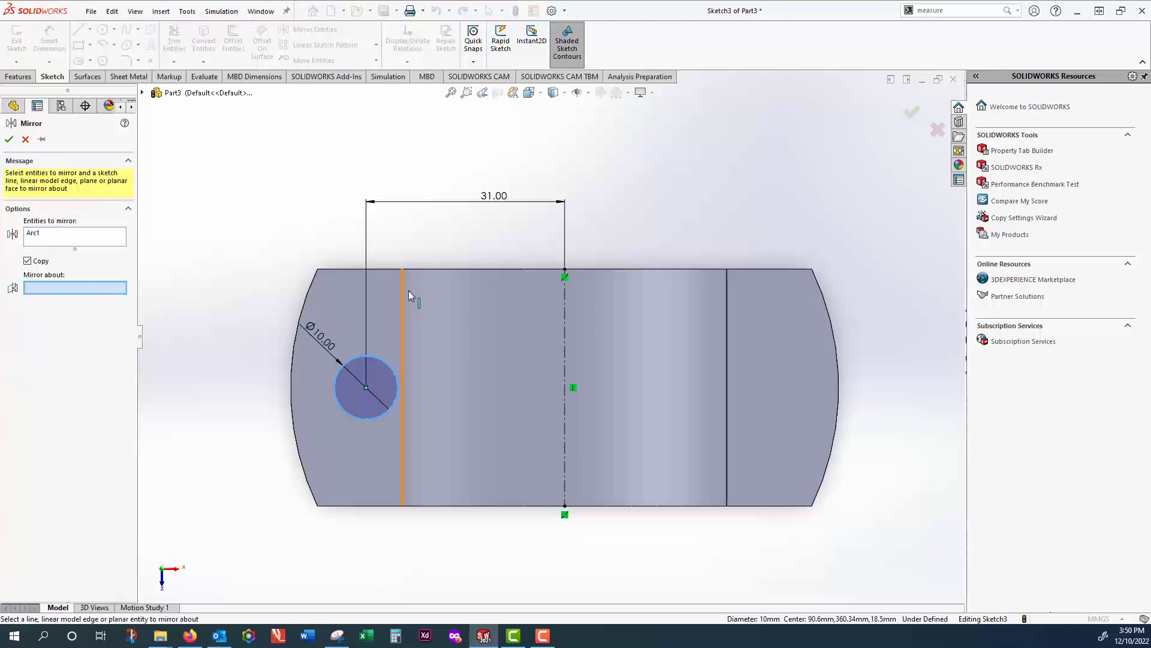
click(564, 347)
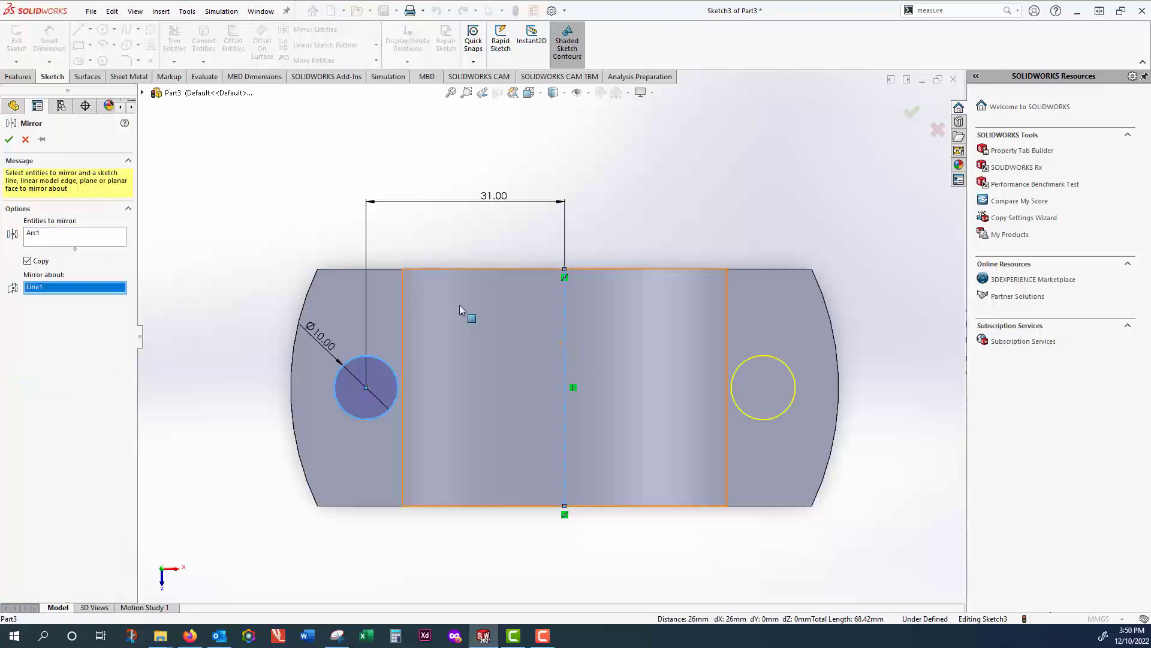
click(10, 140)
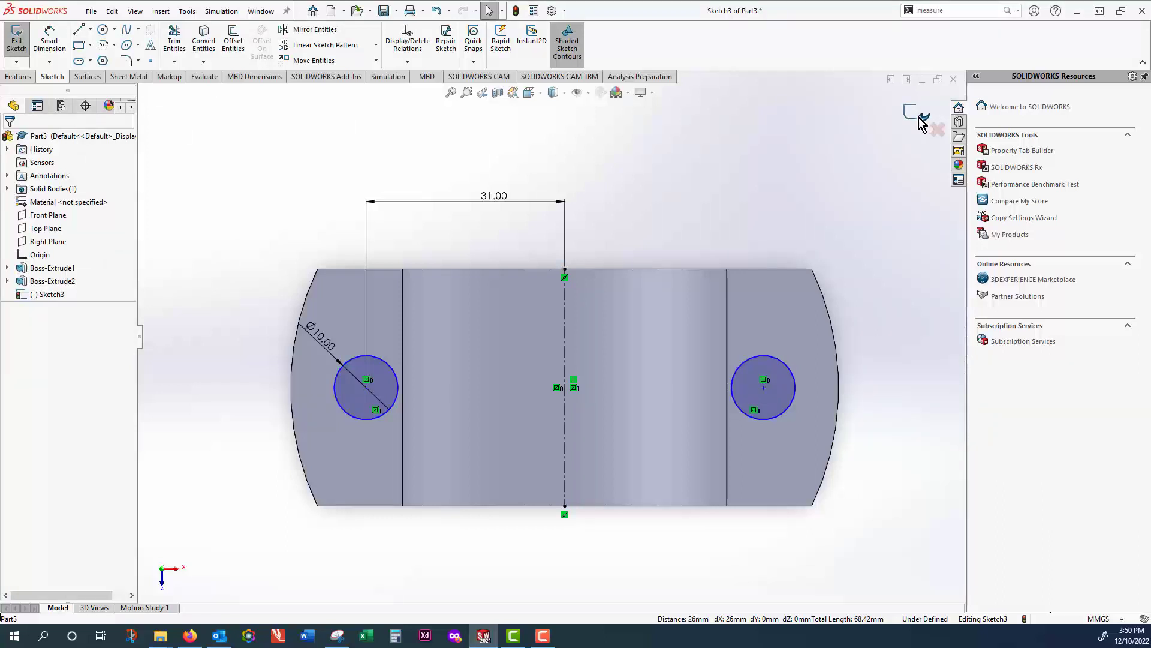
- Consult the assembly drawing PDF in Firefox, return to SOLIDWORKS, and sketch a 12 mm radius circle concentric with the original 10 mm circle
click(220, 637)
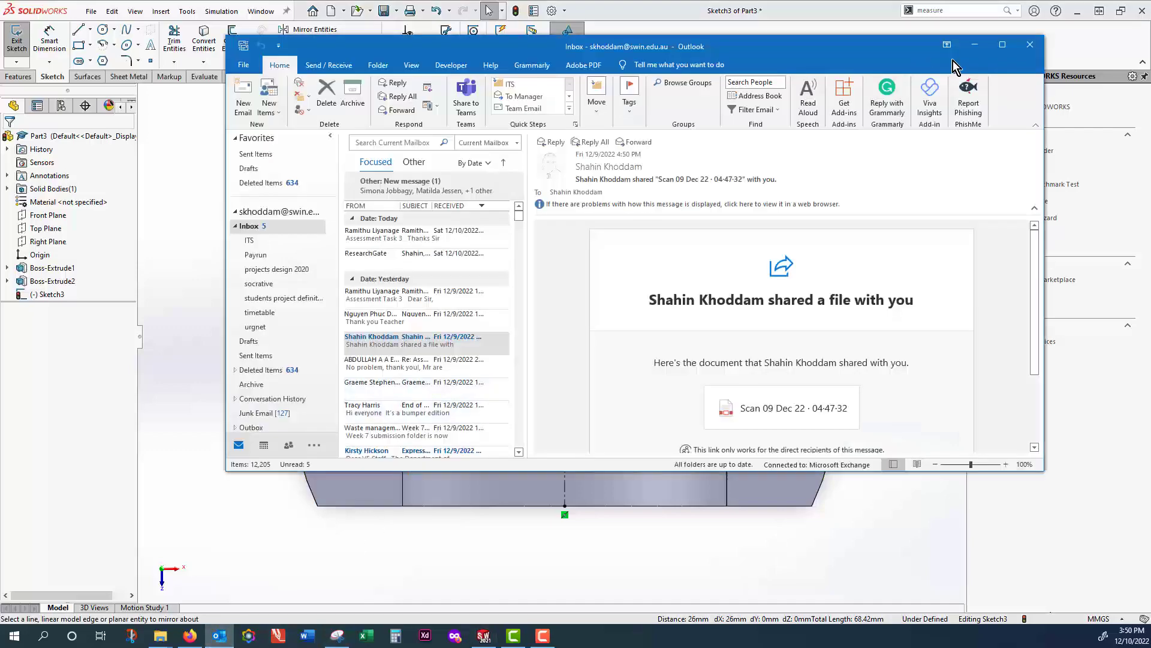
click(975, 45)
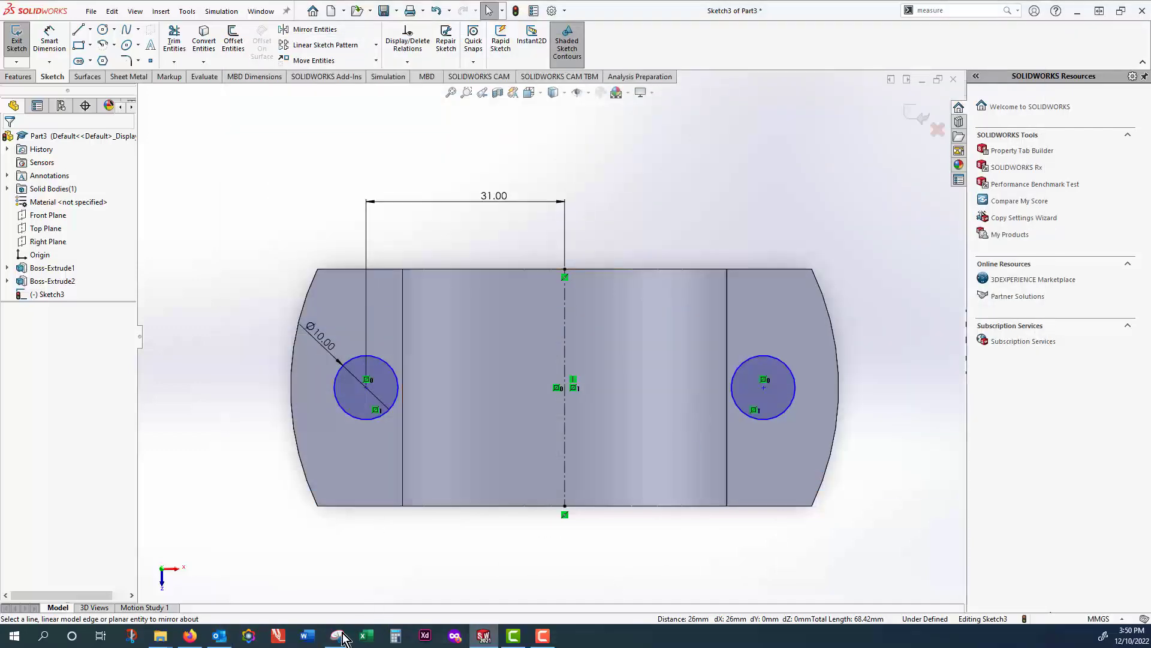
click(189, 635)
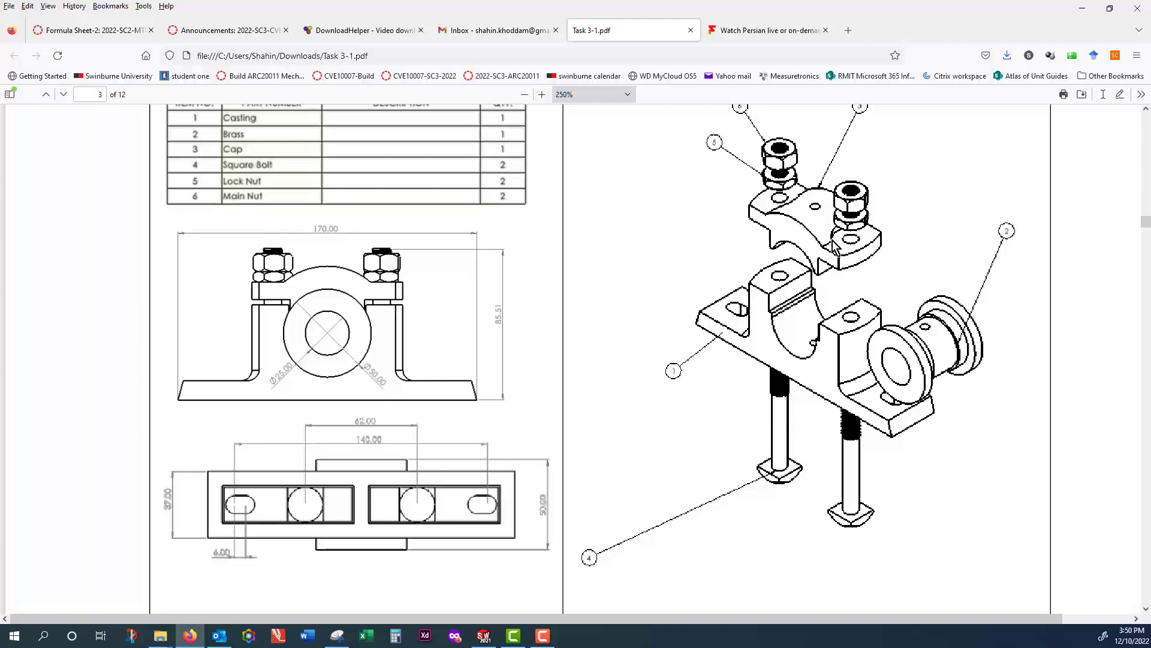
click(483, 637)
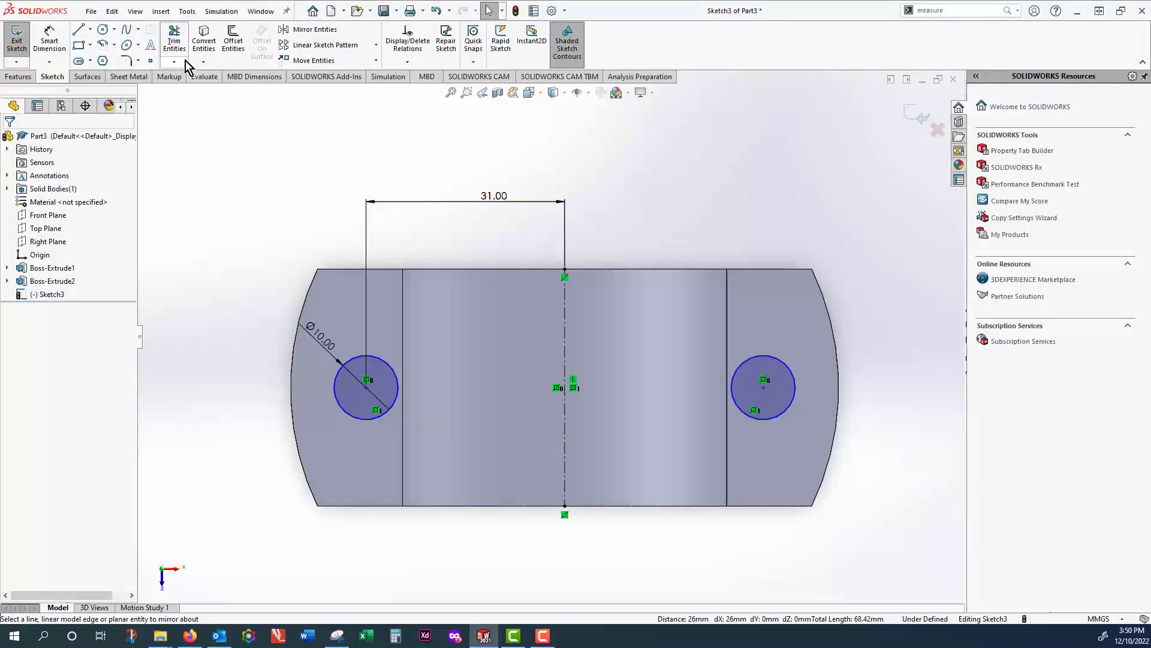
click(104, 31)
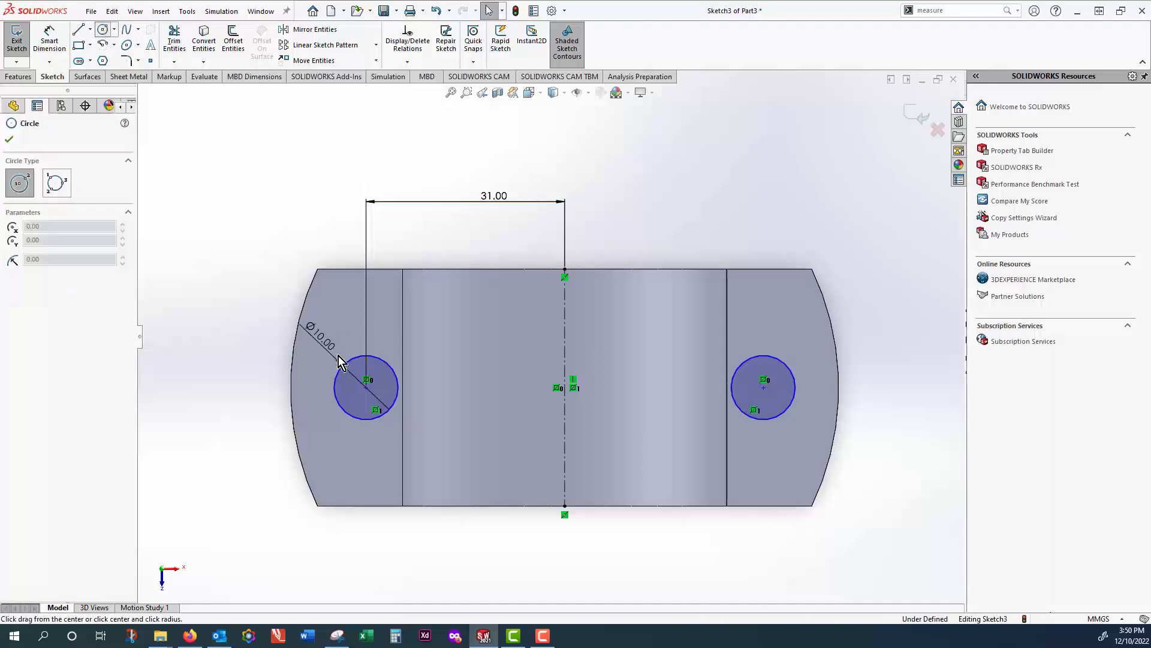
click(367, 380)
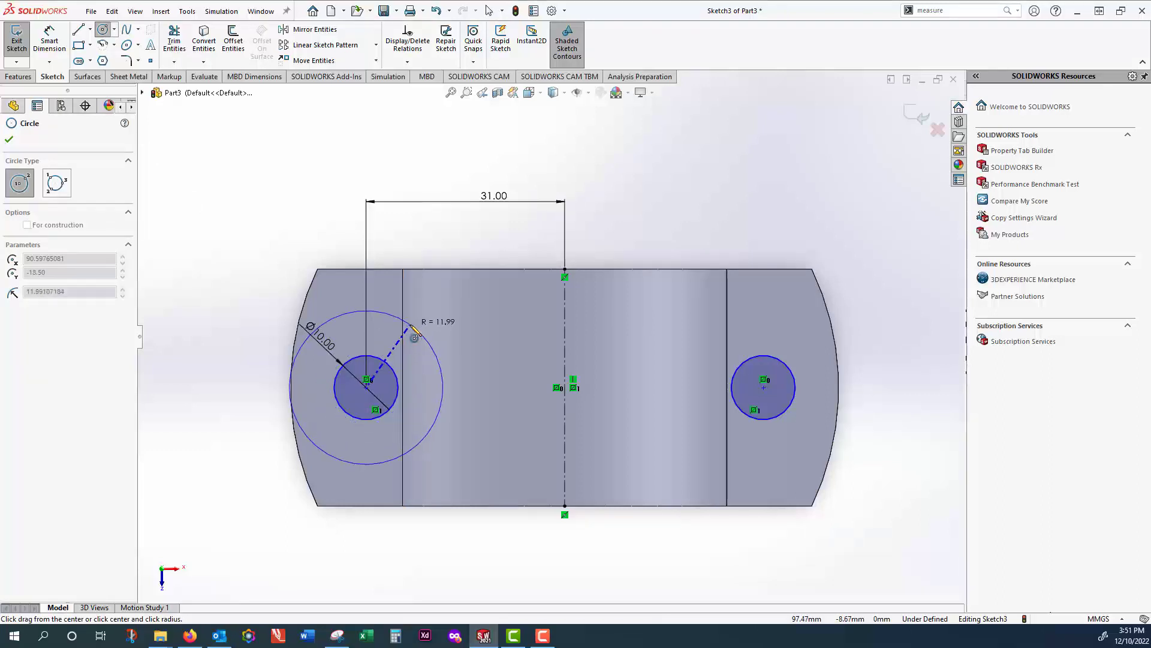
click(413, 332)
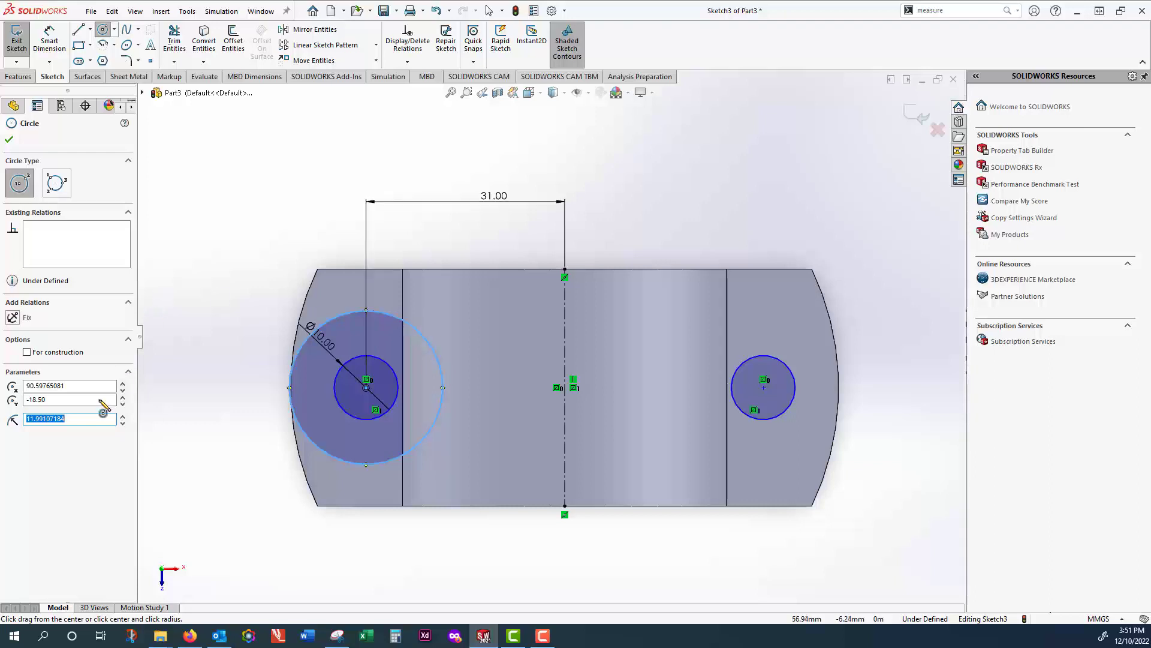
text(12)
key(Return)
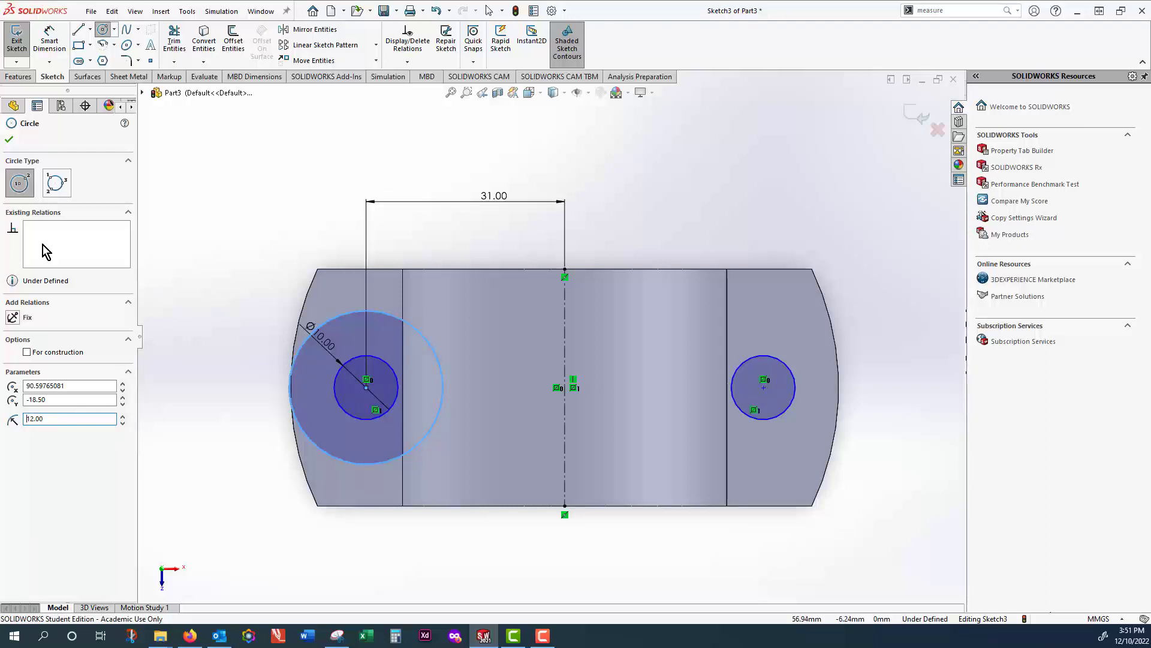
key(Escape)
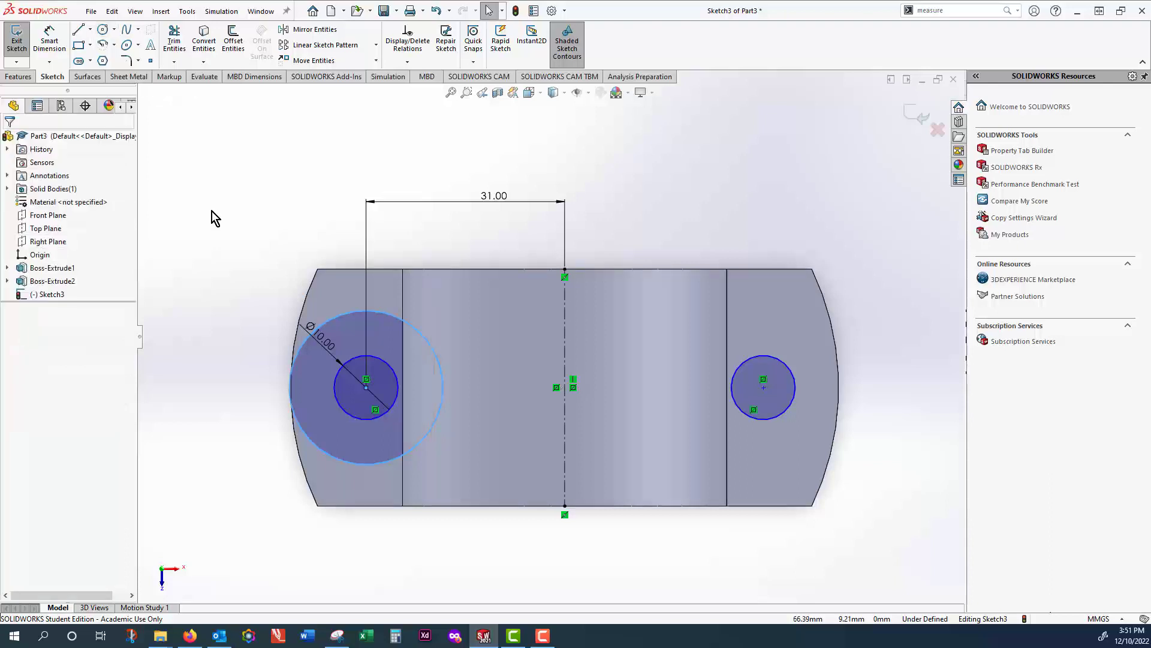
- Mirror the 12 mm radius circle about the vertical centerline and exit the sketch
click(314, 29)
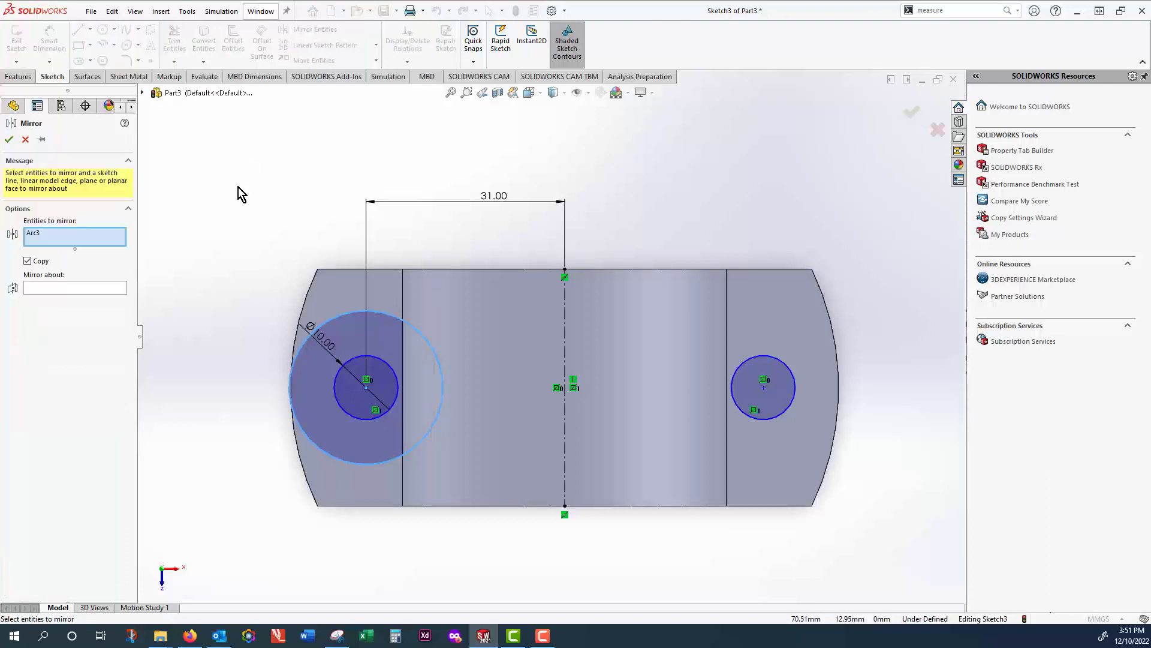
click(564, 338)
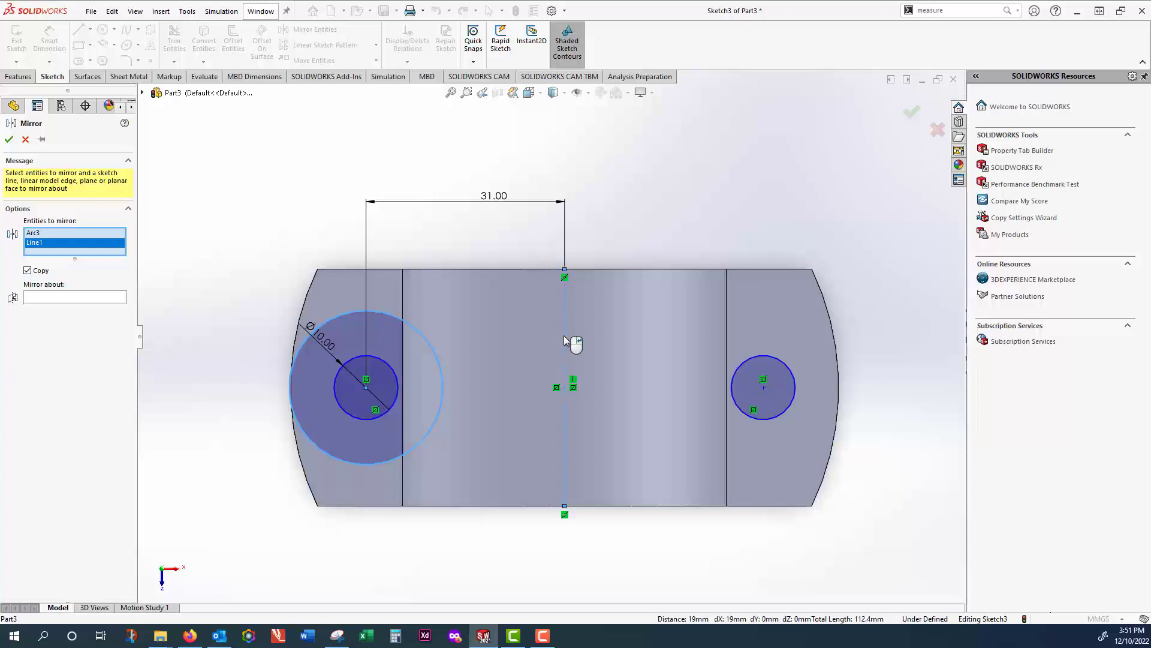
click(85, 235)
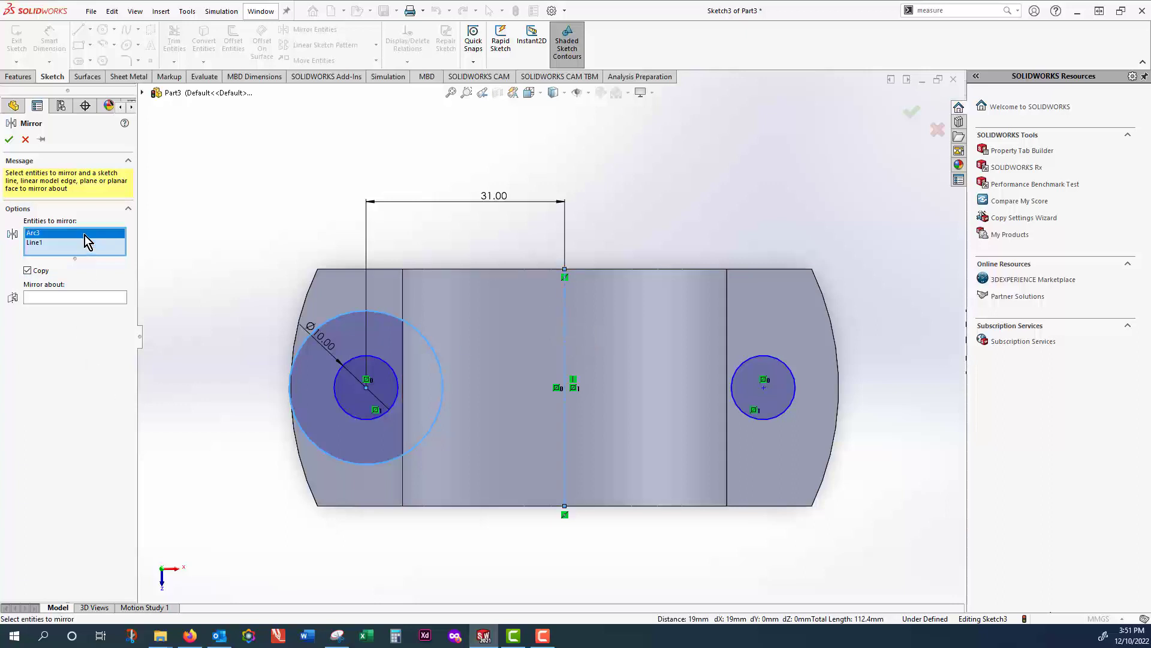
click(77, 243)
key(Delete)
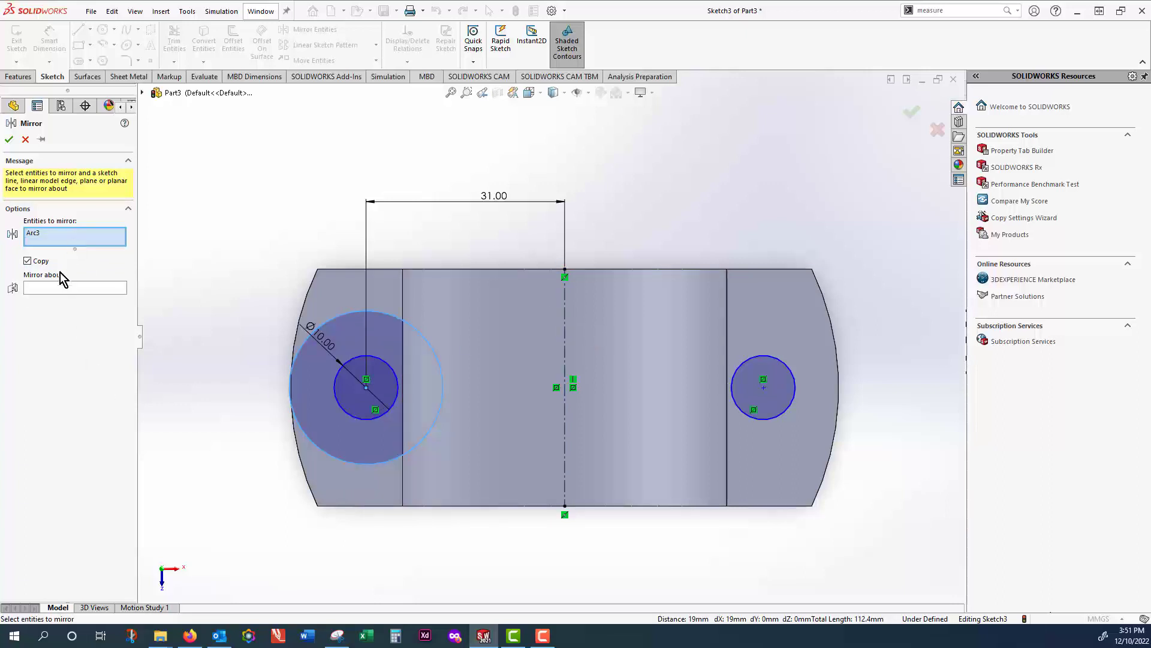
click(56, 287)
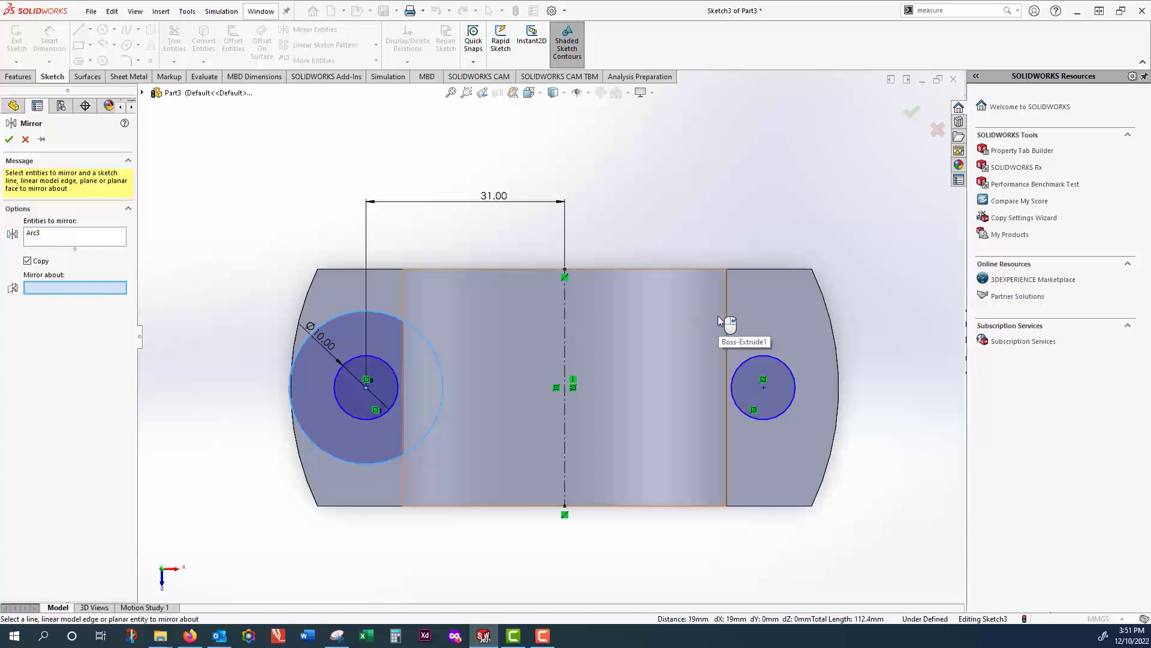
click(563, 341)
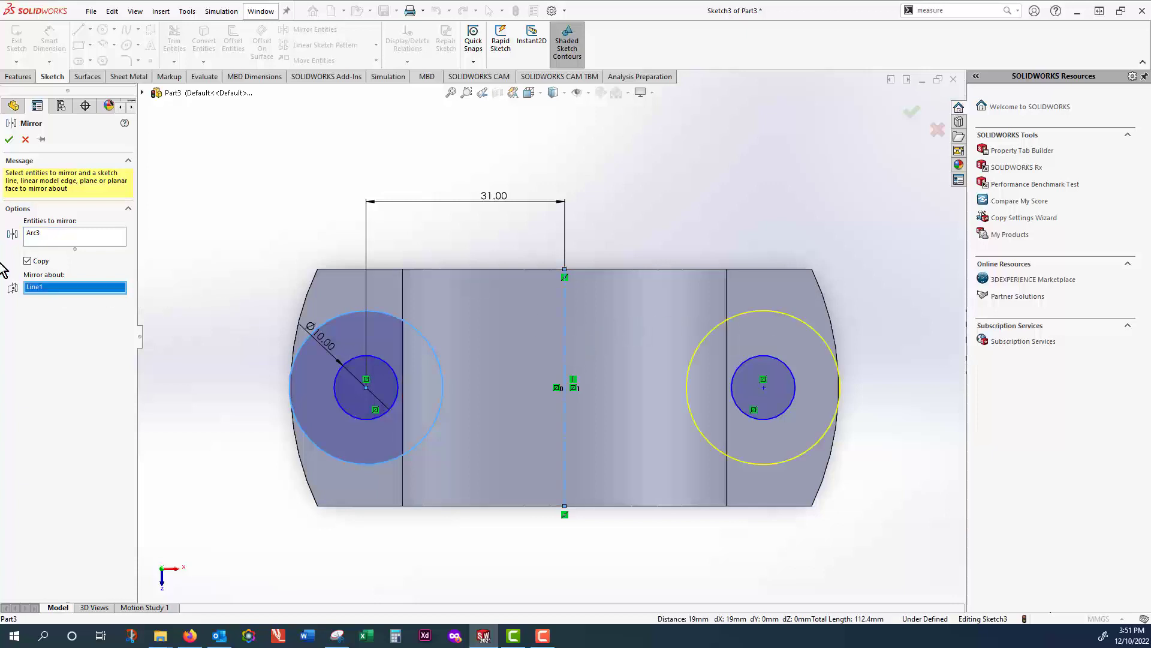
click(9, 139)
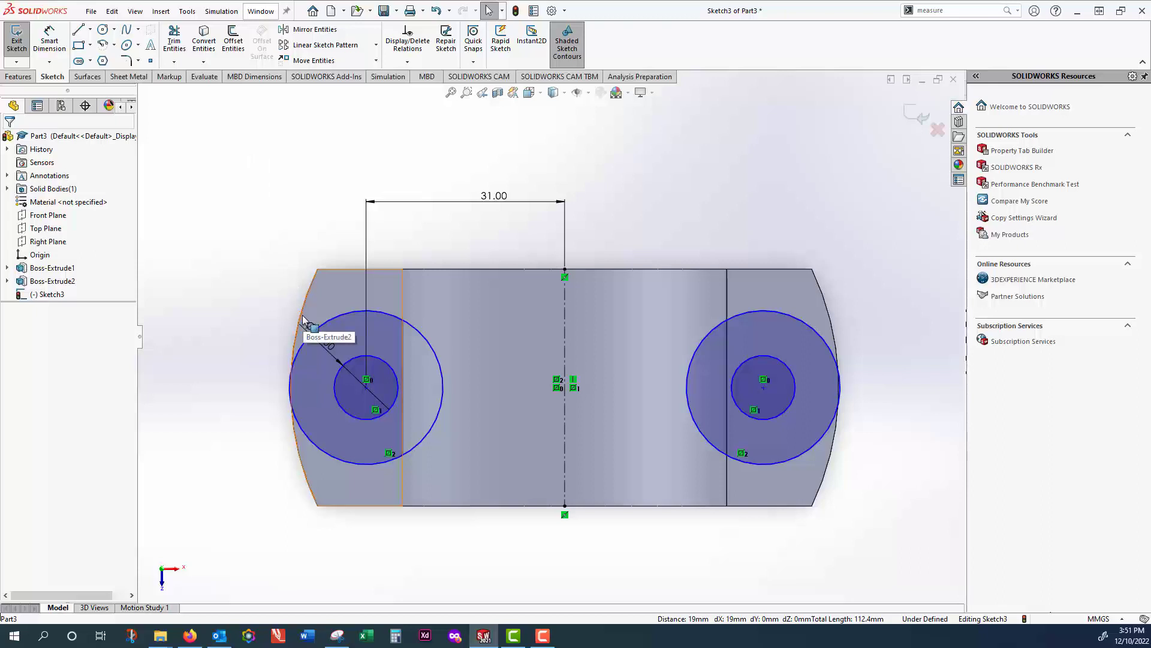
mouse_move(280, 317)
middle_down()
mouse_move(301, 242)
mouse_move(293, 165)
middle_up()
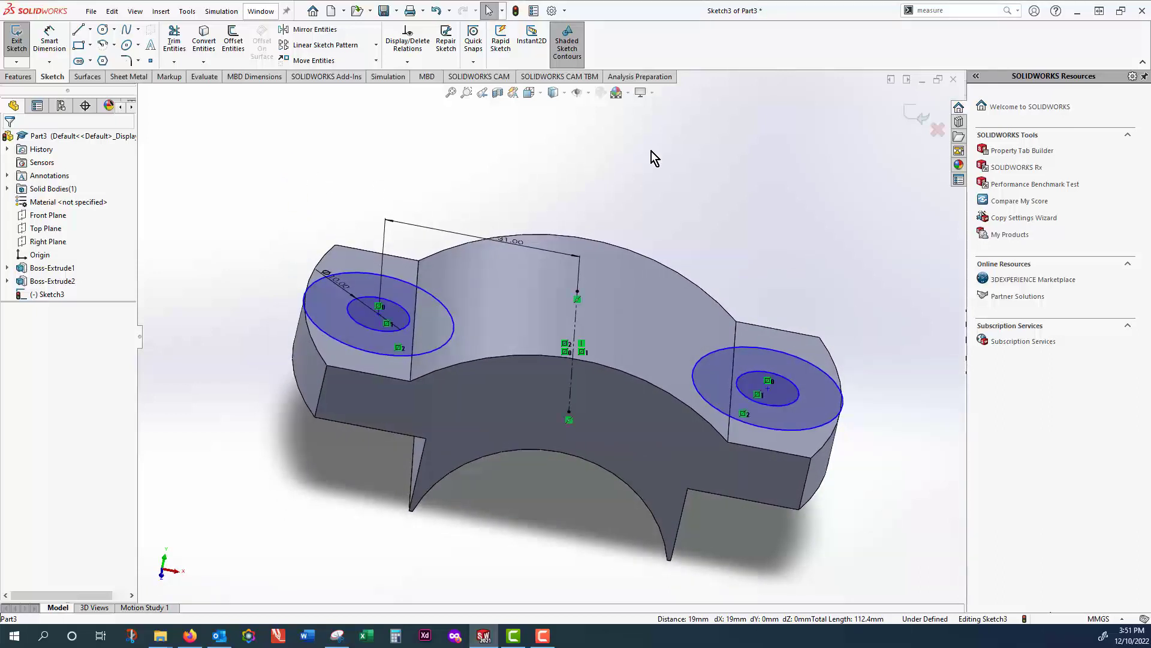
click(916, 125)
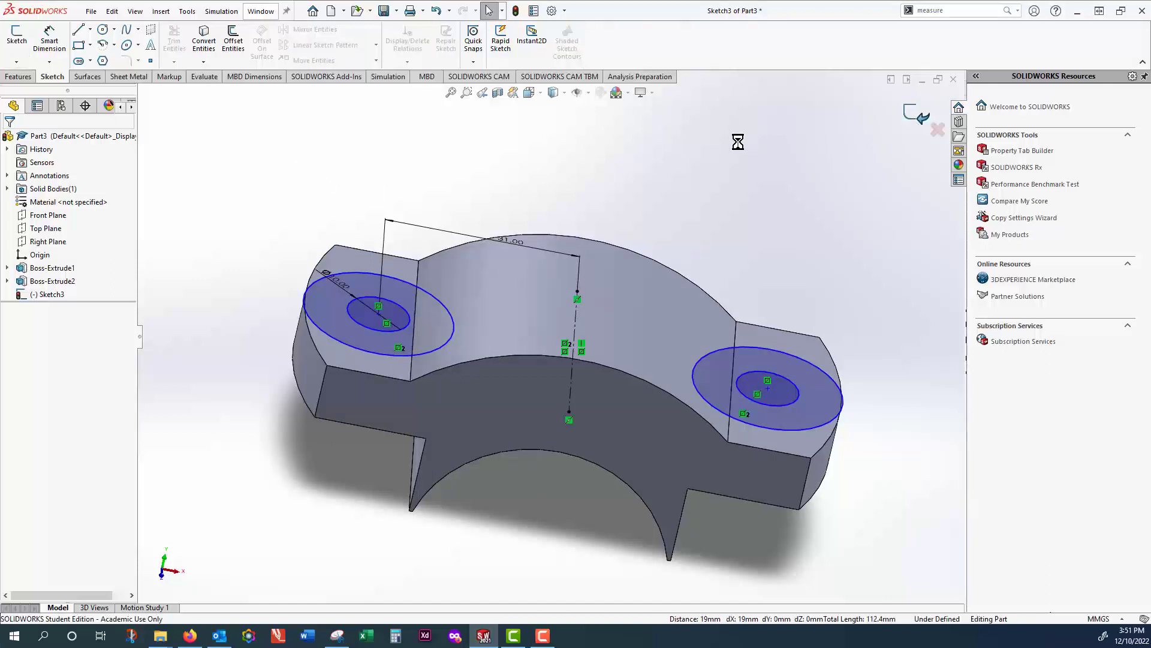
click(24, 78)
click(194, 39)
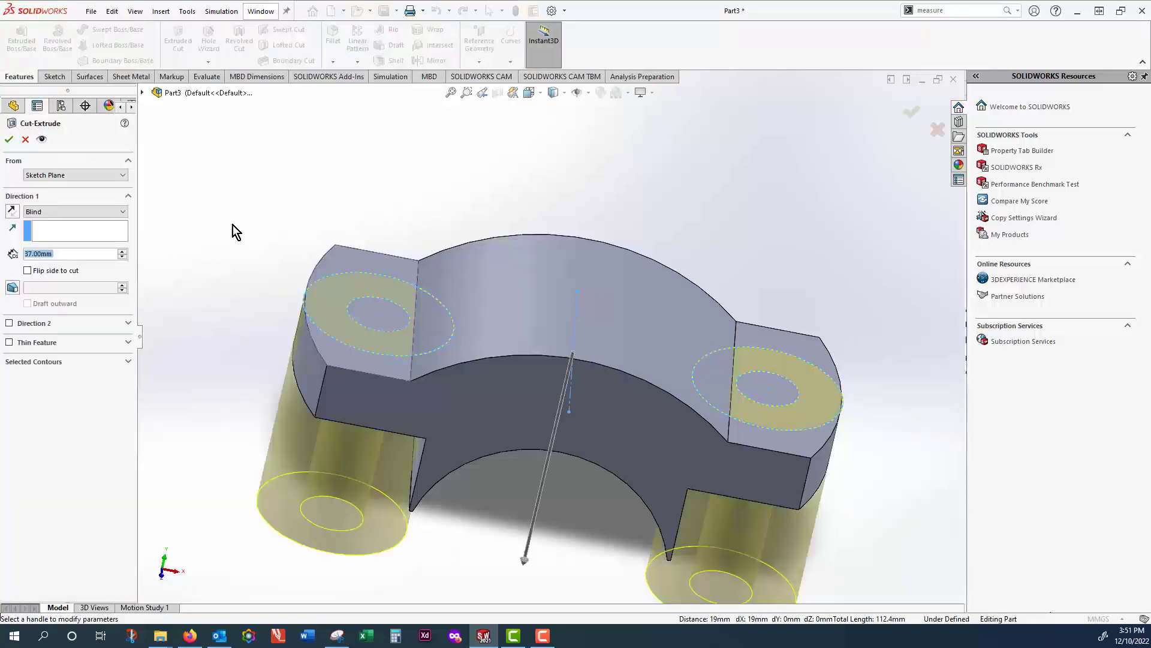
click(84, 211)
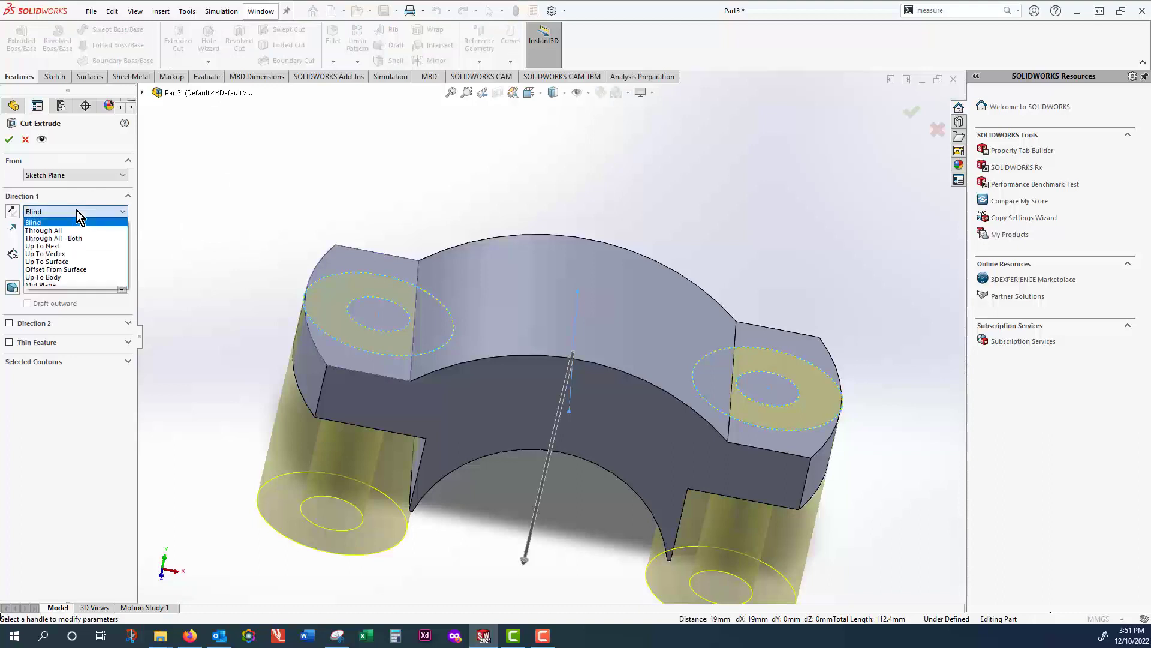
click(64, 290)
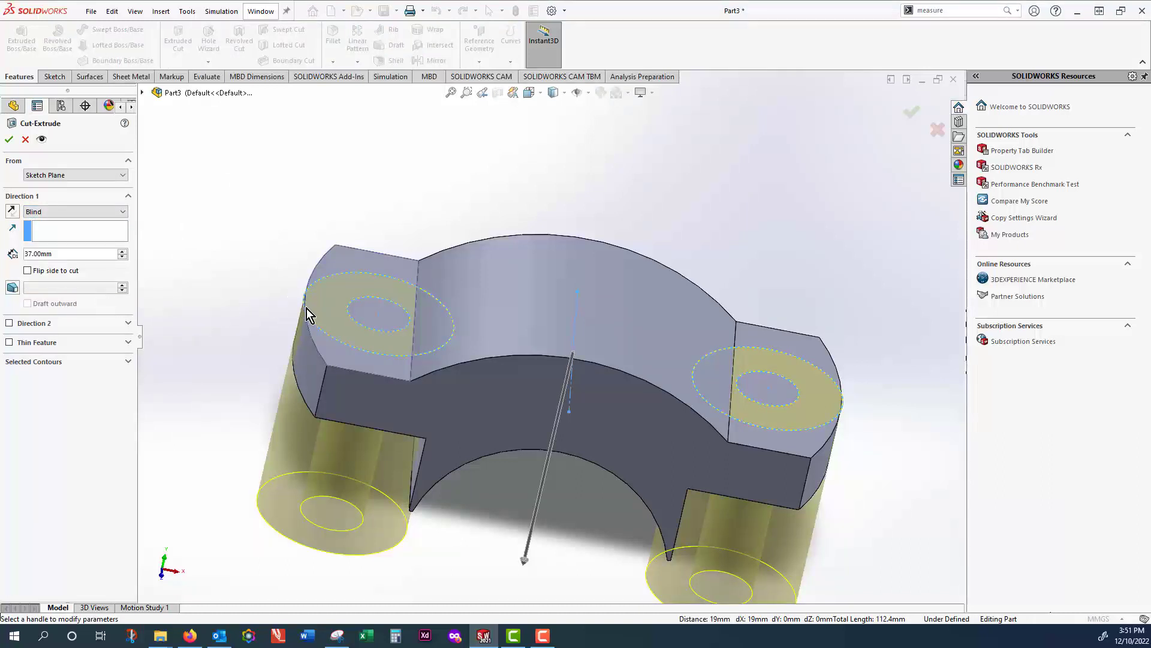
click(98, 214)
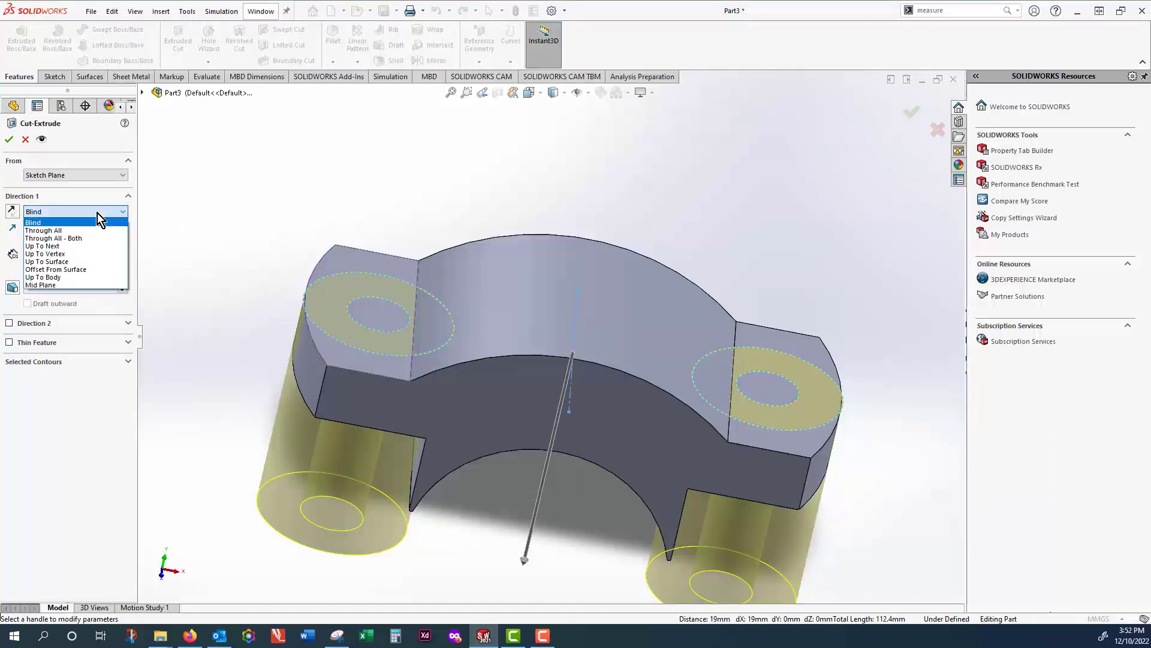
click(78, 282)
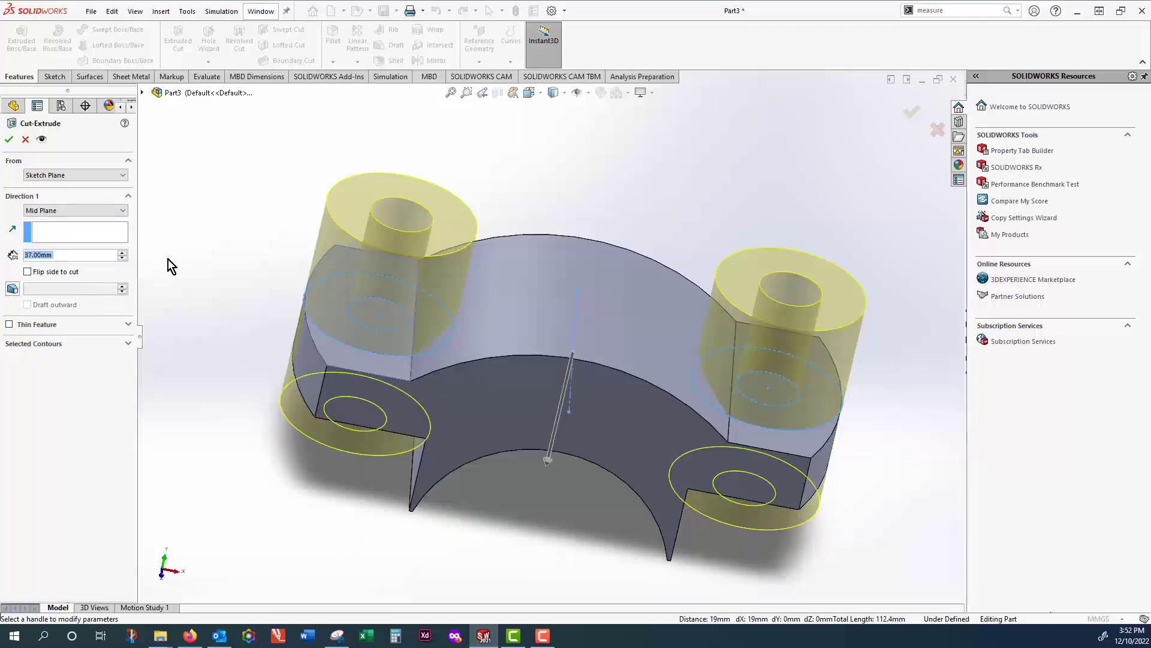
middle_drag(223, 275, 240, 236)
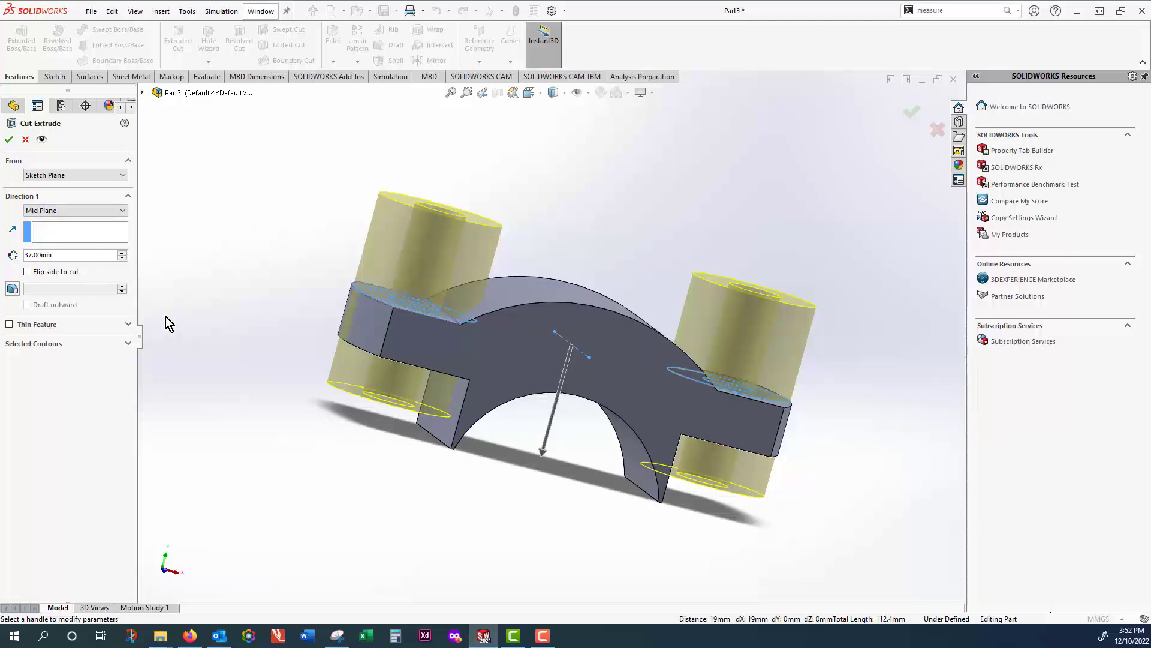
click(78, 210)
click(249, 184)
click(26, 139)
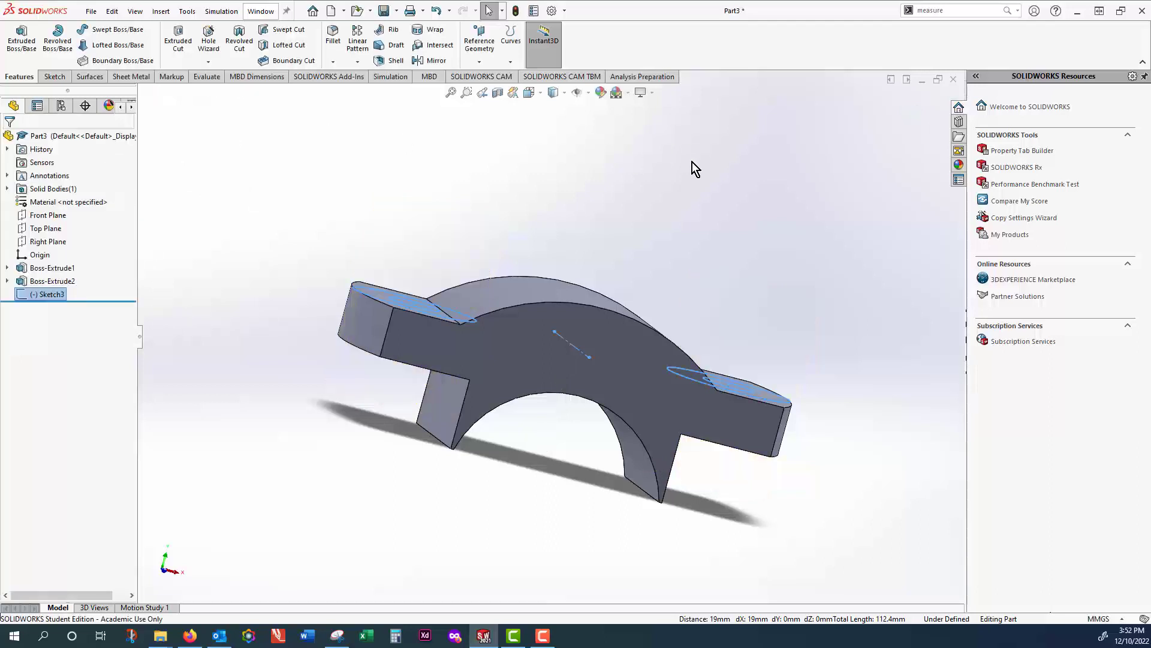
- Reopen the sketch of the flange circles, look it over, and exit it
middle_drag(692, 162, 662, 271)
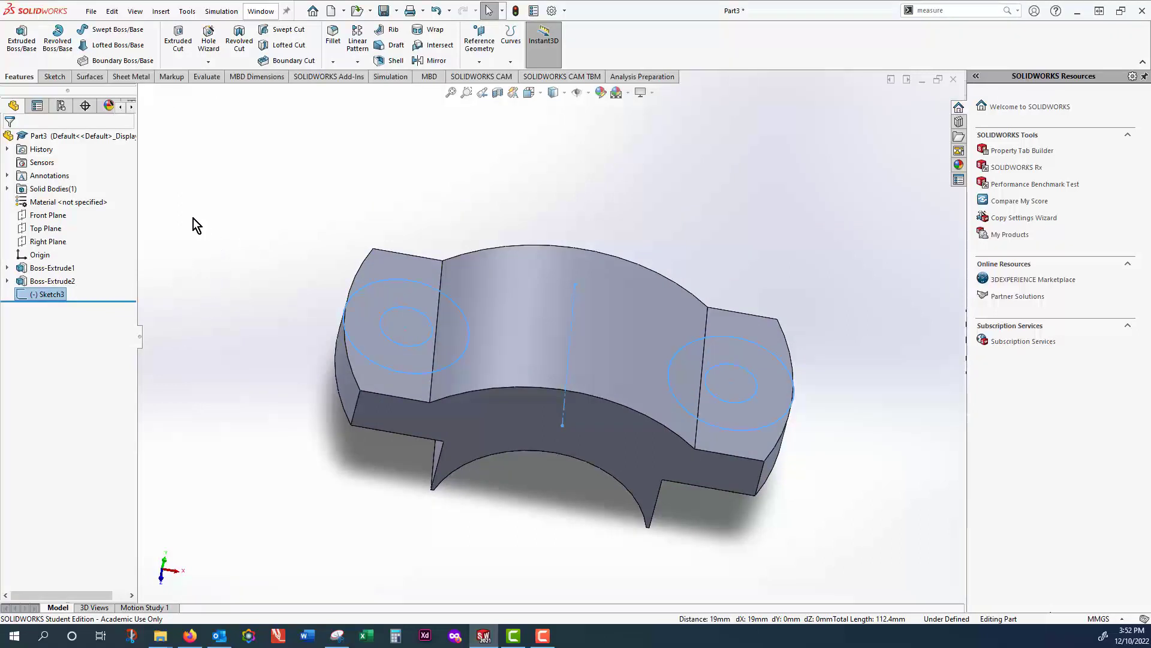
click(63, 78)
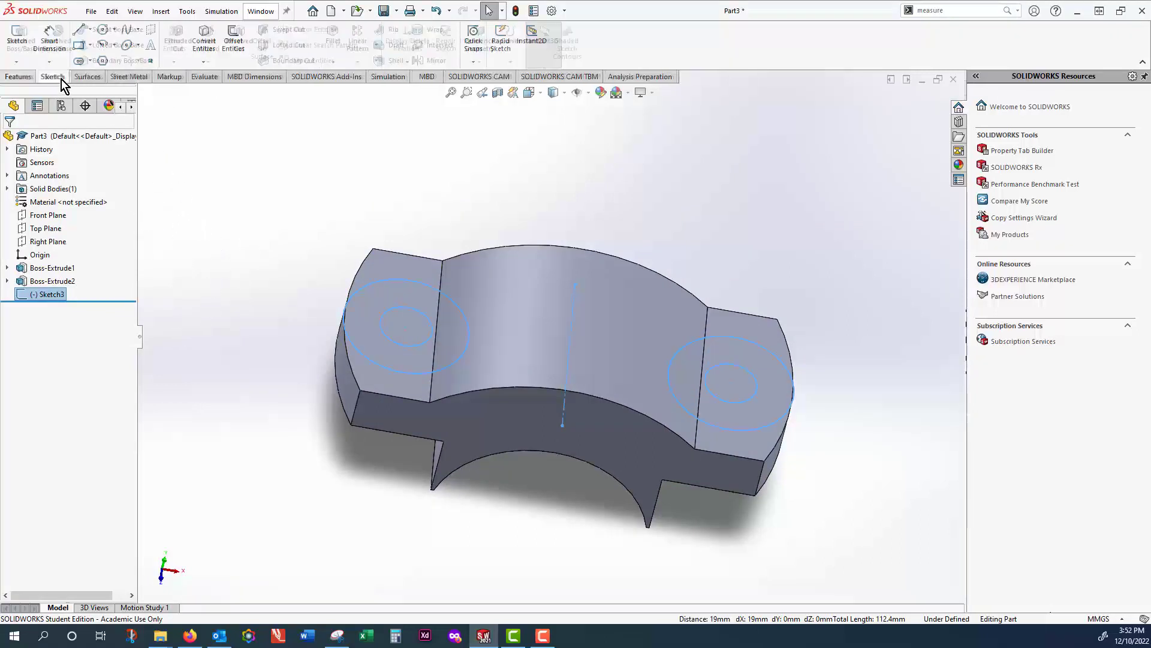
click(16, 63)
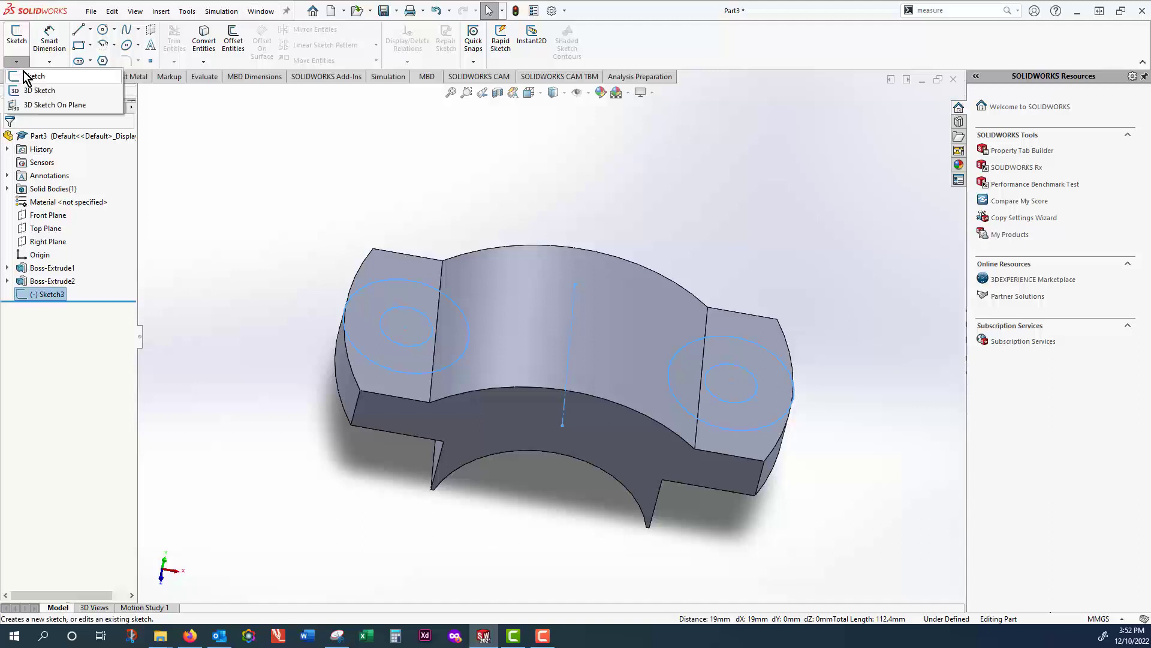
click(32, 75)
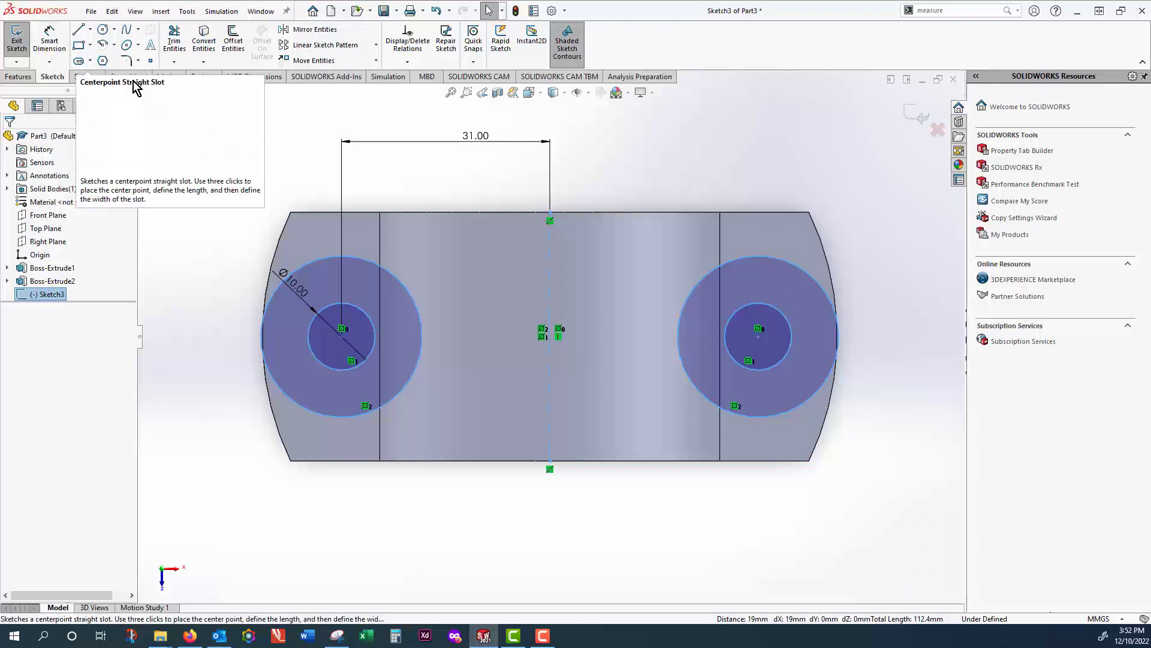
click(917, 113)
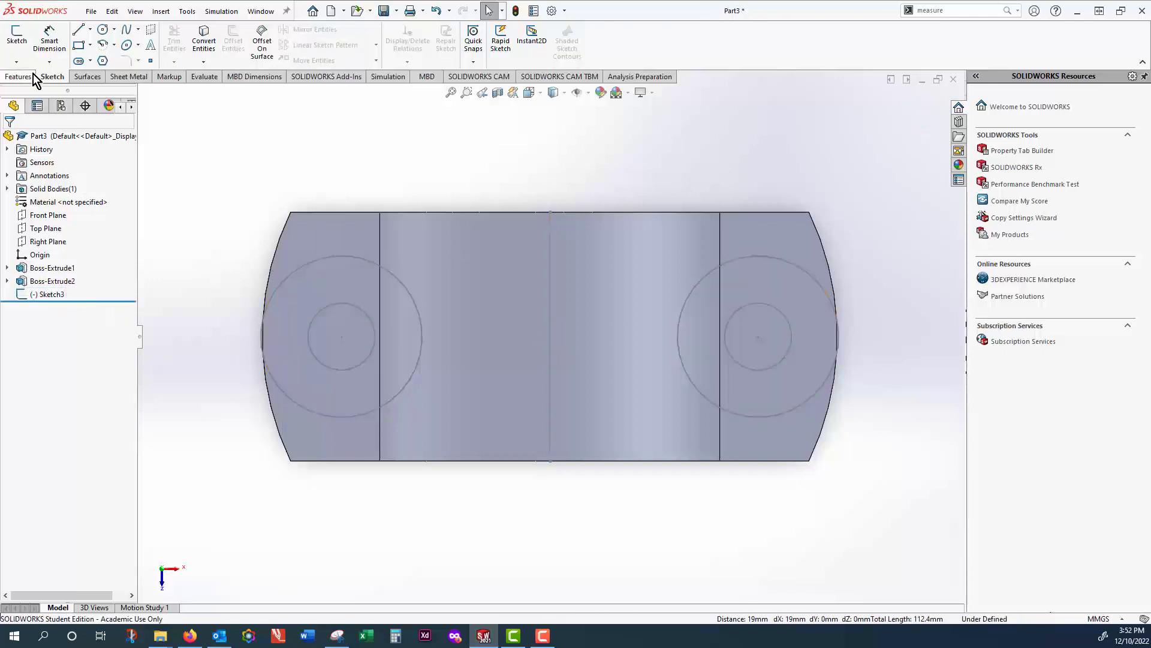
- Start a sketch on the flange's upper face, convert both 10 mm hole circles into it, and exit the sketch
click(17, 34)
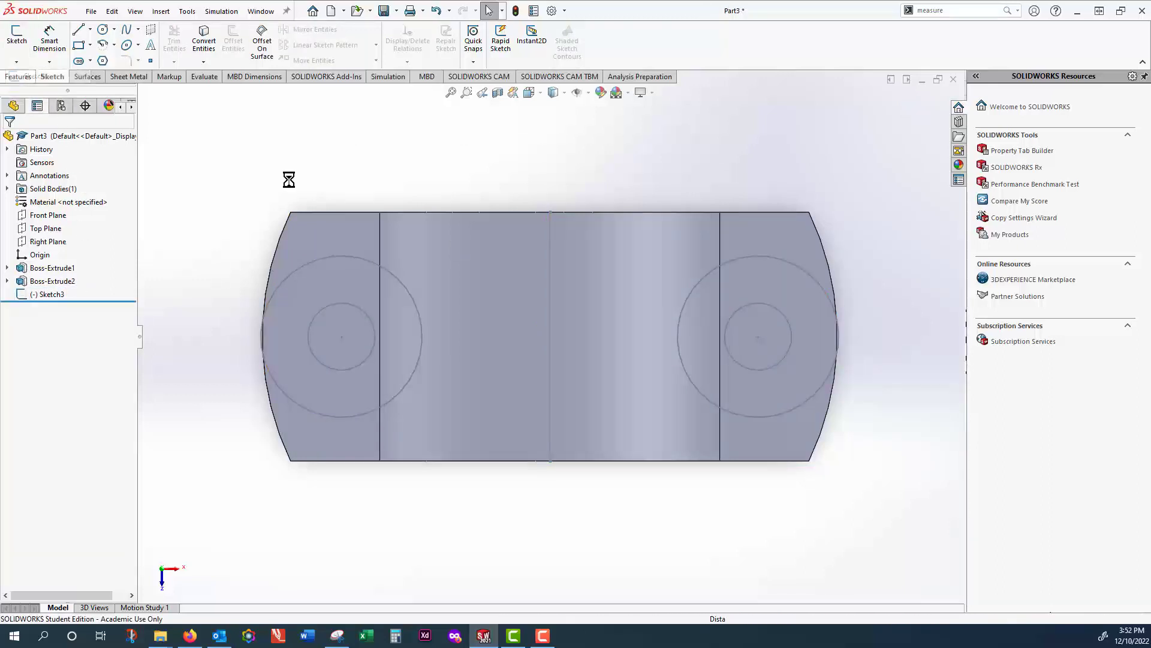
click(304, 236)
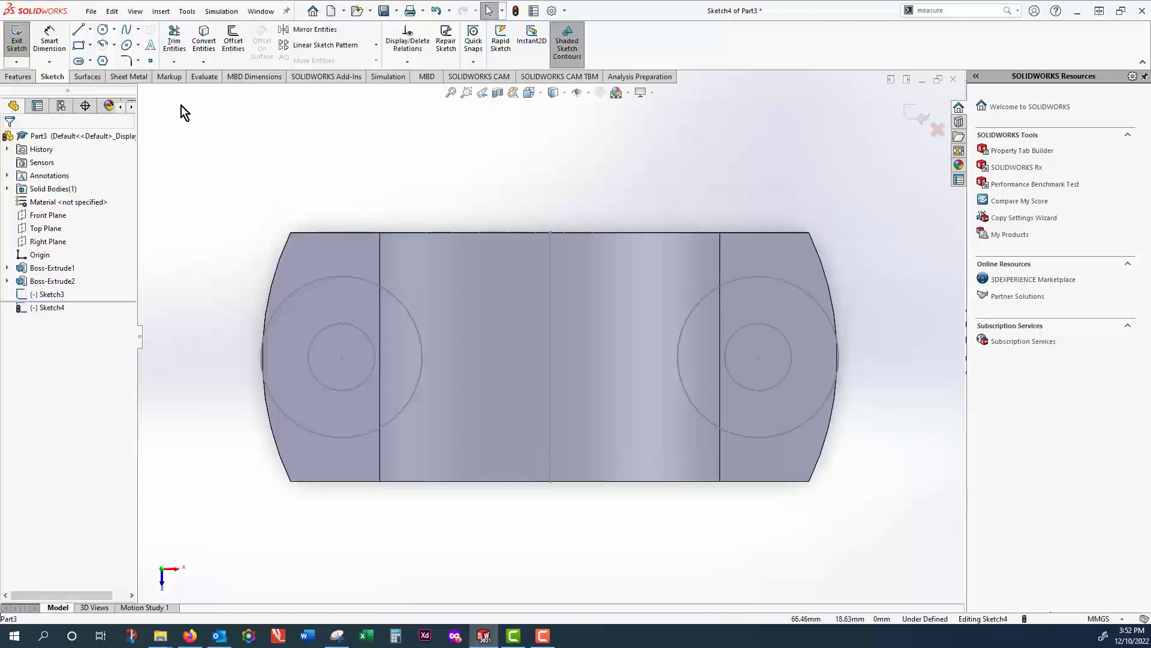
click(204, 45)
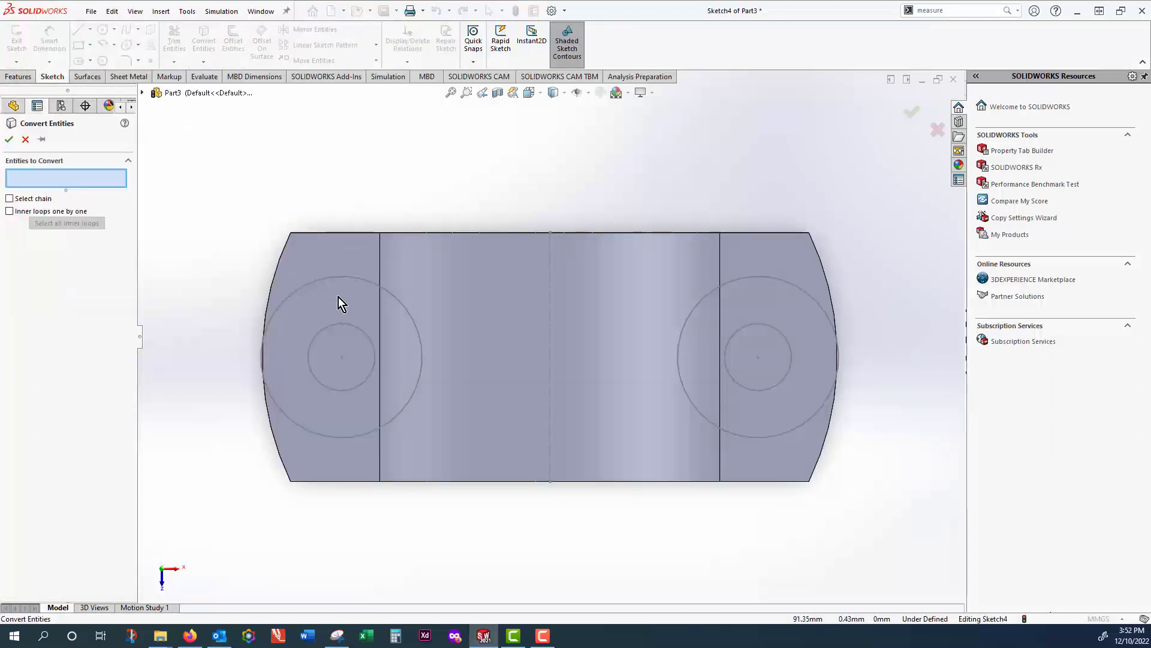
click(330, 329)
click(777, 334)
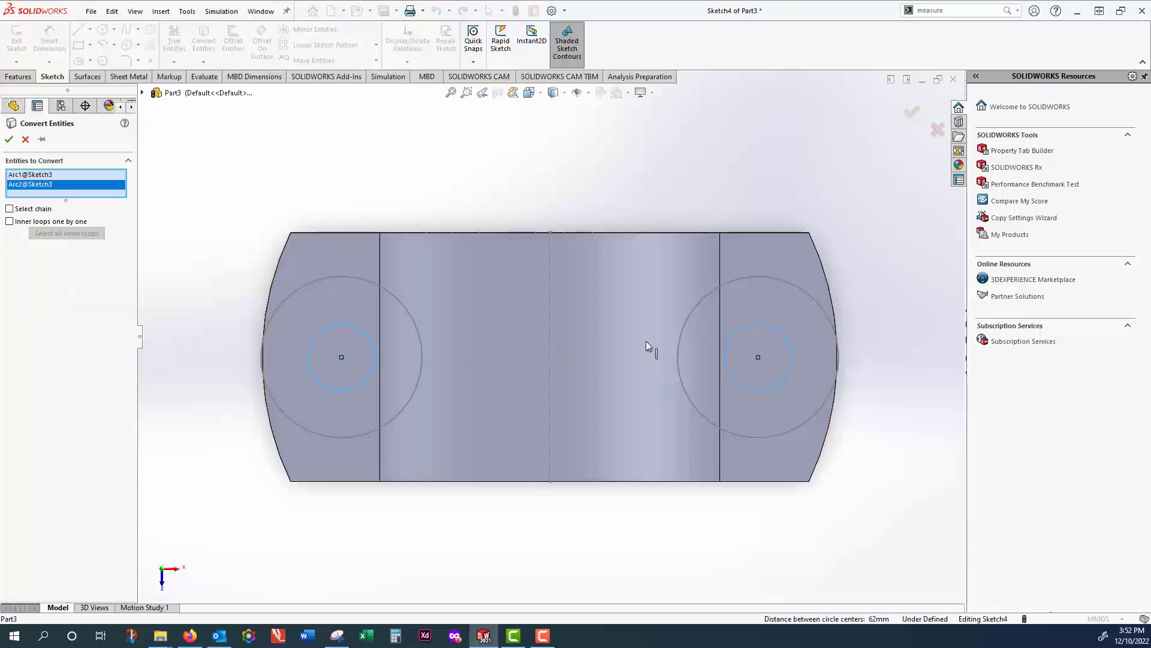
click(9, 139)
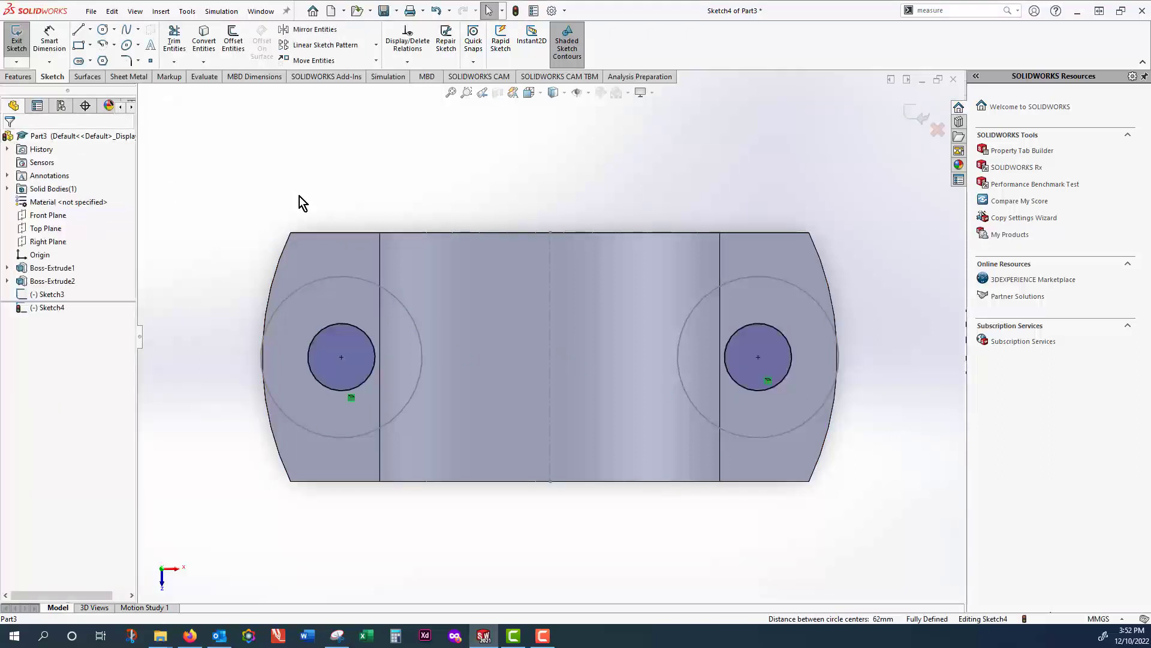
click(916, 117)
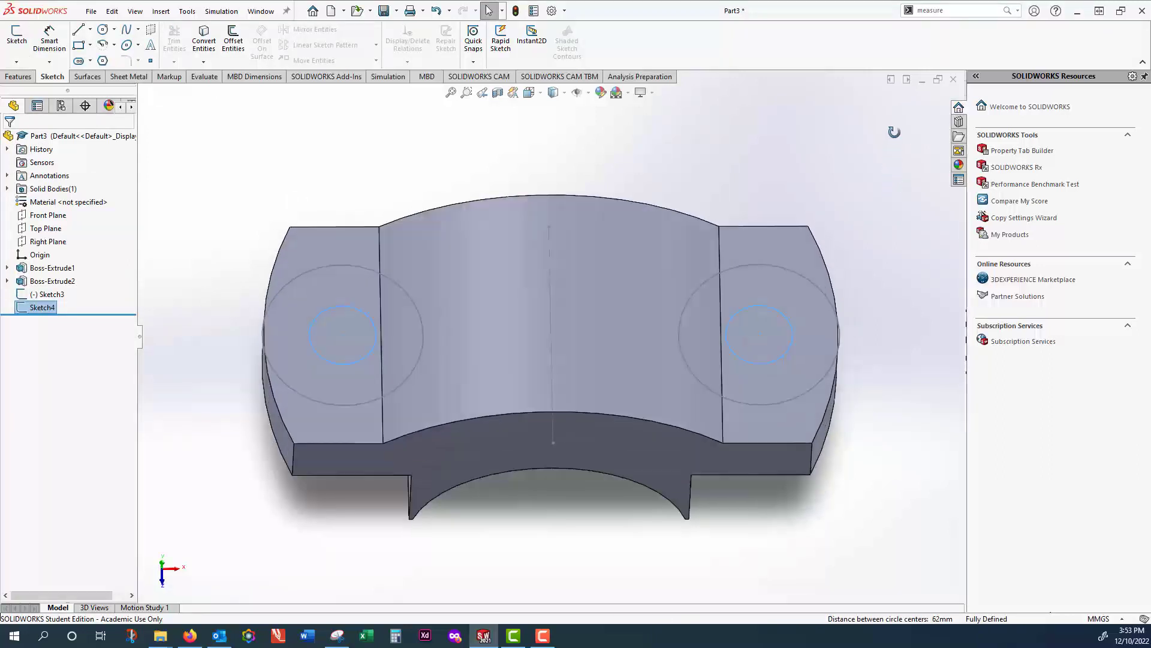
- Extrude-cut the two converted hole circles Through All to make the bolt holes
click(18, 76)
click(179, 39)
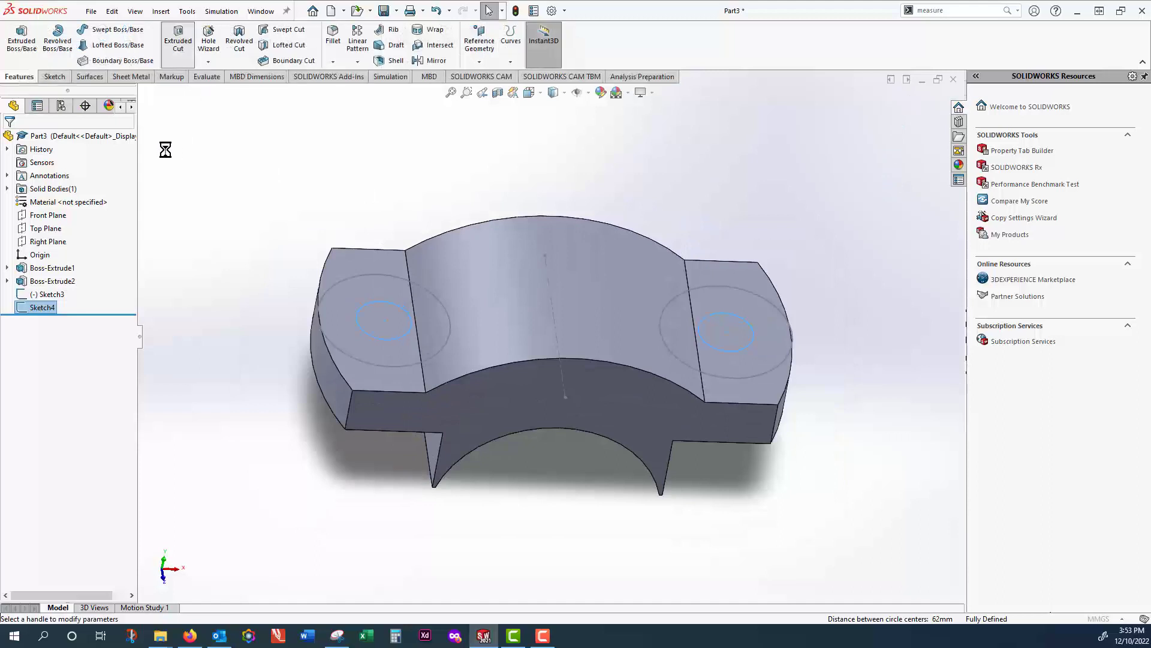
click(51, 210)
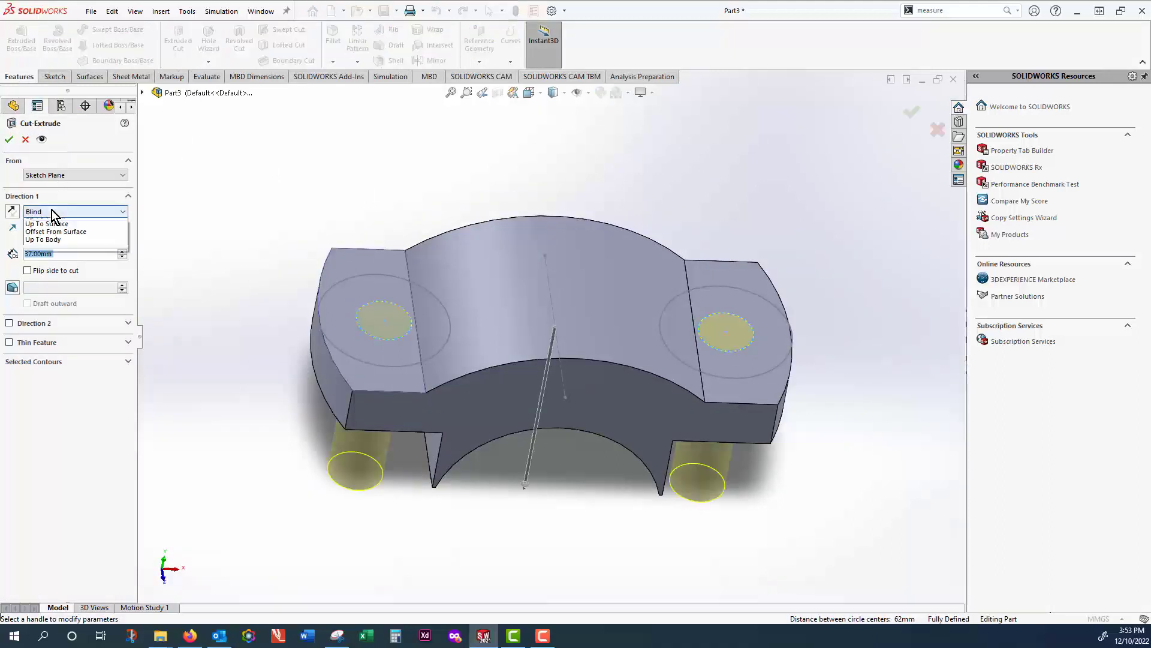
click(52, 230)
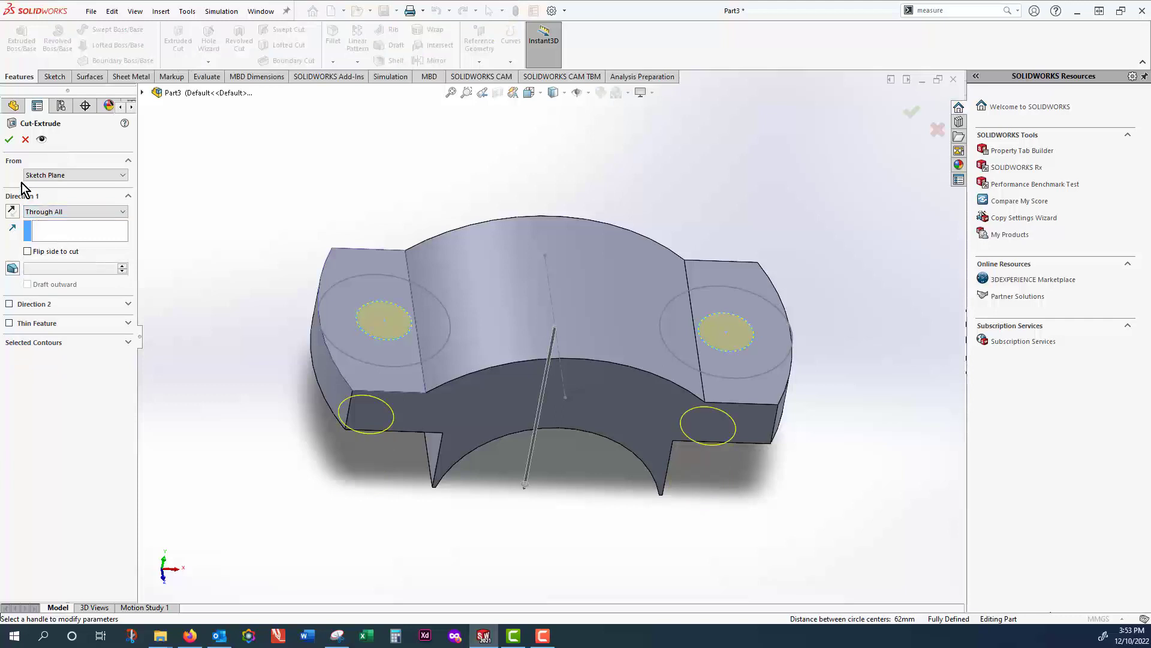
click(10, 140)
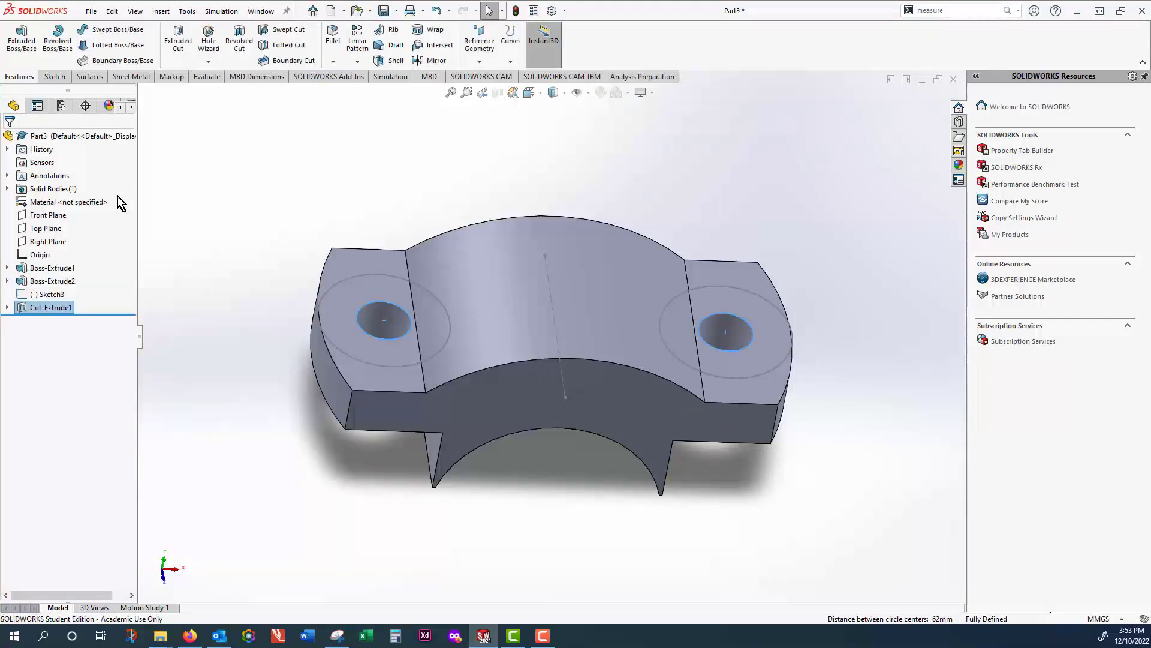
- Sketch on the flange's upper face again, convert both 12 mm radius circles, and exit the sketch
click(56, 76)
click(16, 62)
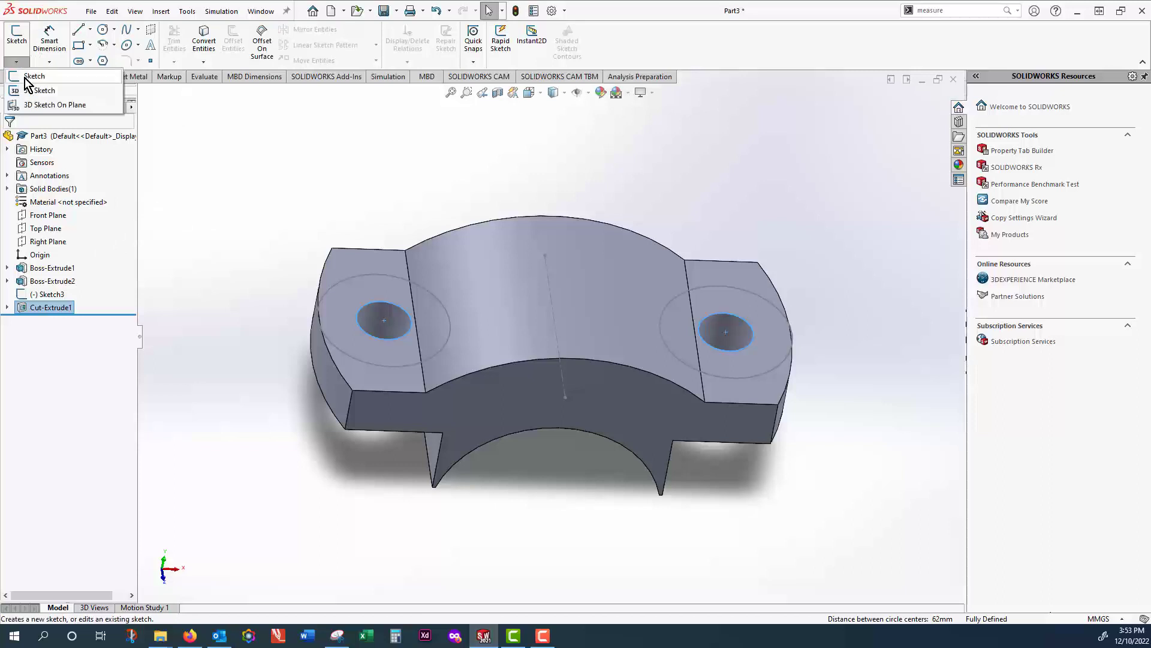
click(27, 76)
click(351, 258)
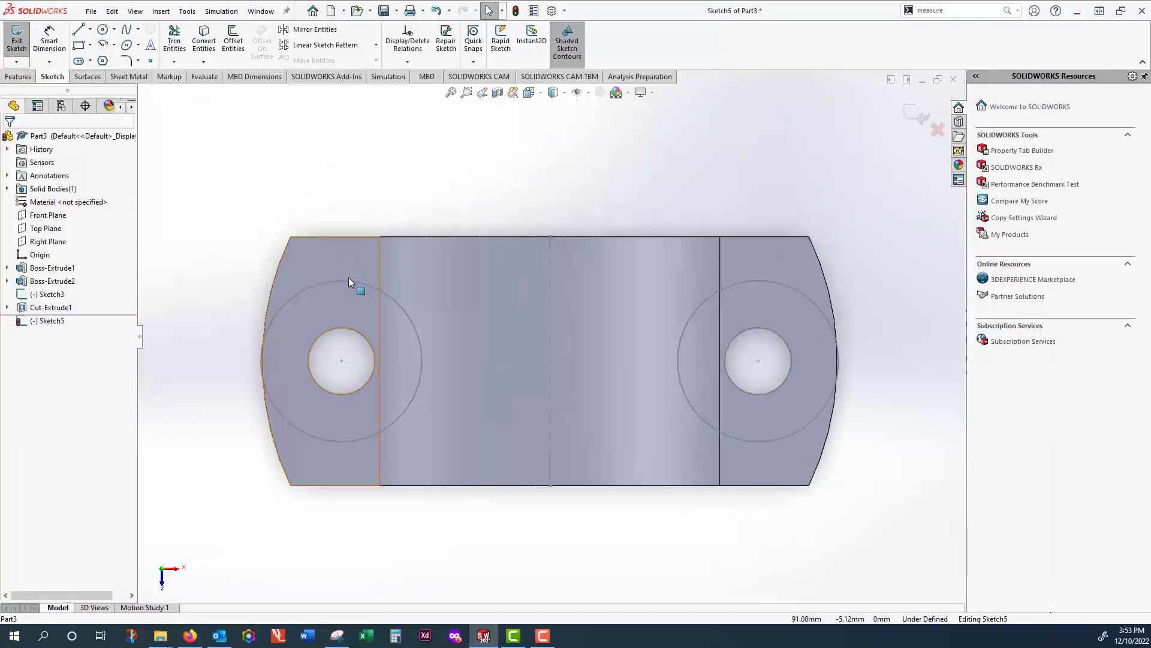
click(205, 42)
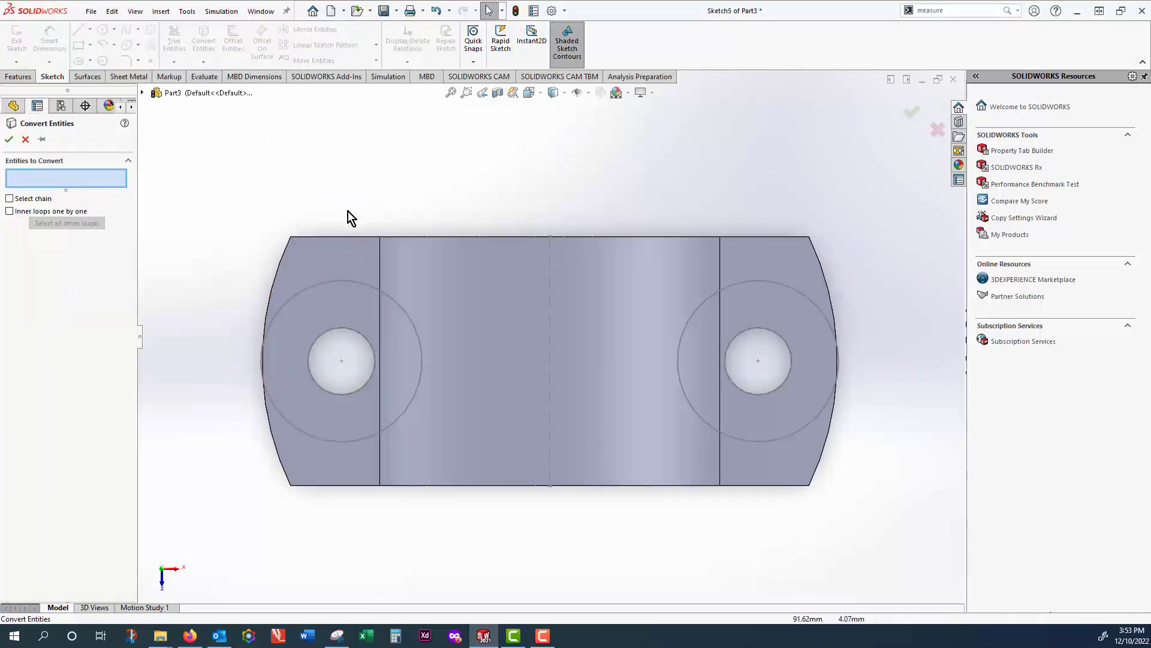
click(346, 279)
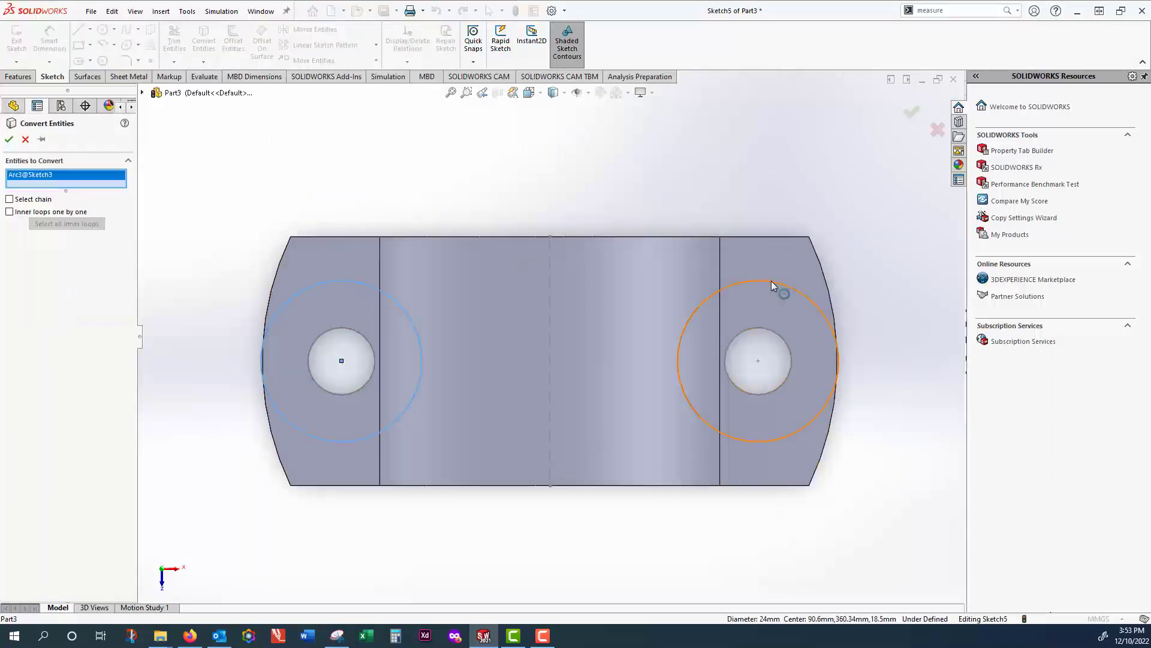
click(771, 280)
click(9, 139)
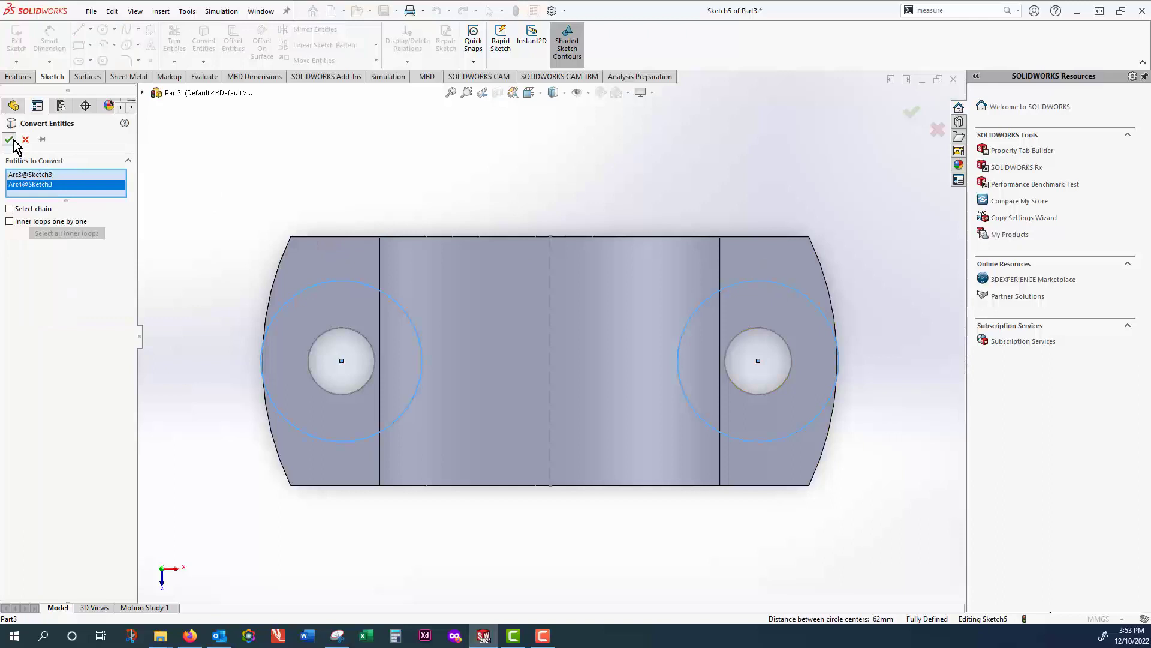
click(912, 115)
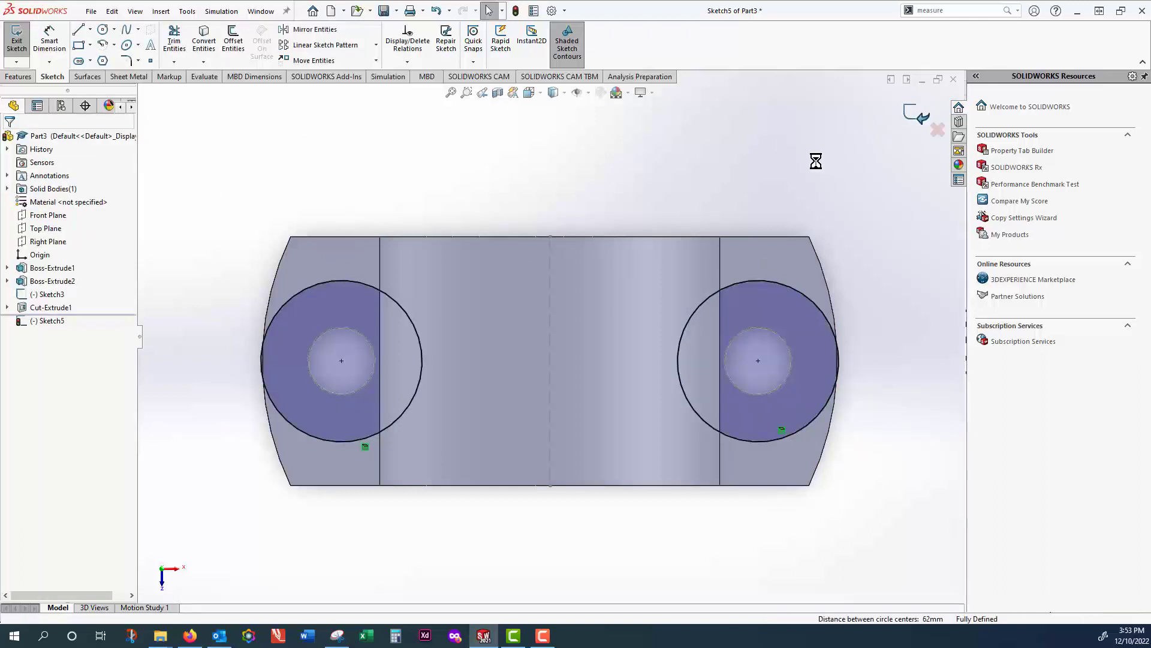
- Extrude-cut the two 12 mm radius circles 37 mm blind in the reversed direction, upward from the flange face
click(19, 77)
click(179, 42)
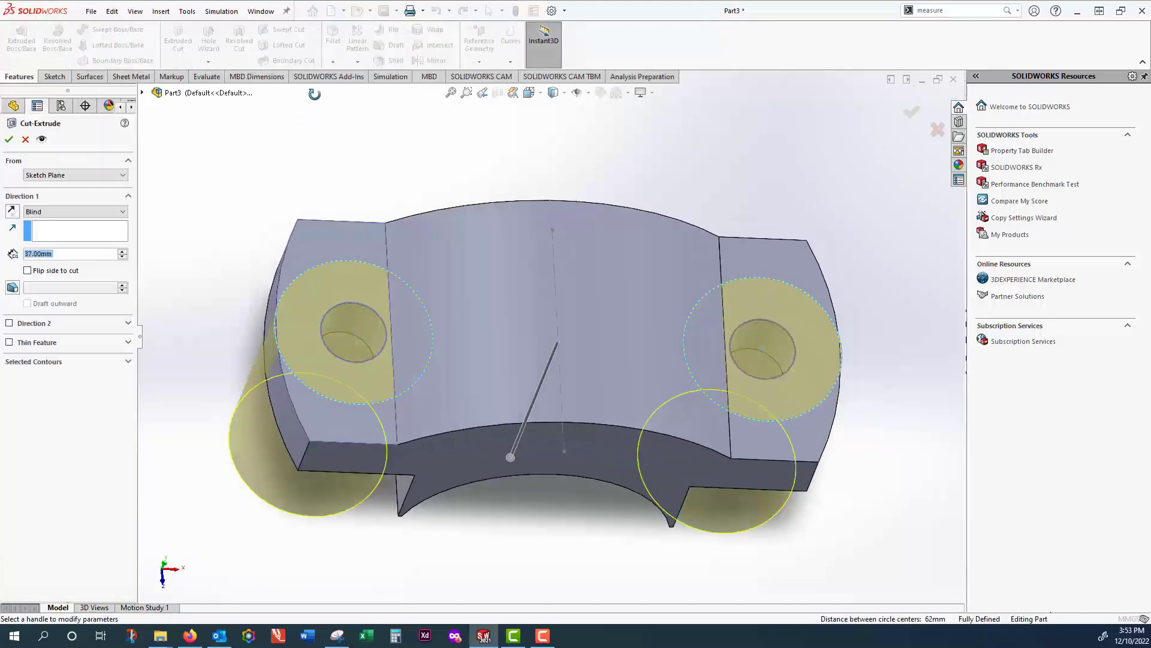
click(12, 211)
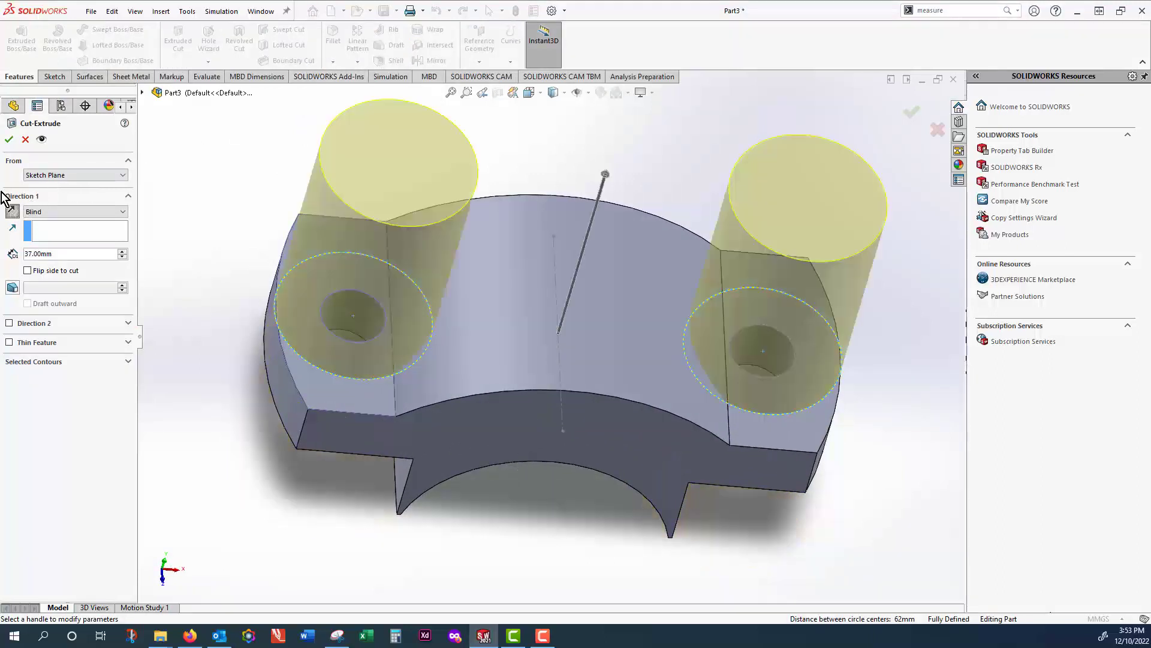
click(9, 140)
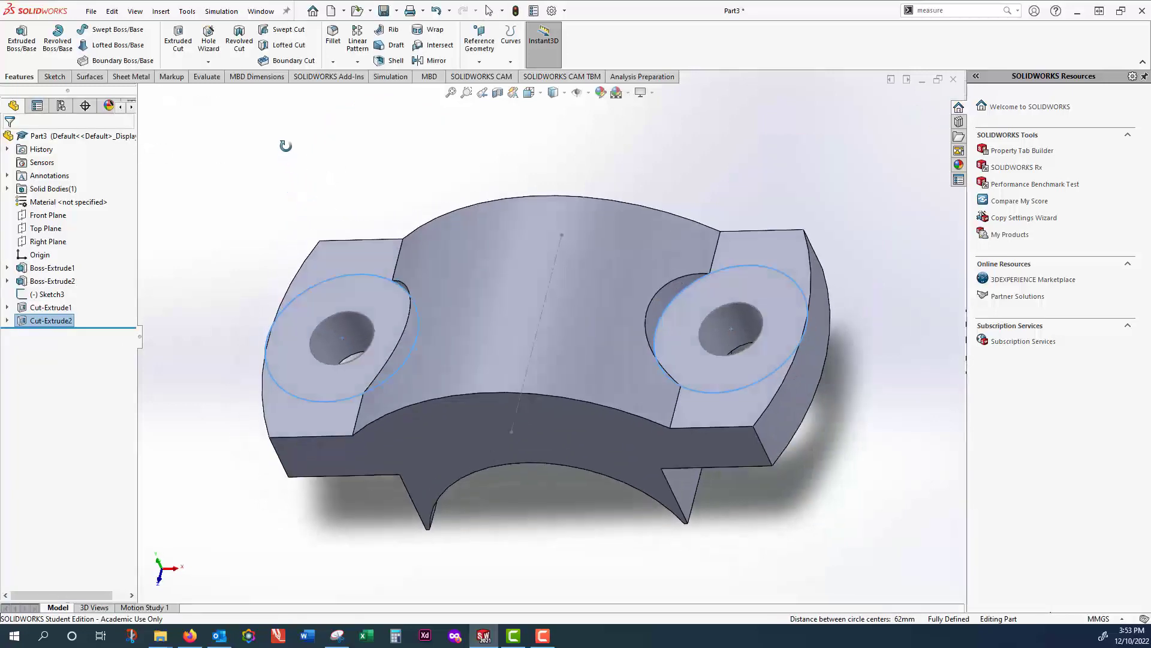
middle_drag(285, 145, 315, 110)
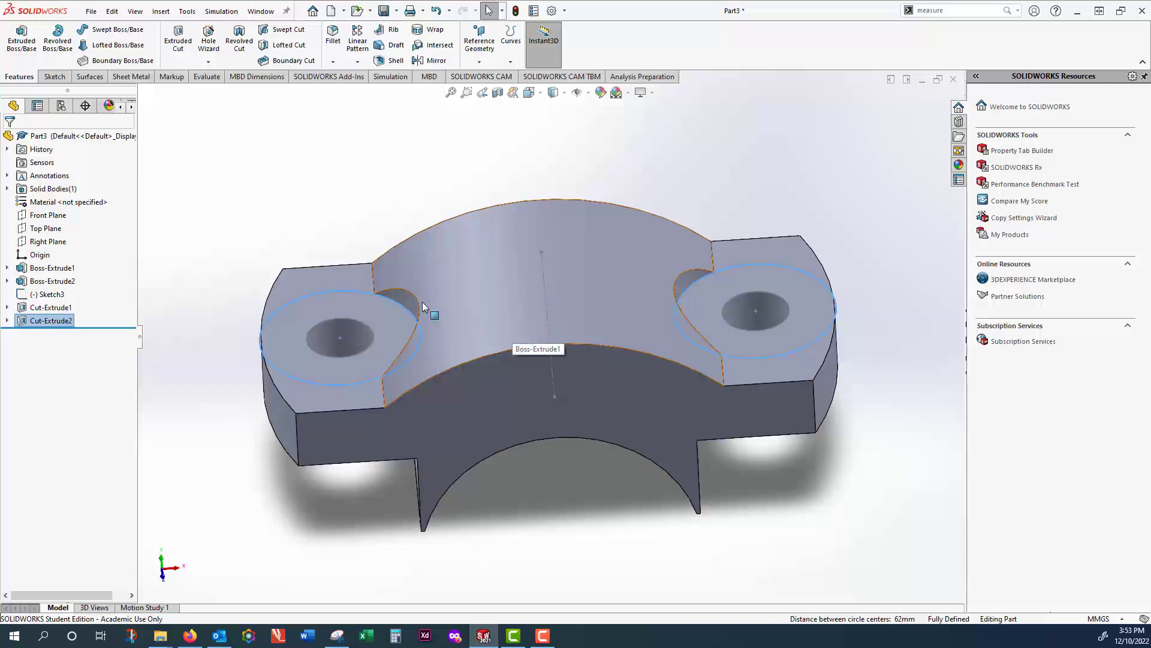
- Start a sketch on the left flange's upper face and convert the face's outer boundary into sketch entities
click(55, 76)
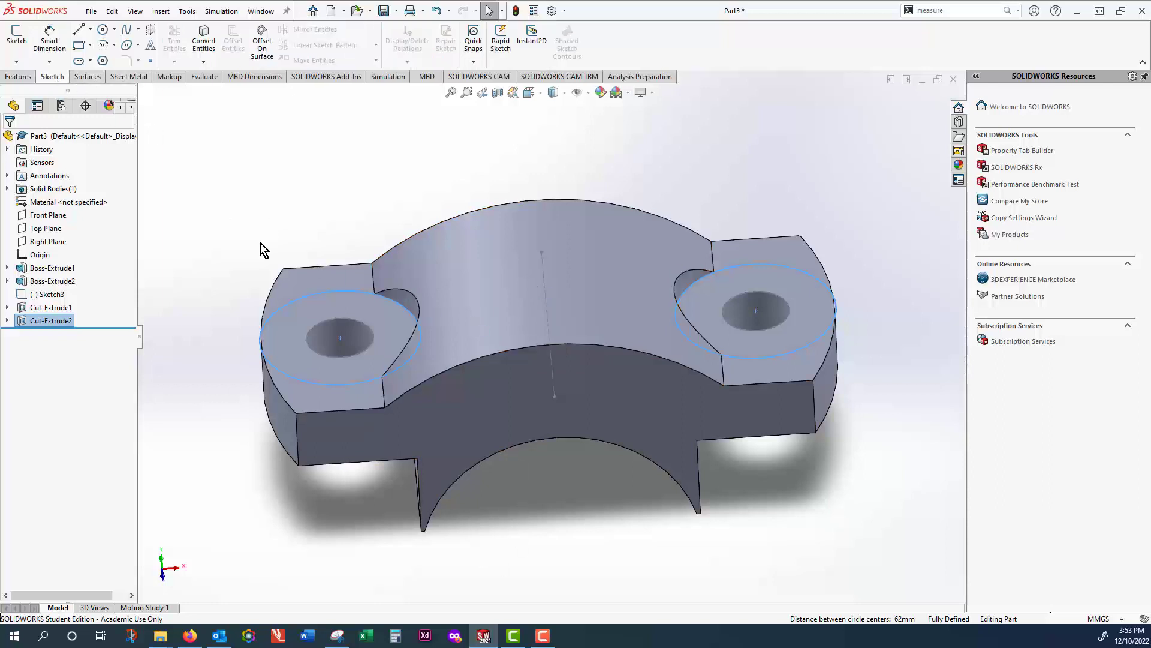
click(336, 285)
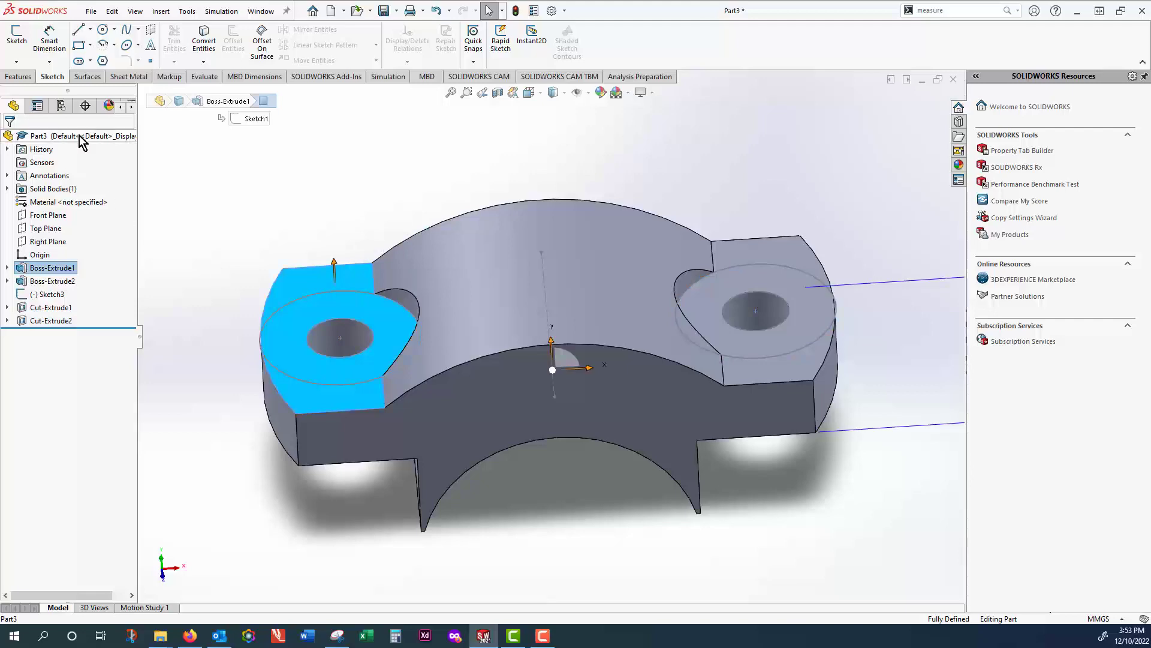
click(16, 62)
click(34, 76)
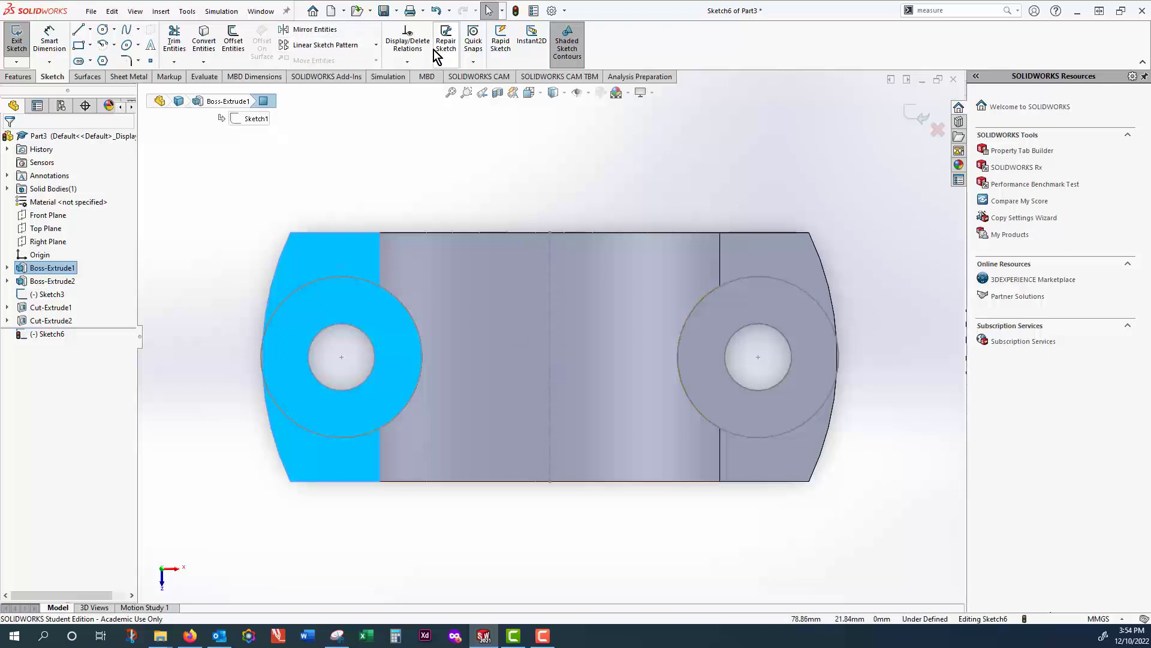
click(204, 39)
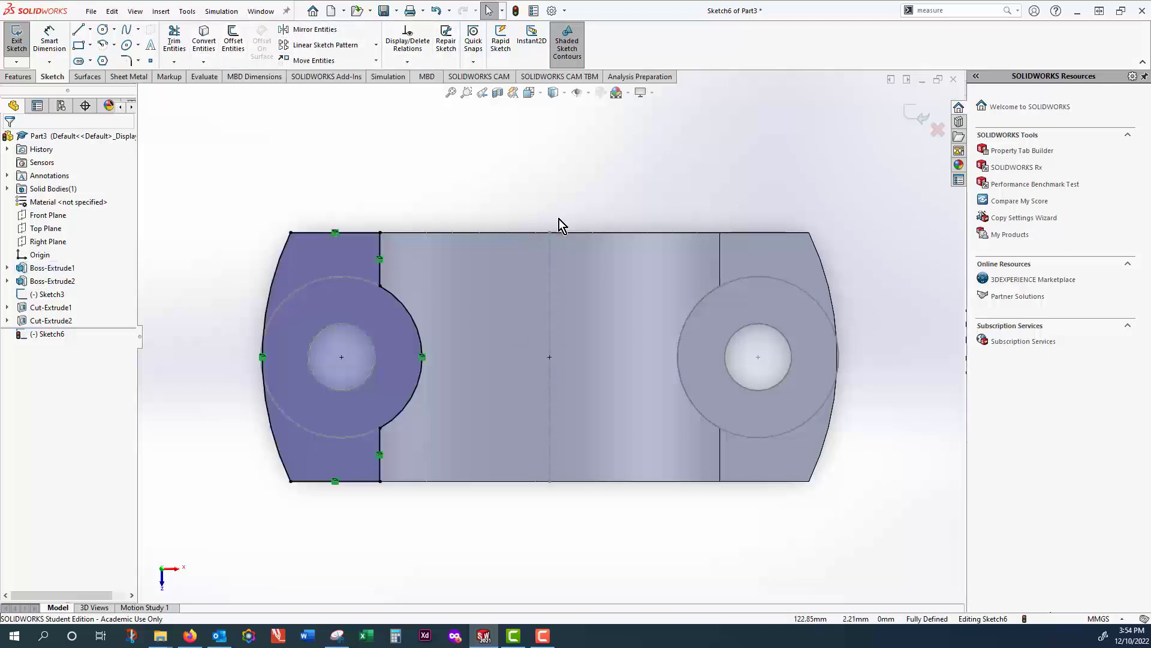
click(550, 290)
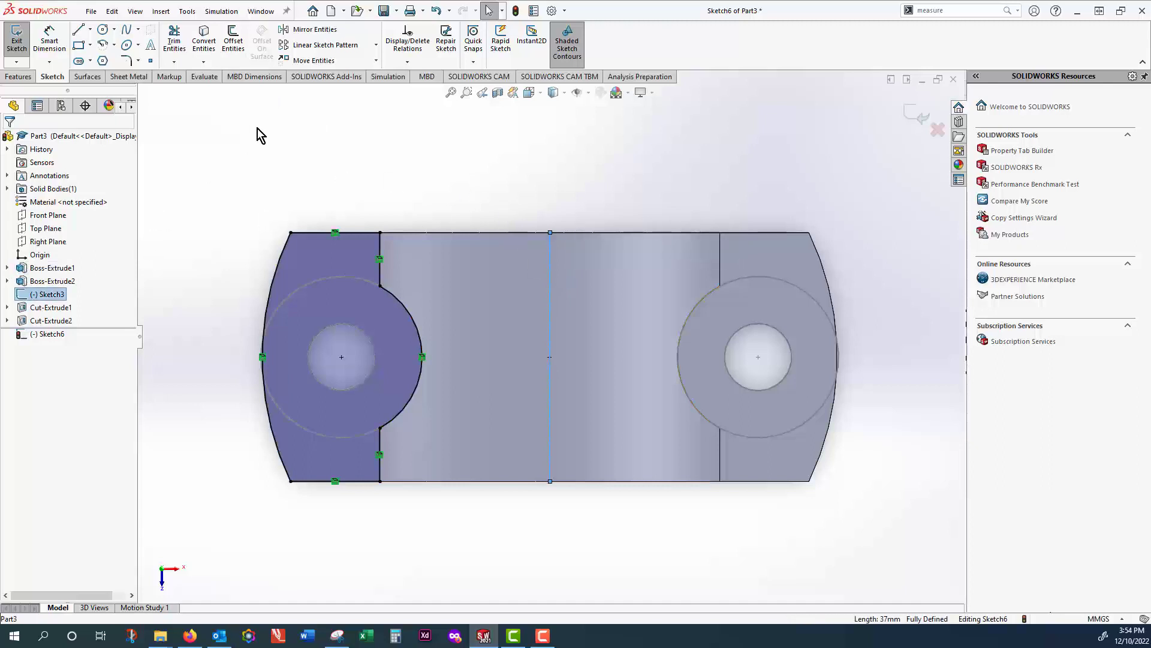
scroll(558, 324, down, 5)
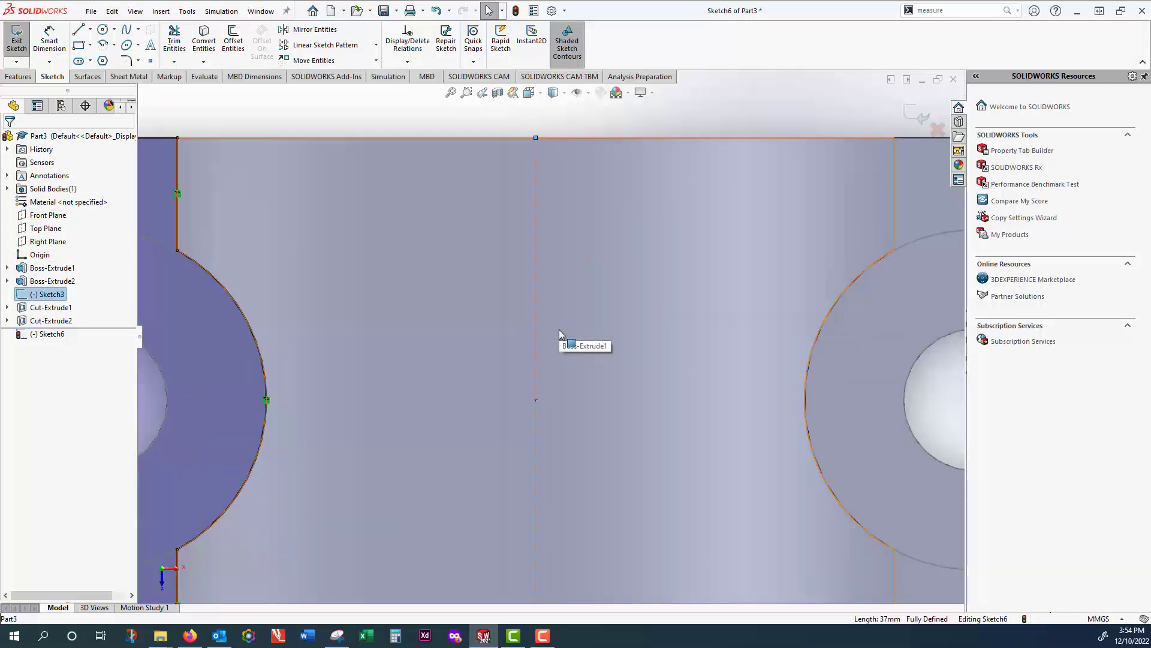
scroll(560, 334, down, 3)
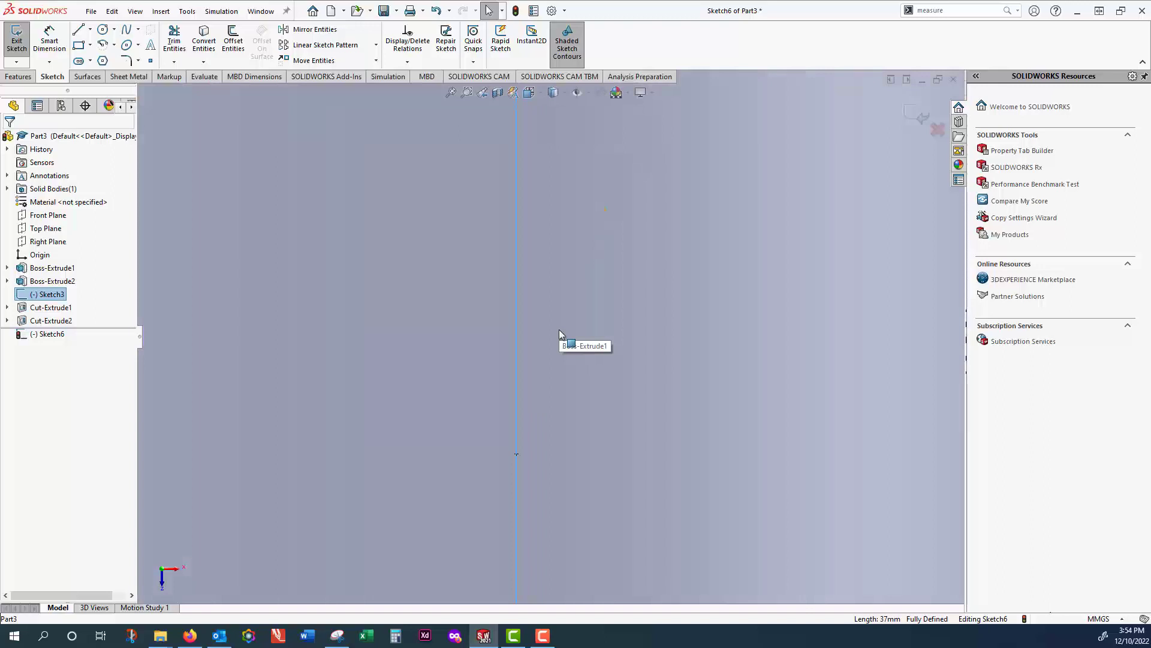
scroll(560, 334, up, 6)
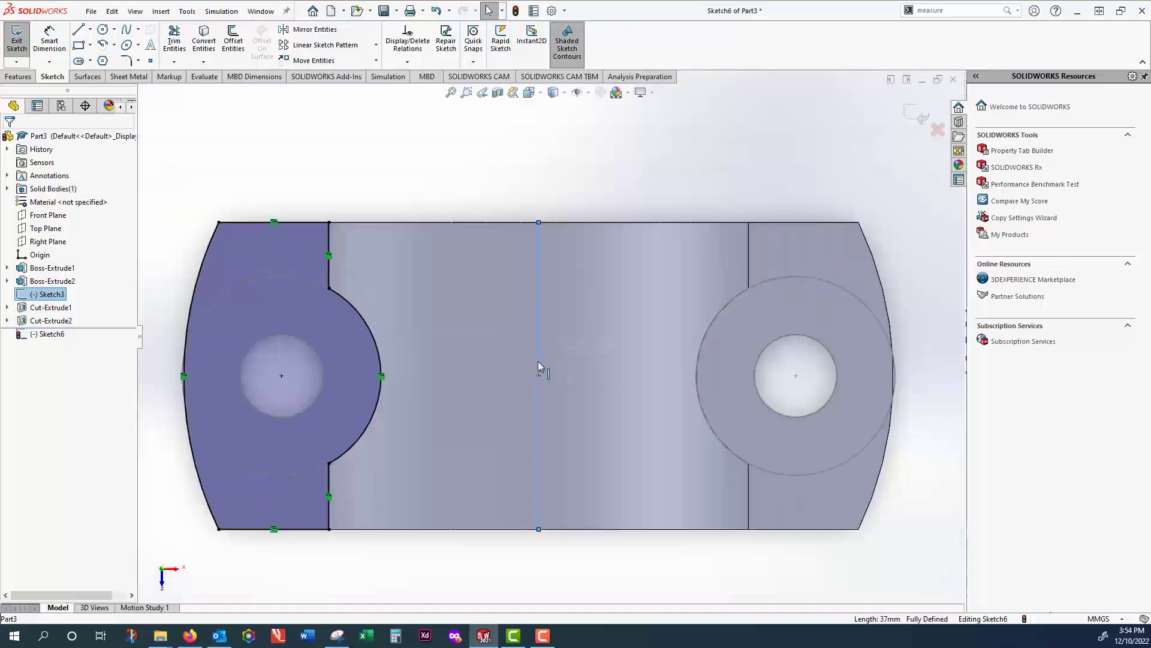
right_click(539, 325)
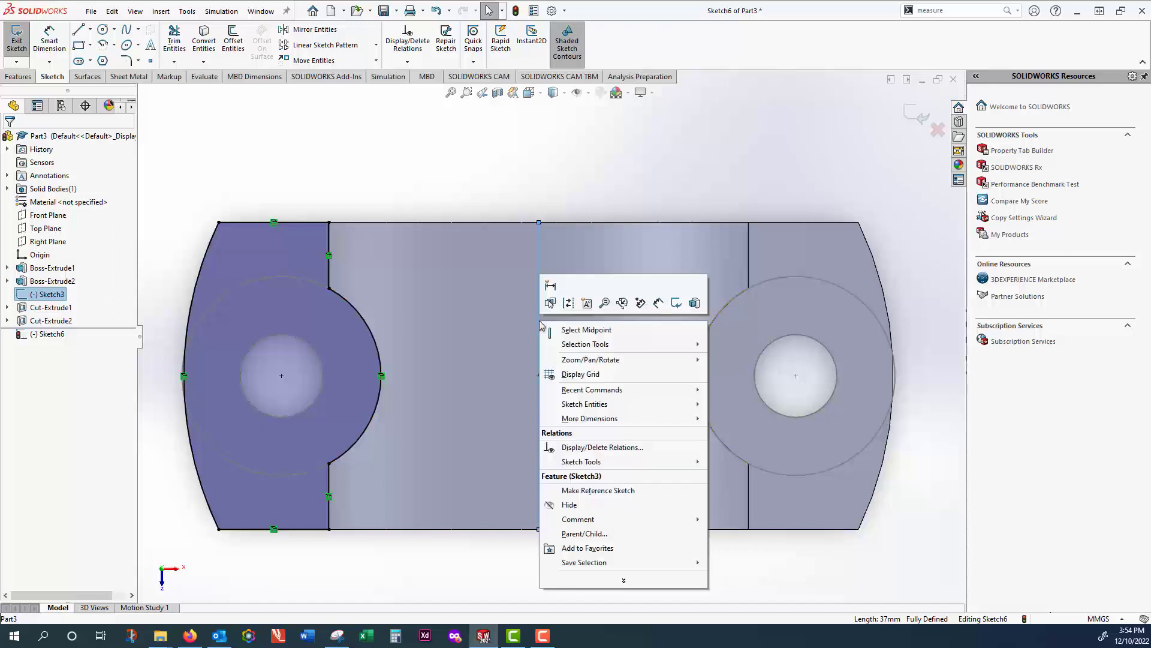
click(574, 304)
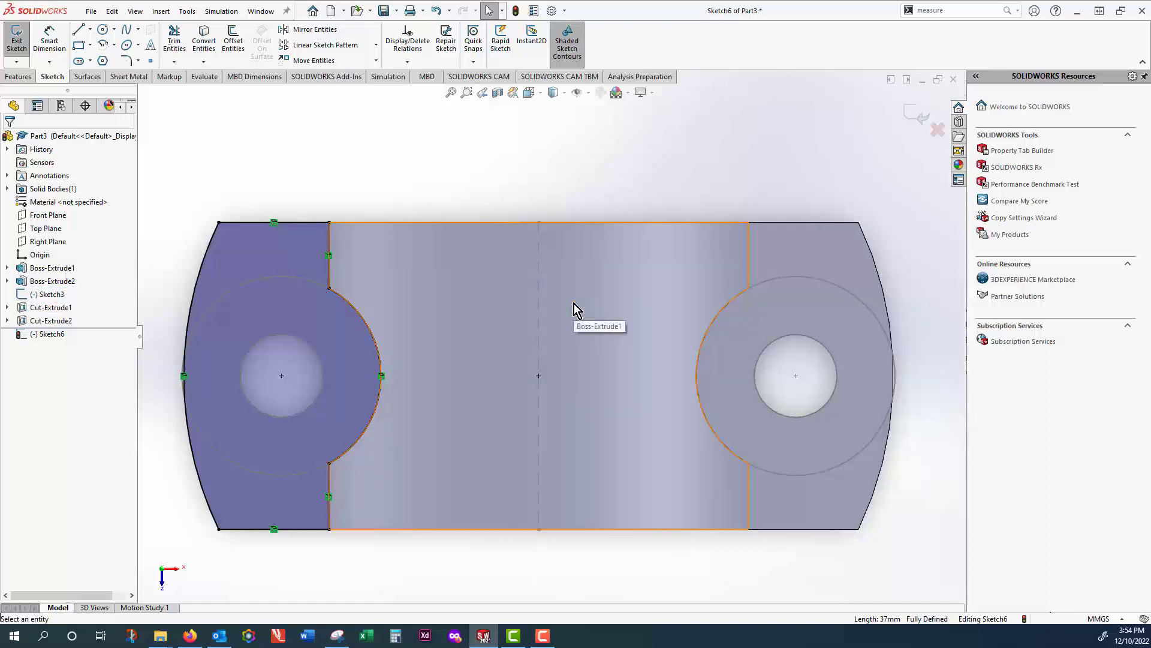
click(538, 332)
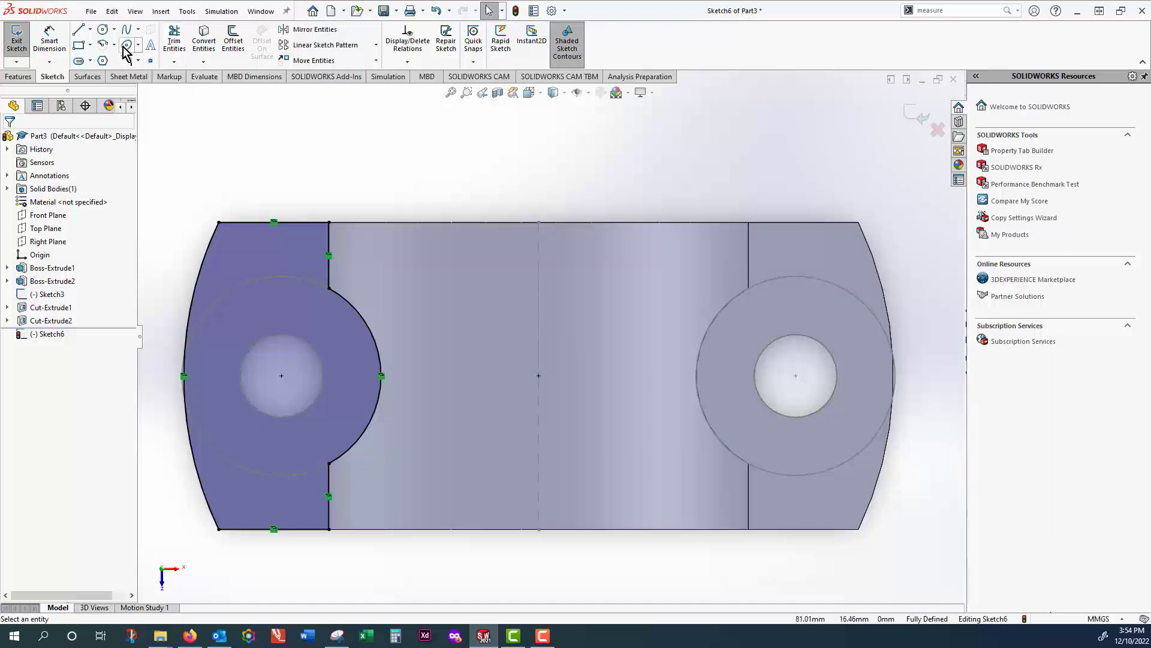
- Sketch a 2.5 mm radius circle centered on the midpoint of the vertical centerline, and exit the sketch
click(109, 32)
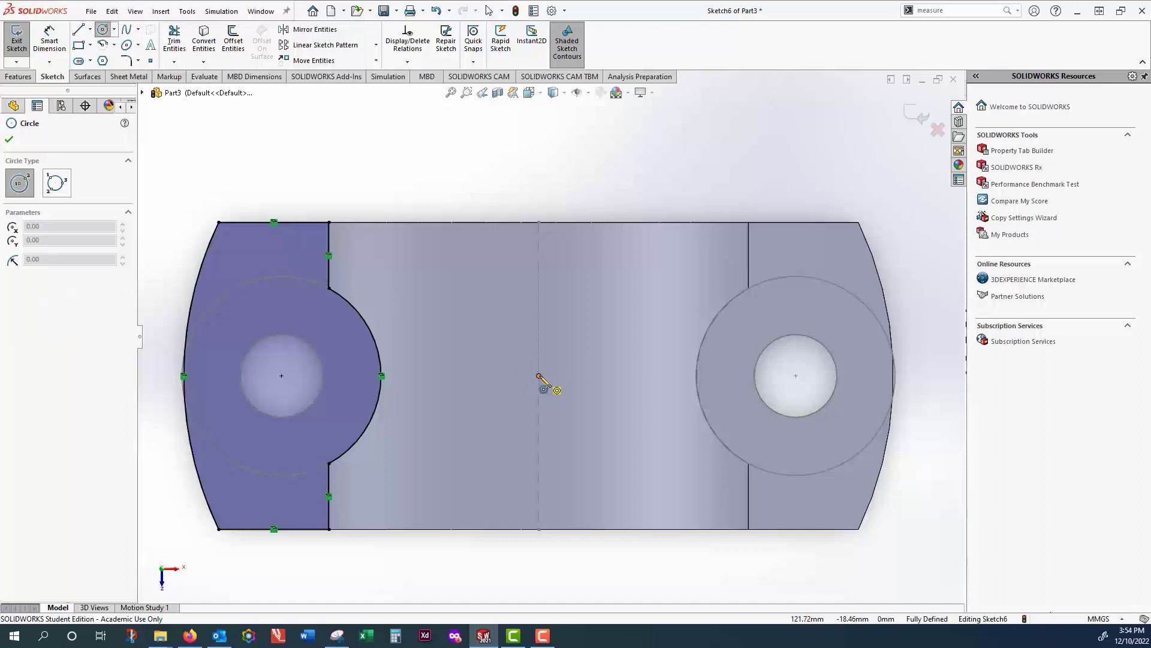
click(539, 375)
click(547, 374)
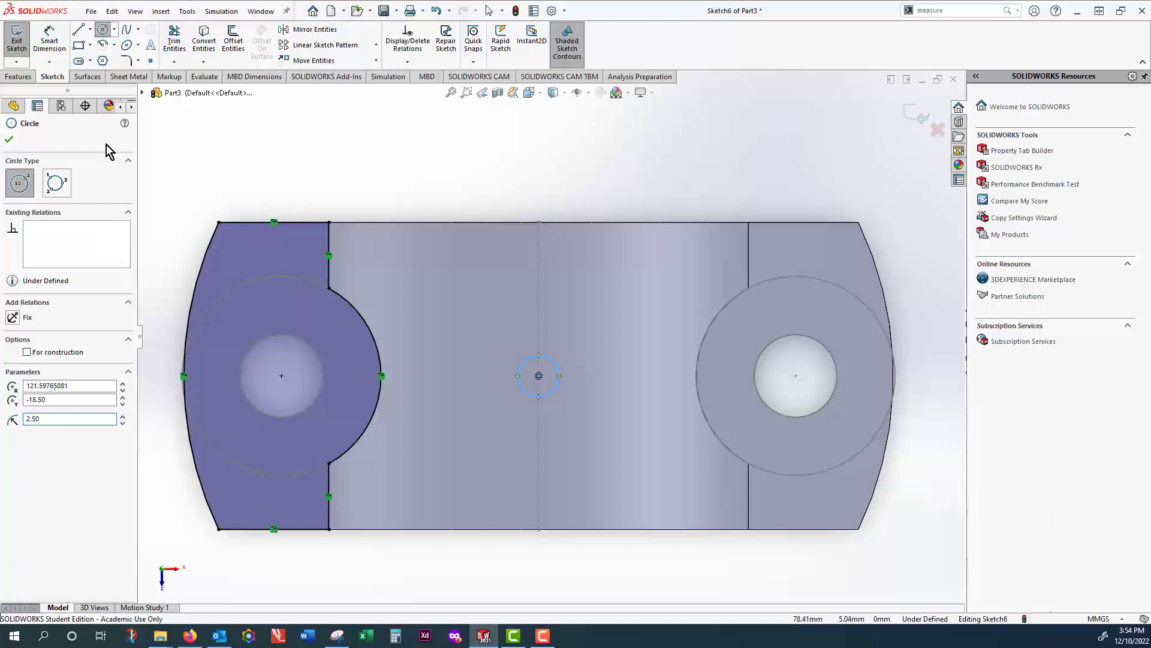
click(9, 141)
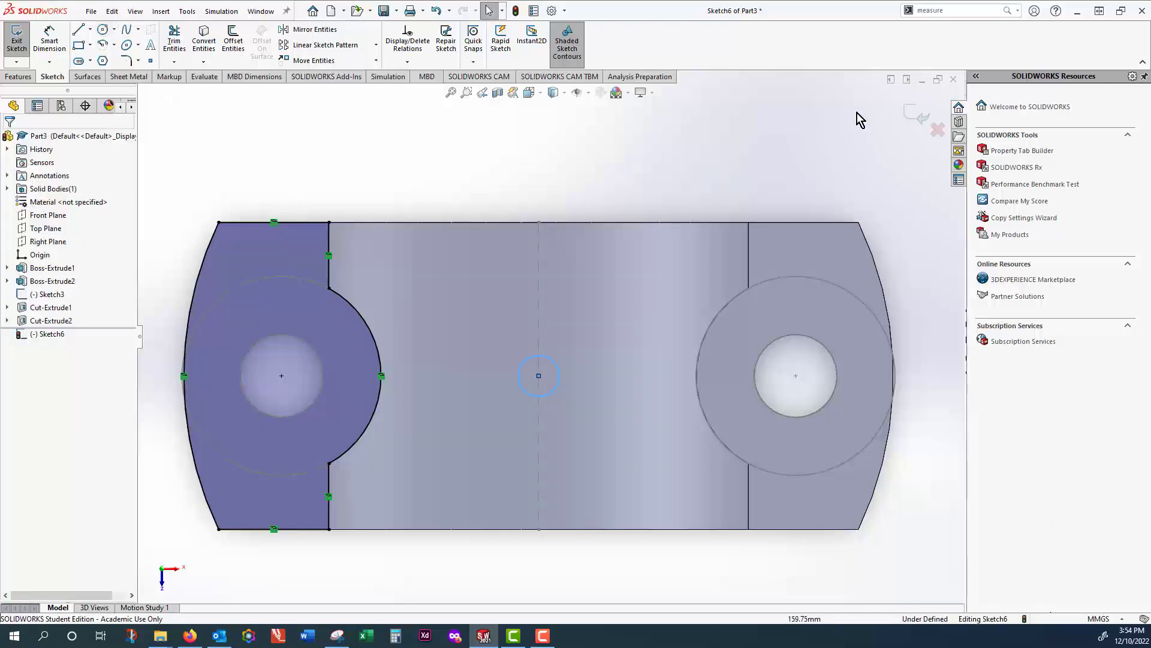
click(921, 120)
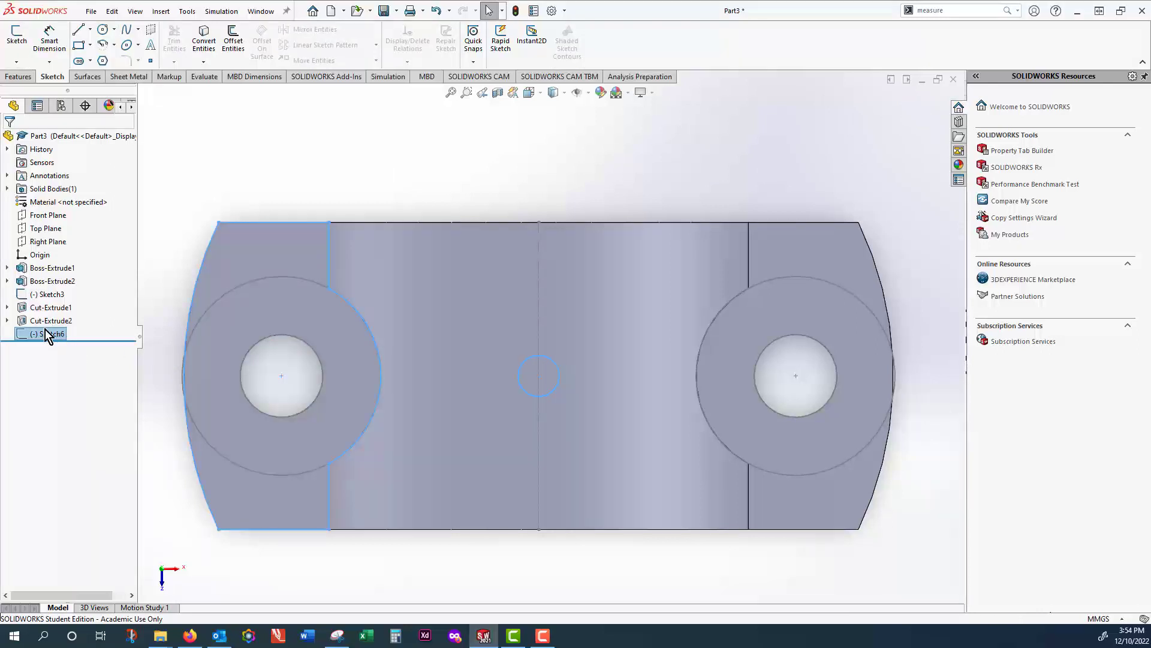
- Extrude-cut the sketch containing the left flange outline and the central circle 37 mm blind
click(18, 76)
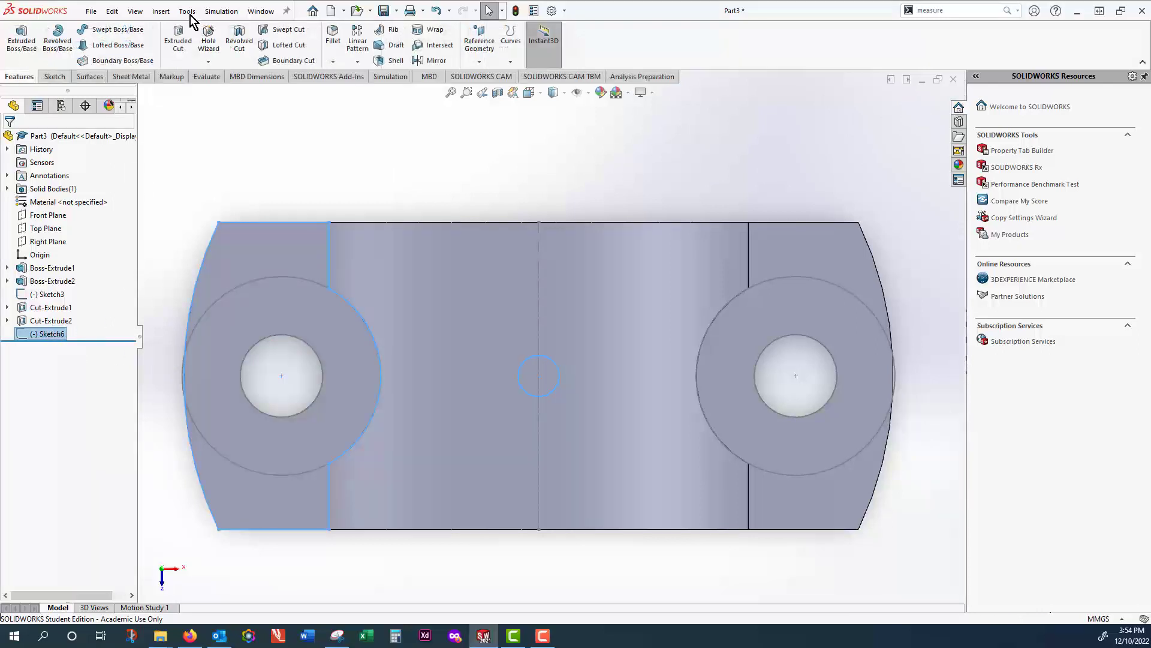
click(192, 44)
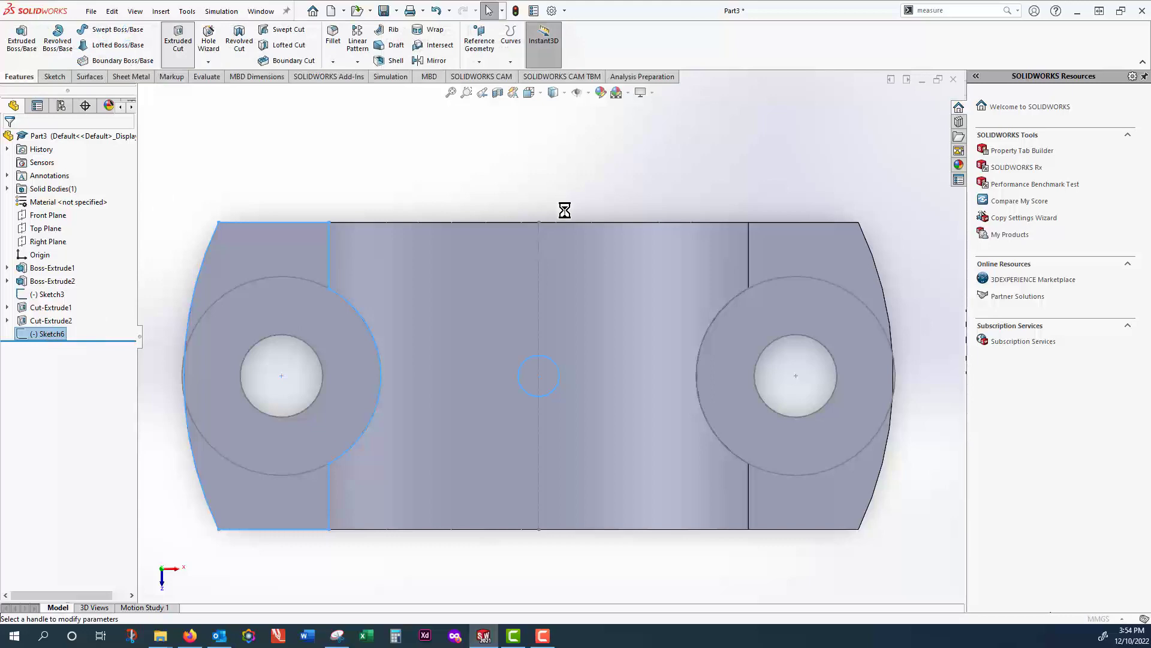
middle_drag(571, 195, 527, 231)
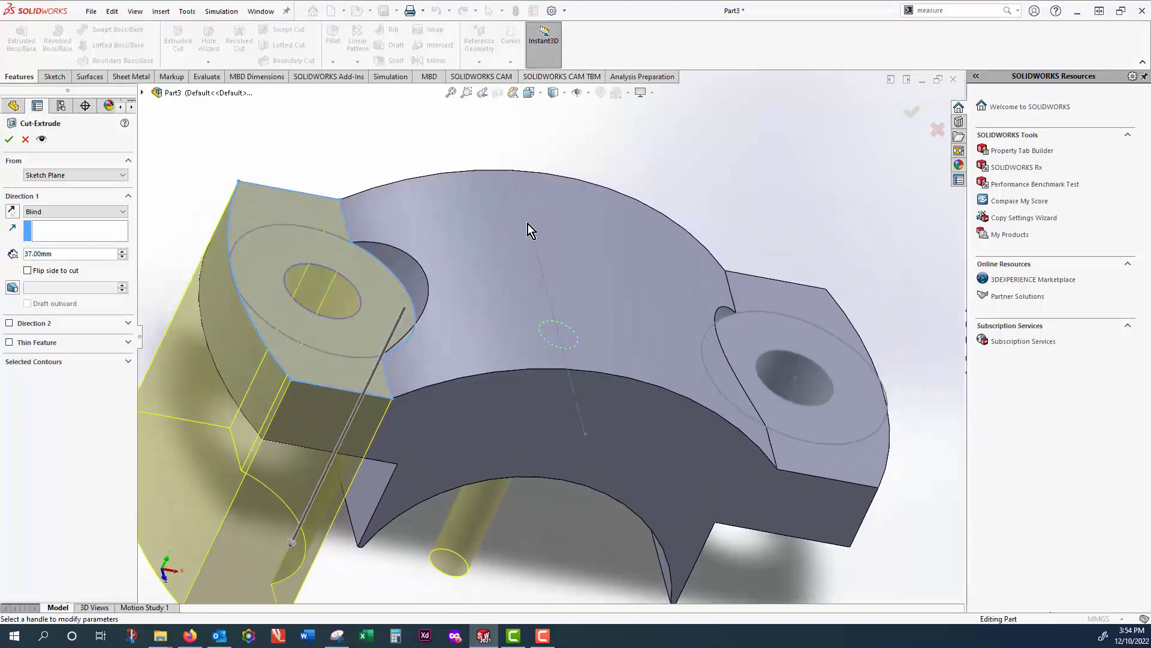
click(9, 139)
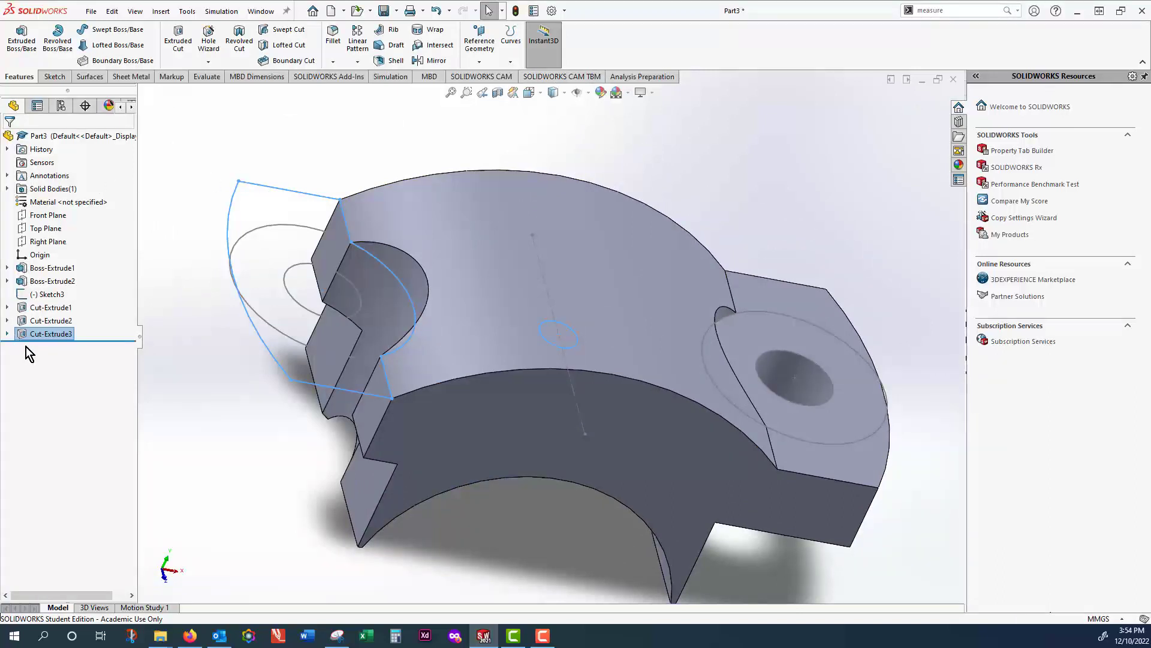
- Try reversing the direction of the latest cut, discard the edit, and undo the cut
right_click(55, 333)
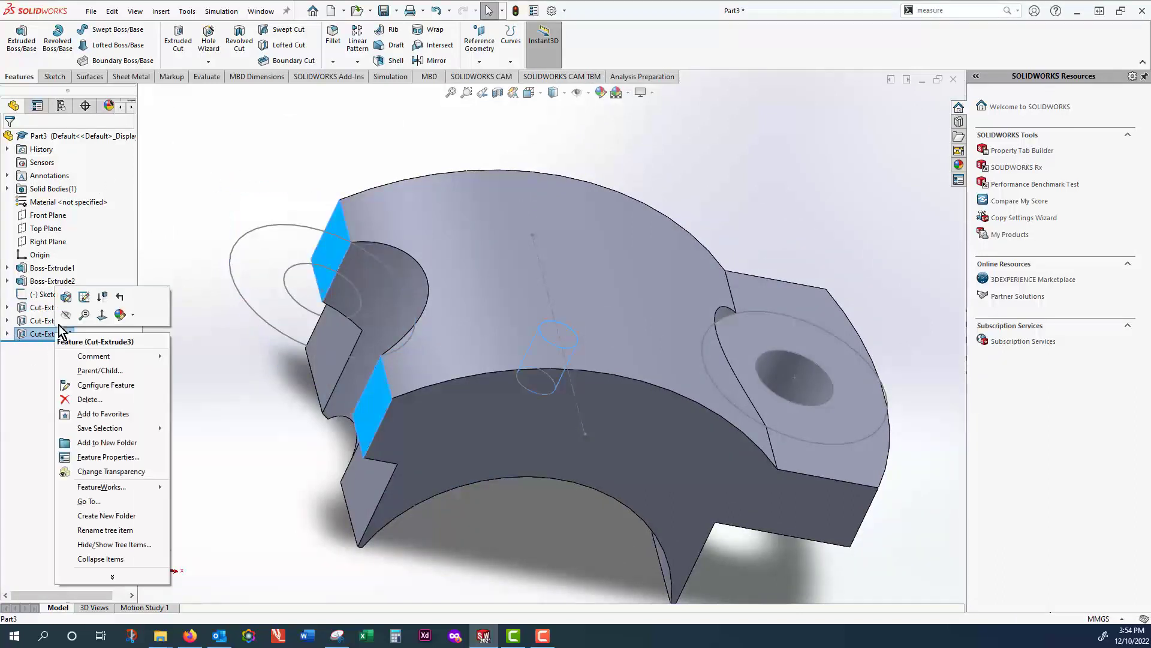
click(66, 297)
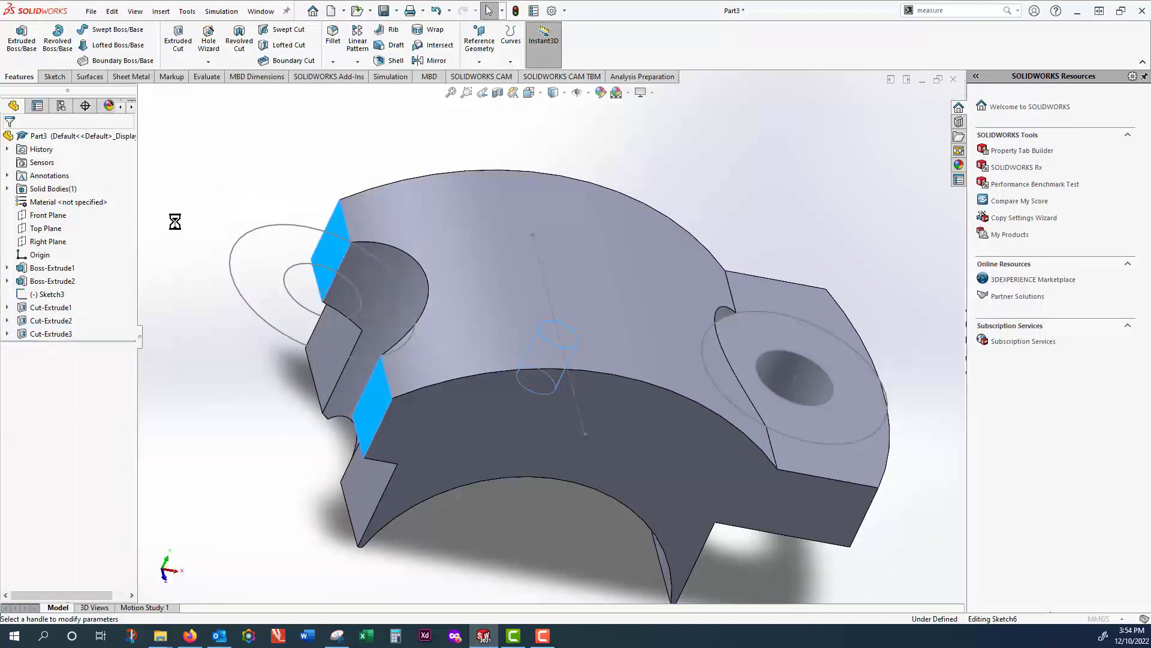
click(12, 212)
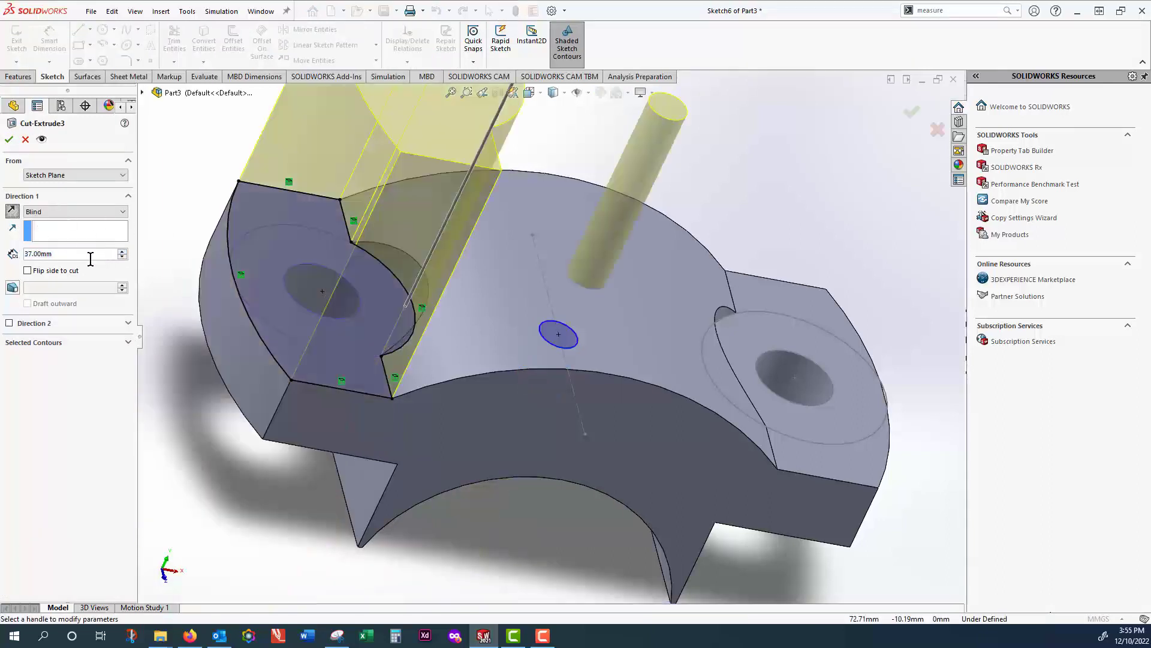
click(25, 140)
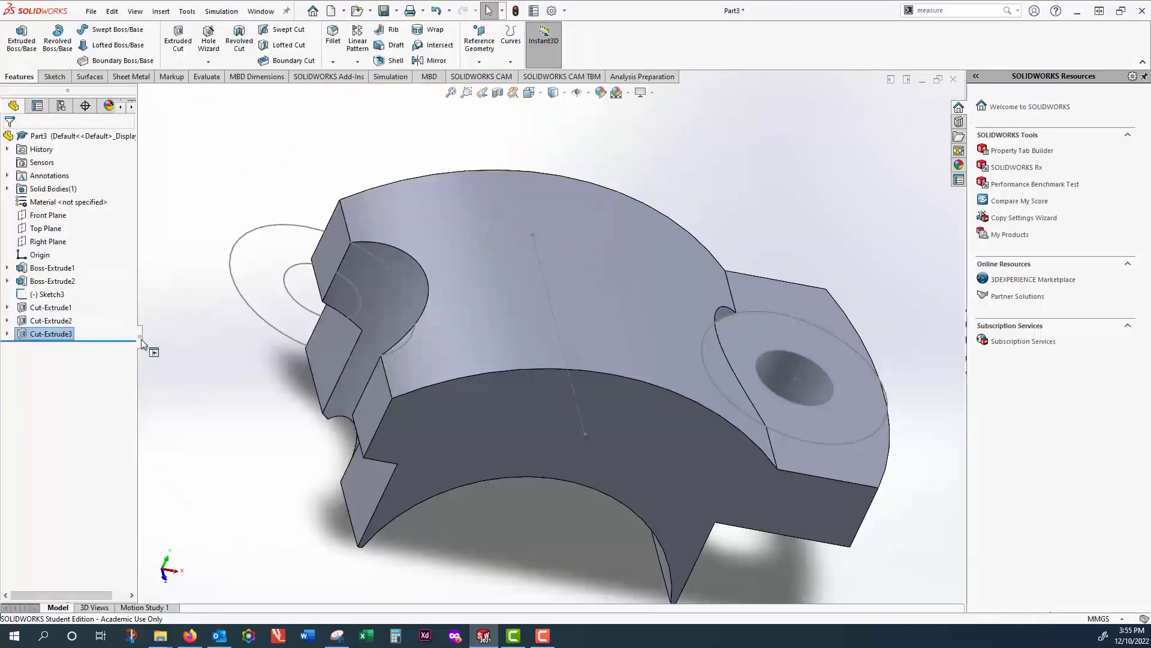
key(ctrl+z)
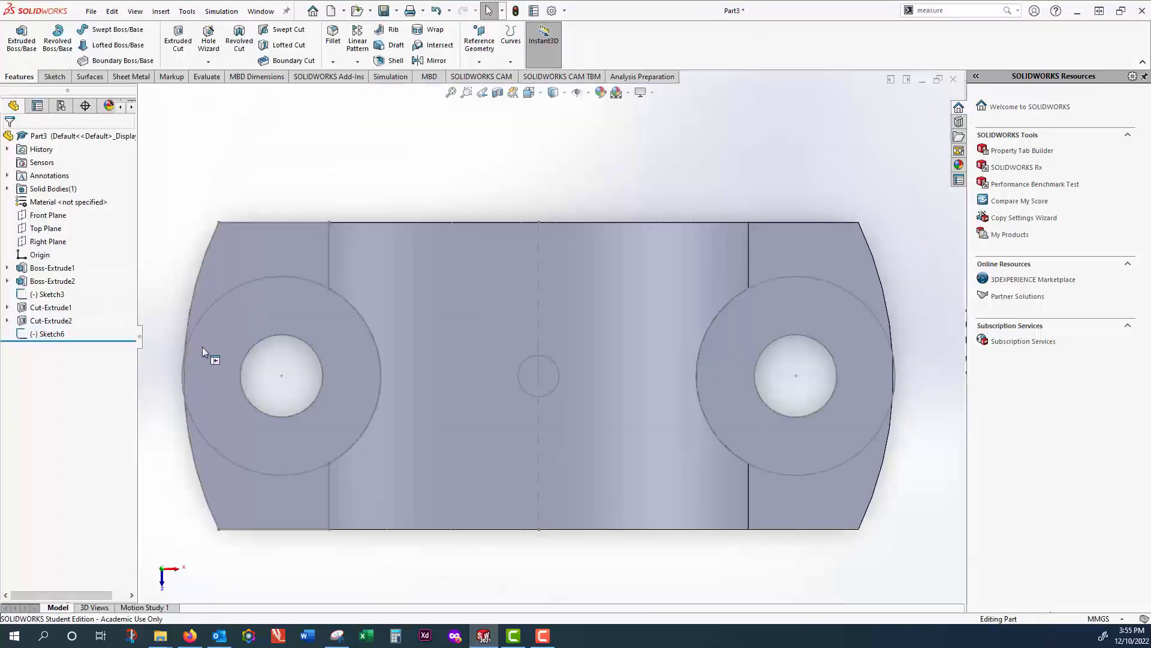
- Edit the latest sketch, delete the converted left flange outline to leave only the central circle, and exit the sketch
click(62, 335)
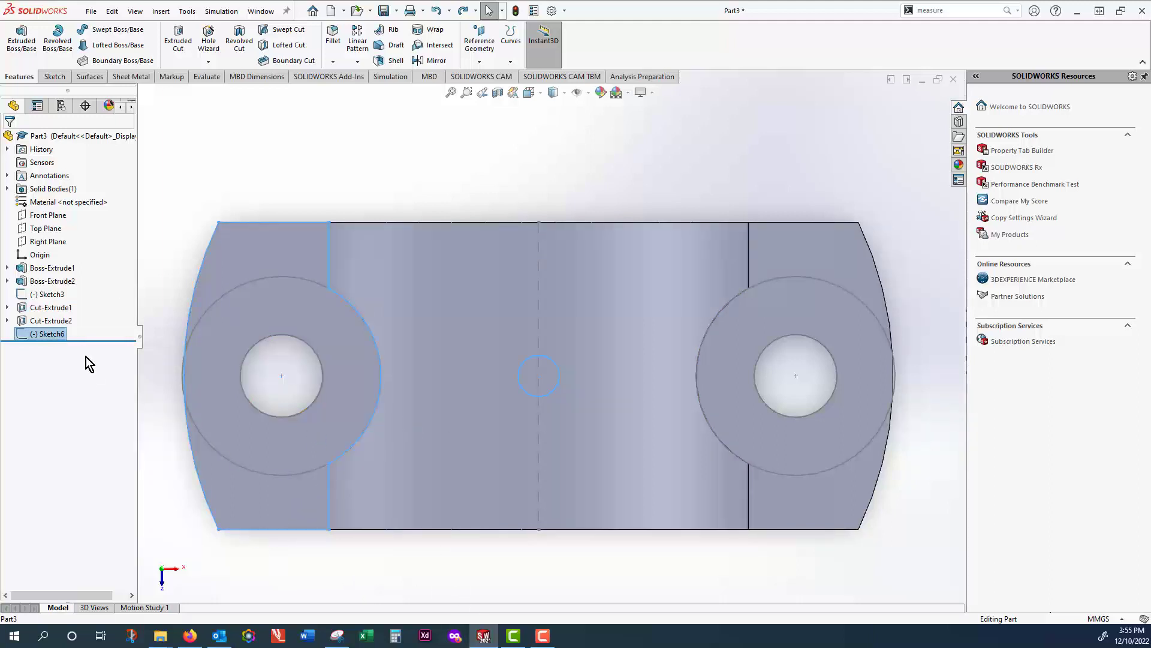
right_click(58, 341)
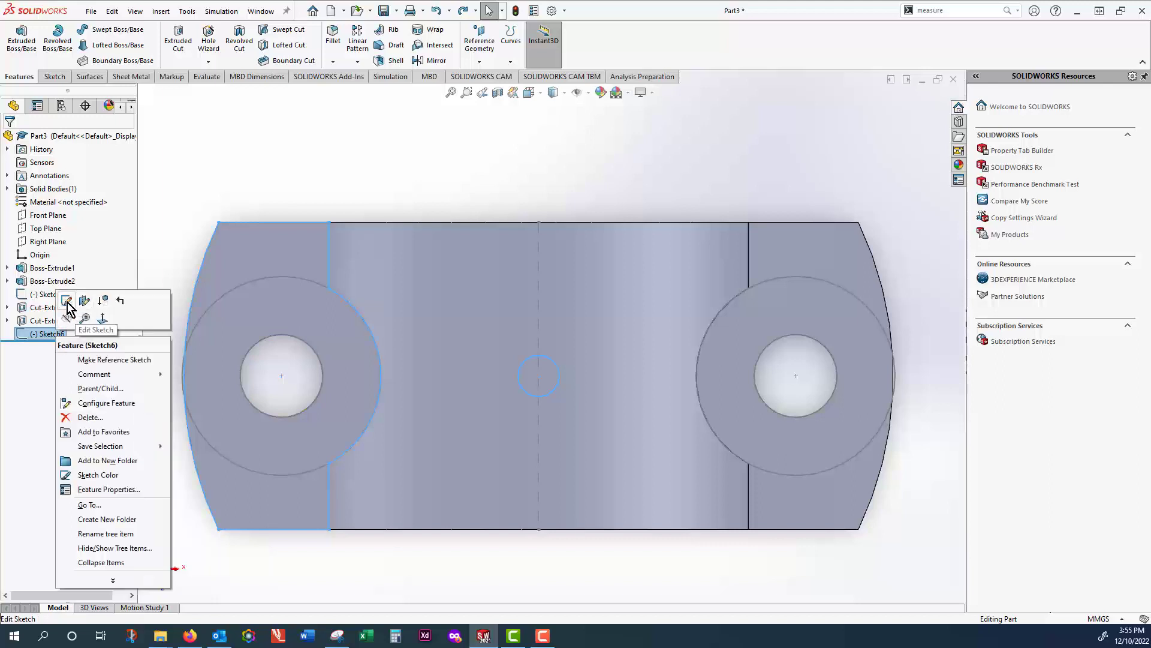
click(87, 291)
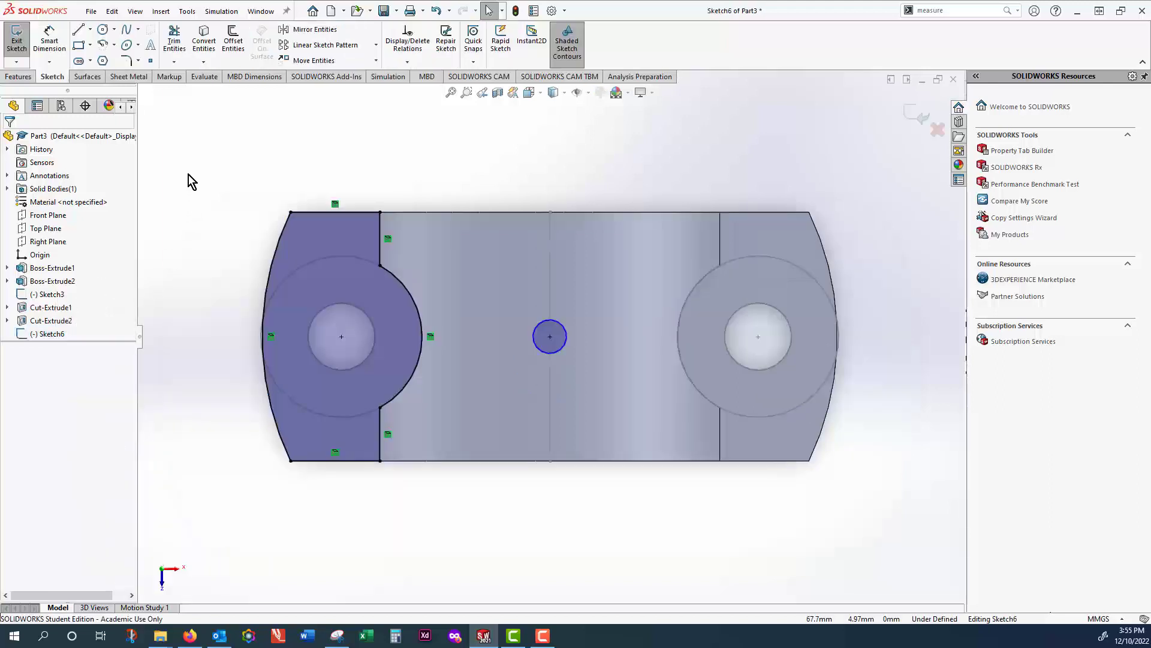
mouse_move(187, 170)
mouse_down()
mouse_move(373, 307)
mouse_move(458, 487)
mouse_up()
click(458, 487)
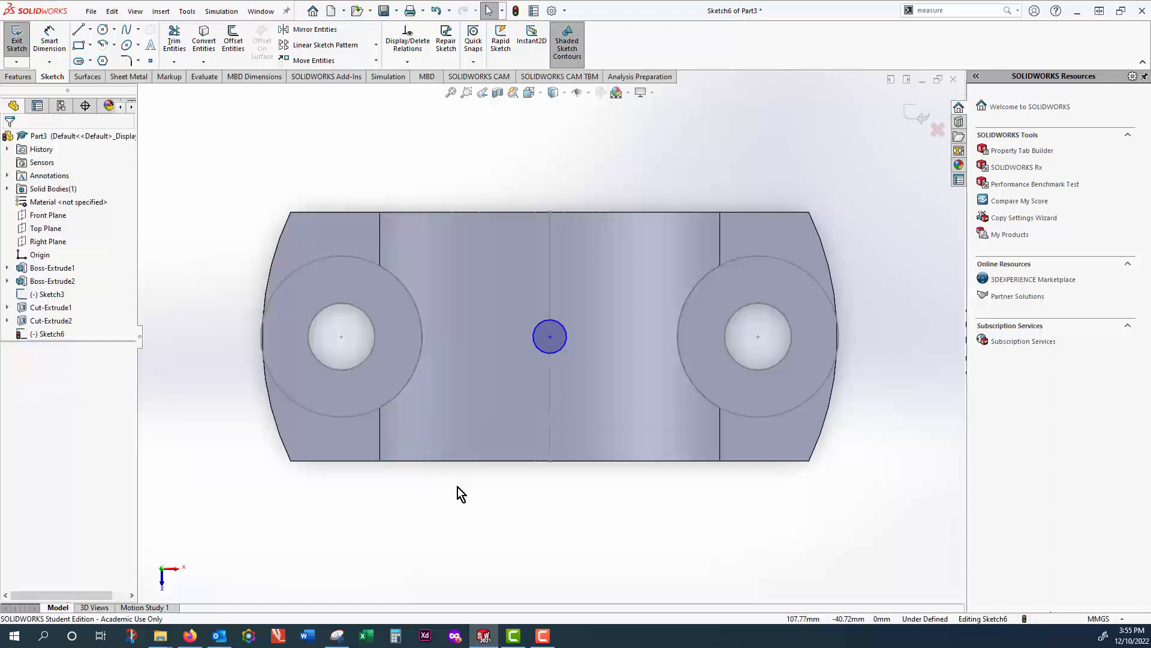
click(917, 115)
- Extrude-cut the central circle through the arched top with a Mid Plane end condition and a 37 mm depth
middle_drag(747, 182, 709, 122)
click(75, 334)
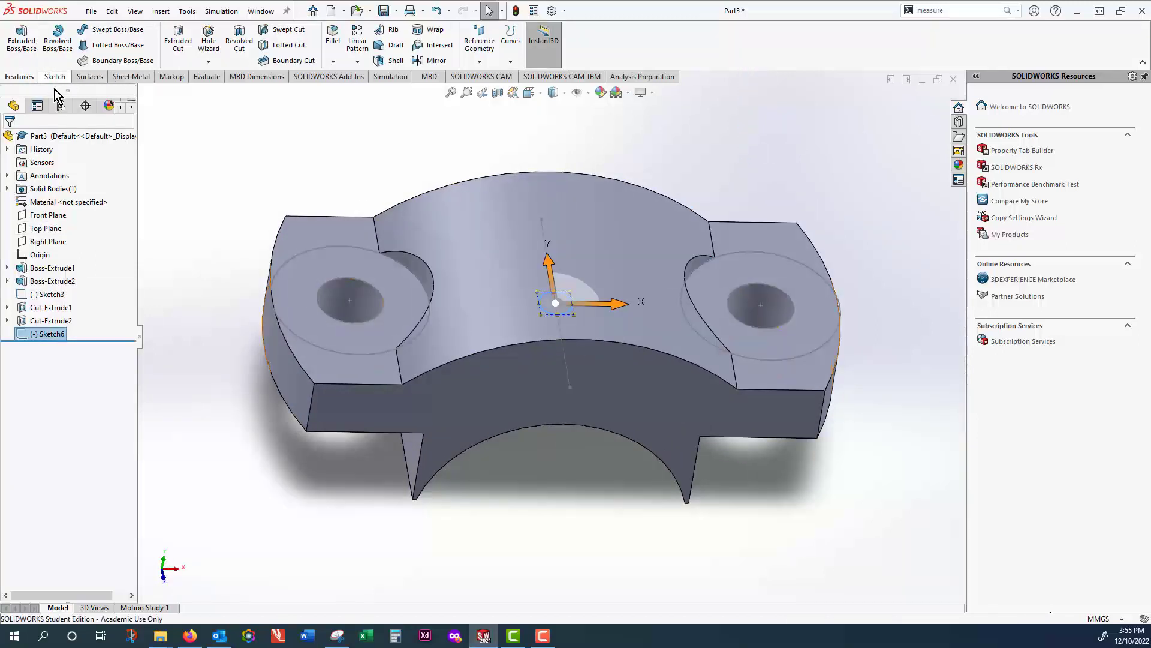
click(178, 41)
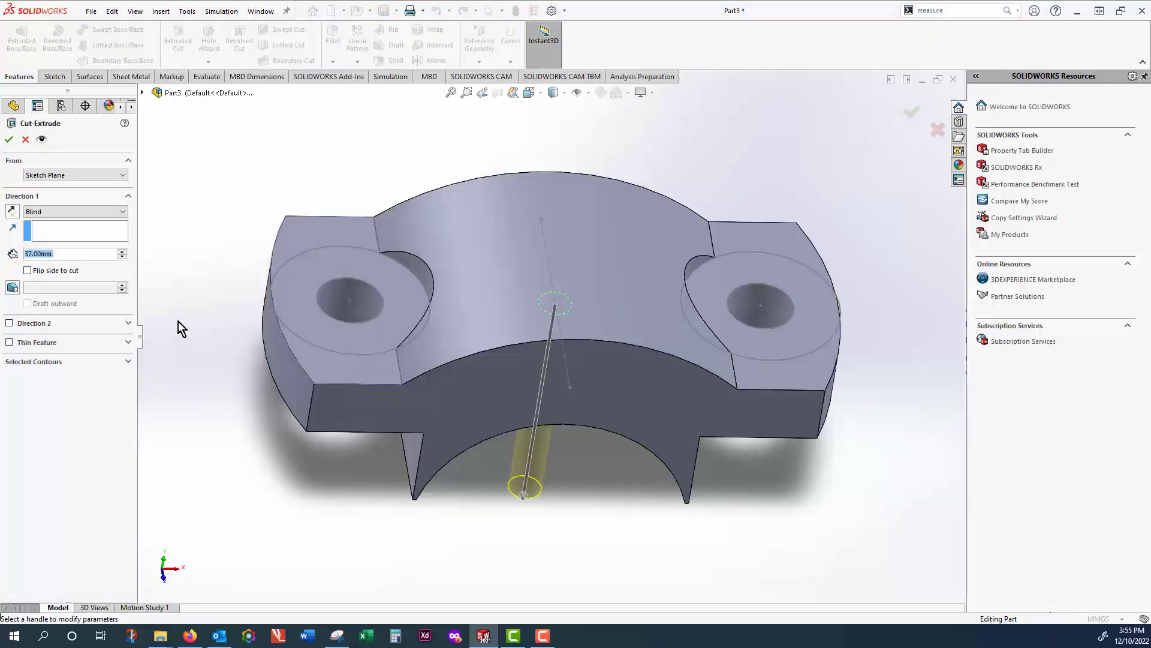
click(11, 211)
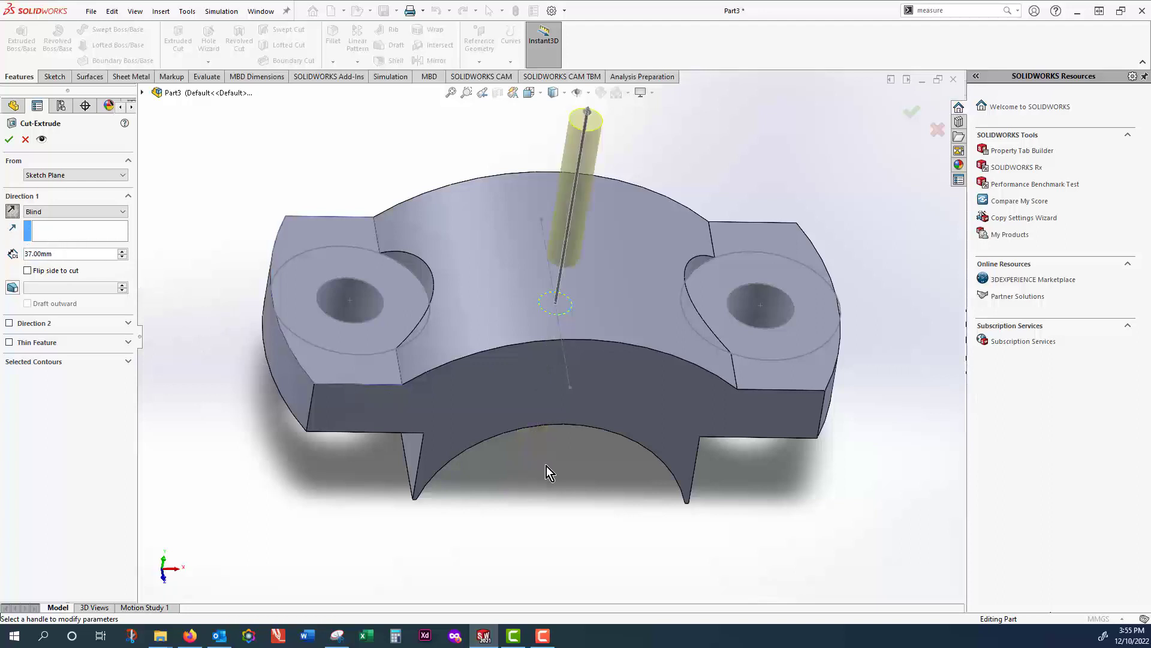
middle_drag(545, 466, 544, 415)
click(71, 216)
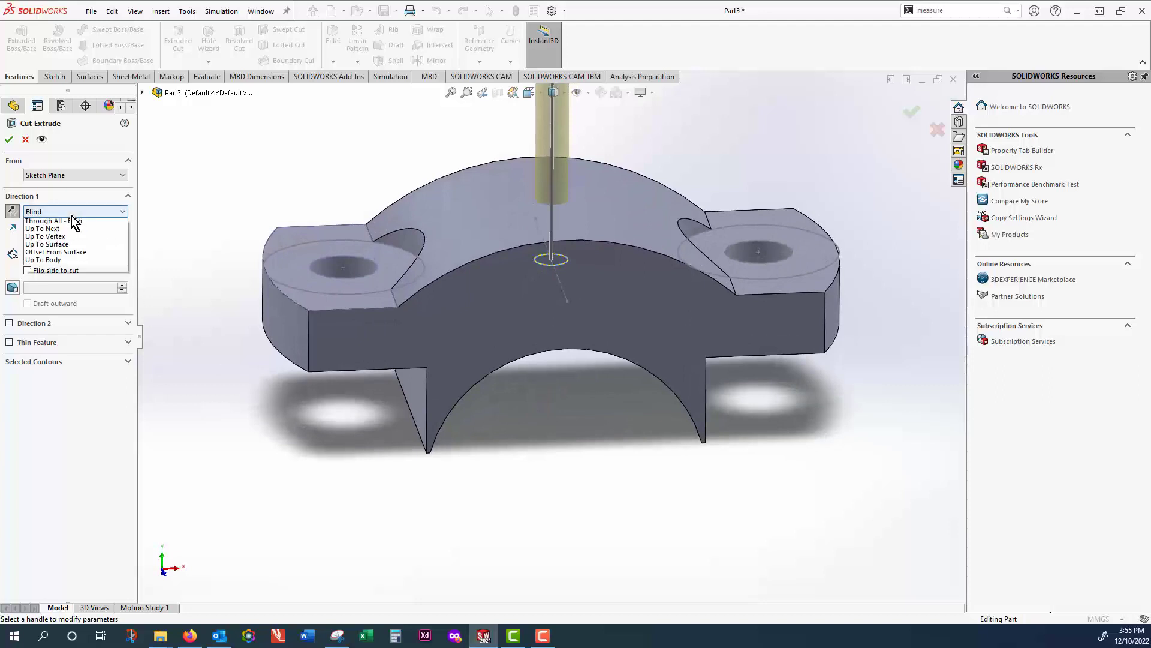
click(71, 227)
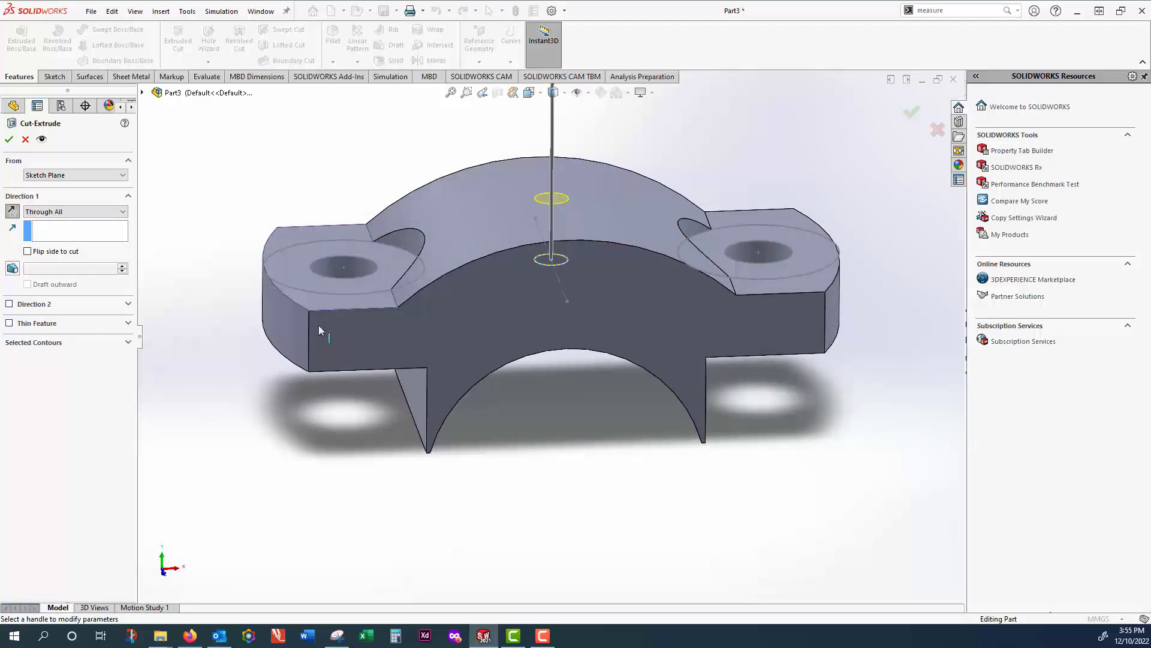
click(73, 216)
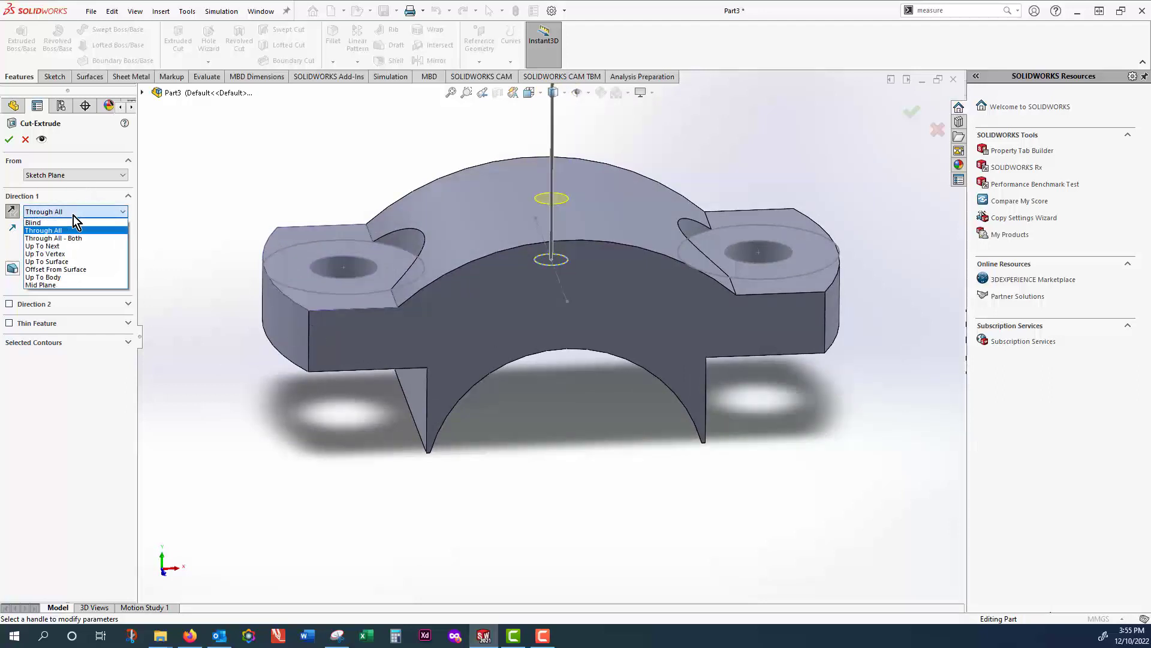
click(57, 284)
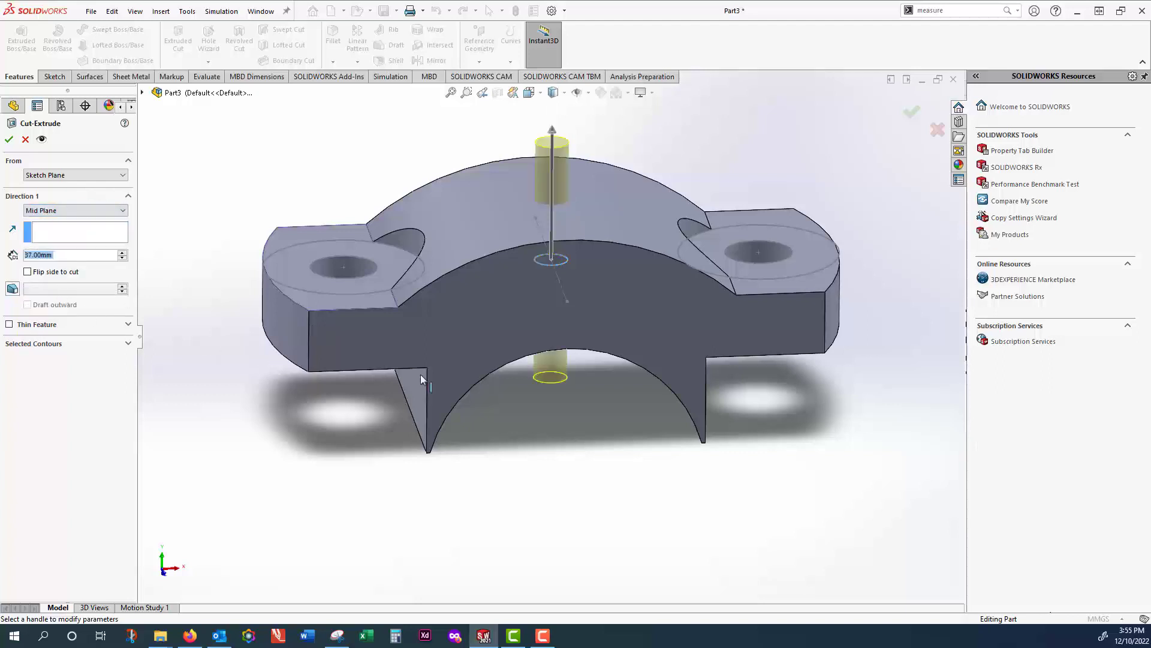
click(8, 141)
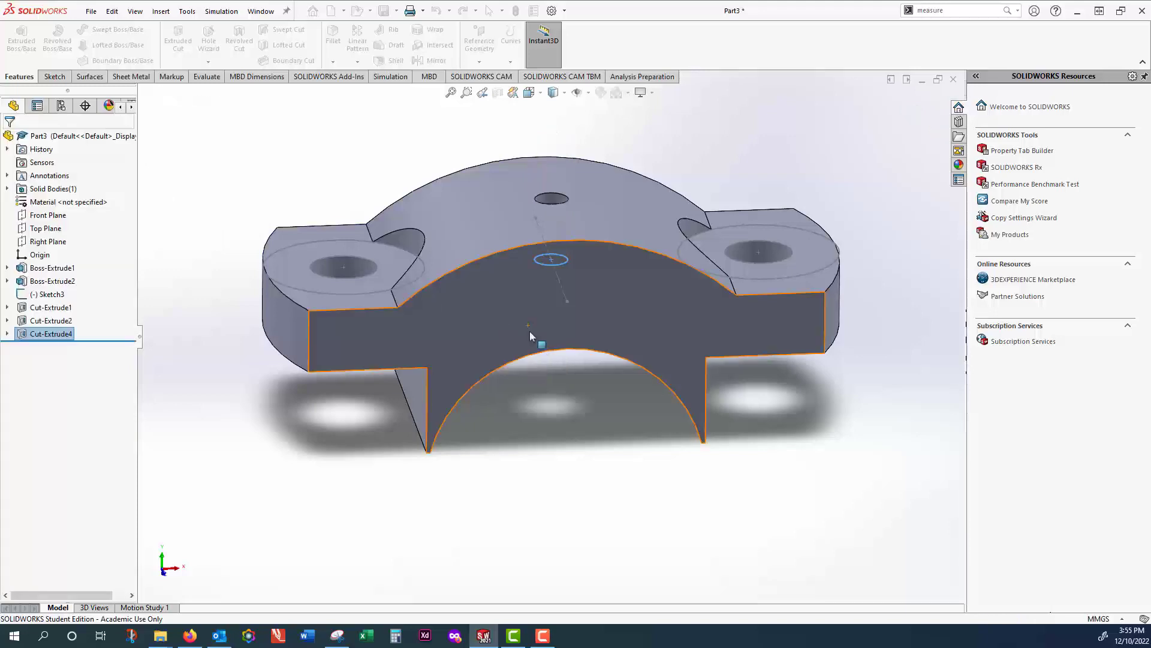
- Save the part as "upper block" in the task3 folder and close it
middle_drag(621, 432, 545, 468)
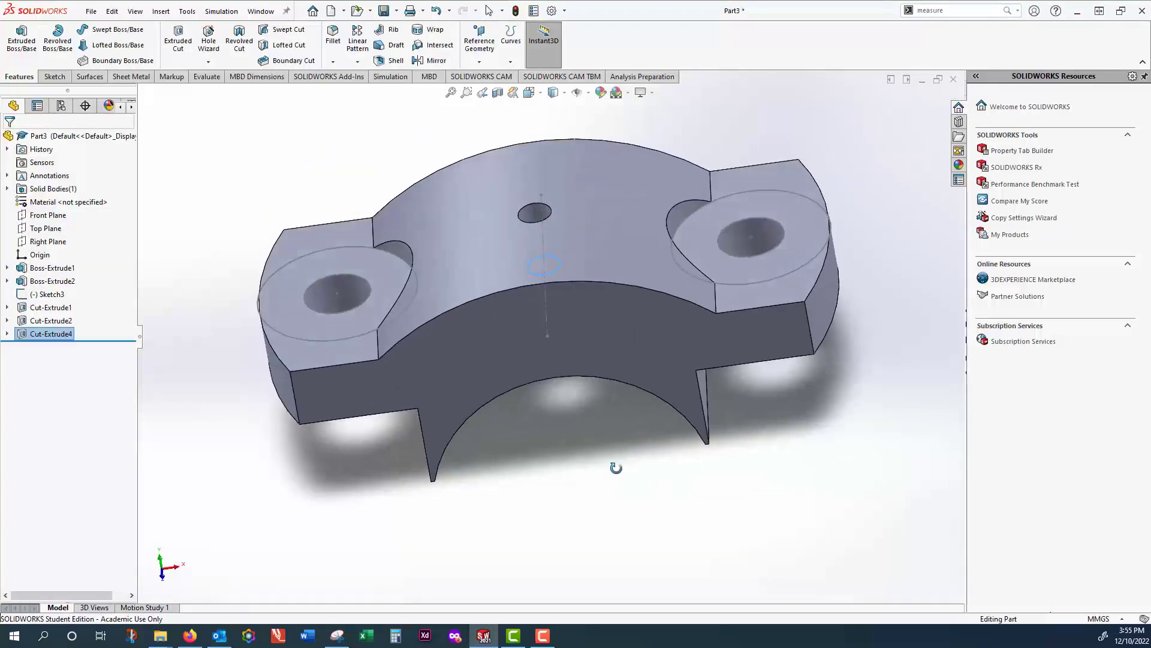
click(917, 118)
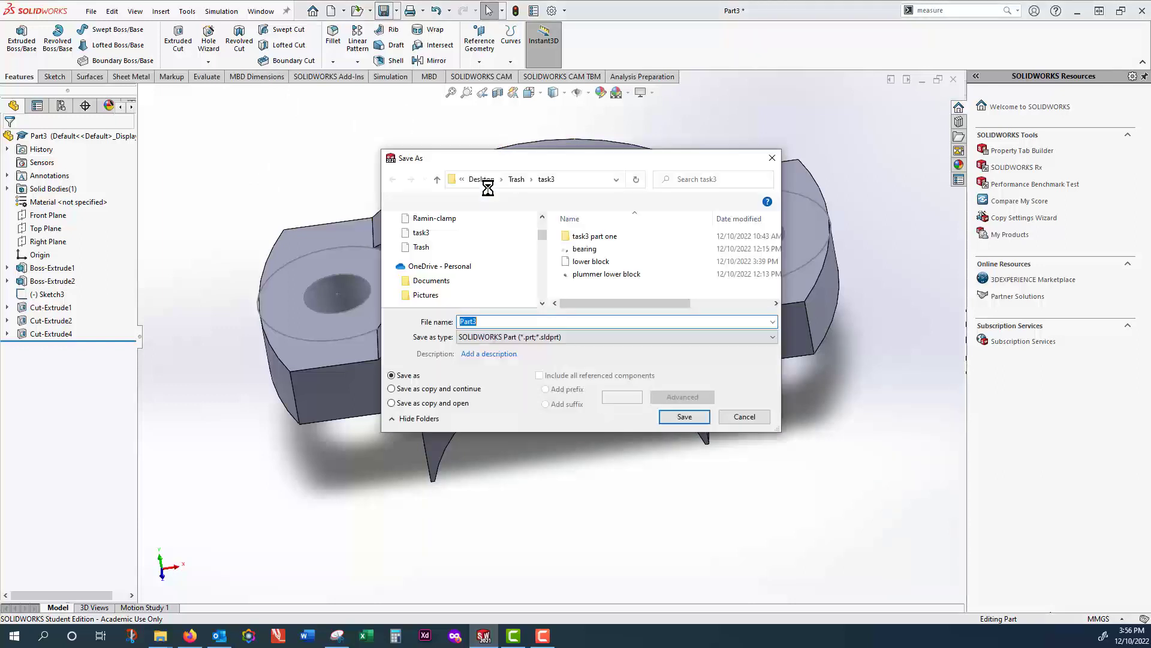
click(586, 266)
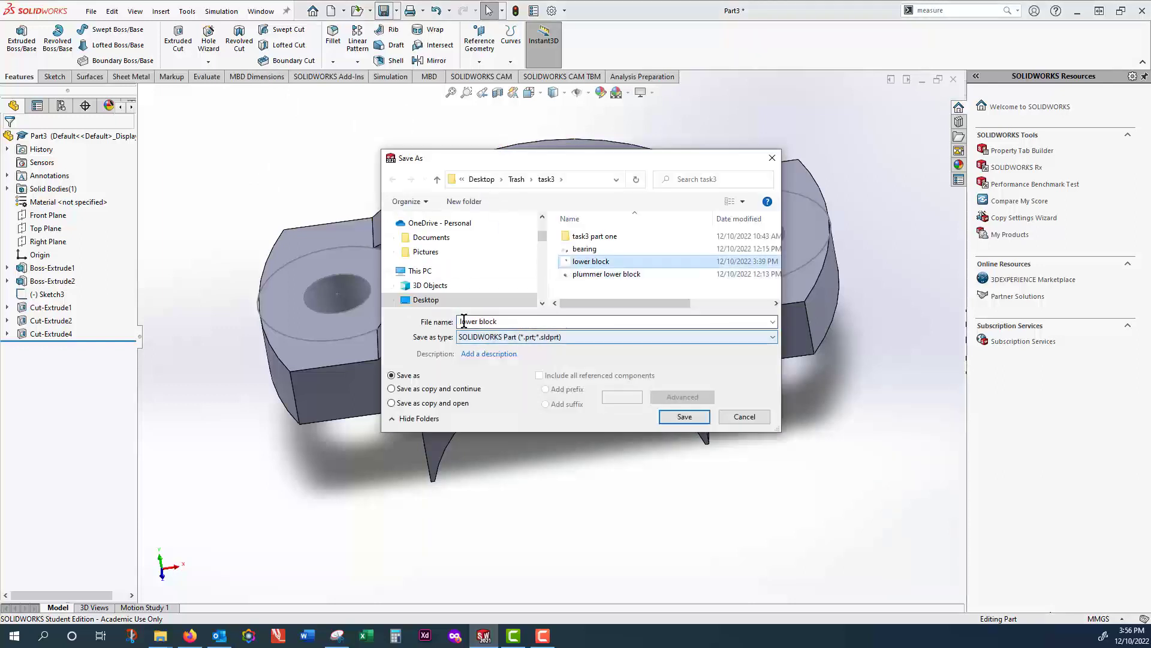
double_click(464, 322)
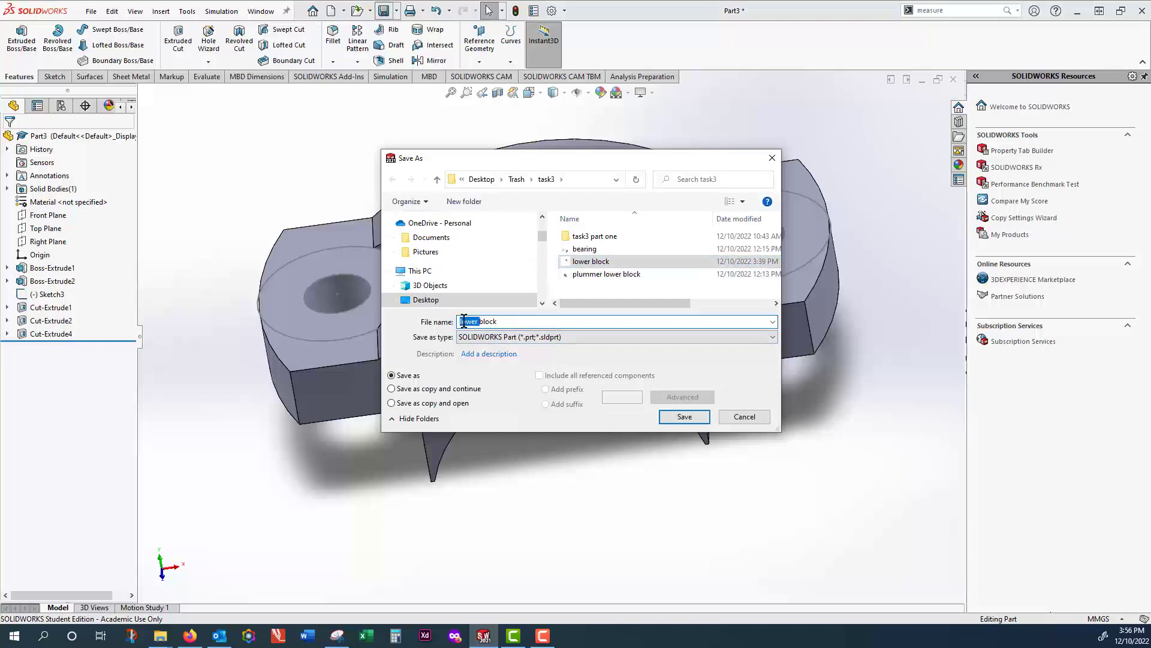
text(upp)
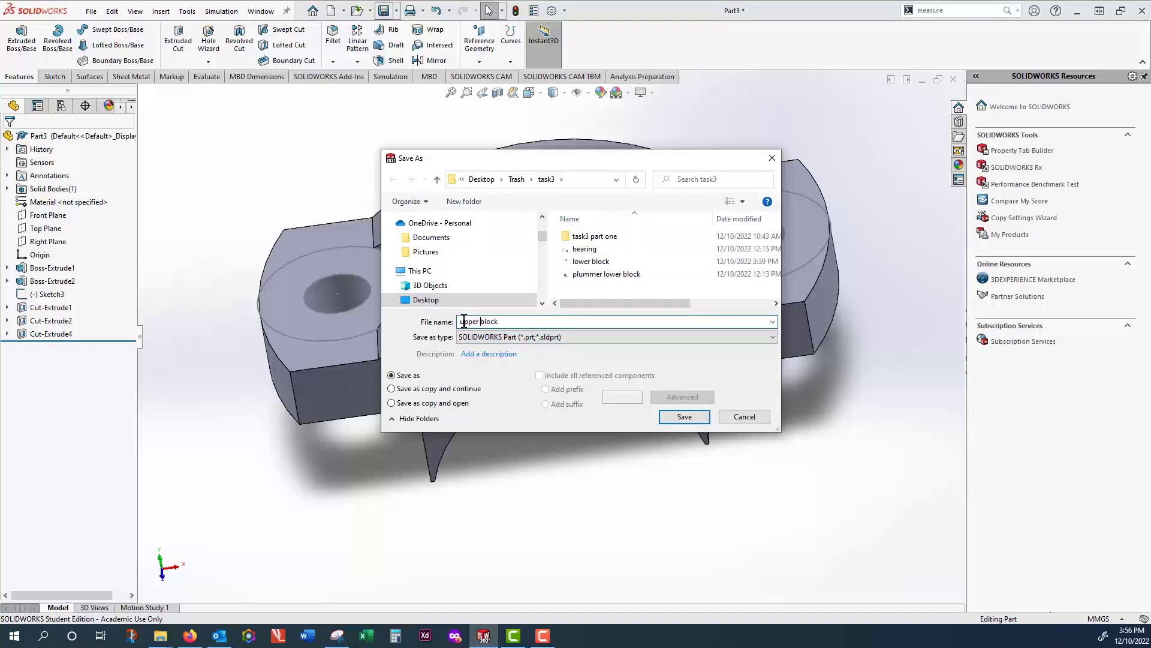
key(Return)
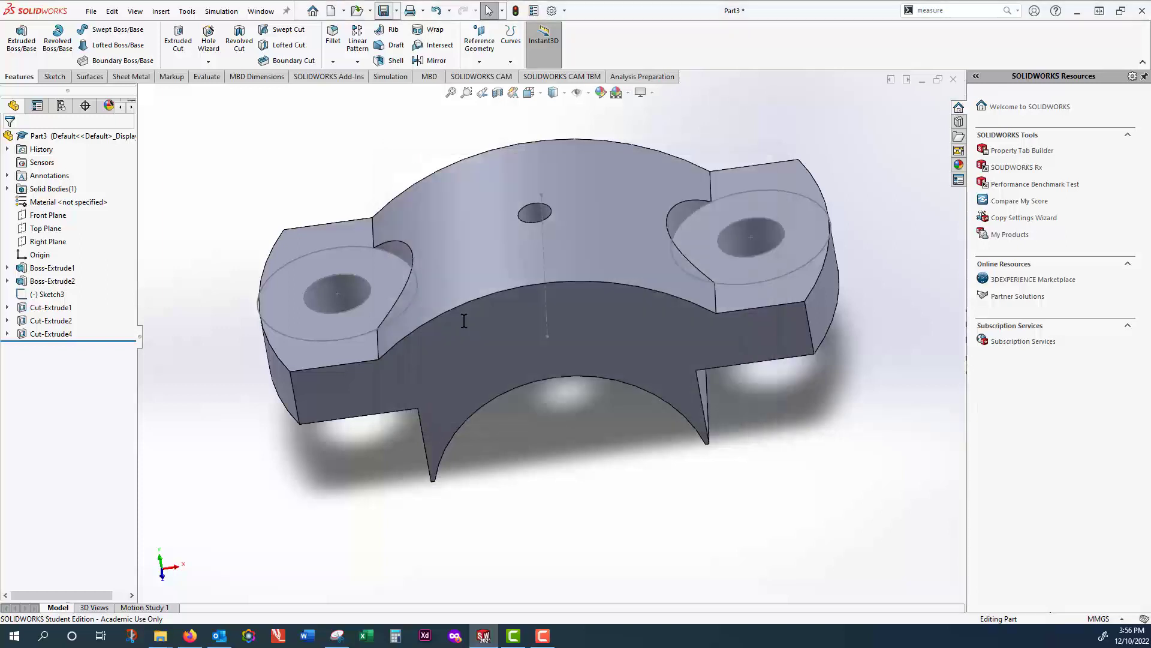
click(954, 79)
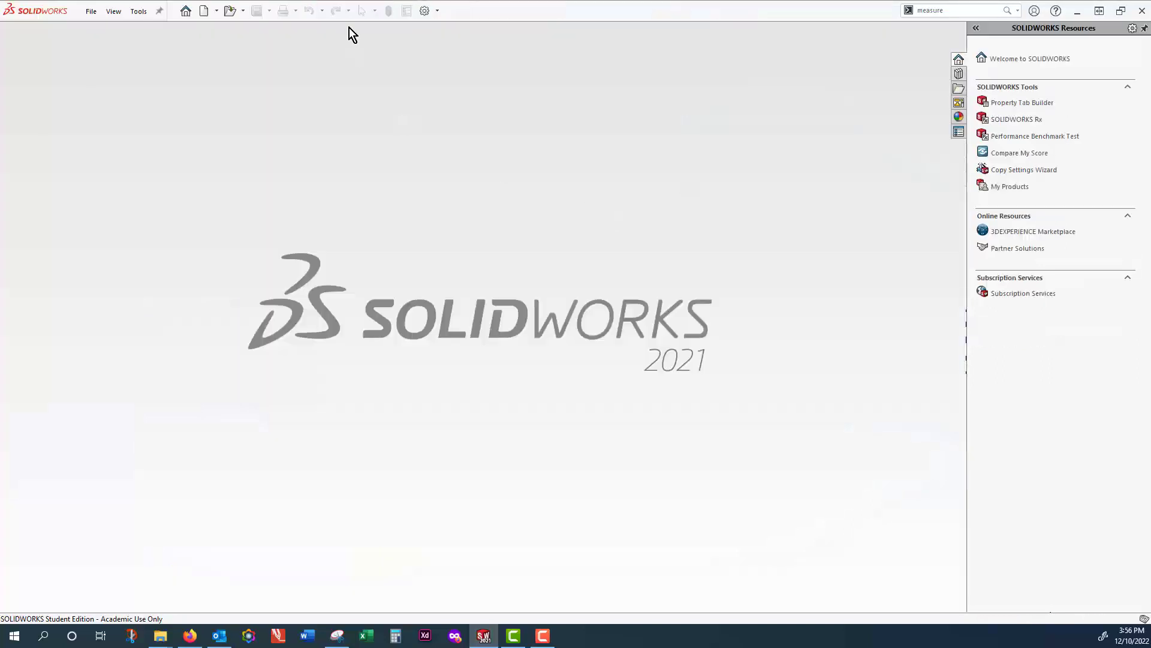
- Create a new assembly and place the bearing part from the task3 folder as its first component
click(204, 12)
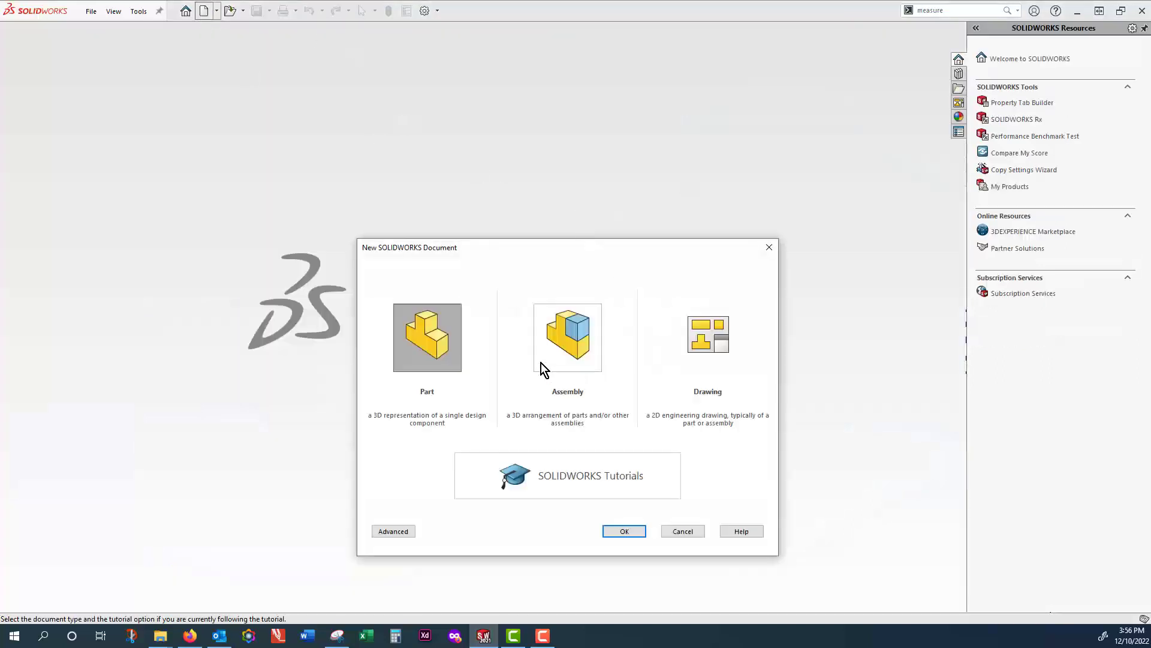
click(570, 357)
click(639, 531)
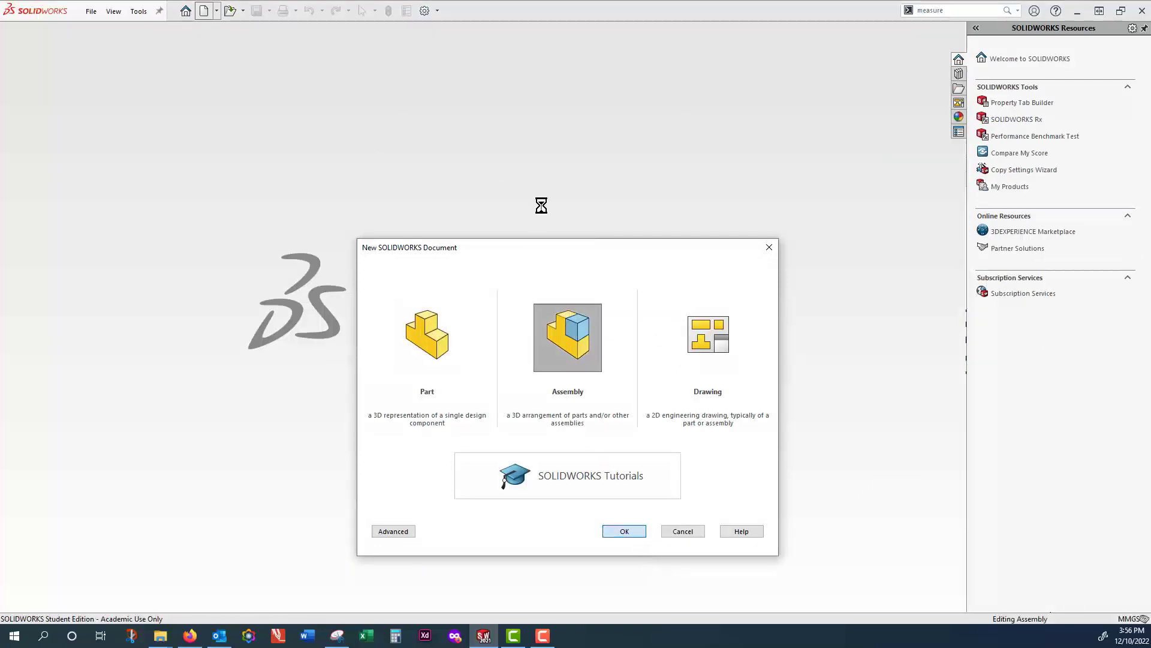
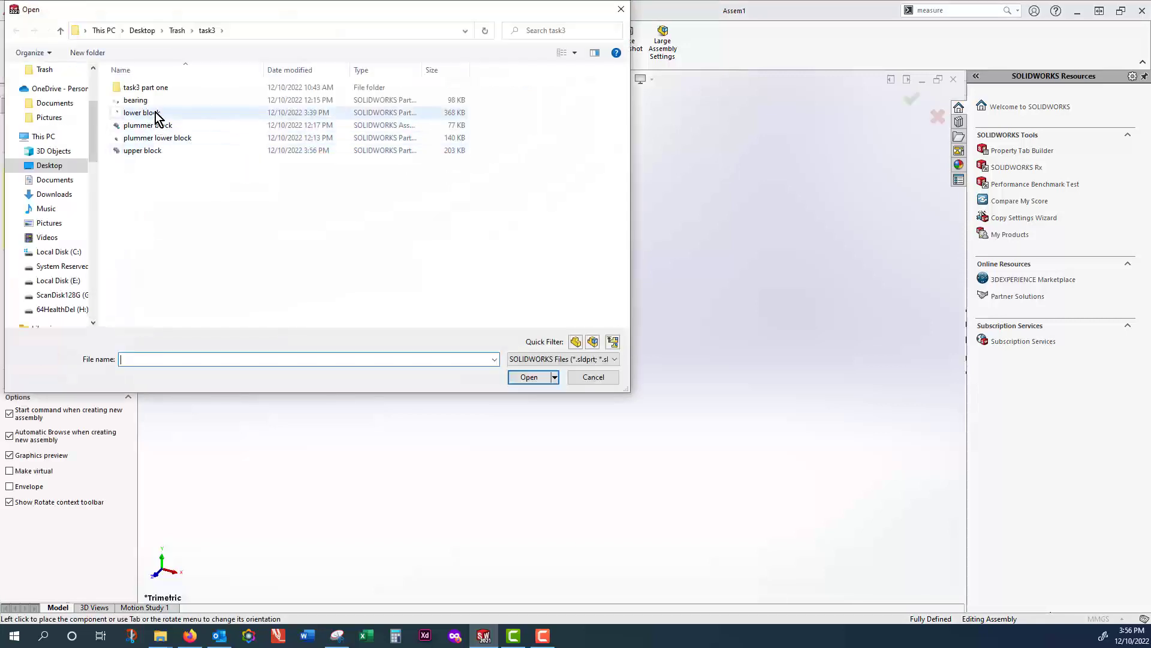
click(155, 103)
click(540, 378)
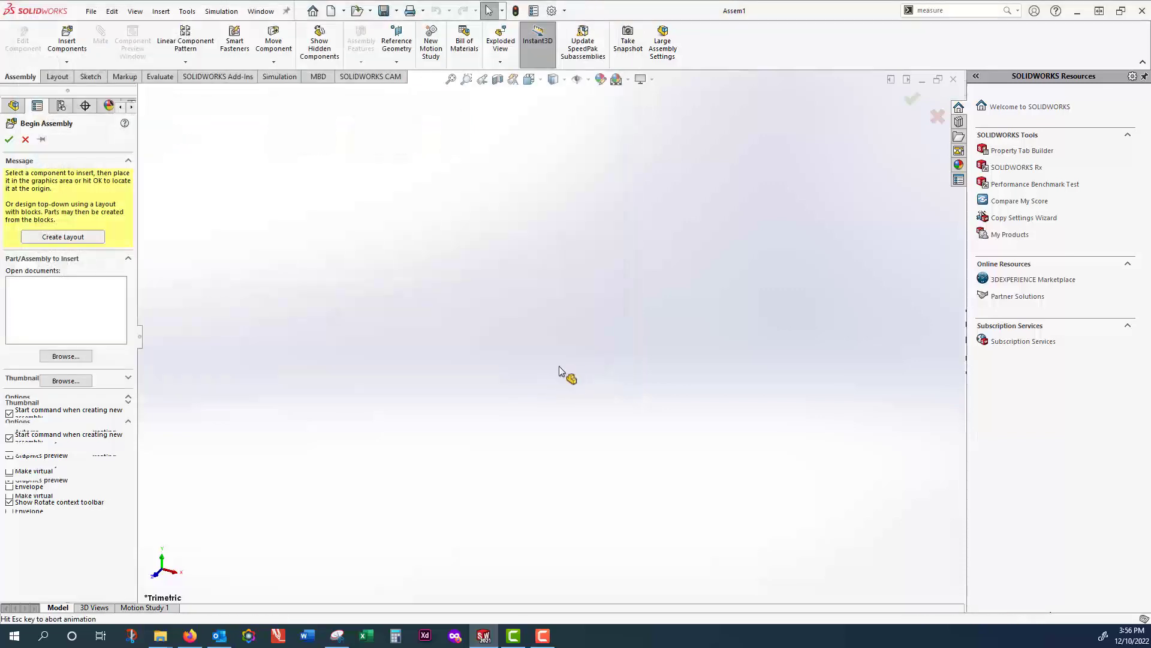
click(452, 284)
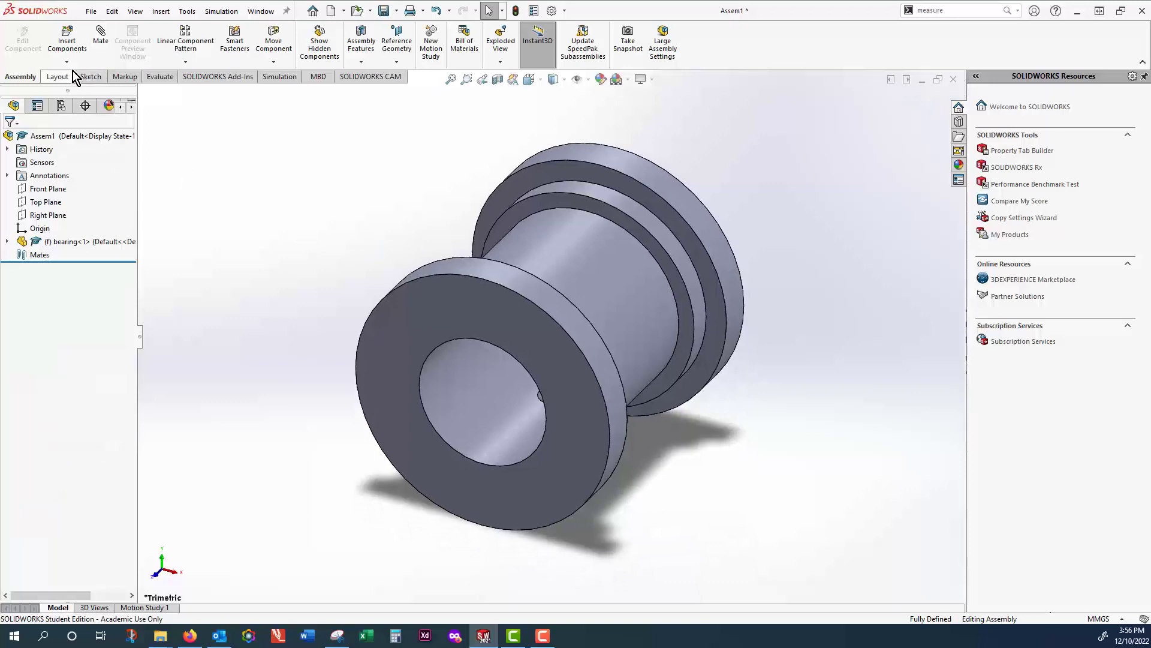
- Insert the lower block part into the assembly and place it beside the bearing
click(68, 63)
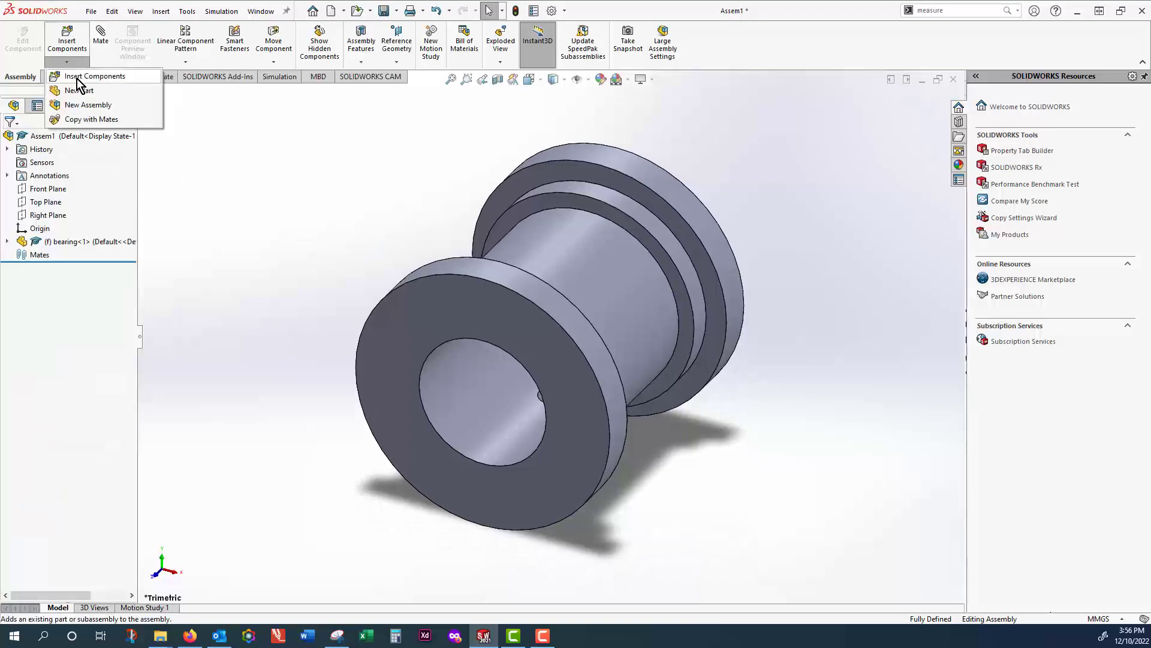
click(77, 77)
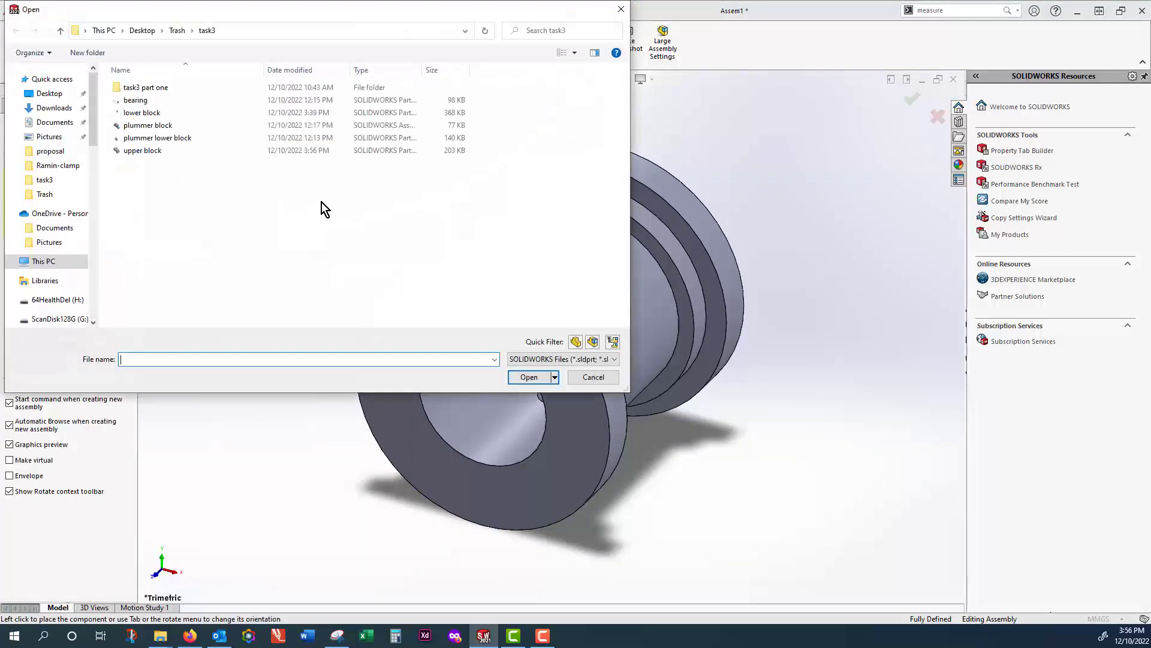
click(160, 112)
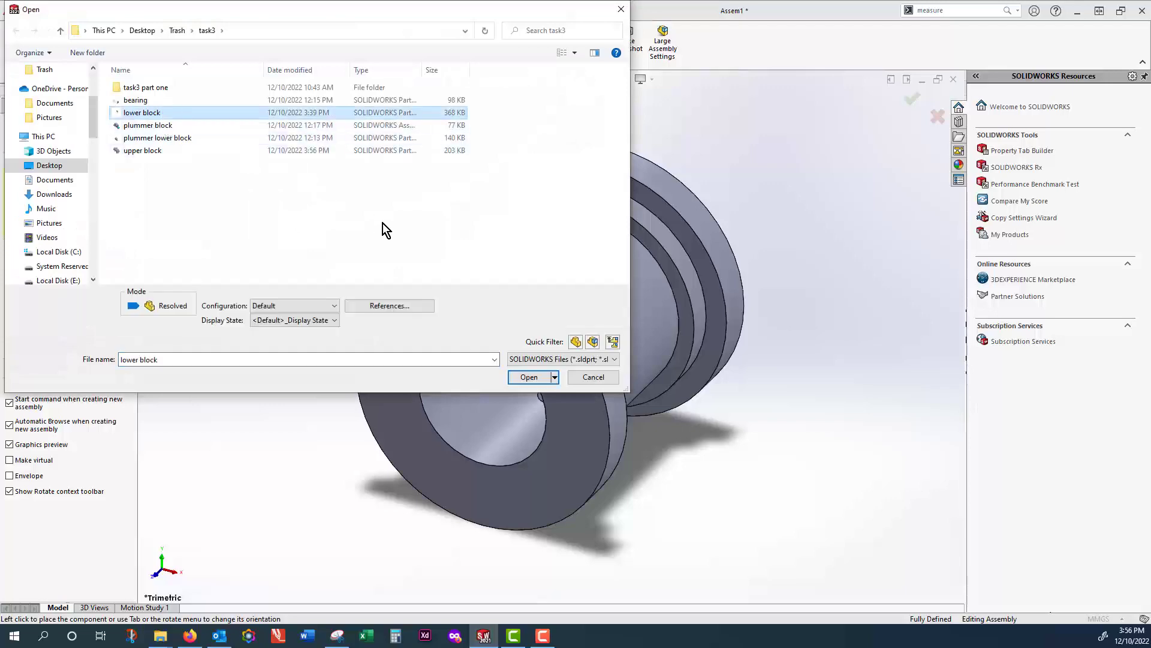
click(527, 377)
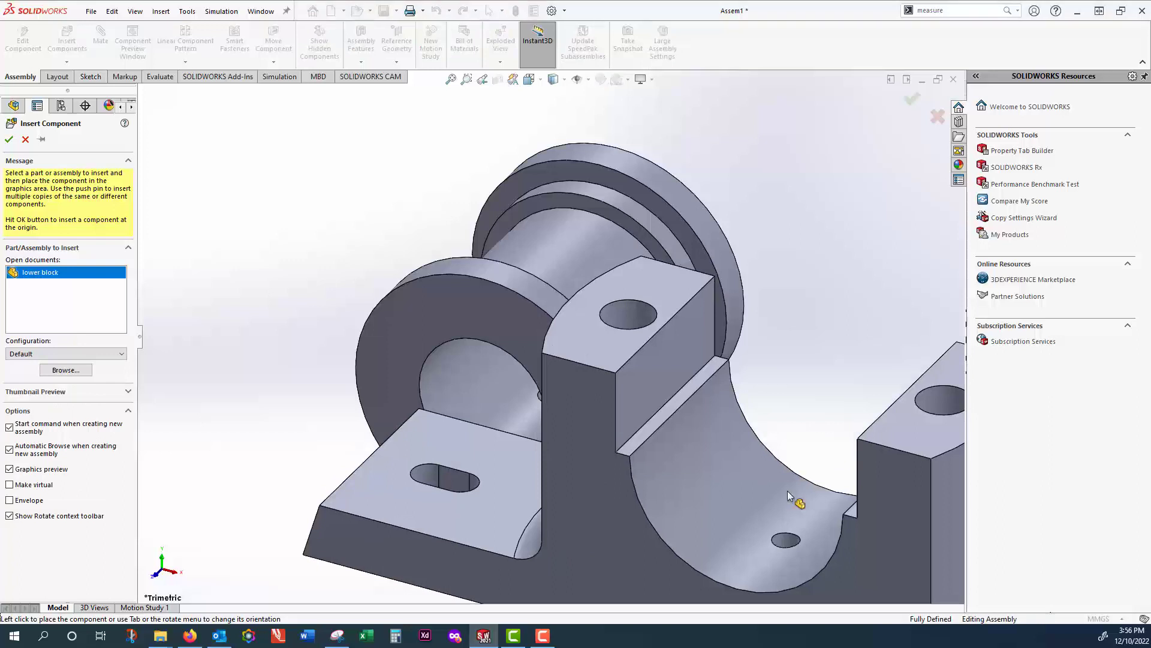
click(271, 308)
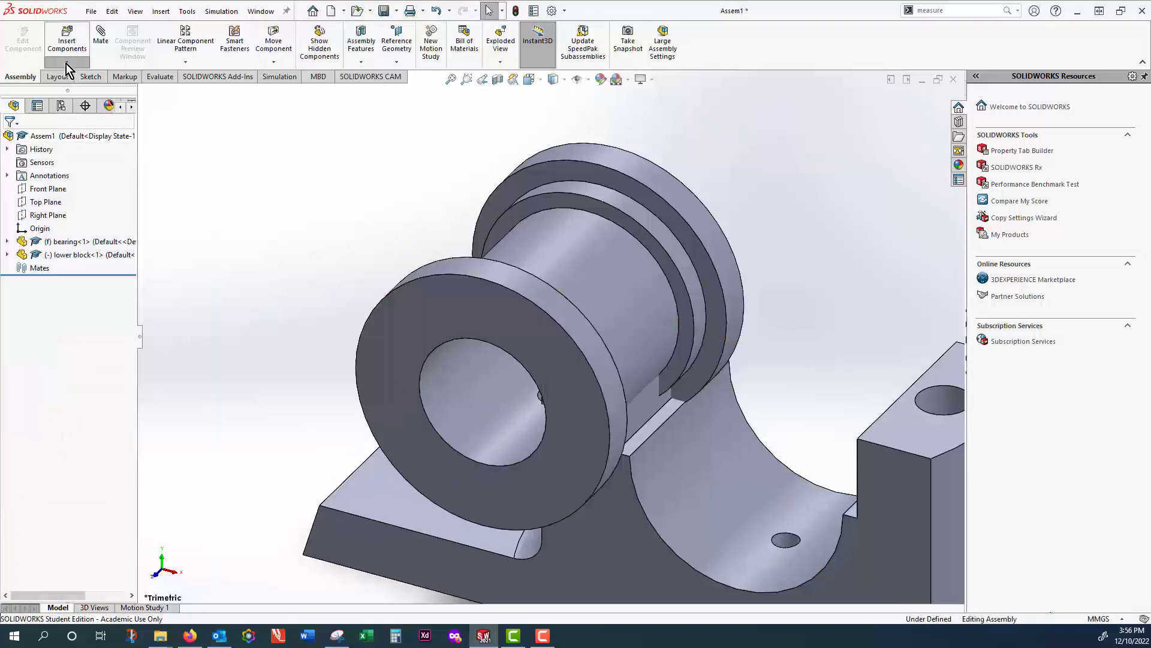
- Insert the upper block part into the assembly and place it near the bearing
click(67, 61)
click(84, 80)
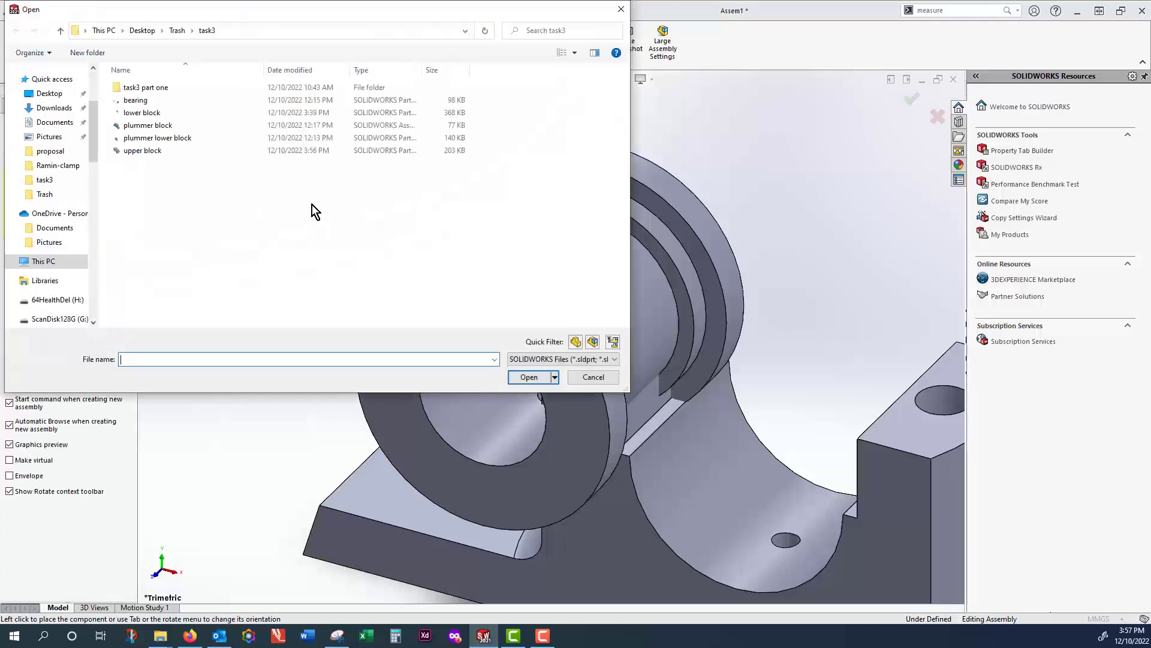
click(144, 150)
click(528, 376)
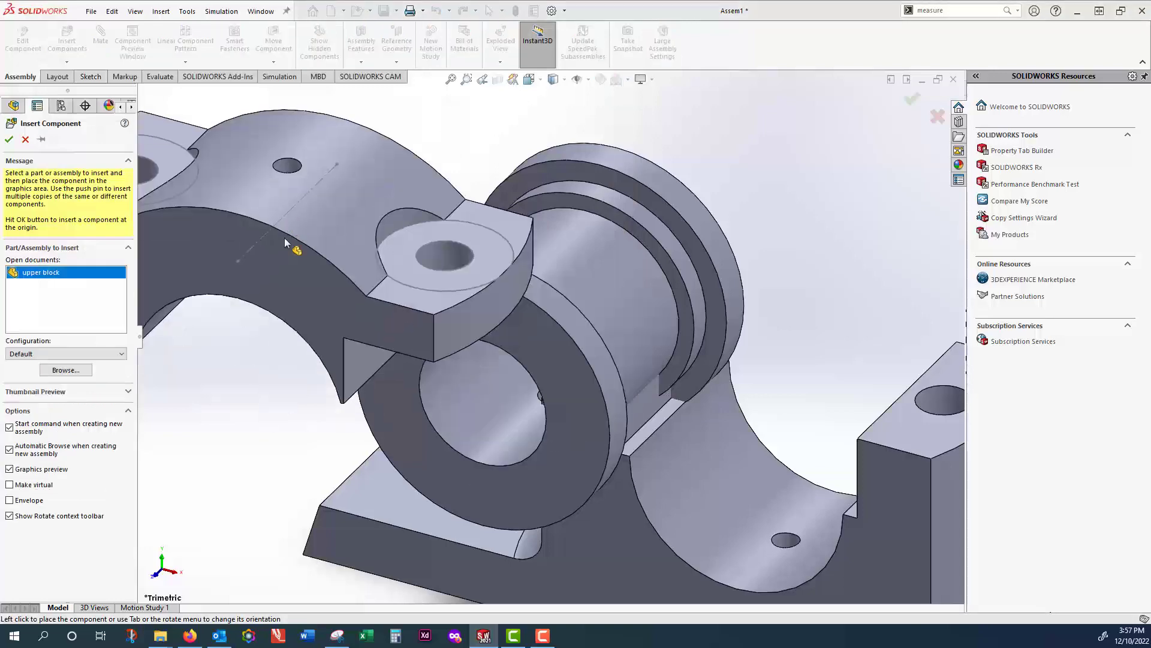
click(412, 326)
scroll(423, 329, down, 5)
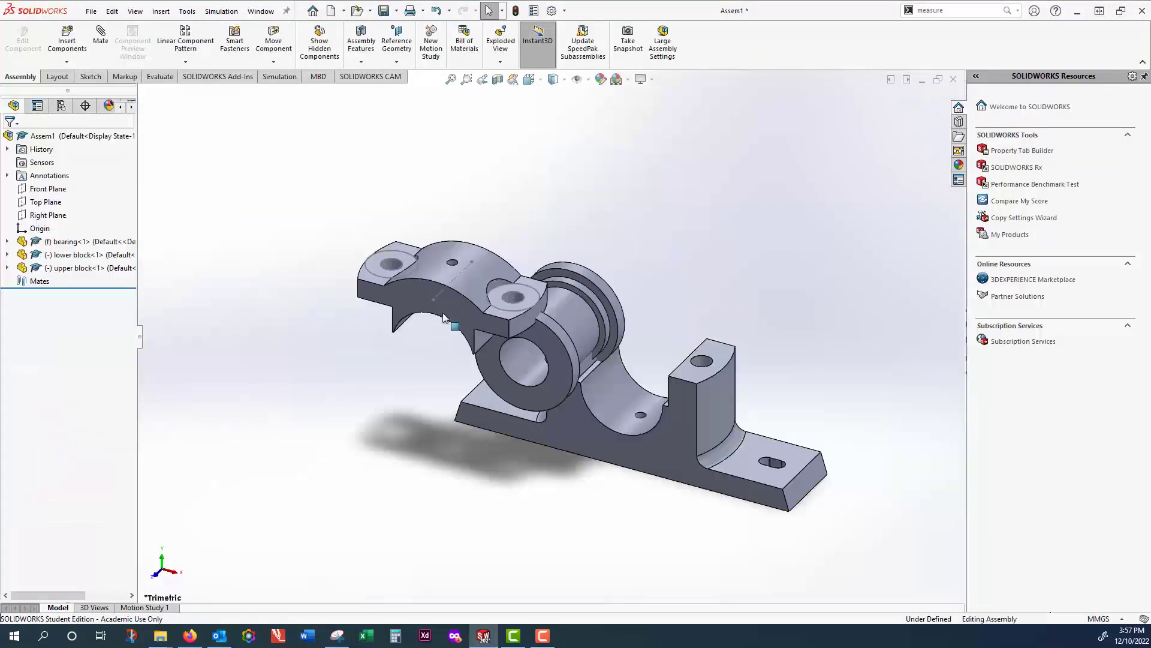
- Check whether the bearing, lower block and upper block are each fixed or free to move
middle_drag(645, 248, 657, 182)
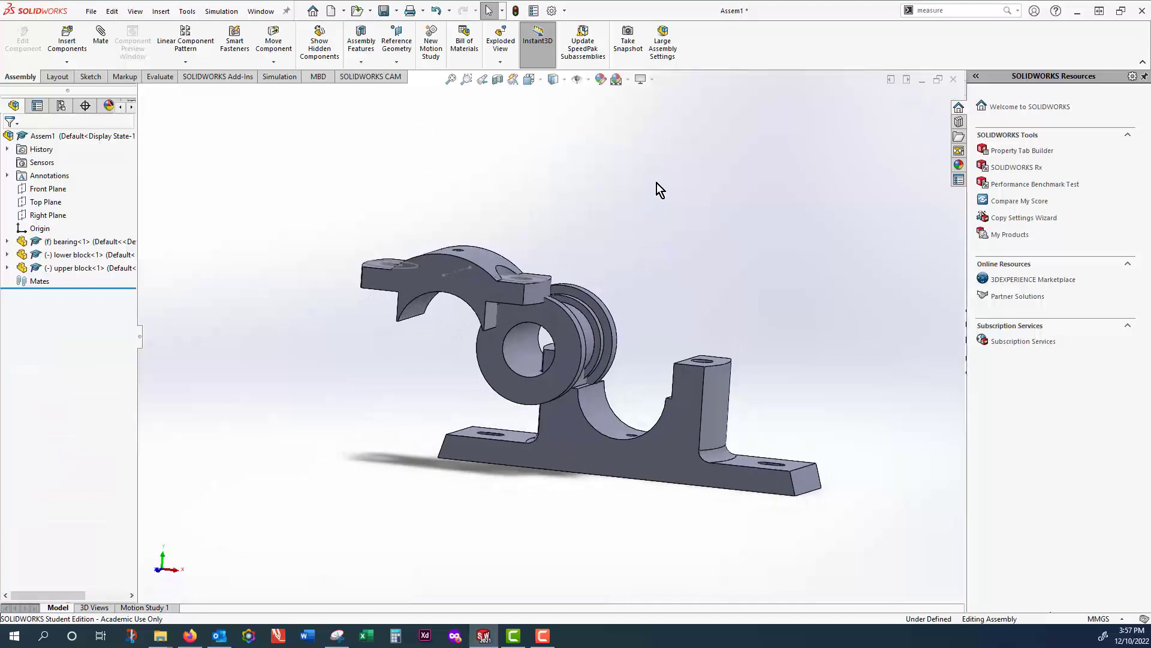
right_click(579, 346)
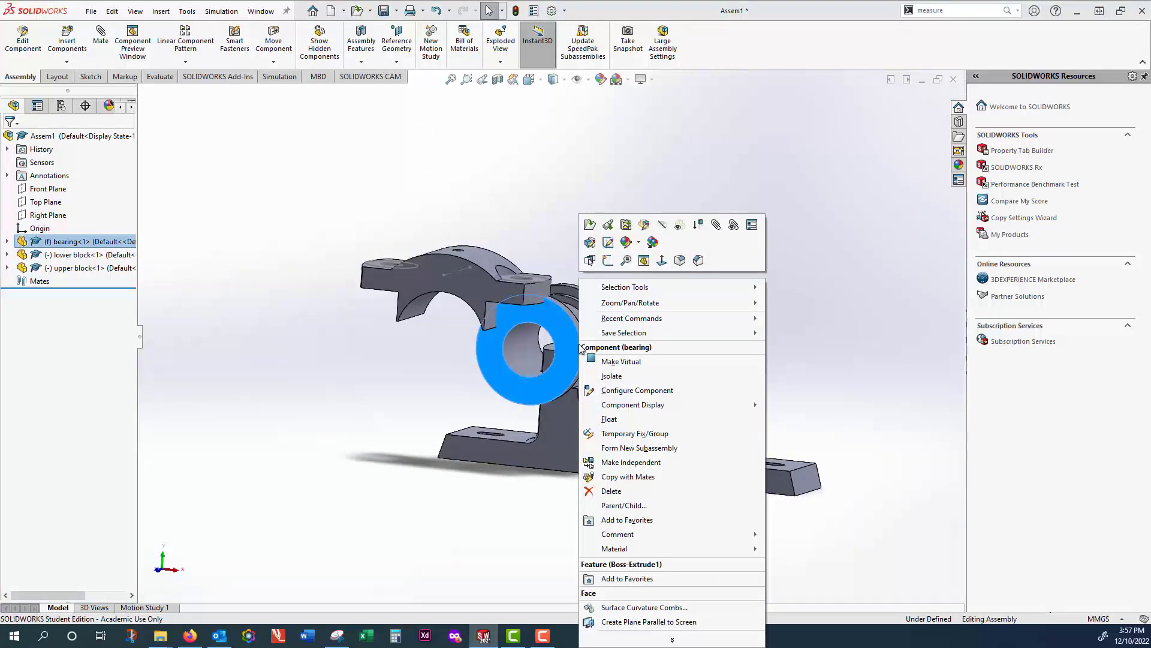
click(431, 401)
click(566, 429)
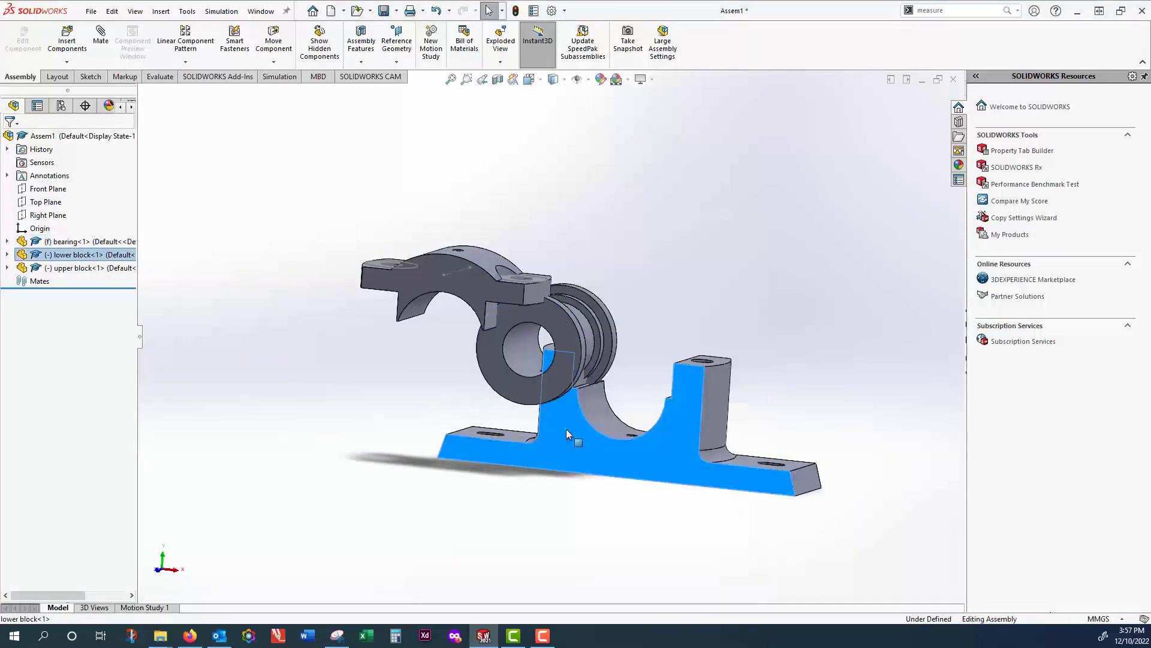
right_click(566, 429)
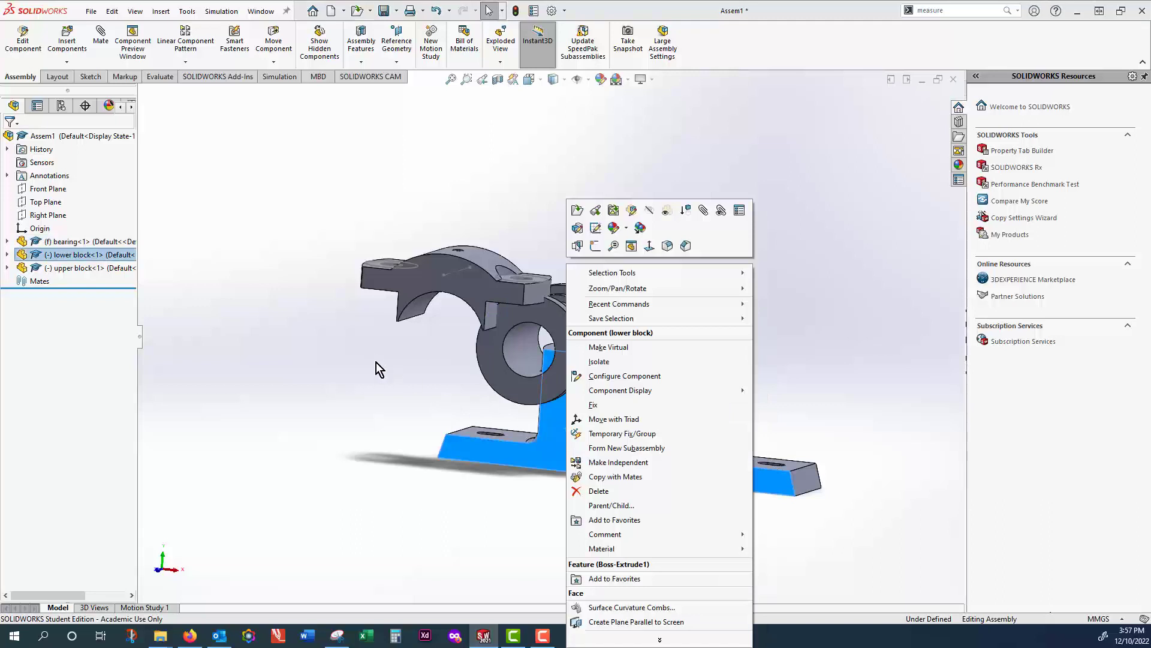
click(413, 283)
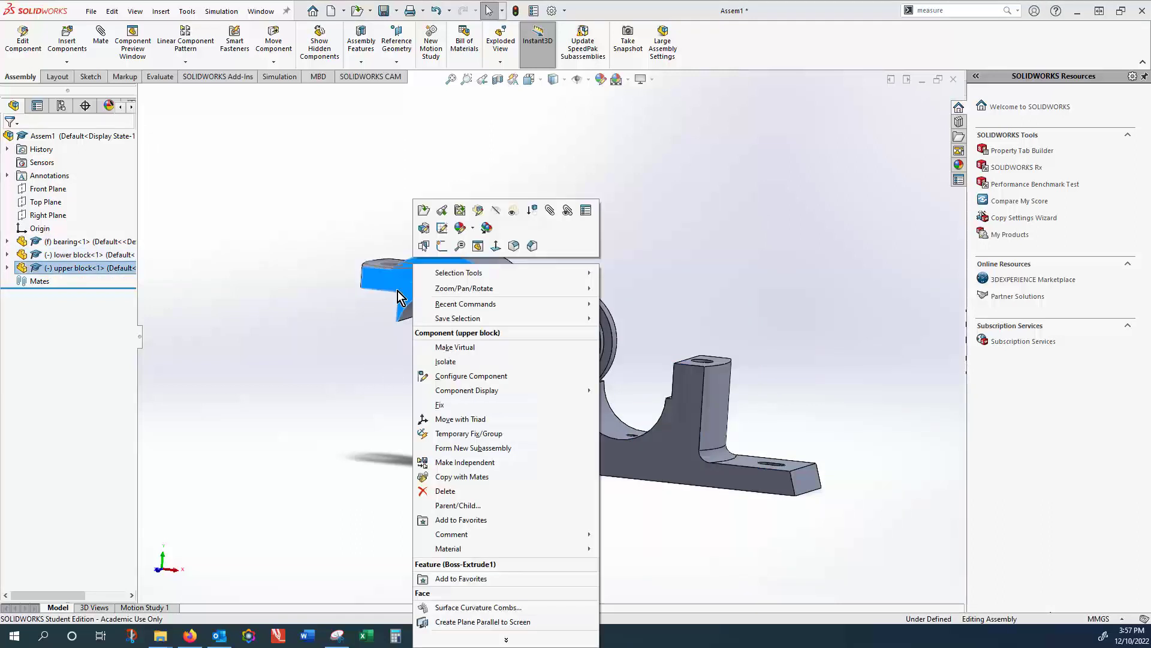
click(253, 317)
click(254, 316)
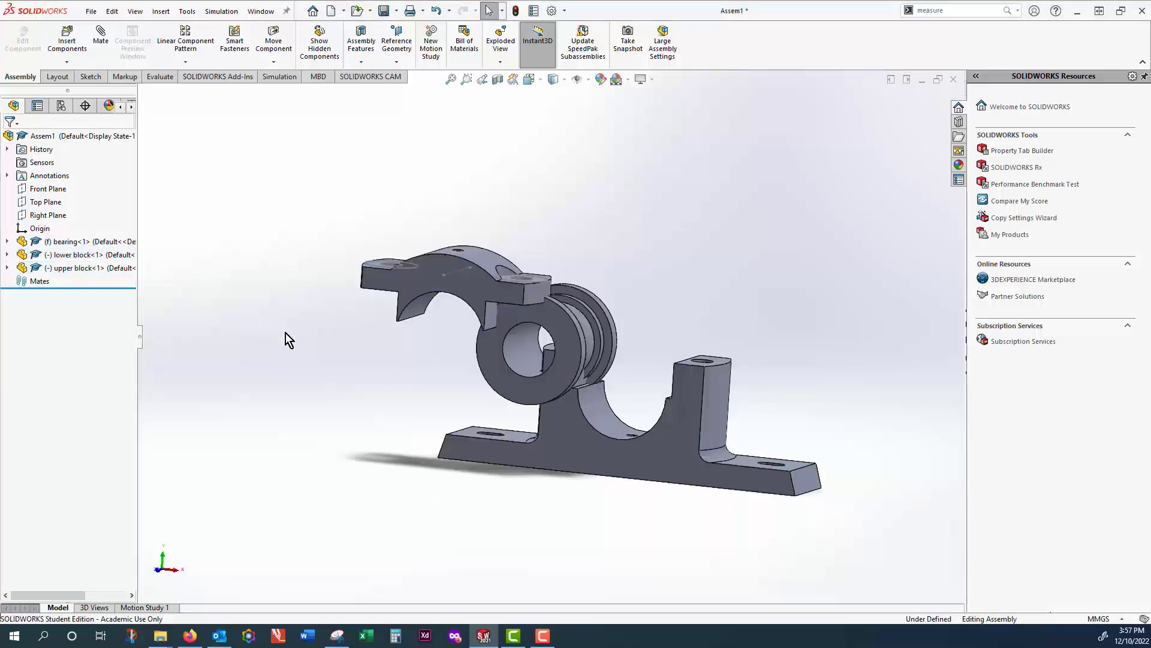
click(587, 330)
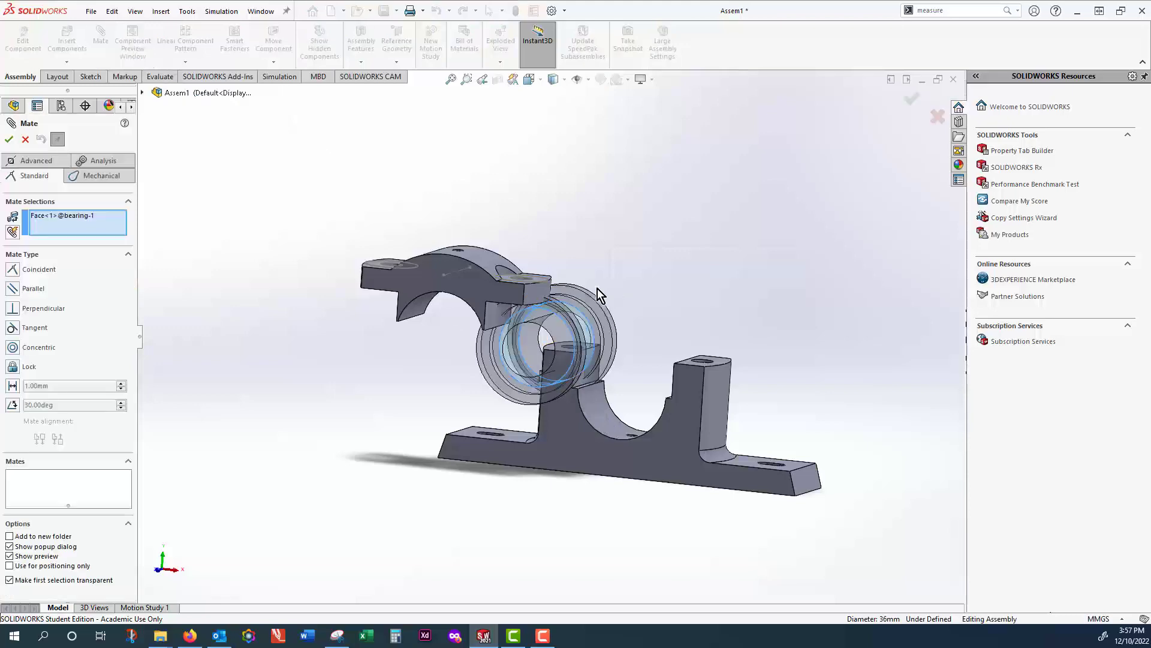
click(86, 217)
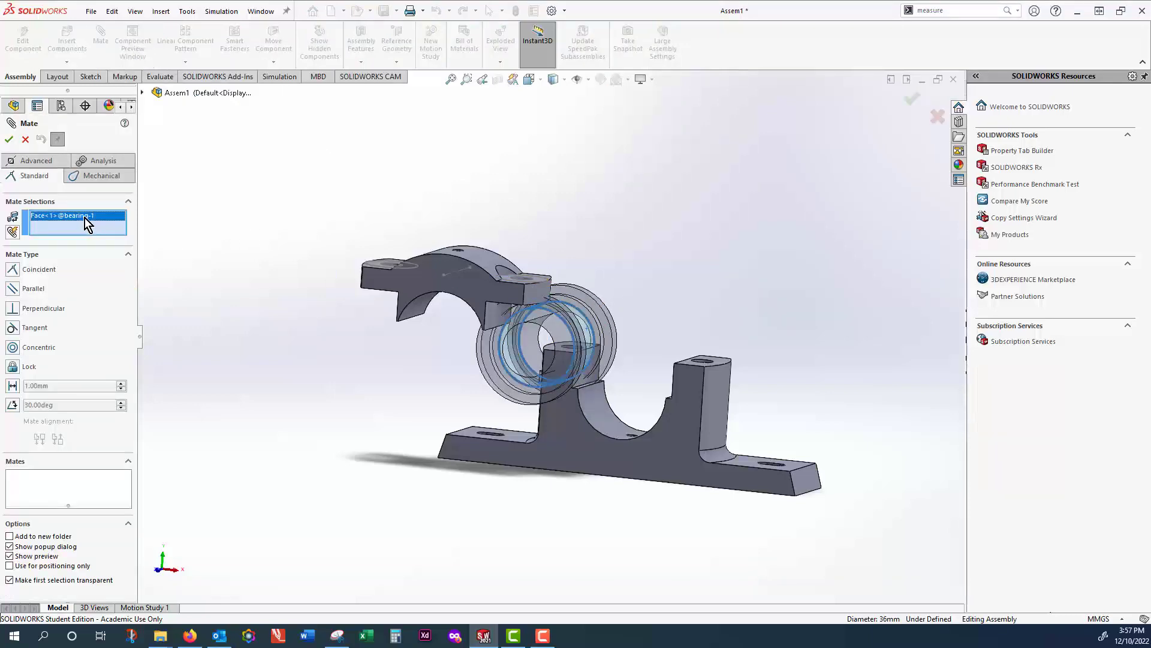
key(Delete)
- Add a concentric mate between the bearing's cylindrical shoulder face and the lower block's semicircular seat
scroll(597, 310, down, 3)
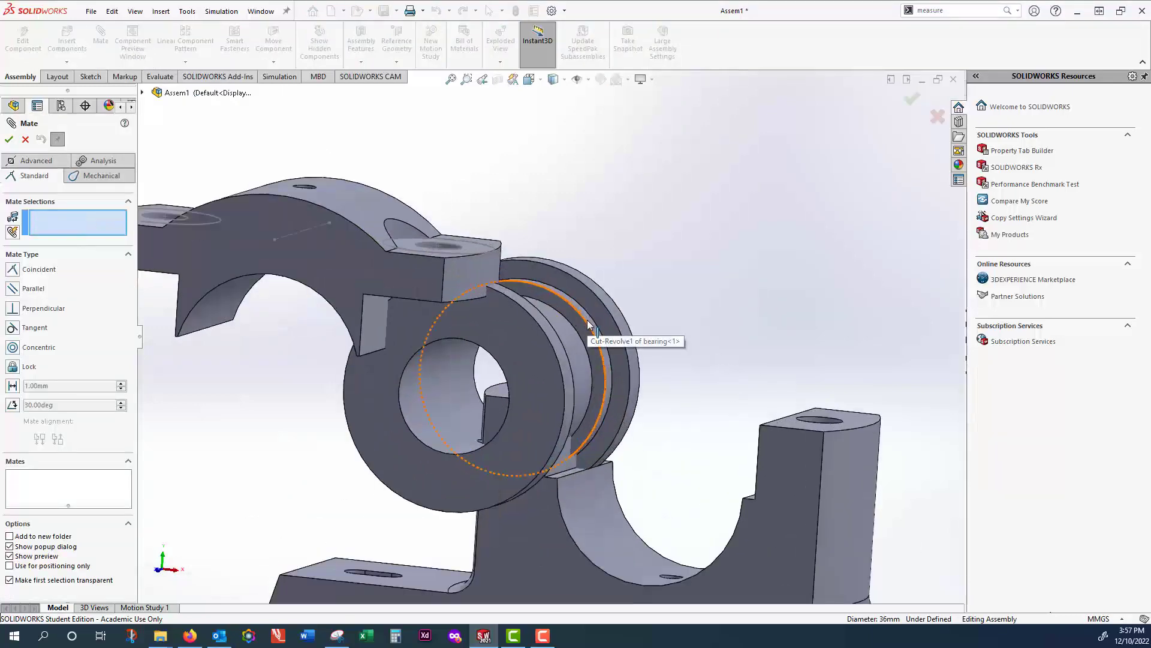
click(591, 323)
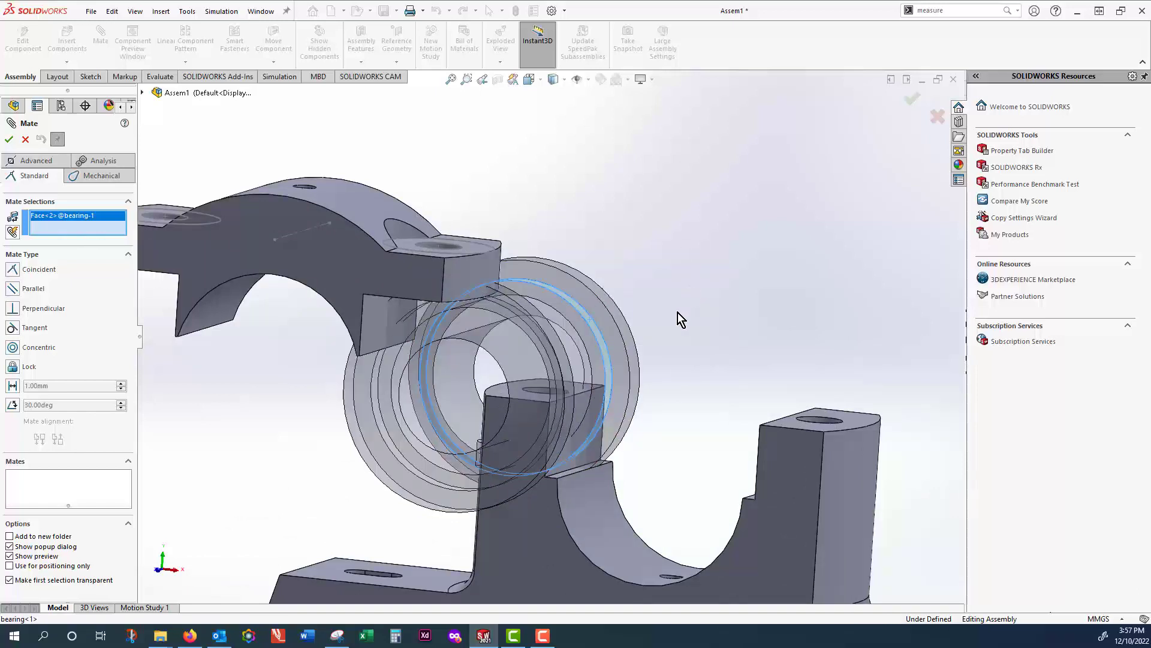
click(618, 542)
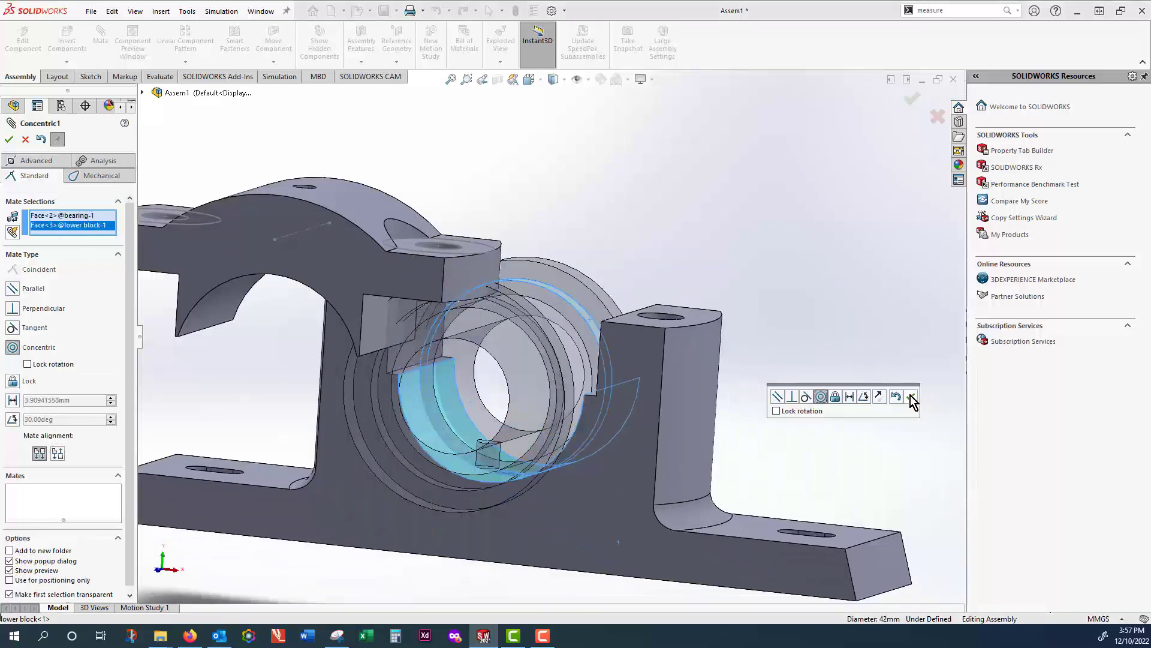
right_click(221, 300)
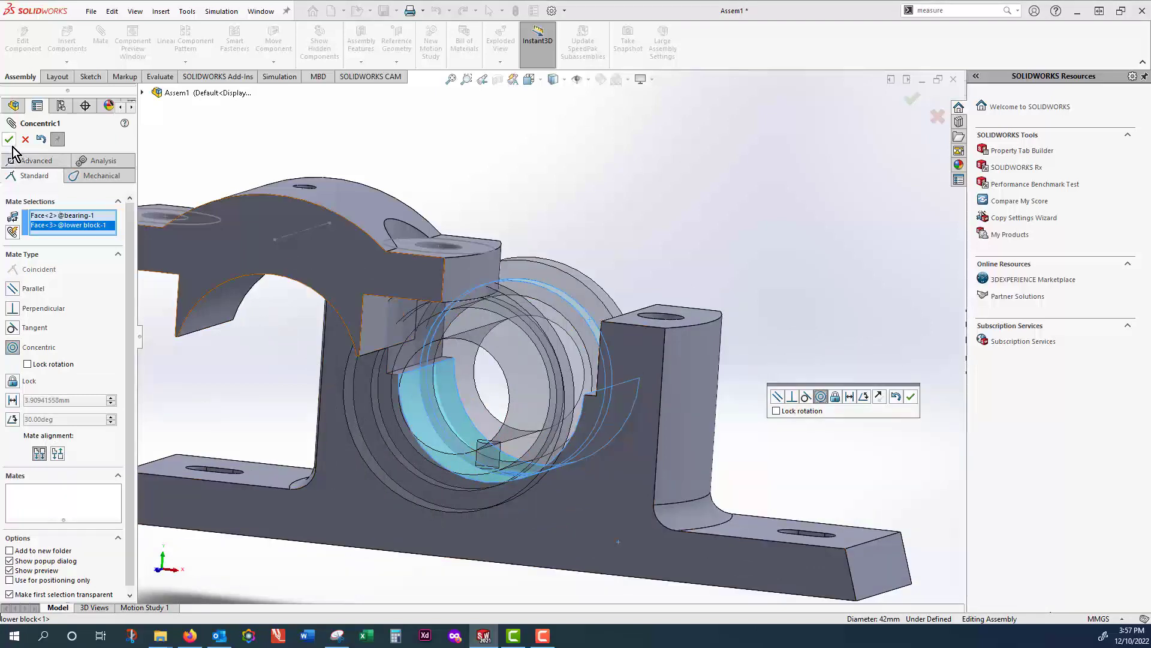
- Add a concentric mate between the upper block's semicircular inner face and the bearing's cylindrical shoulder face
click(223, 294)
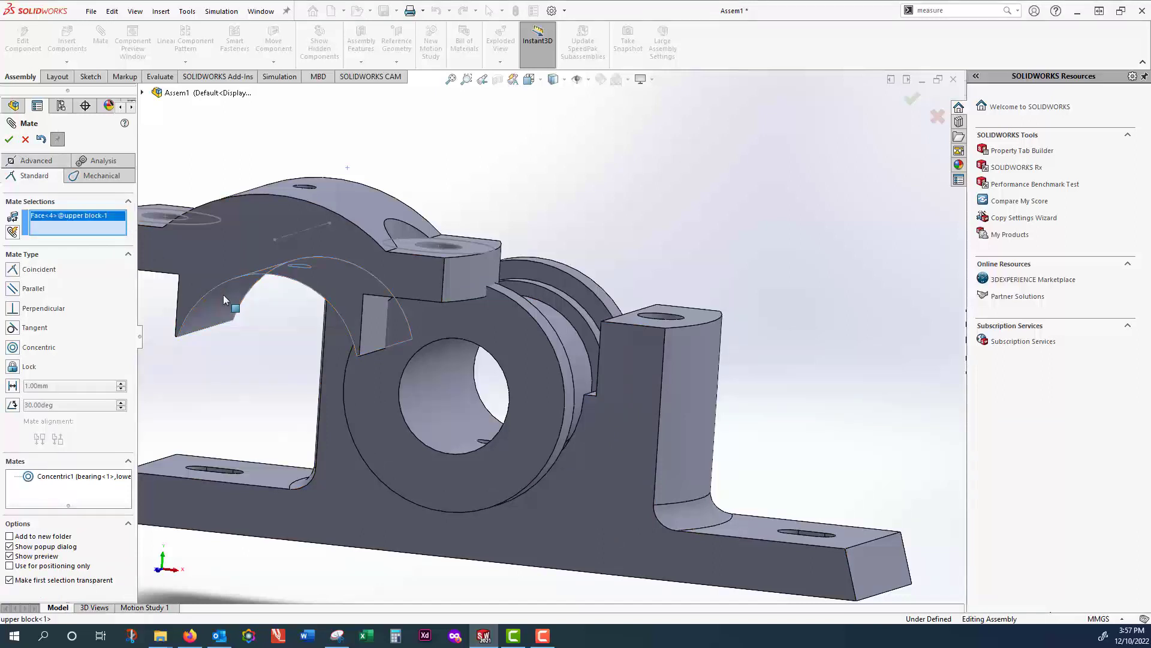
click(575, 303)
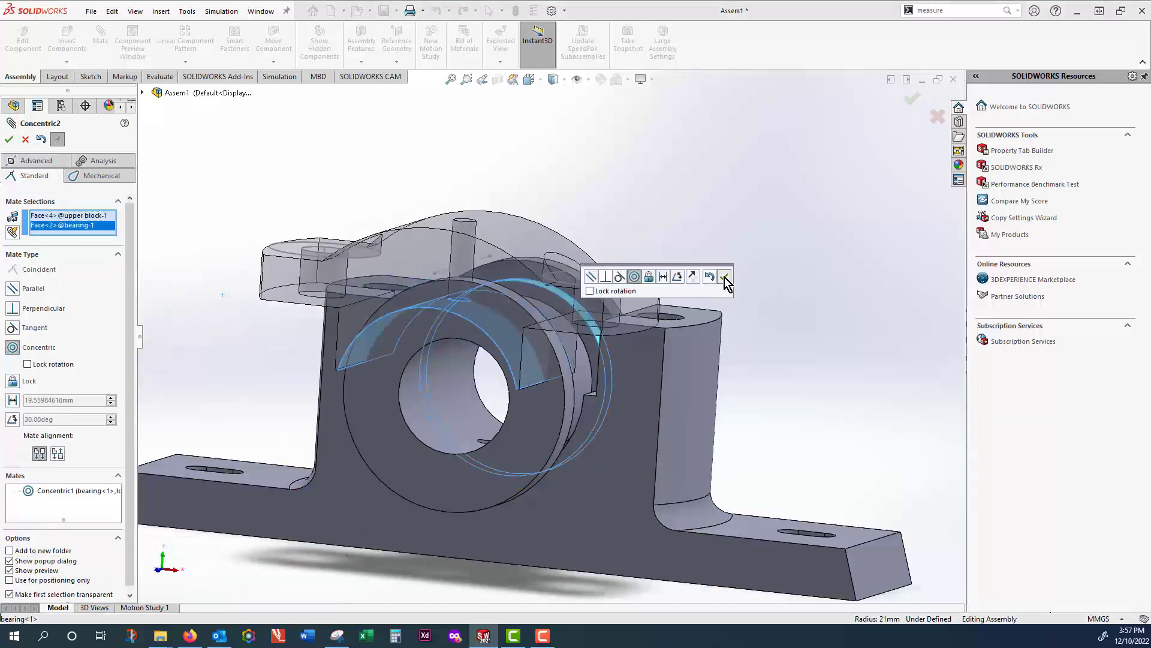
click(724, 277)
- Add a centered width mate using the bearing's two outer end faces as width and the lower block's front and back faces as tab
middle_drag(834, 272, 761, 251)
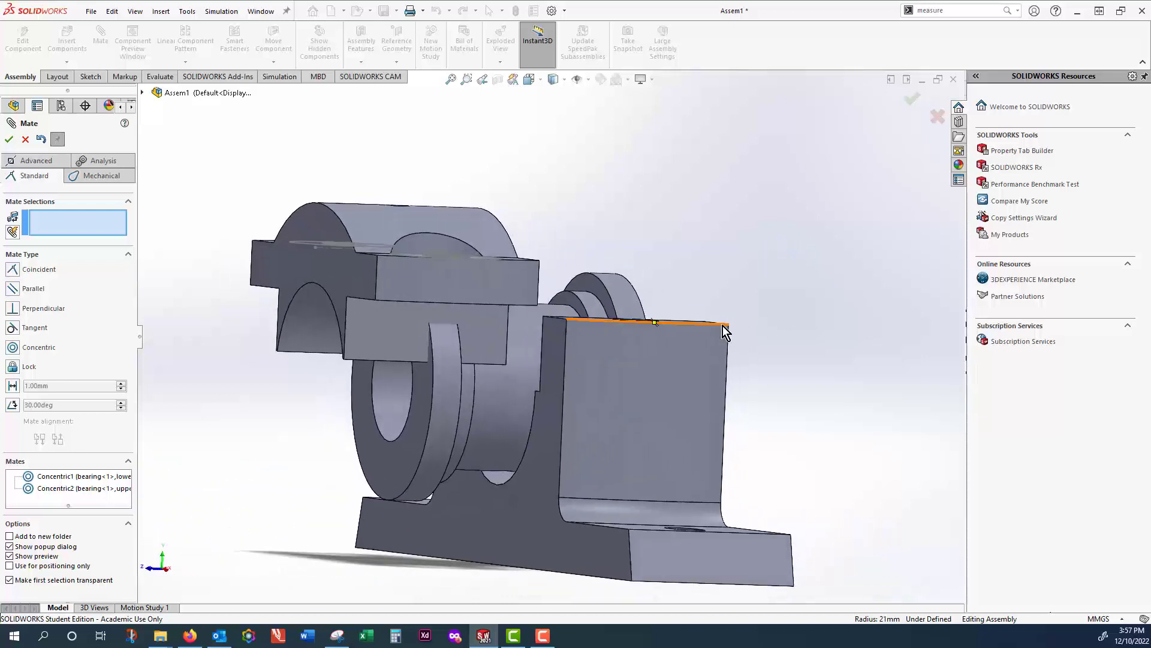
click(34, 163)
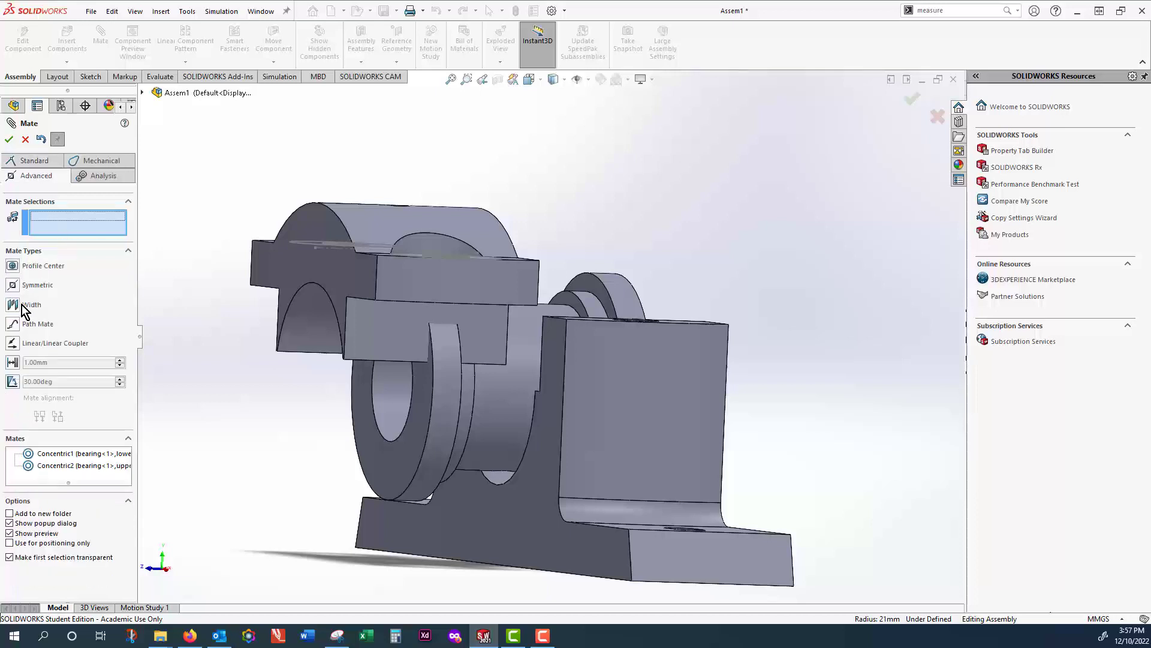
click(22, 305)
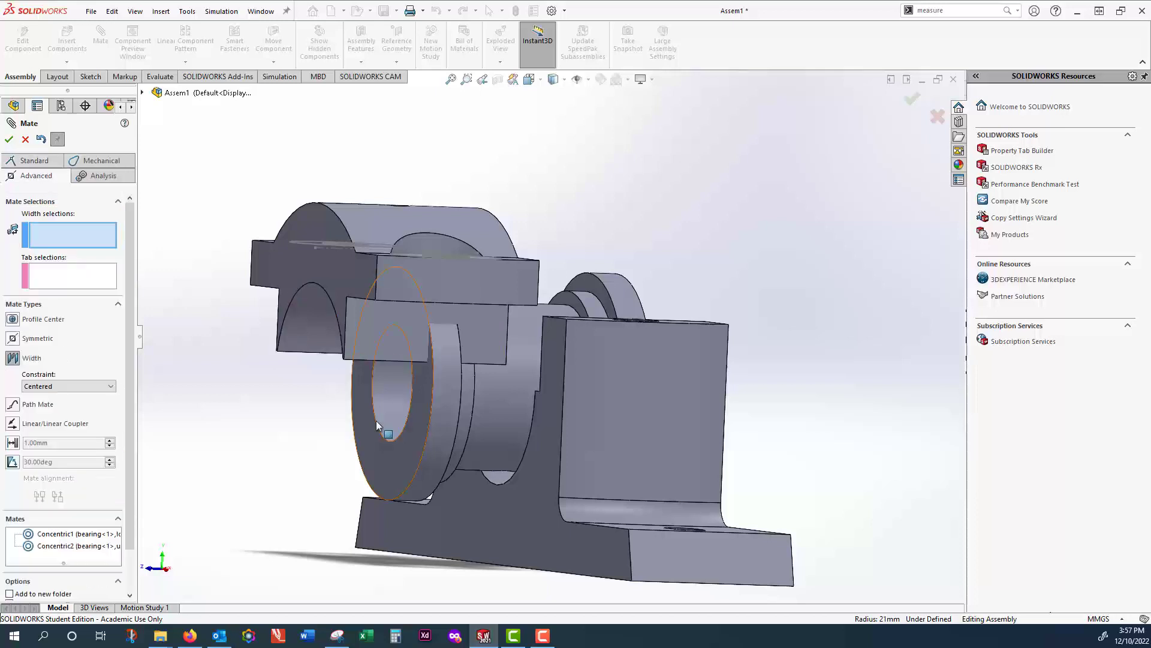
click(427, 459)
middle_drag(815, 321, 725, 335)
click(618, 336)
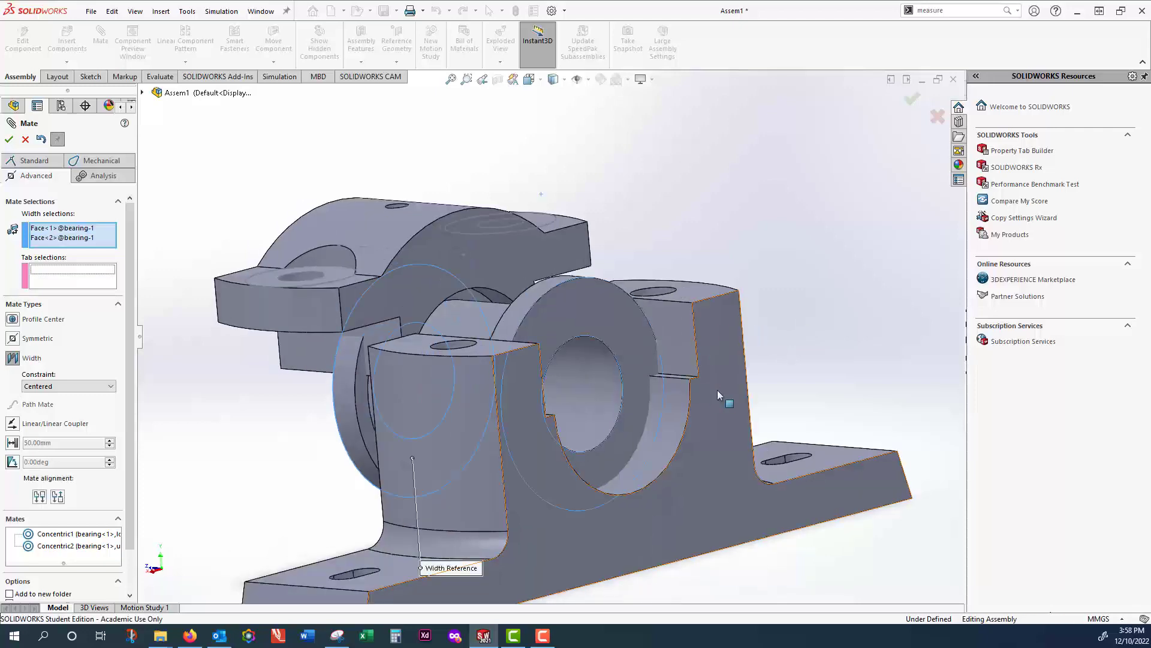
click(722, 457)
middle_drag(798, 404, 912, 388)
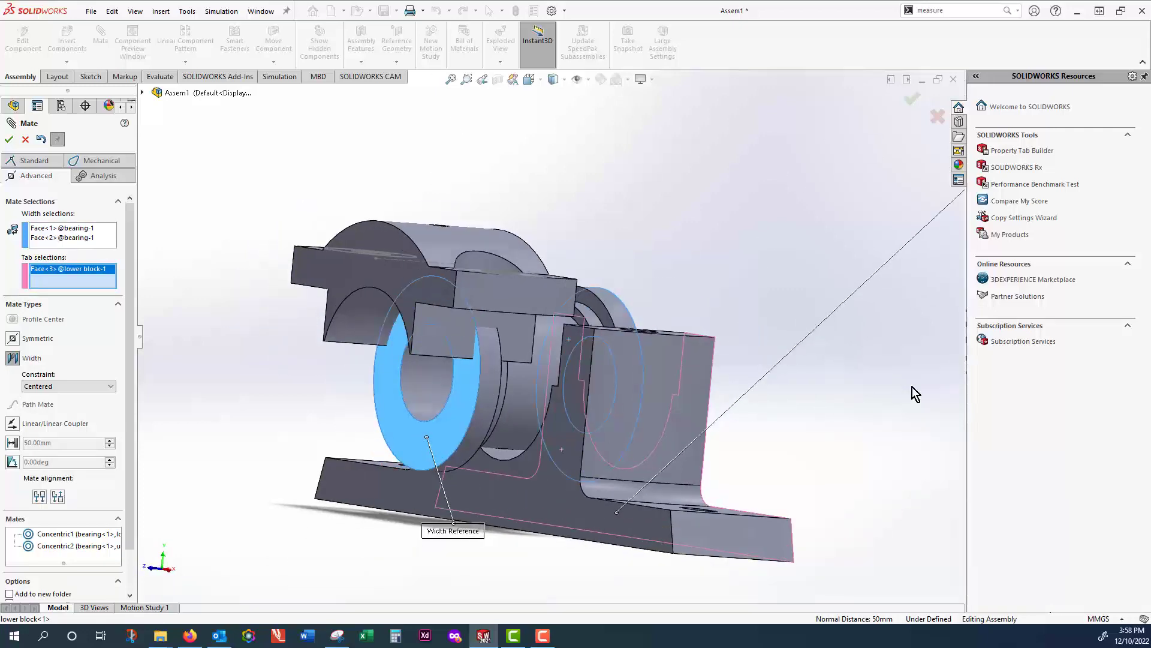
click(564, 502)
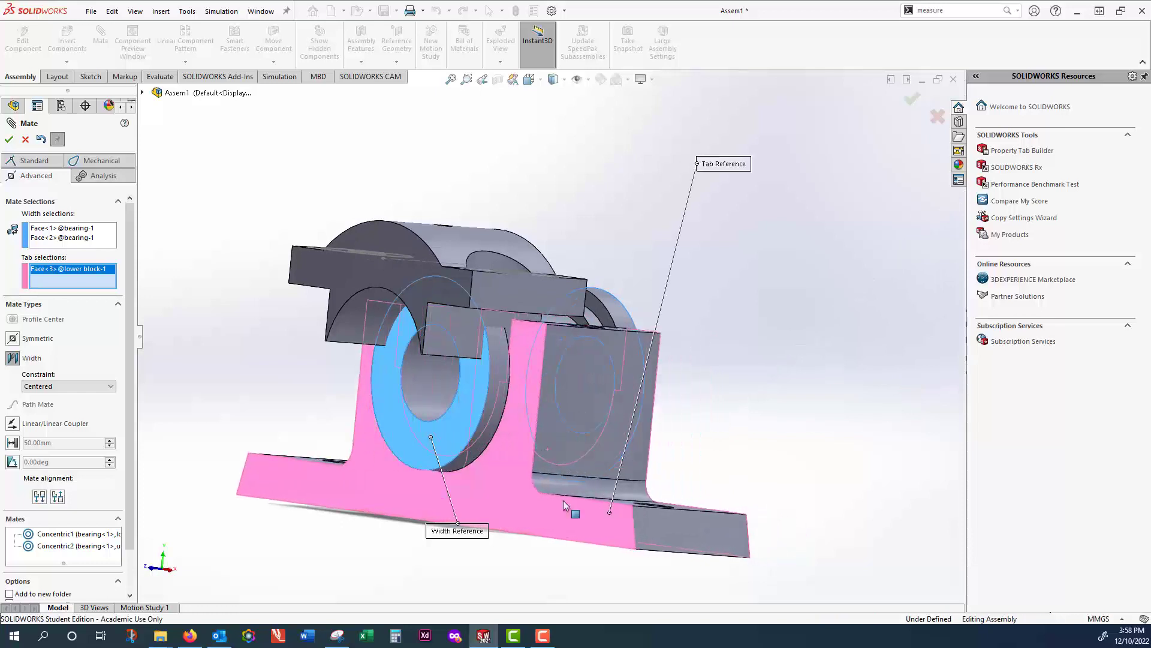
click(9, 139)
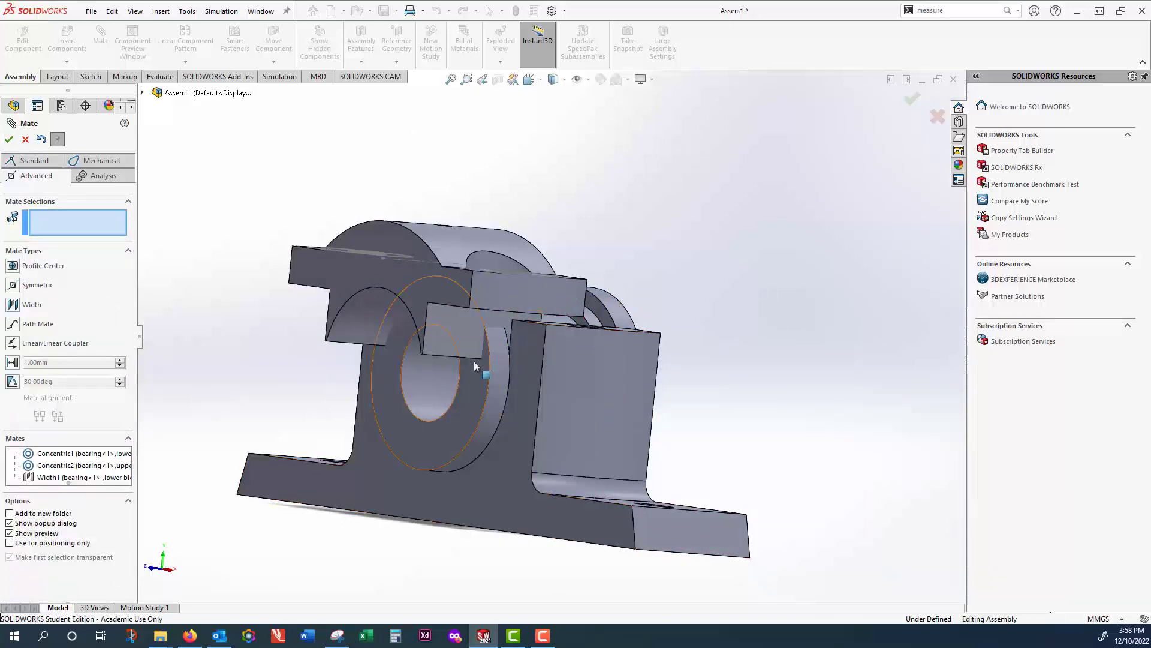
- Add a centered width mate using the inner faces of the bearing's two flanges as width and the upper block's front and back faces as tab
click(27, 305)
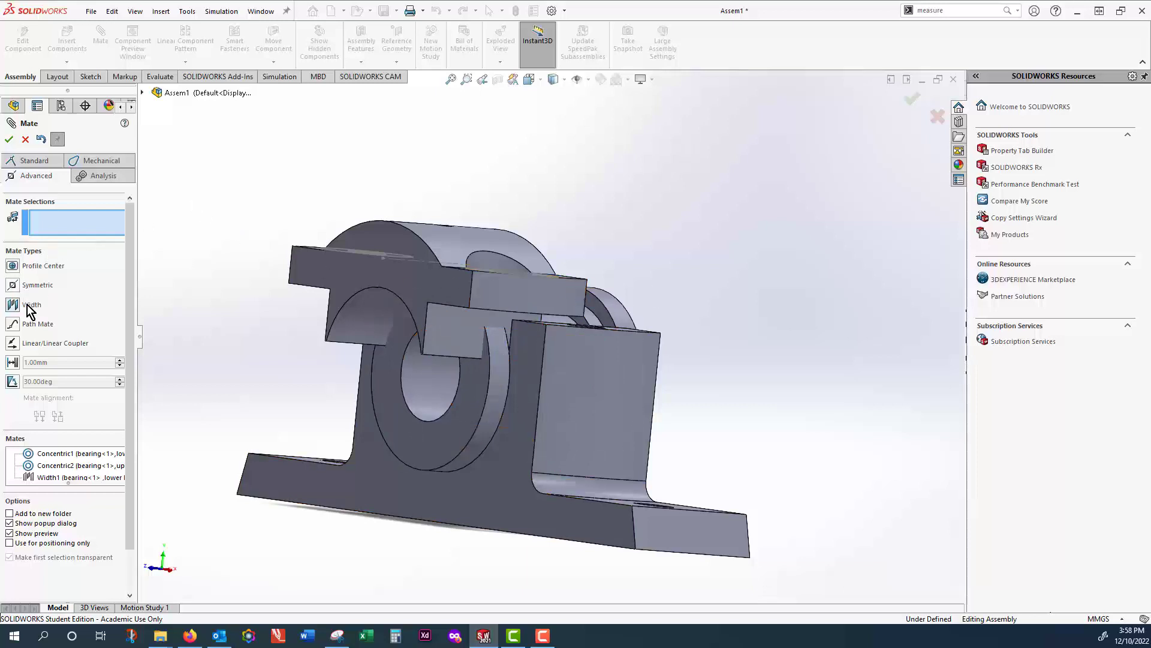
click(603, 318)
middle_drag(807, 287, 761, 288)
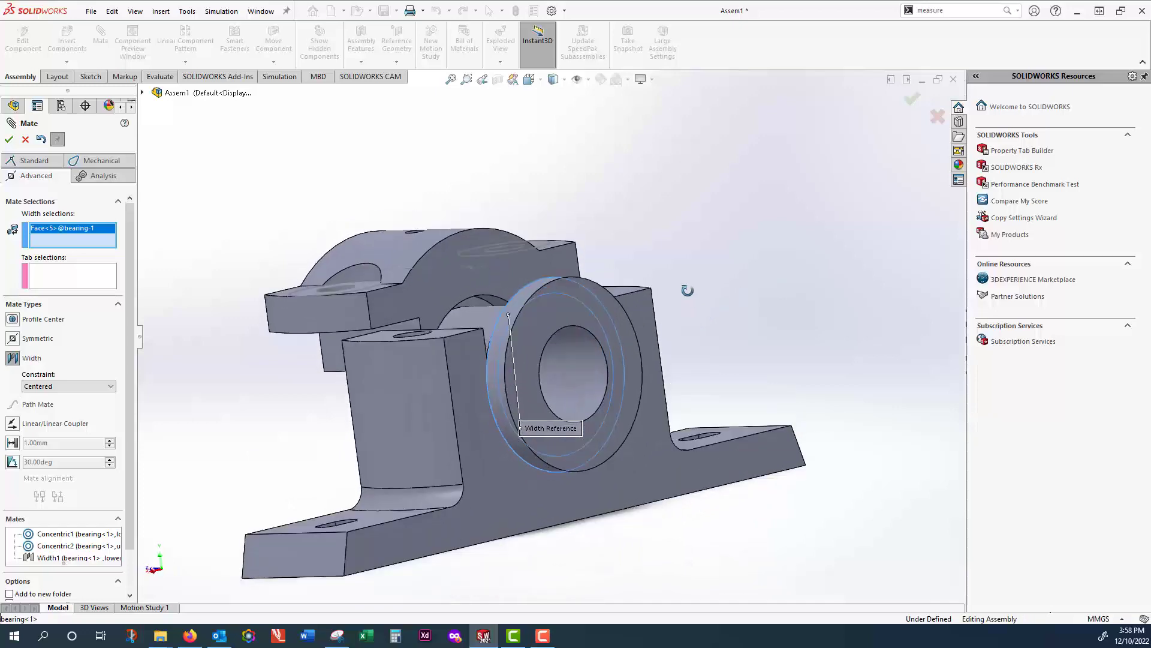
click(475, 303)
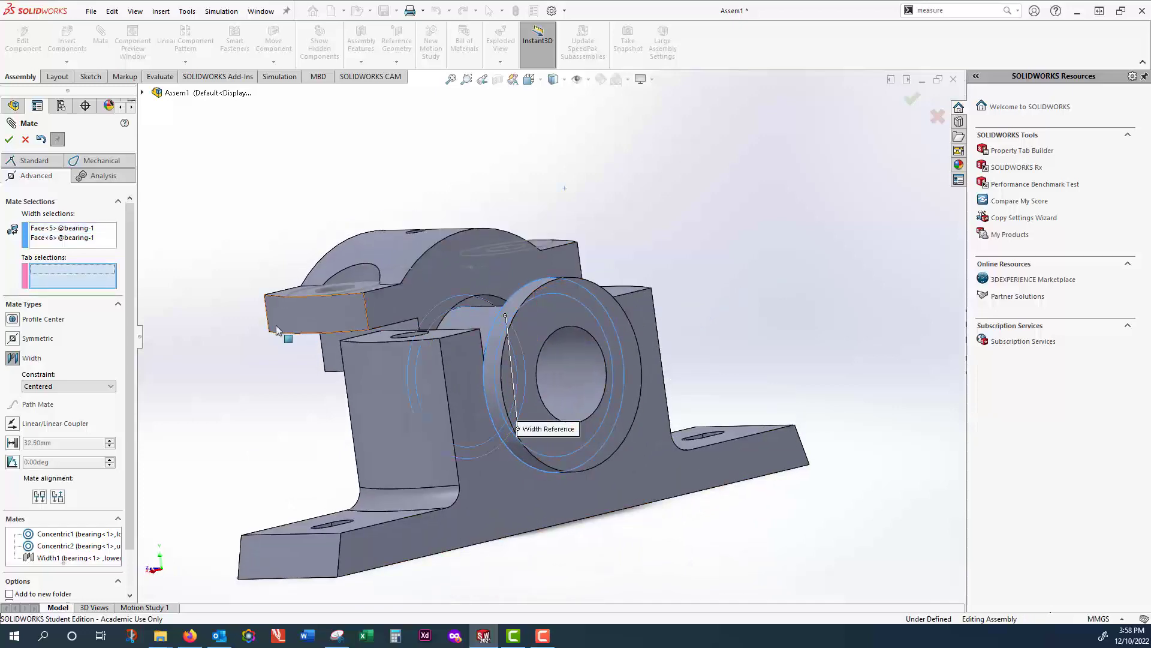
middle_drag(221, 400, 334, 372)
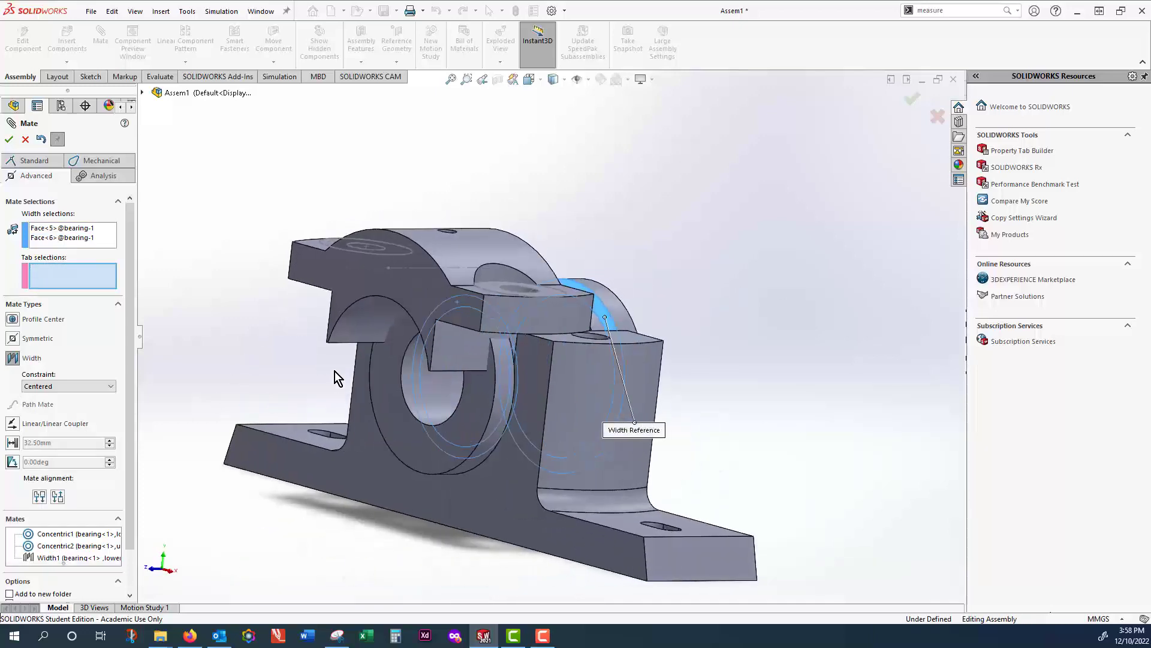
click(397, 279)
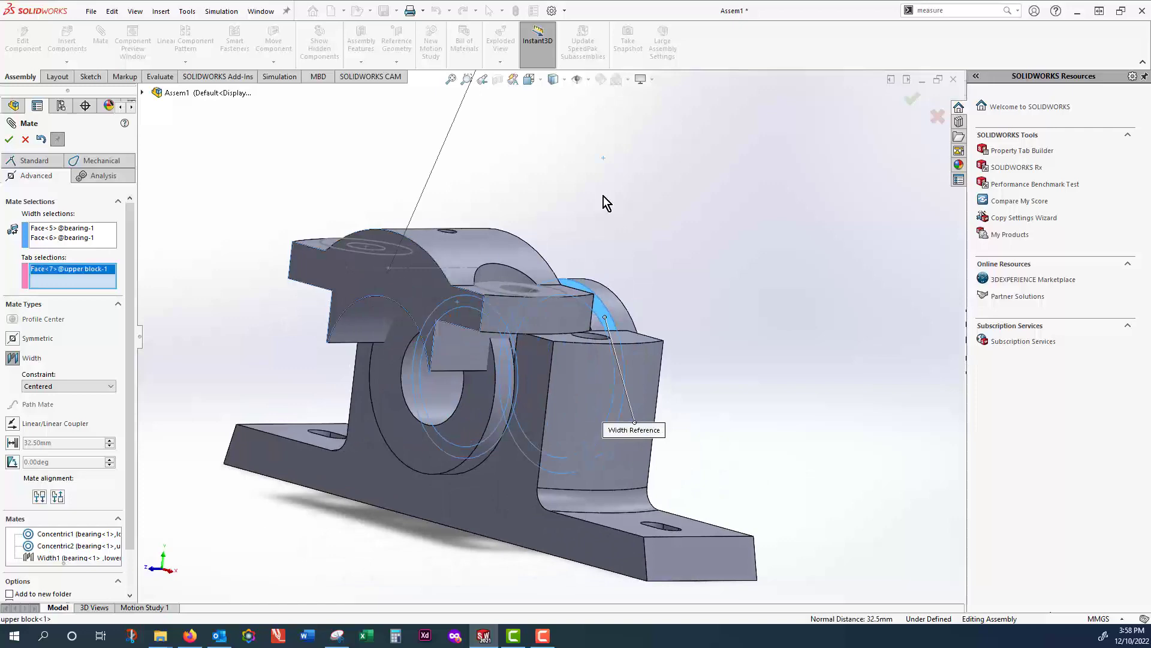
middle_drag(624, 205, 518, 252)
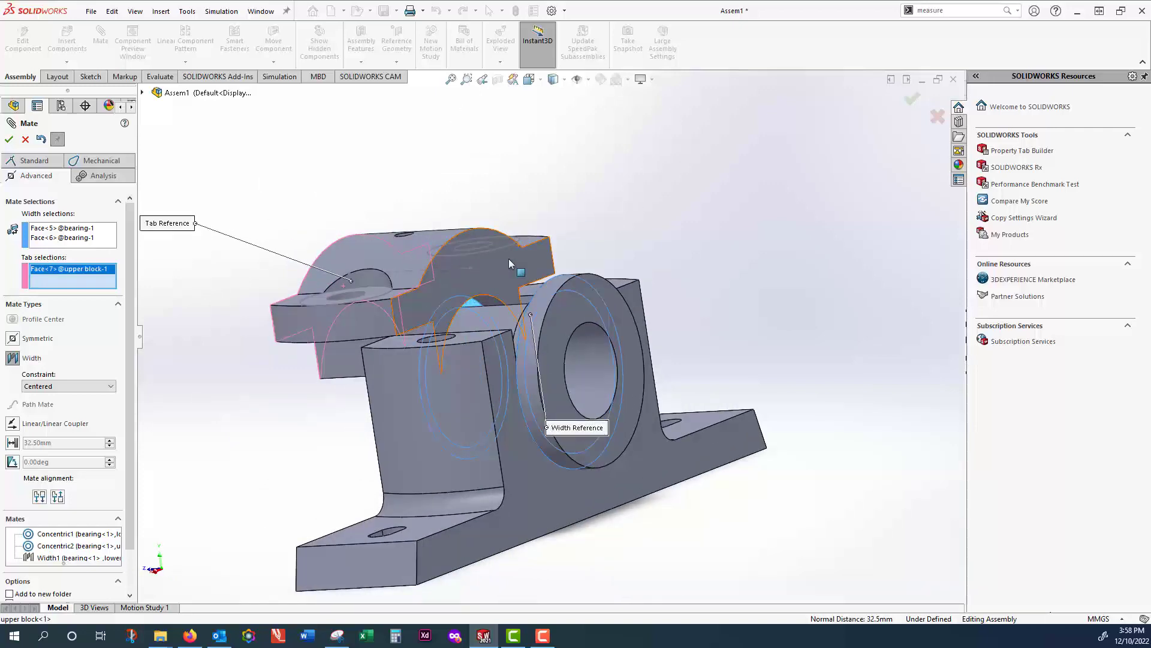
click(509, 258)
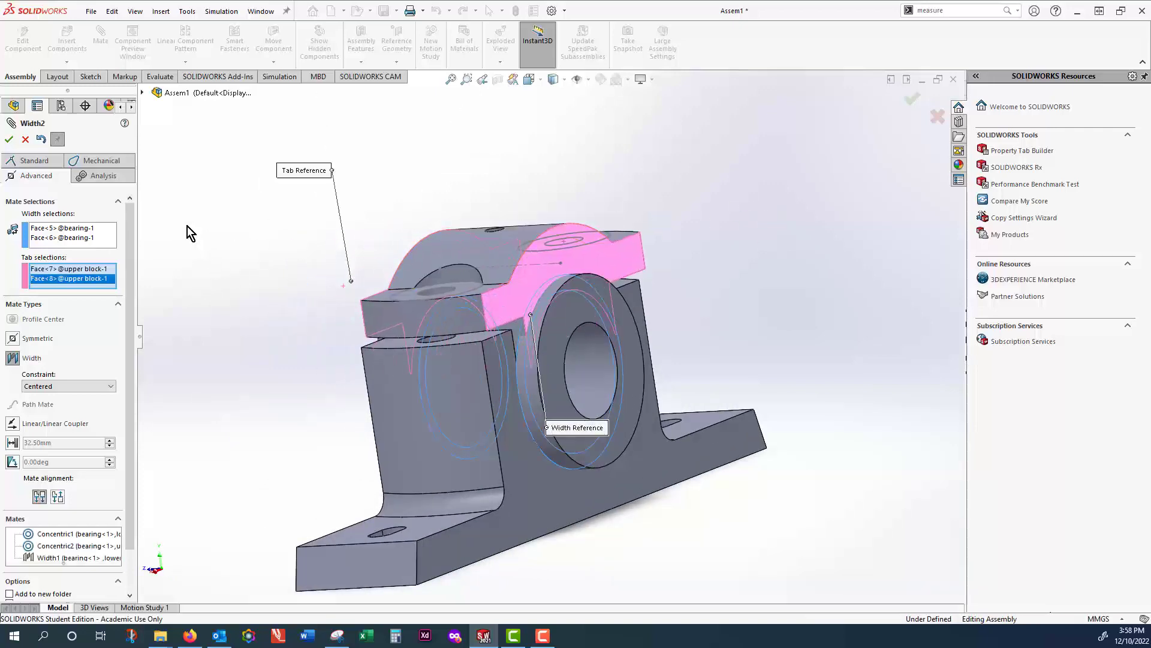
click(10, 139)
middle_drag(444, 200, 546, 250)
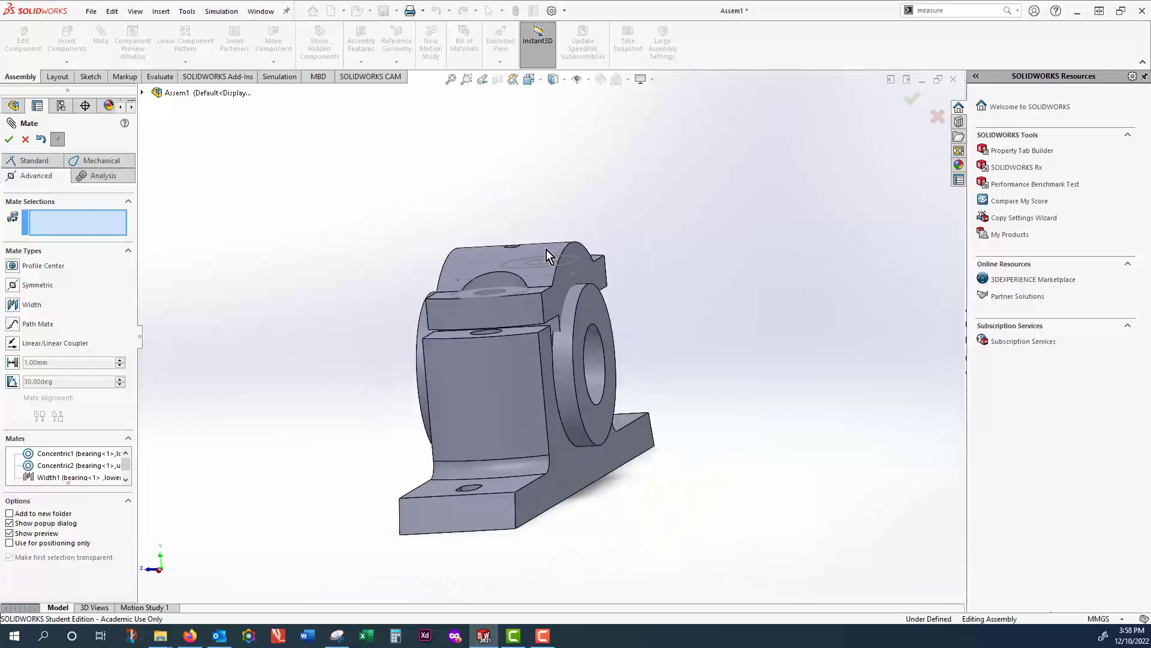
click(9, 139)
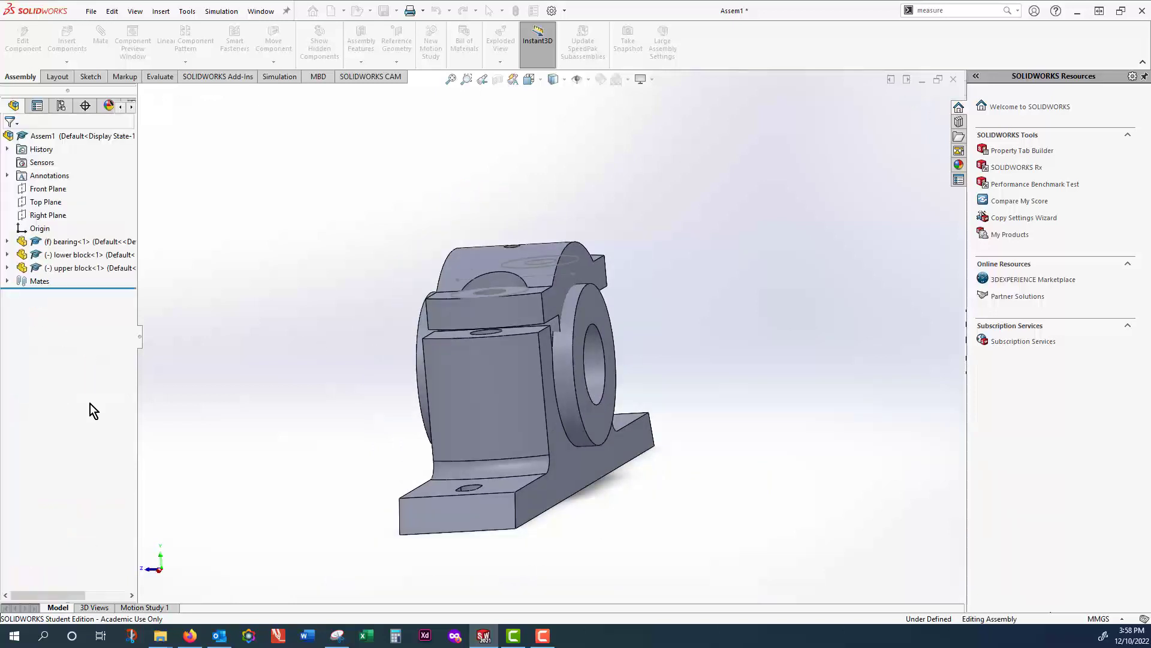
- Edit the width mate between the bearing and upper block, and clear all its width and tab face selections
click(7, 281)
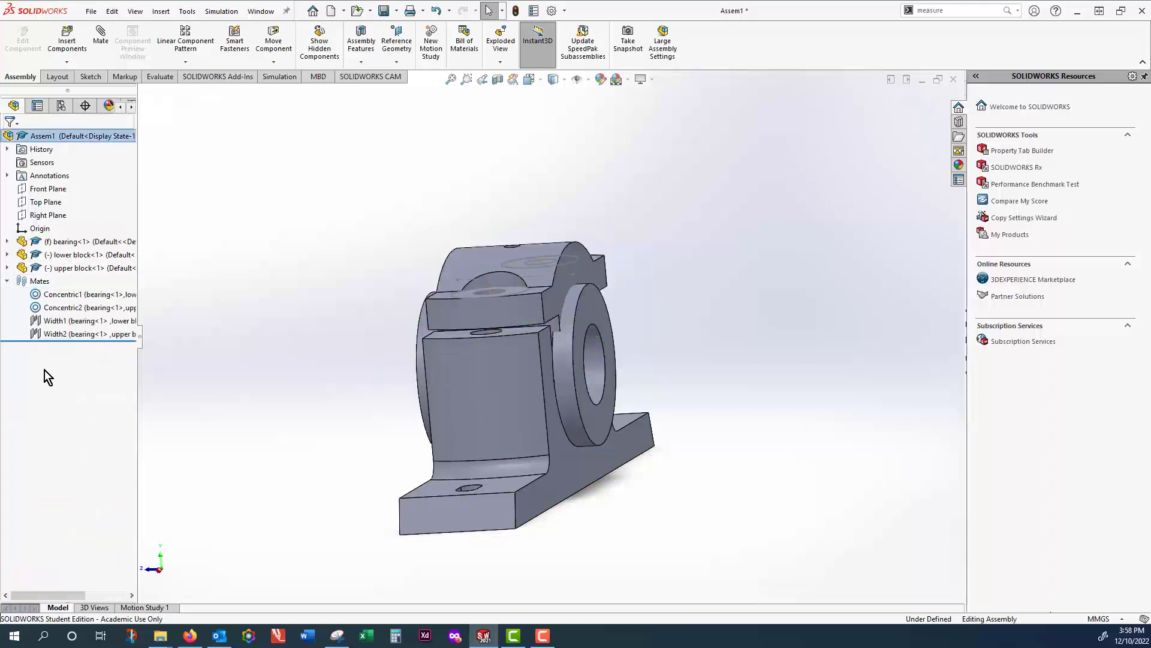
right_click(71, 334)
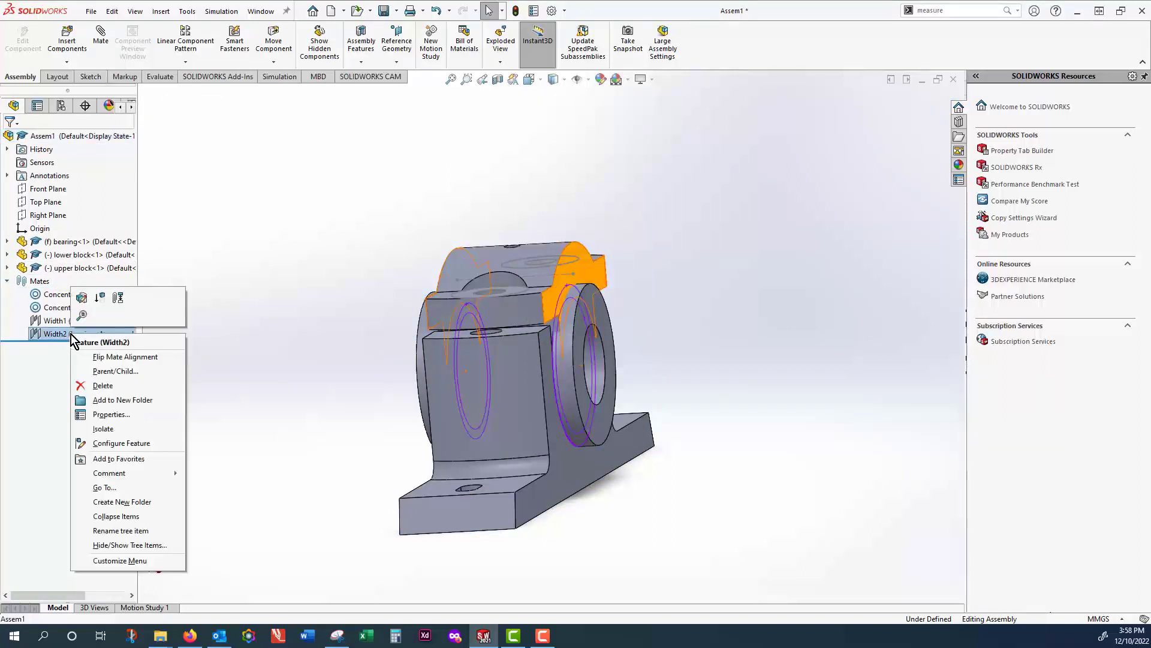
click(123, 277)
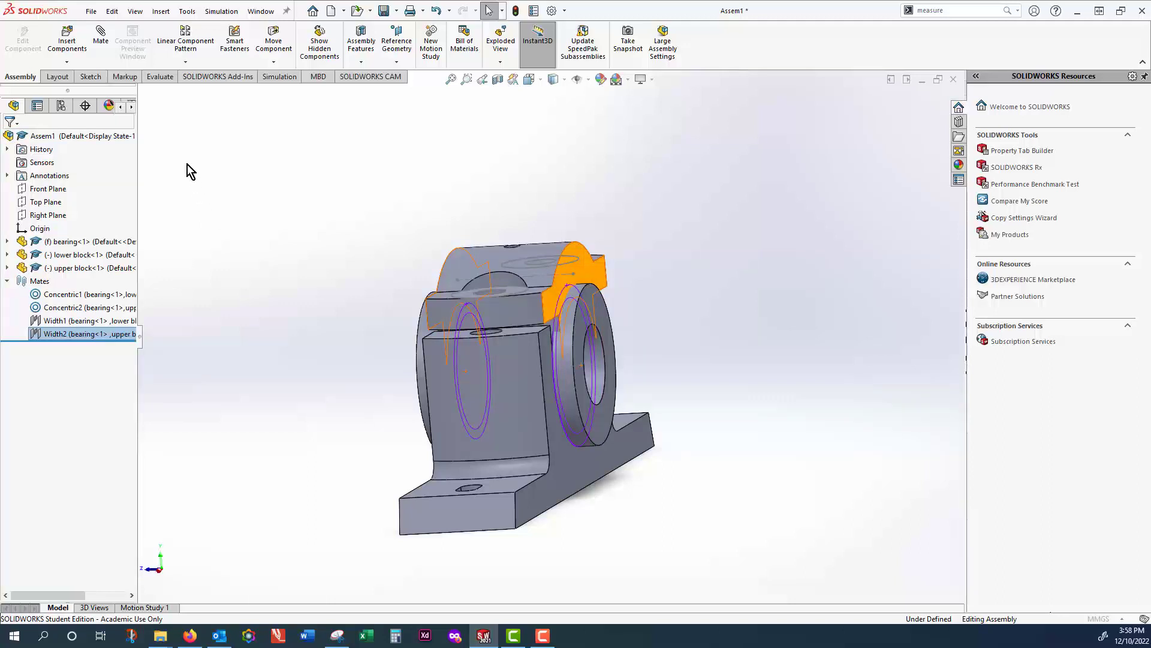
click(76, 228)
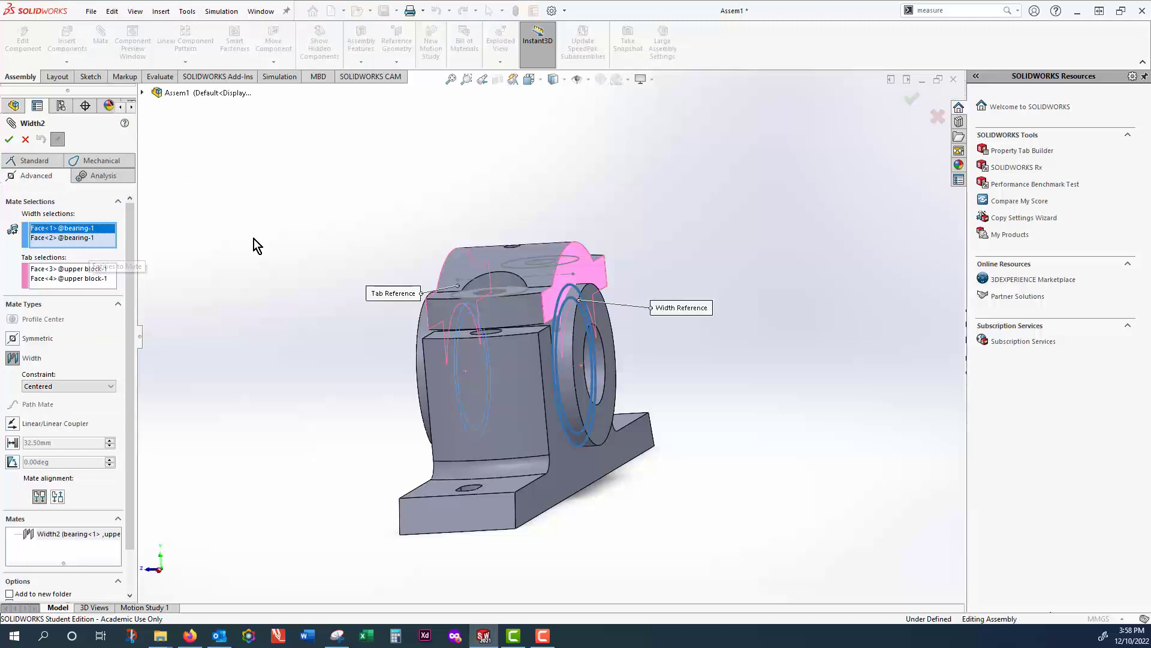
middle_drag(222, 256, 254, 221)
click(87, 240)
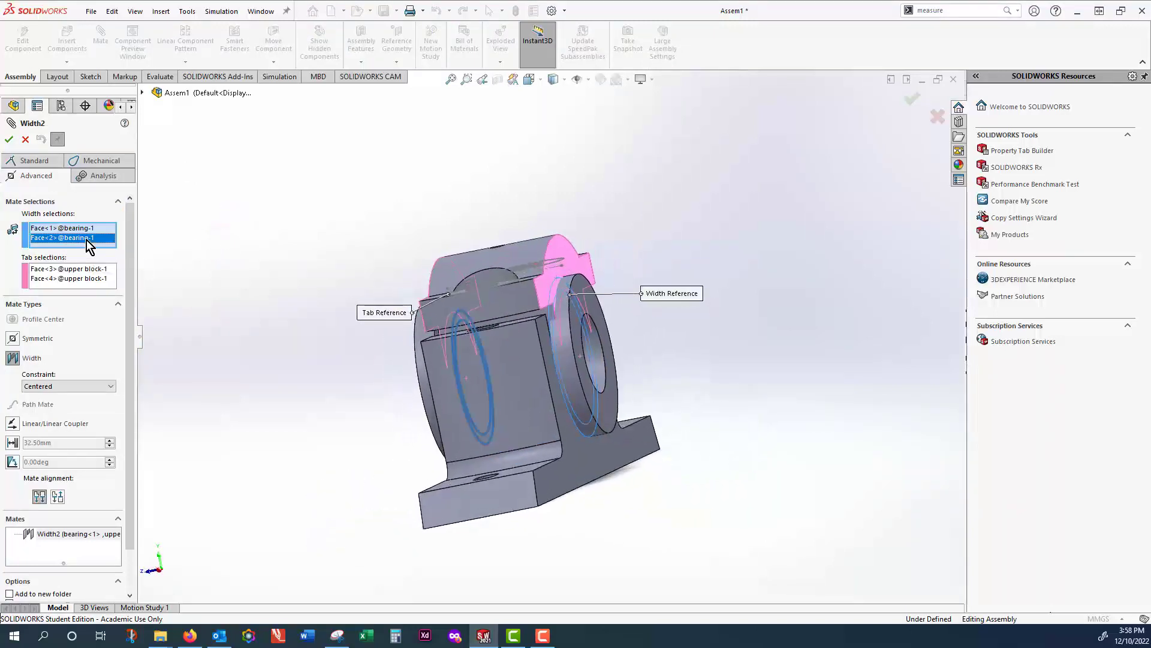
key(Delete)
click(82, 226)
key(Delete)
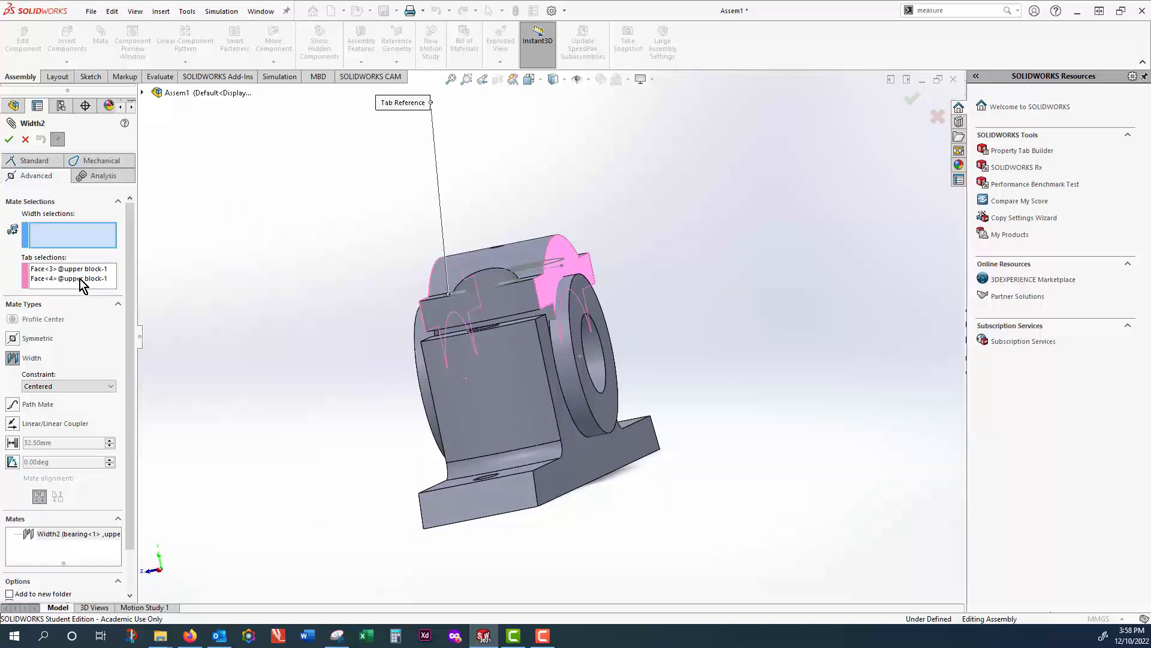
click(80, 279)
key(Delete)
key(Delete)
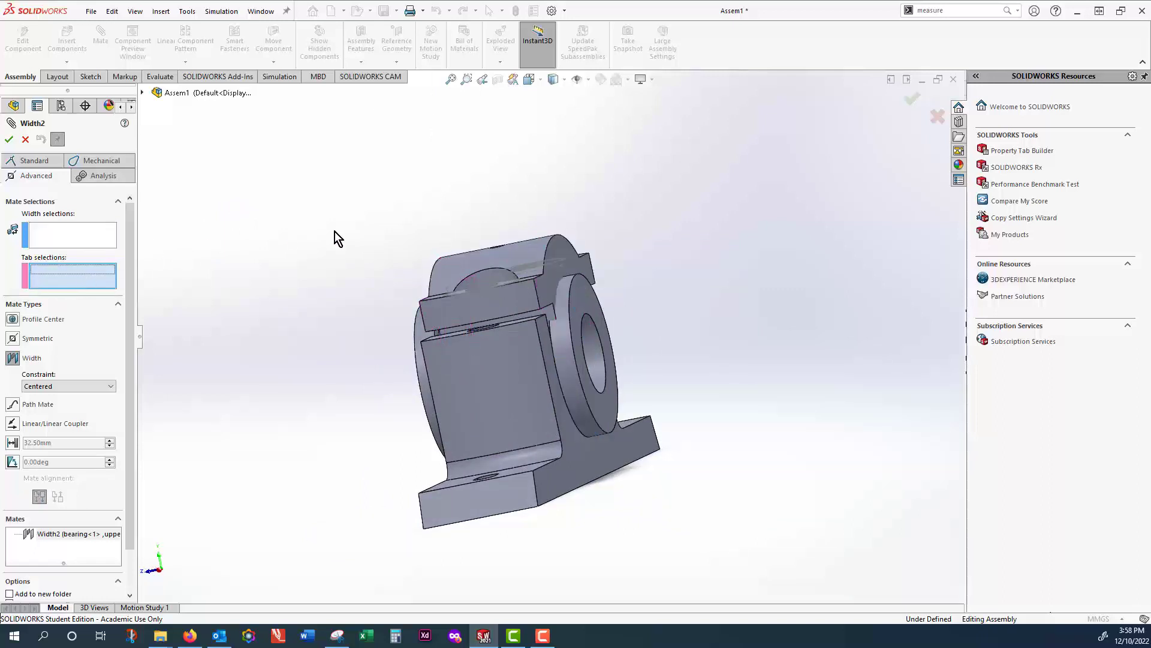
- Swing the upper block around the bearing and set the bearing's two outer end faces as the width mate's tab selections
middle_drag(379, 292, 344, 411)
click(480, 311)
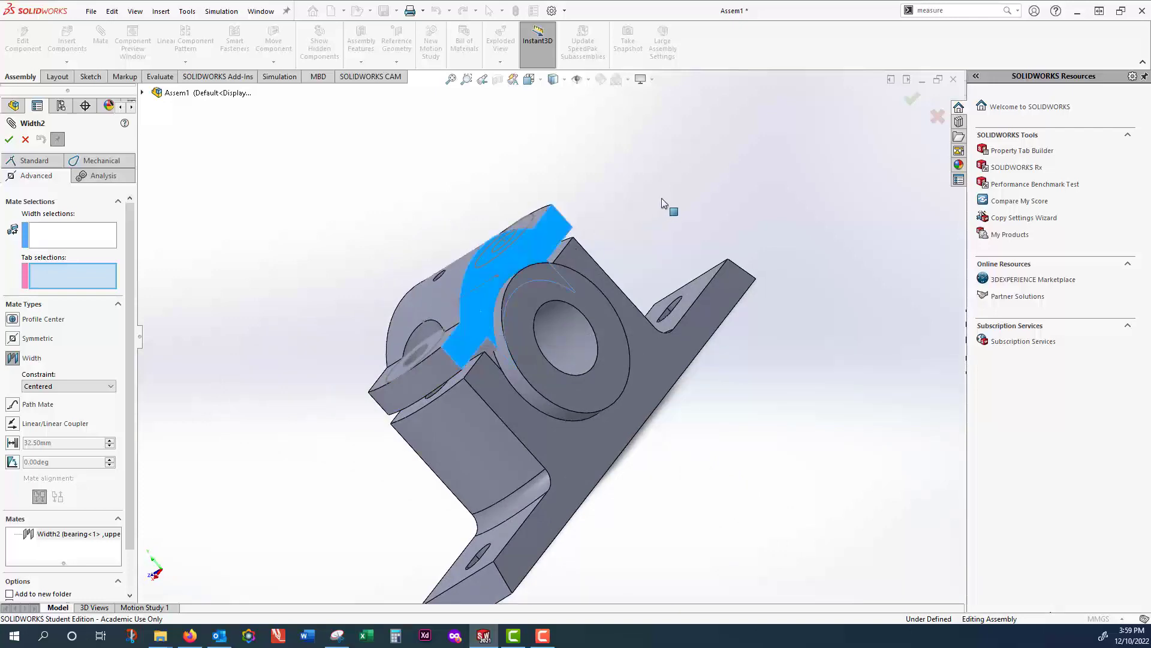
drag(670, 189, 645, 193)
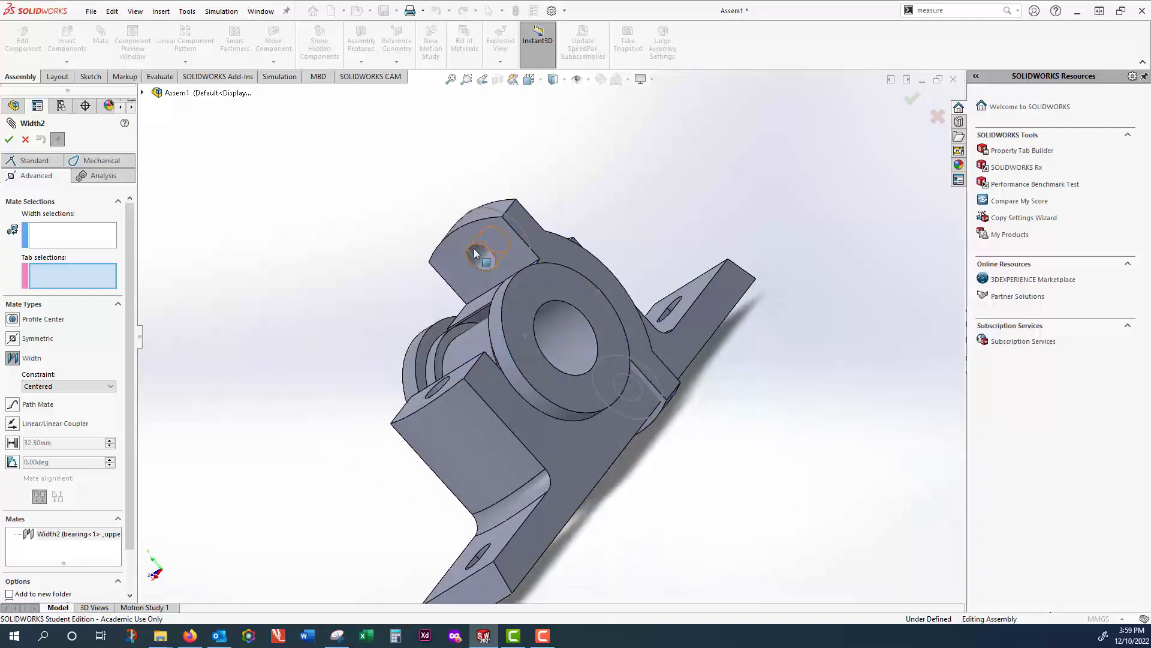
middle_drag(343, 282, 476, 259)
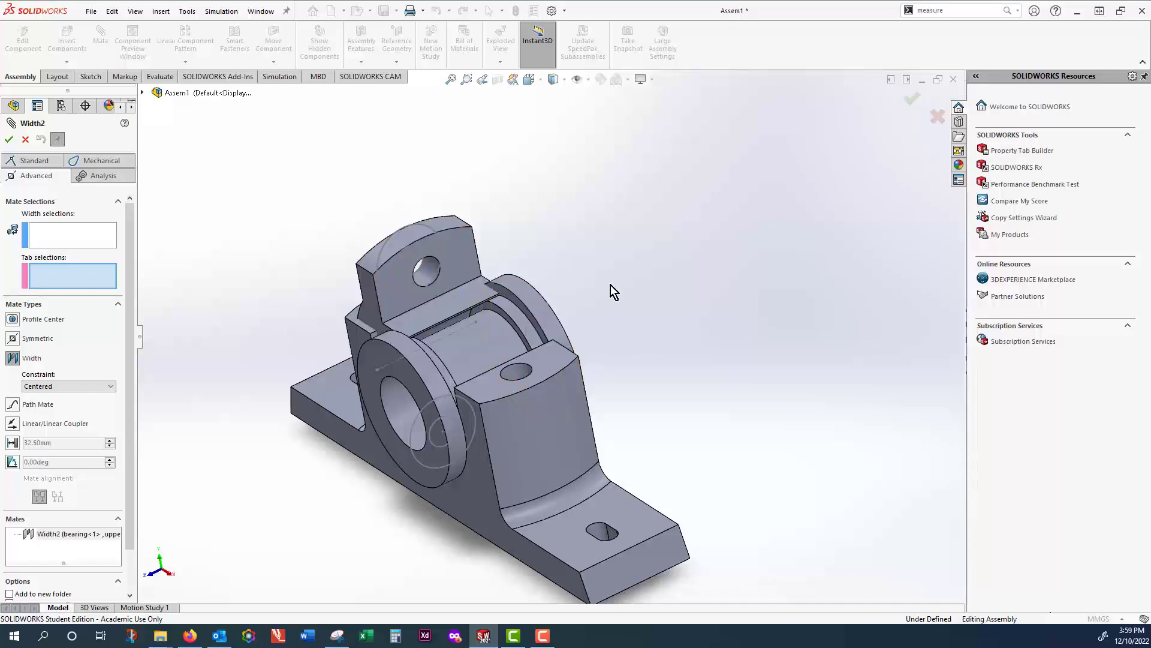
middle_drag(607, 291, 532, 326)
click(512, 295)
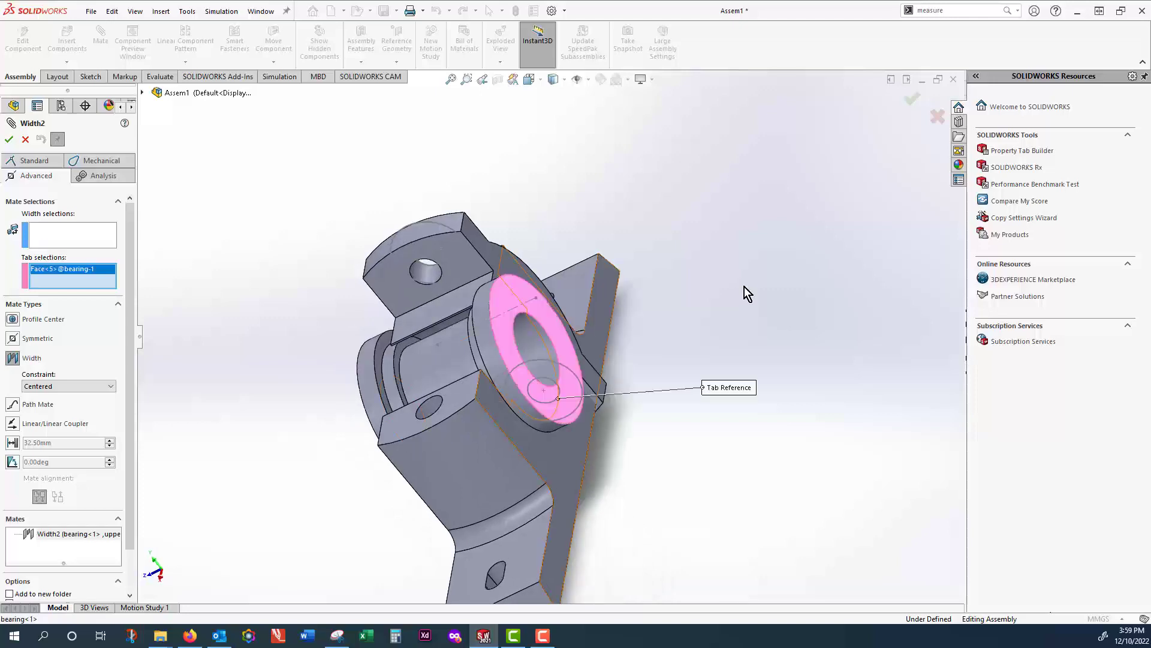
middle_drag(774, 283, 729, 324)
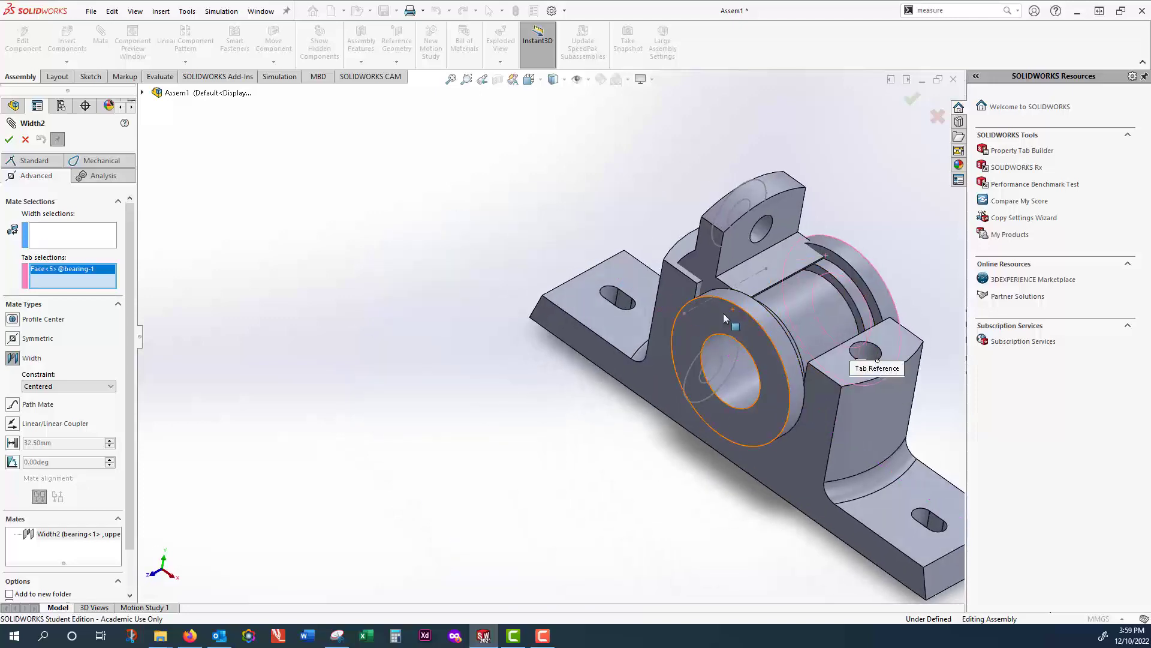
click(729, 322)
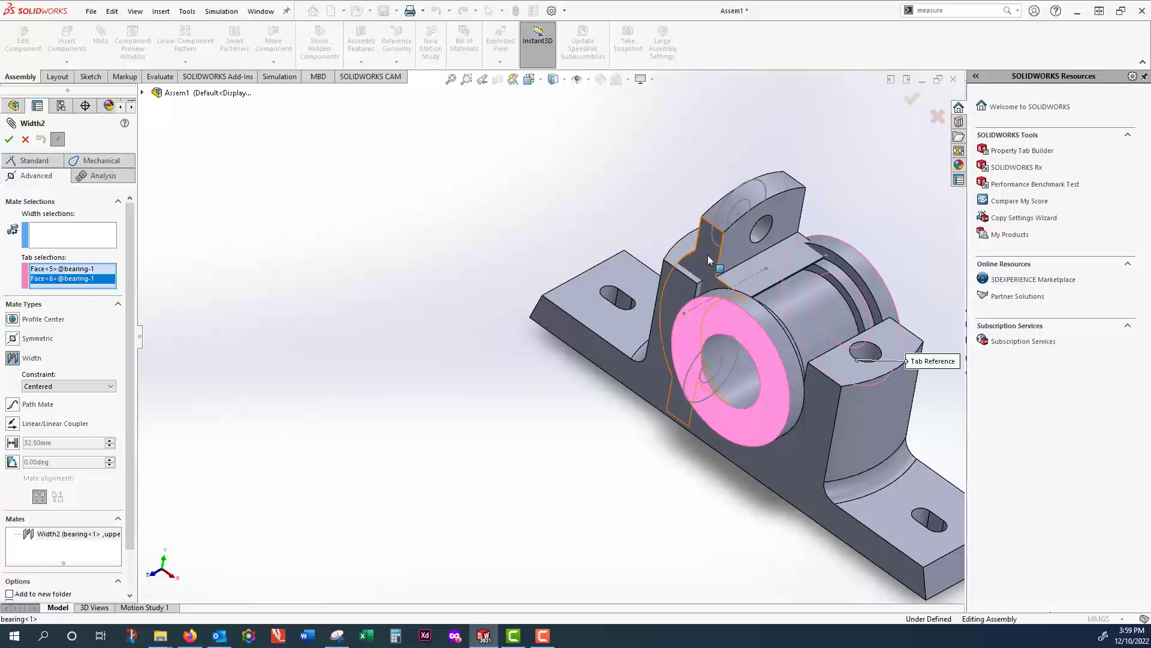
- Set the upper block's front and back faces as the width selections and apply the edited centered mate
middle_drag(840, 193, 547, 253)
click(87, 233)
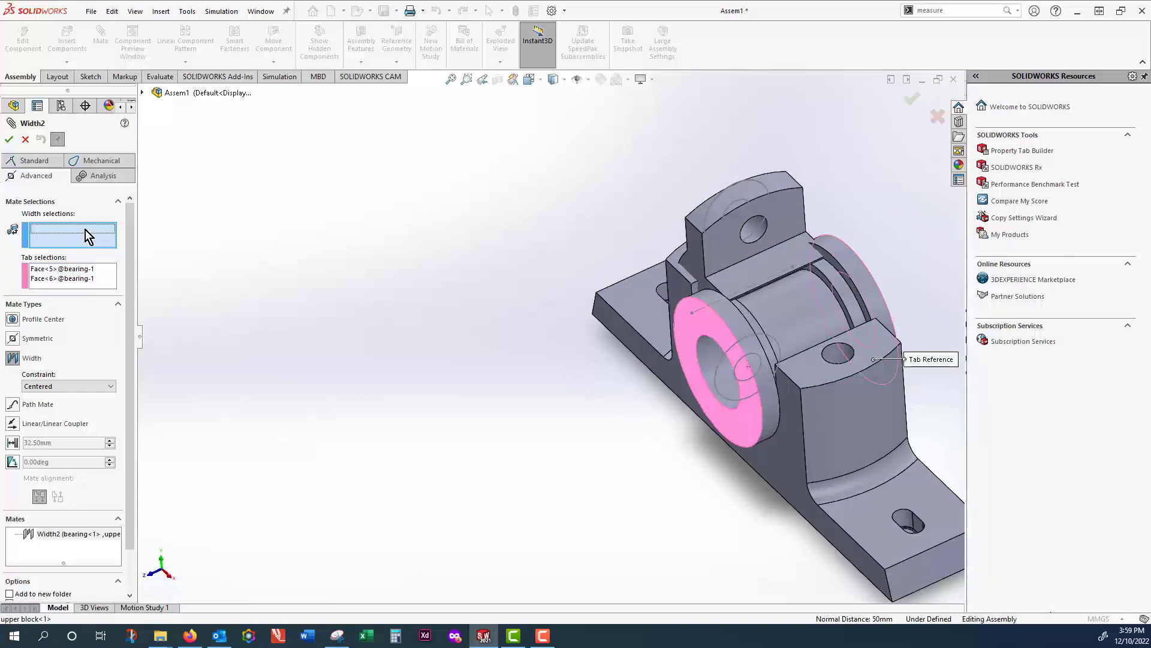
click(683, 243)
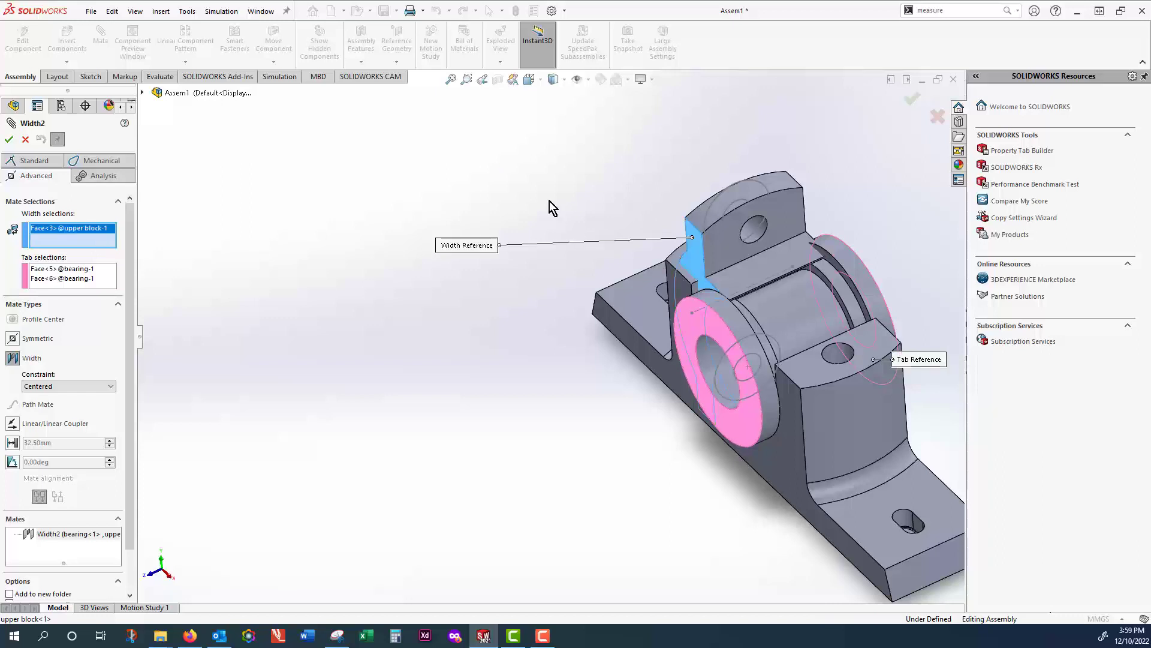
middle_drag(523, 211, 409, 273)
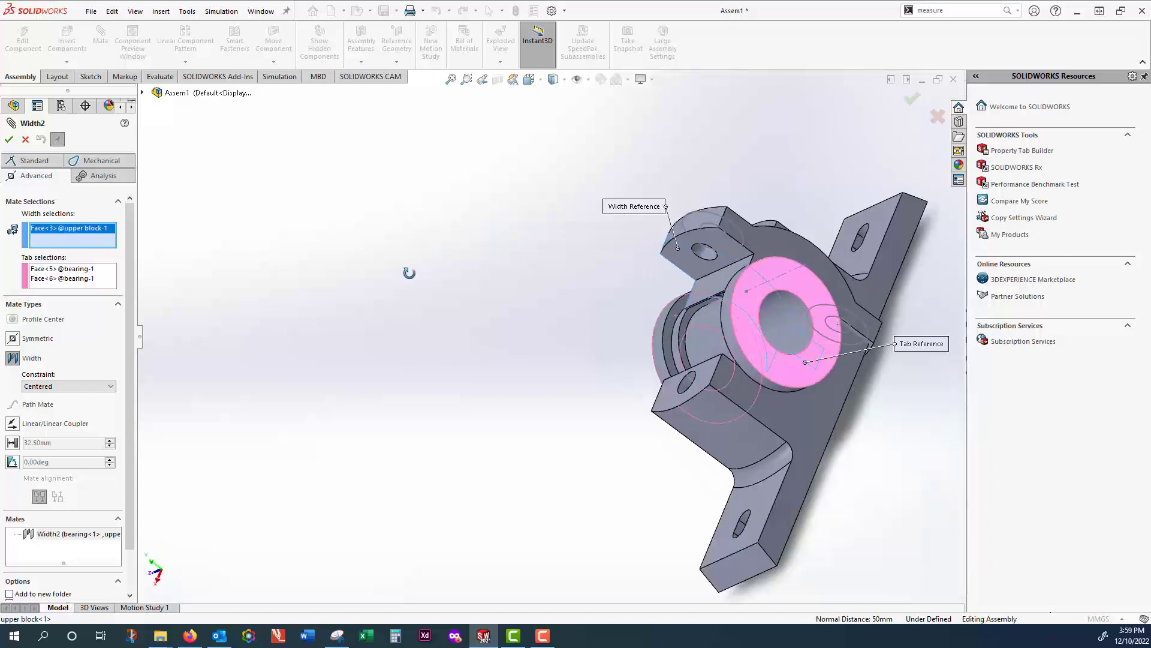
click(770, 238)
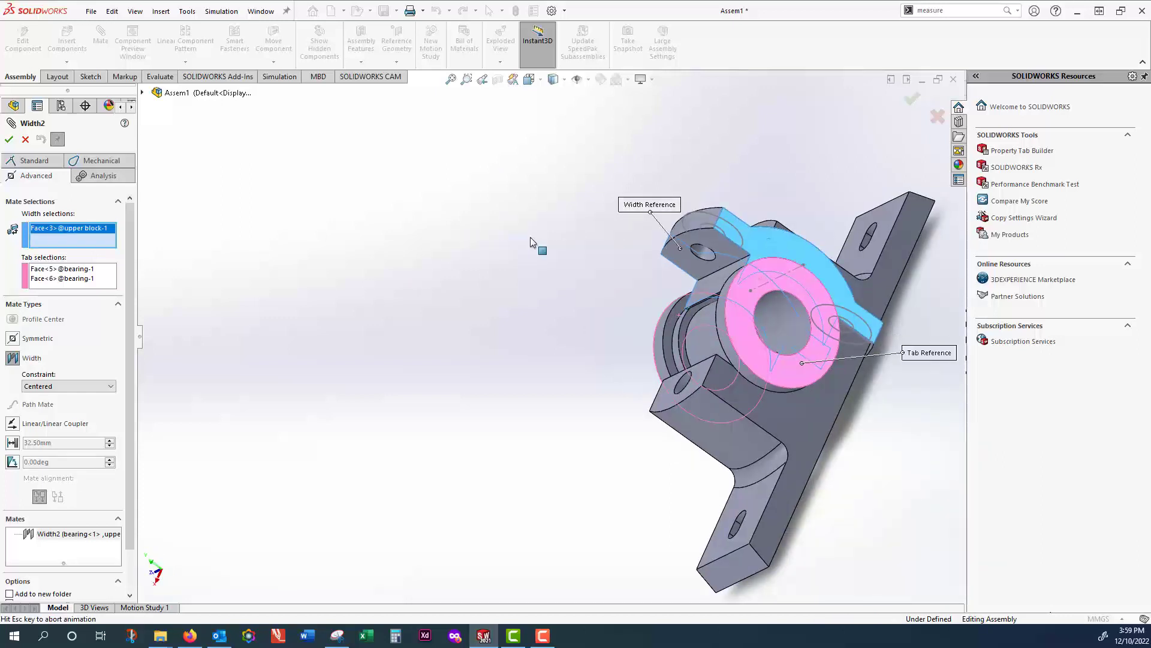
click(9, 139)
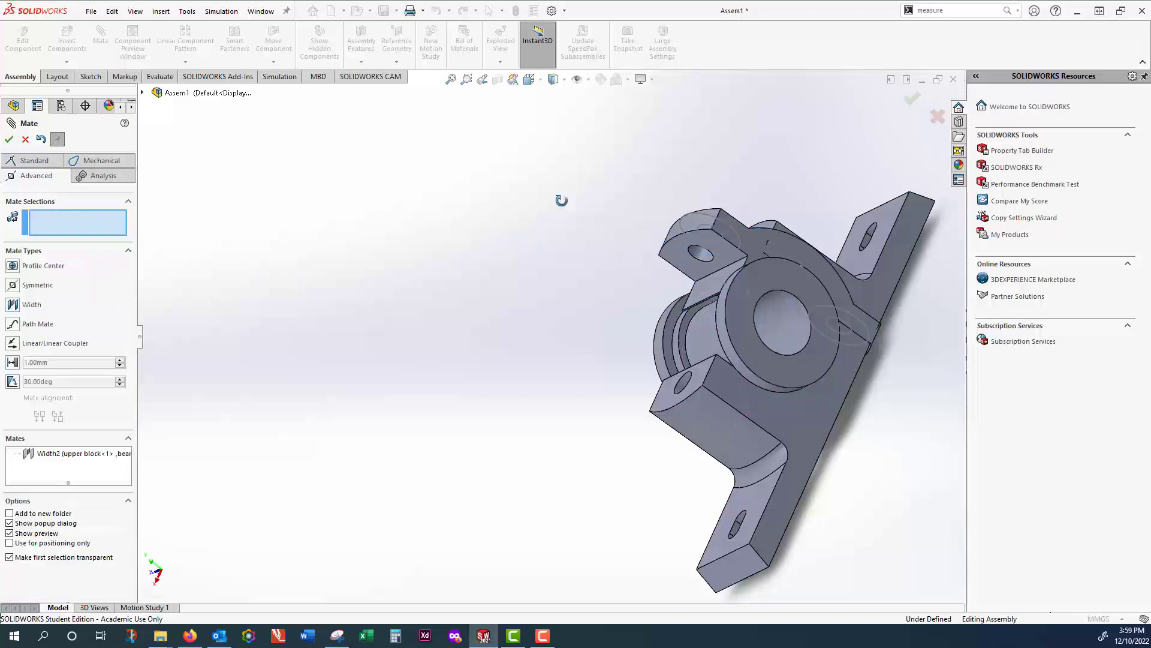
- Rotate the upper block back over the lower block and add a parallel mate between its lug underside and the lower block's top face
middle_drag(558, 199, 571, 218)
drag(699, 264, 603, 391)
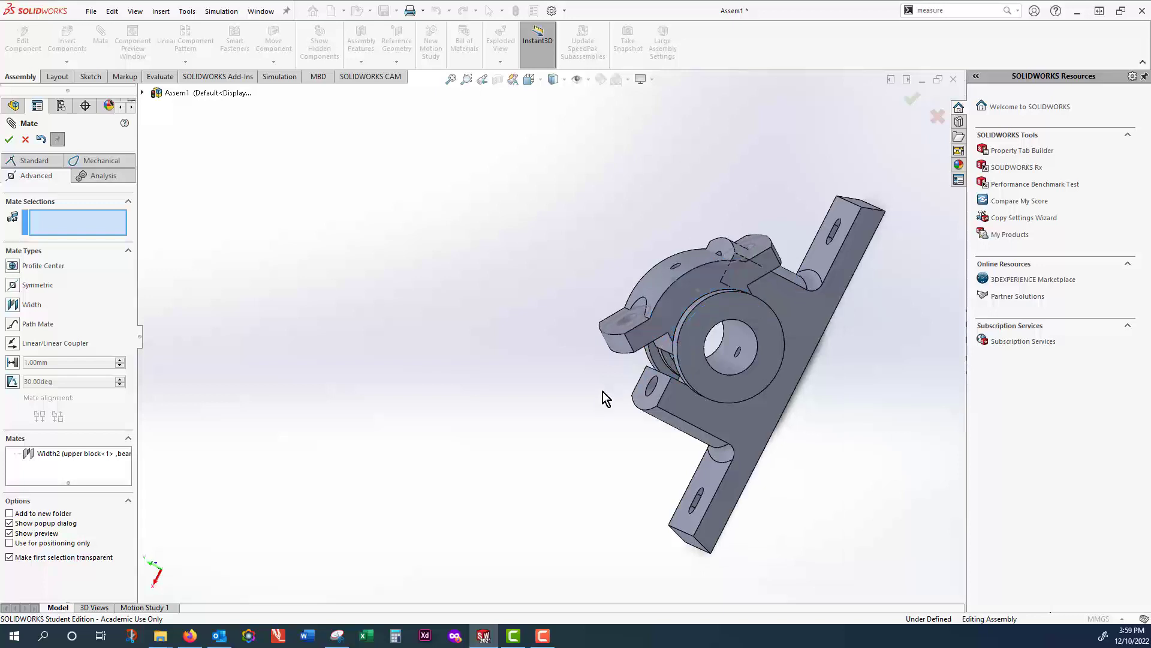
middle_drag(599, 376, 629, 301)
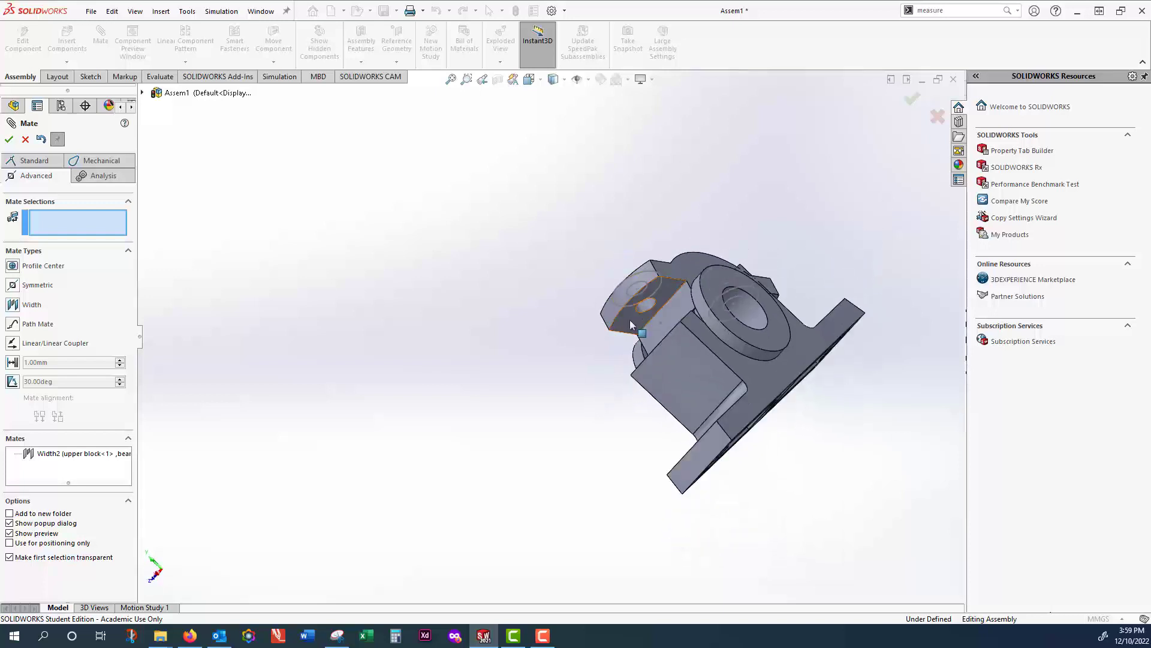
click(630, 325)
middle_drag(545, 363, 643, 398)
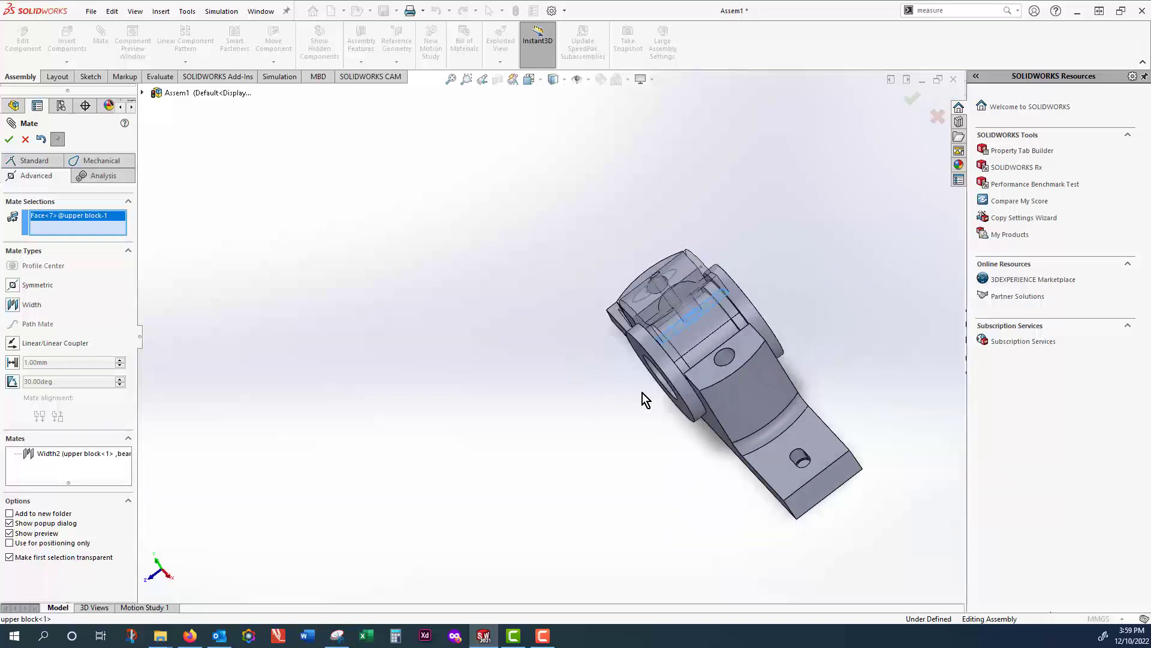
click(707, 379)
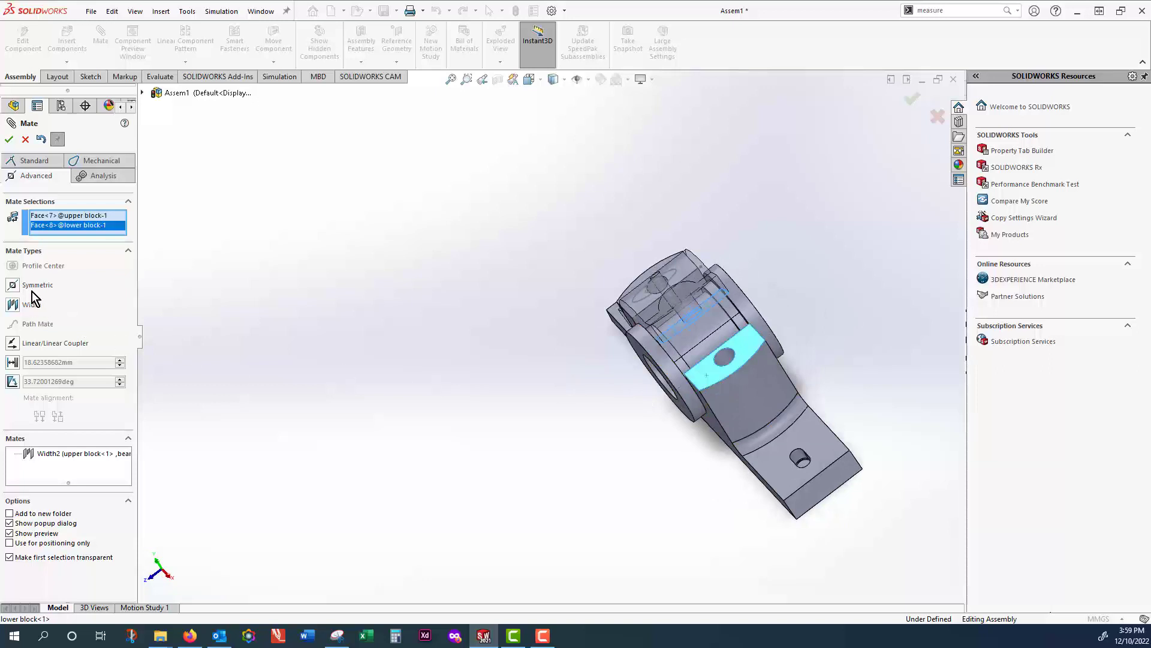
click(34, 160)
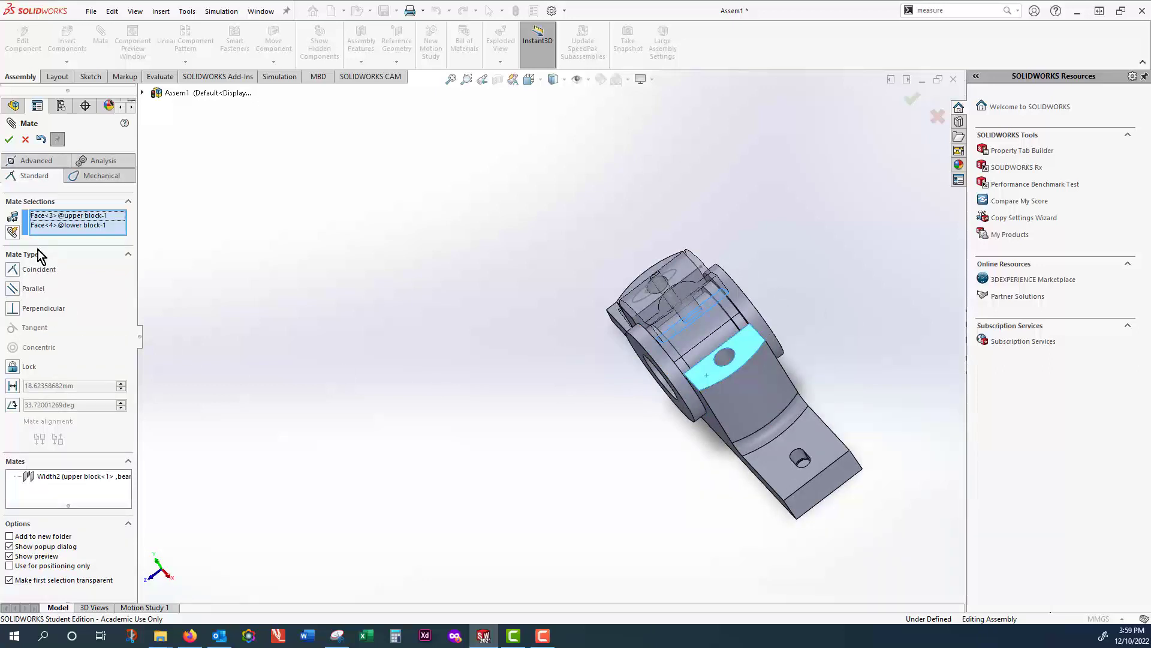
click(13, 289)
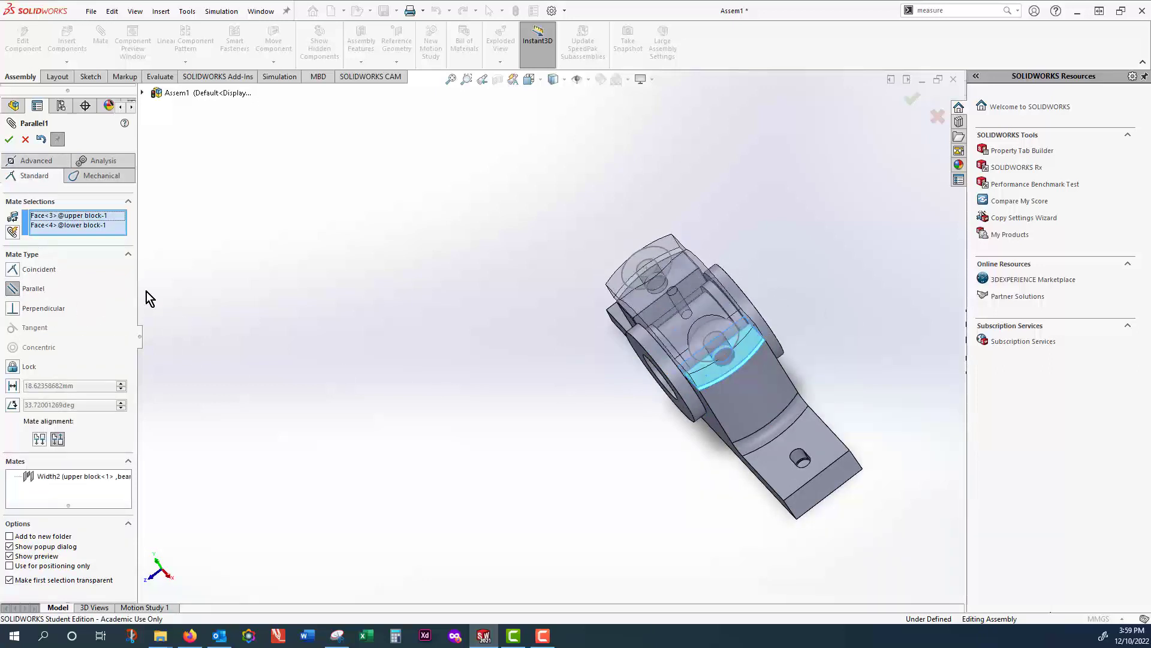
click(9, 139)
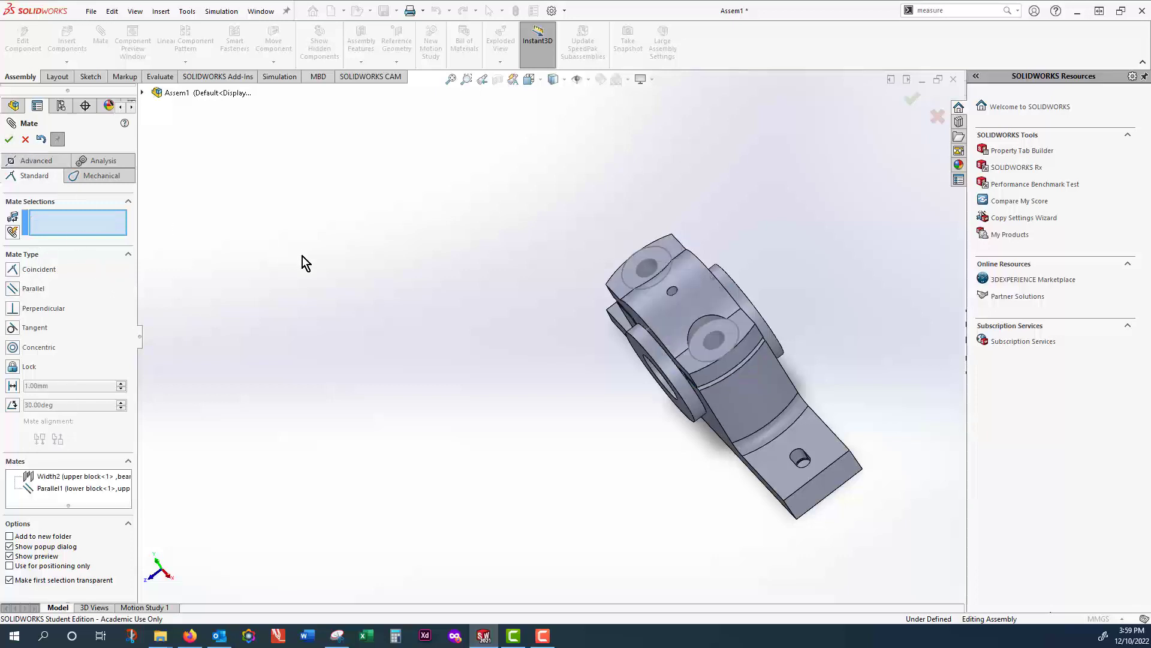
middle_drag(302, 257, 458, 233)
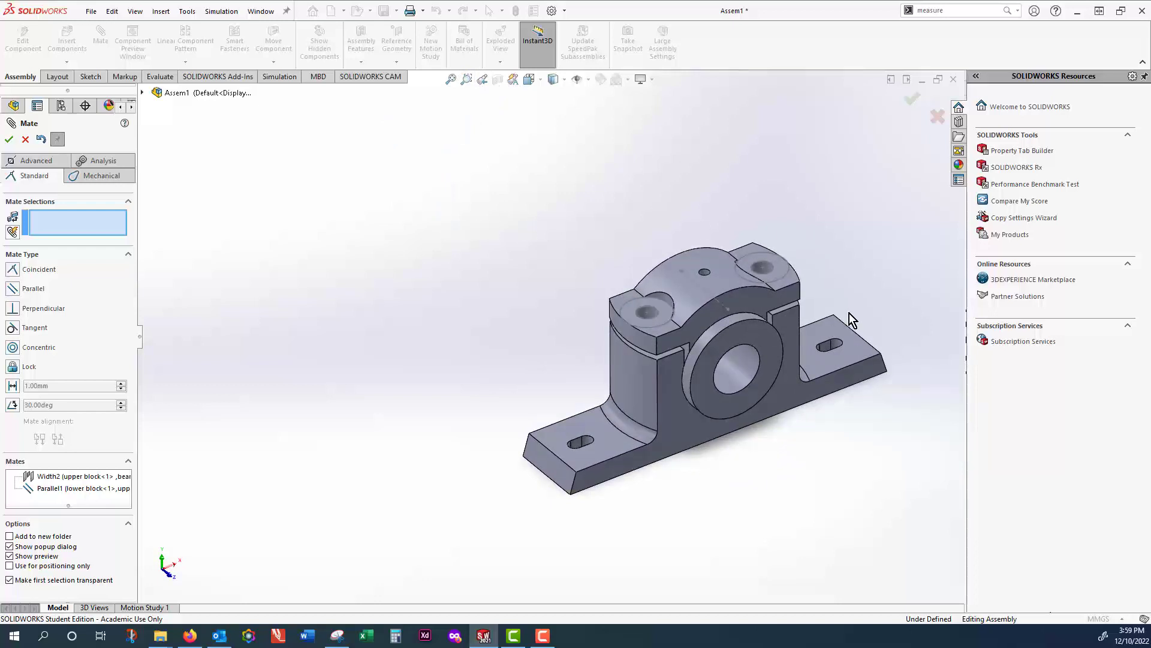
- Turn the assembly to view the lower block's underside and add in the Toolbox from the Design Library
middle_drag(848, 321, 864, 174)
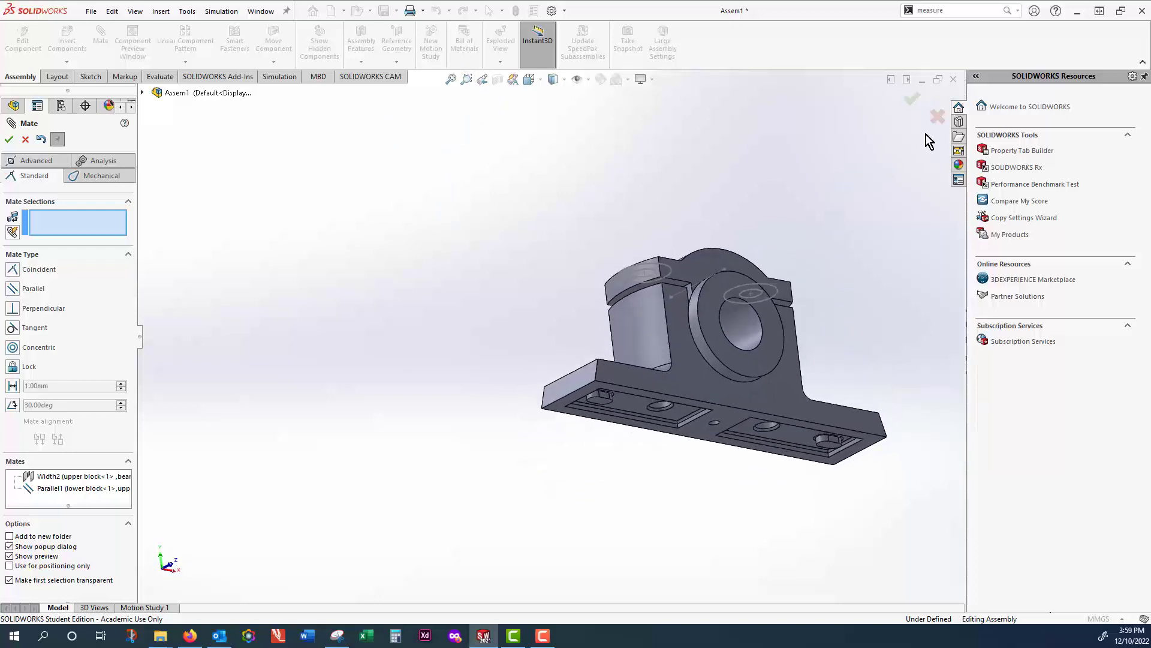
click(959, 122)
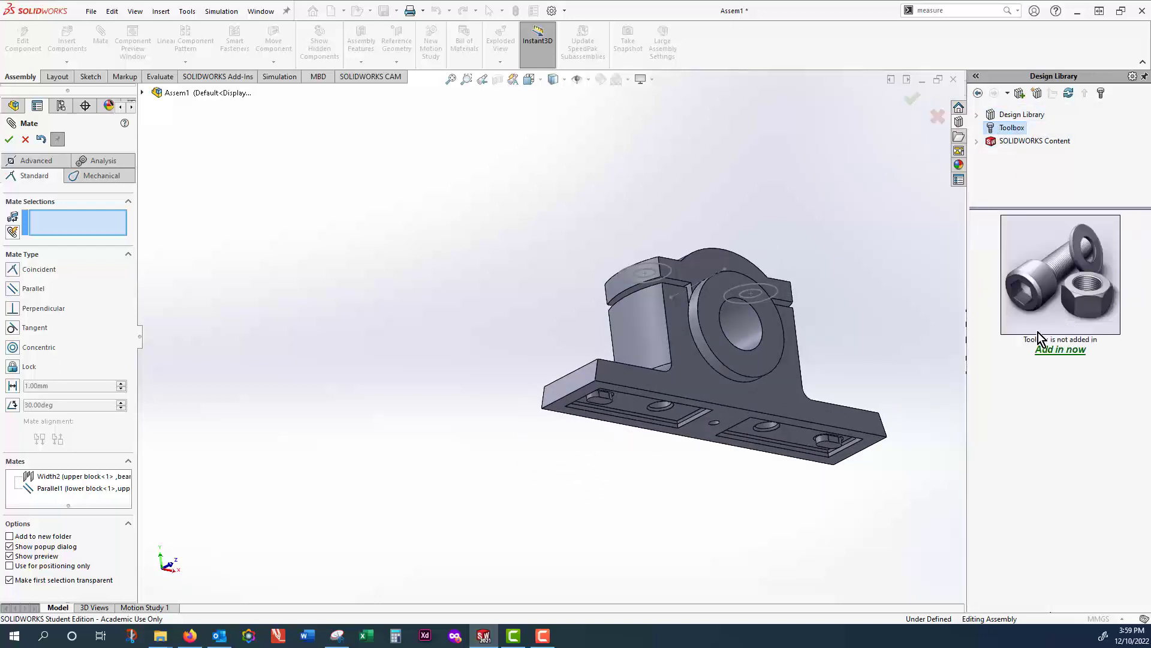
click(1074, 353)
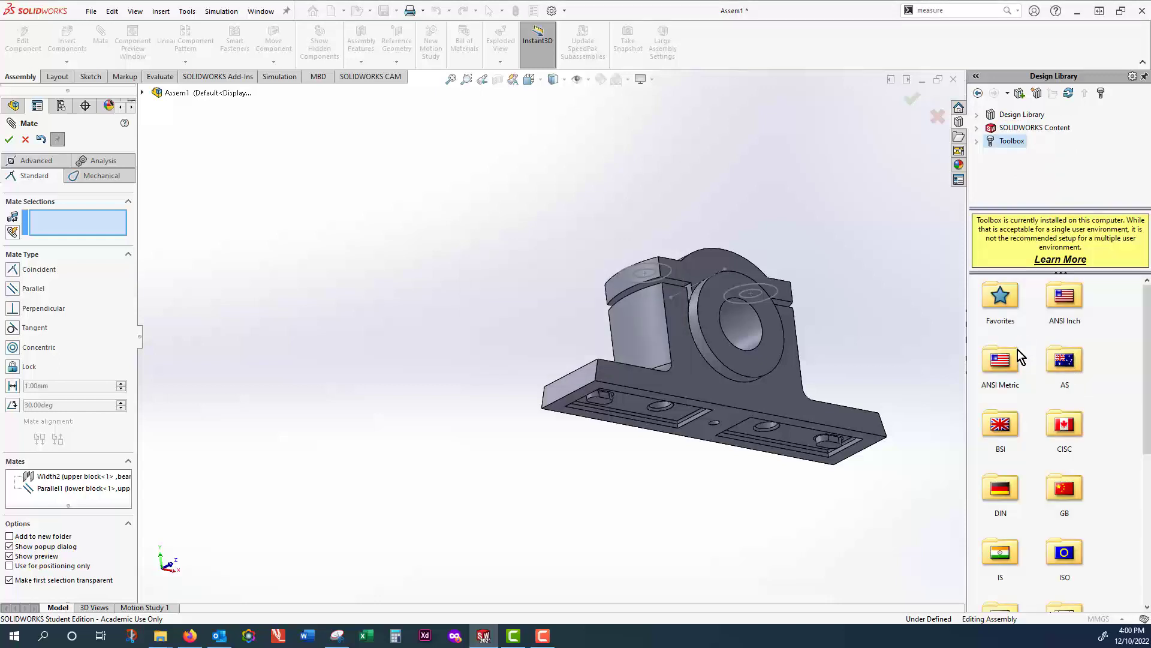
- Browse the Toolbox's ANSI Metric Bolts and Screws and open the Hex Head fasteners
double_click(1002, 360)
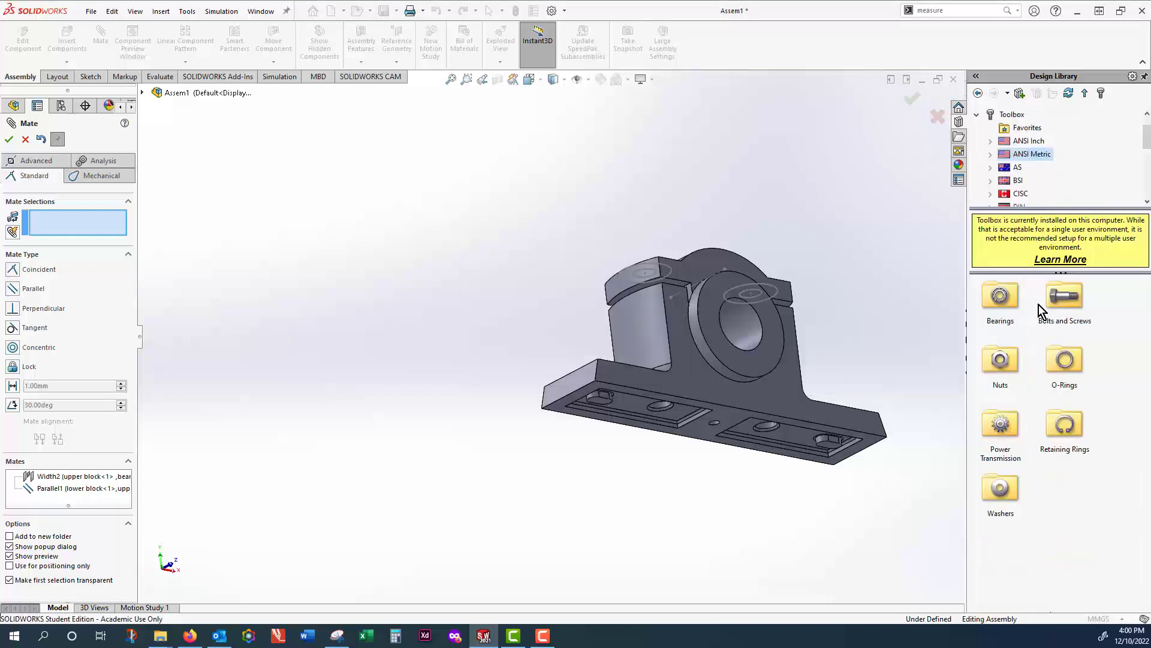
double_click(1056, 294)
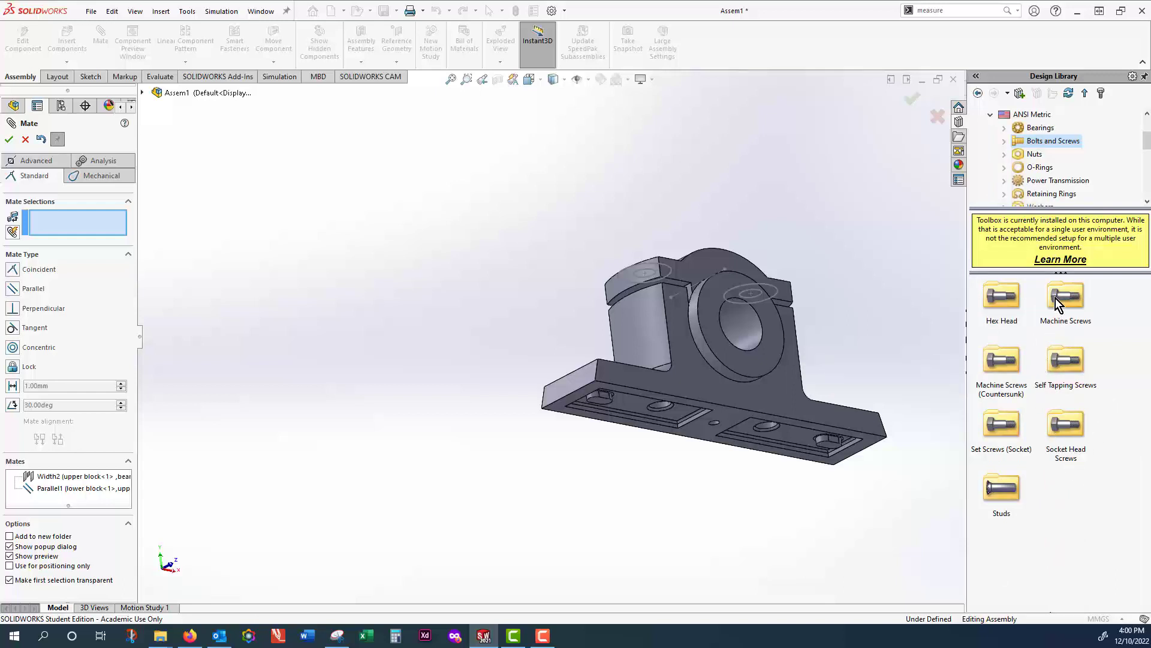
click(1071, 351)
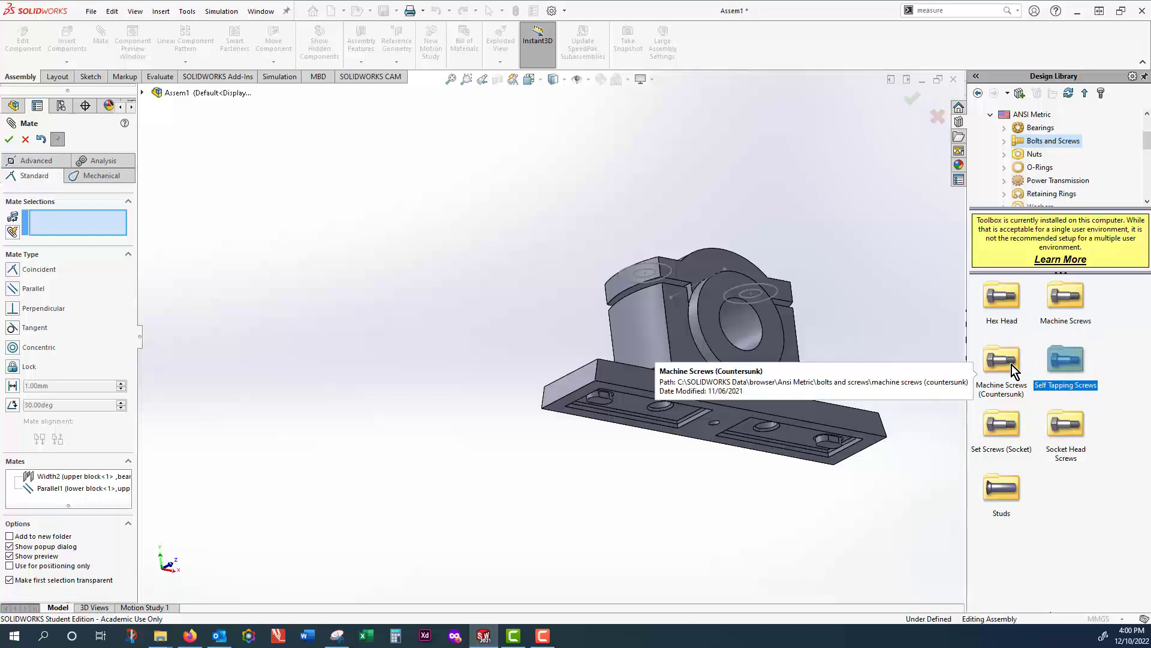
double_click(1012, 364)
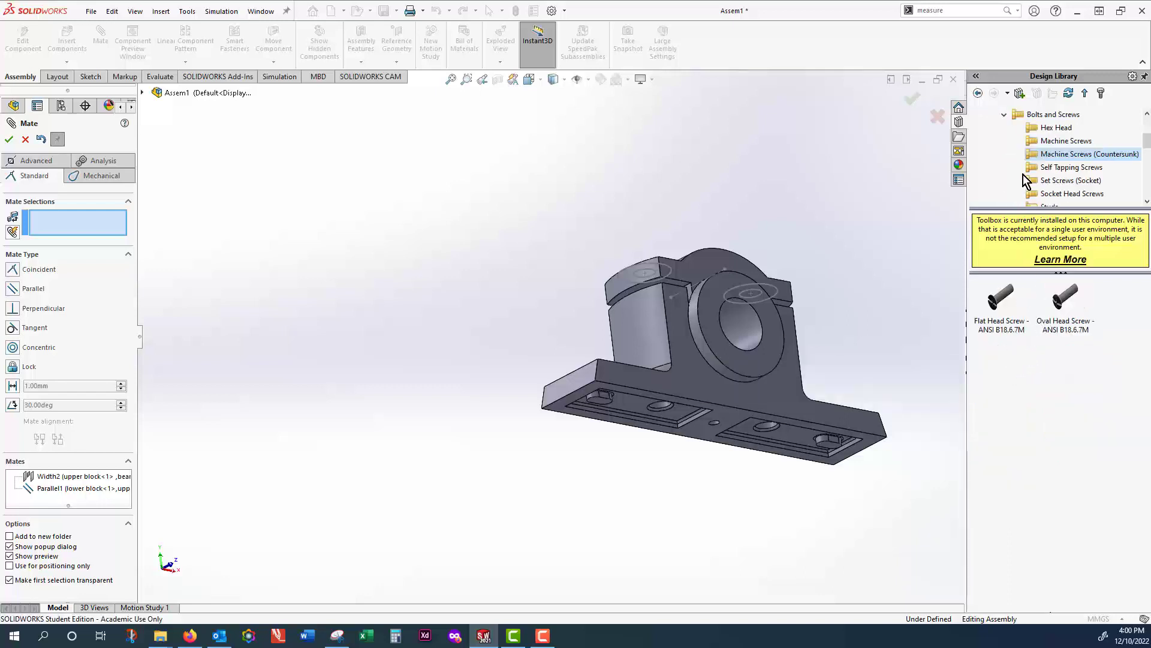
click(1053, 114)
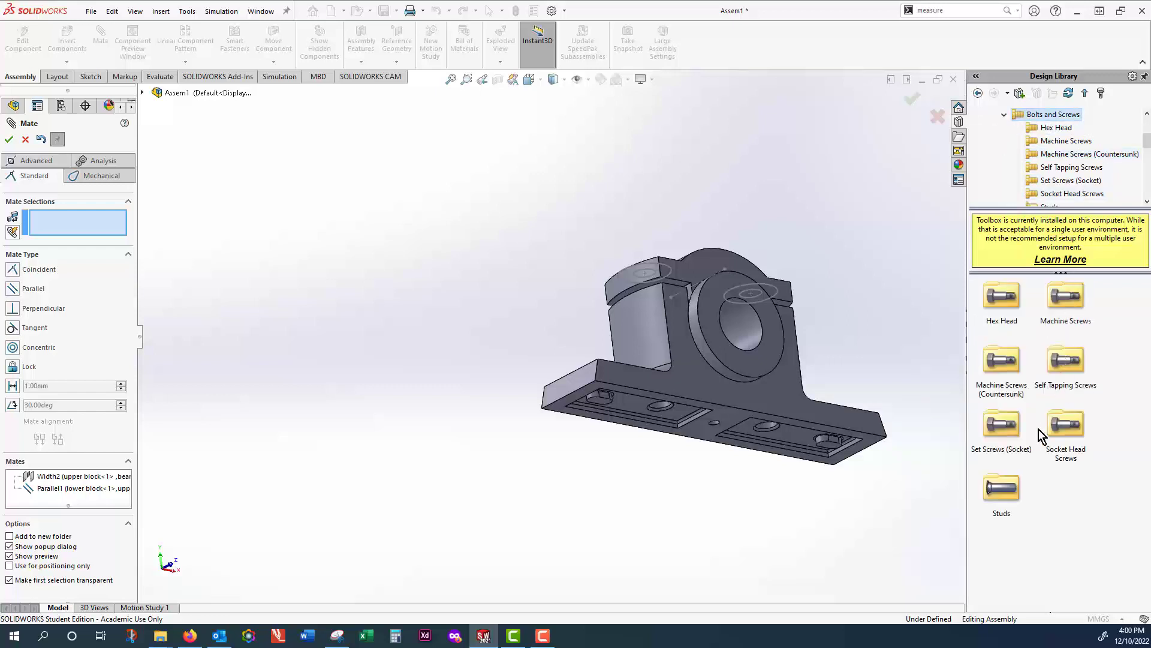
double_click(1002, 297)
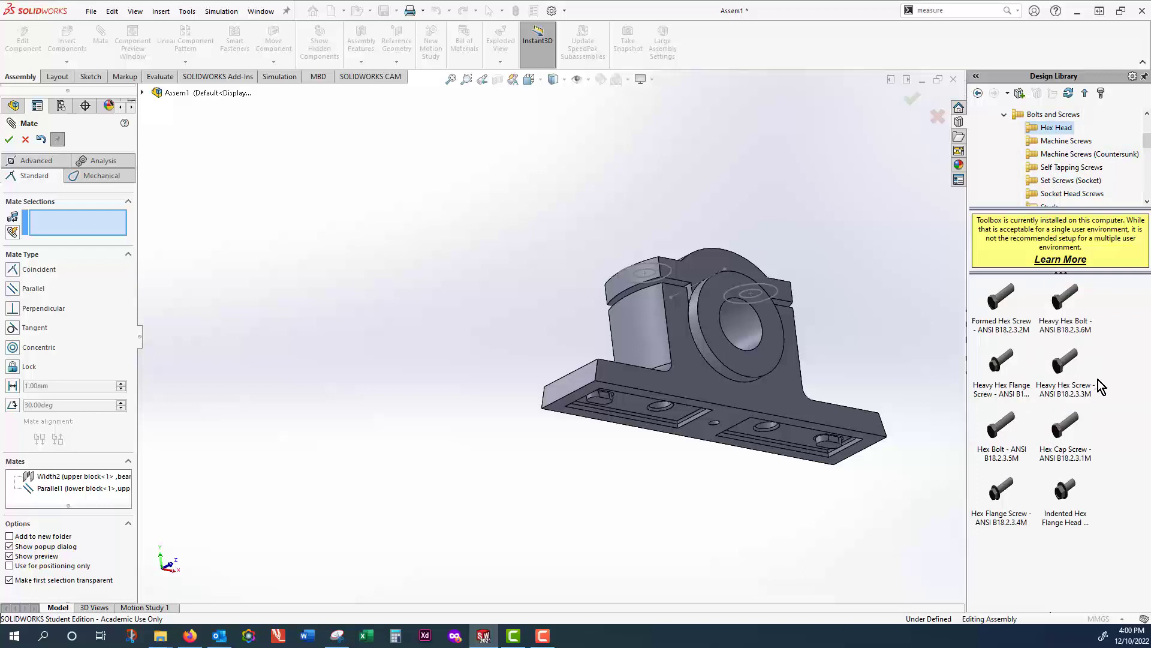
- Close the Mate command and insert a Formed Hex Screw - ANSI B18.2.3.2M near the lower block's underside
click(998, 300)
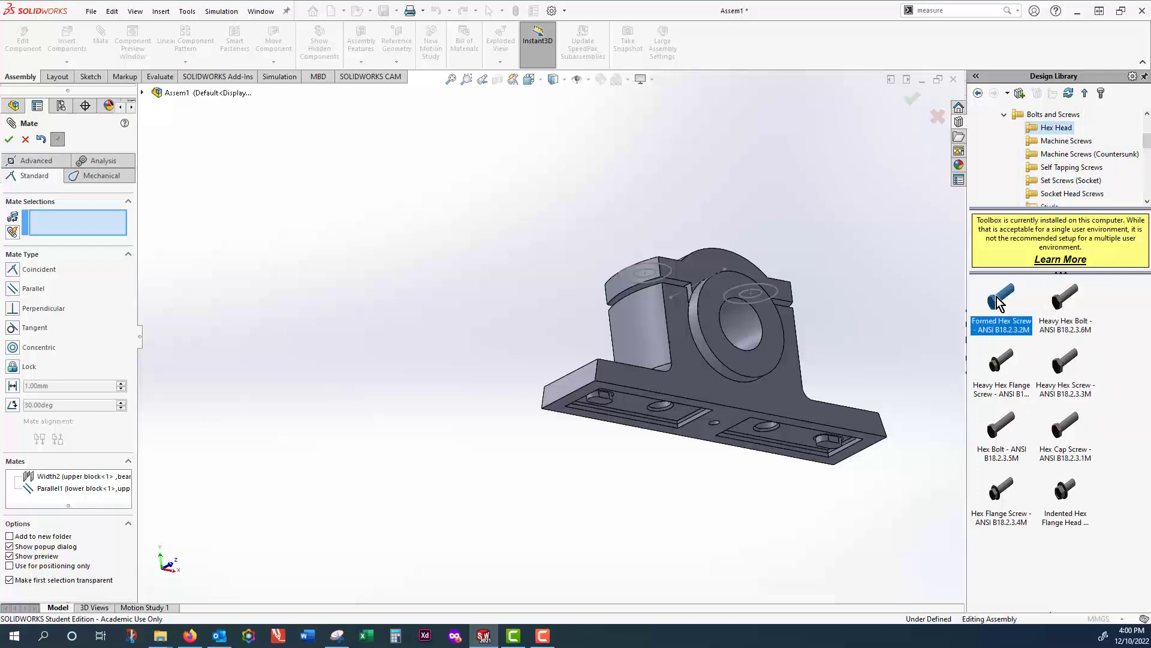
drag(999, 303, 956, 329)
click(9, 139)
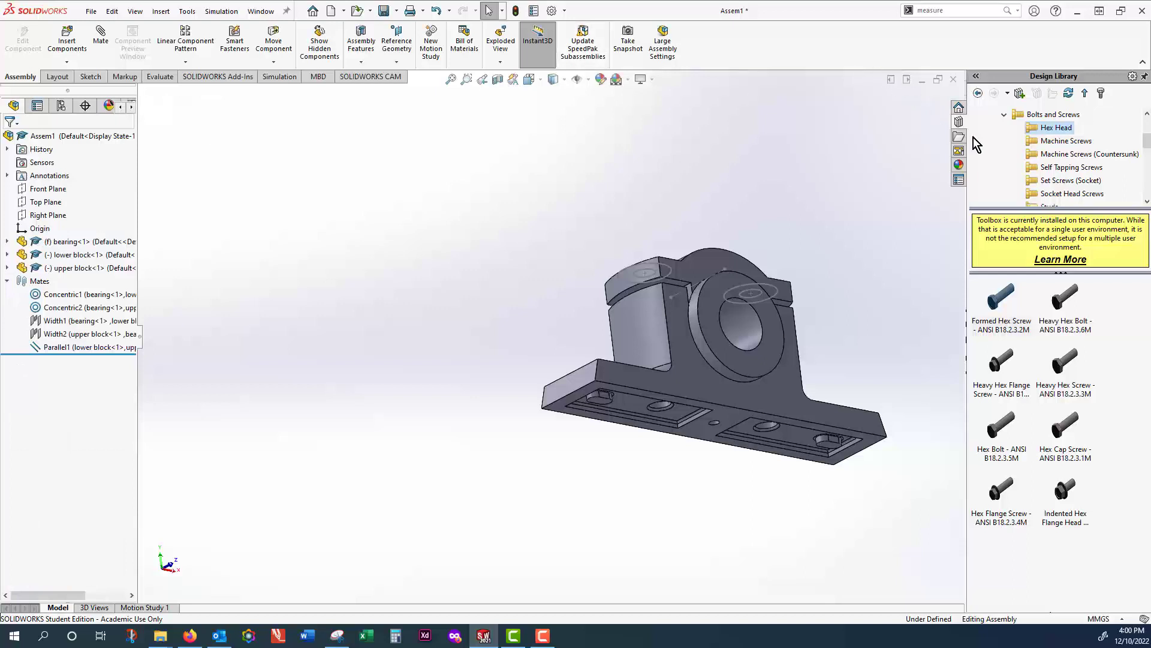
drag(1001, 298, 658, 404)
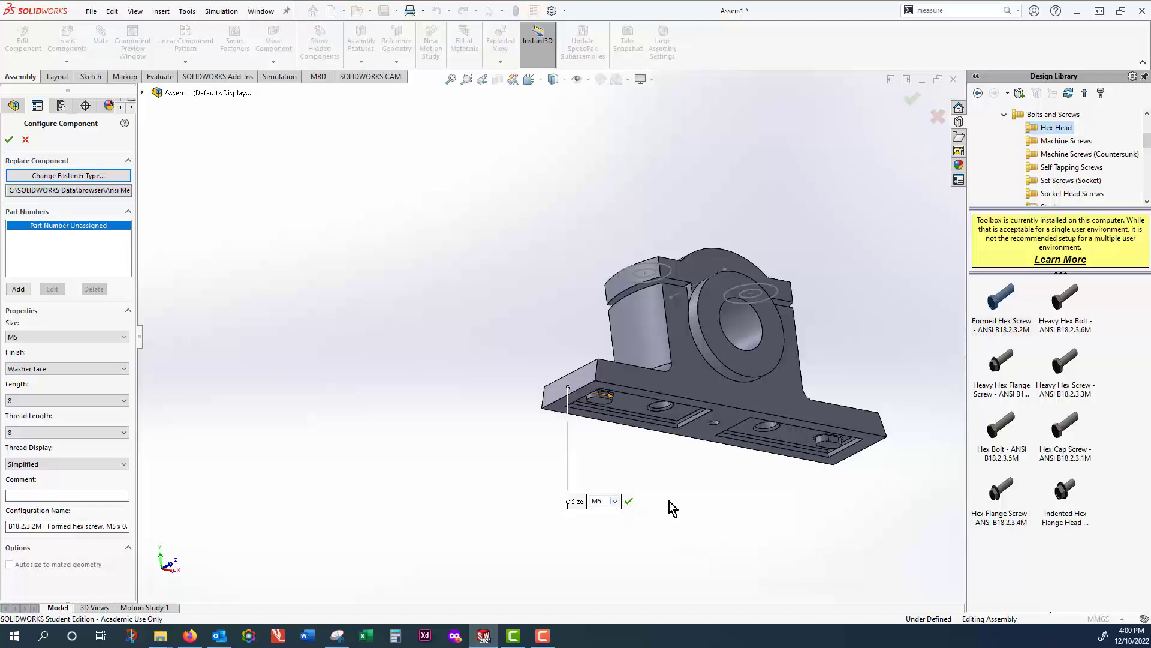
- Set the inserted hex screw's size to M10 and stretch its length to 90 mm
middle_drag(669, 502, 709, 426)
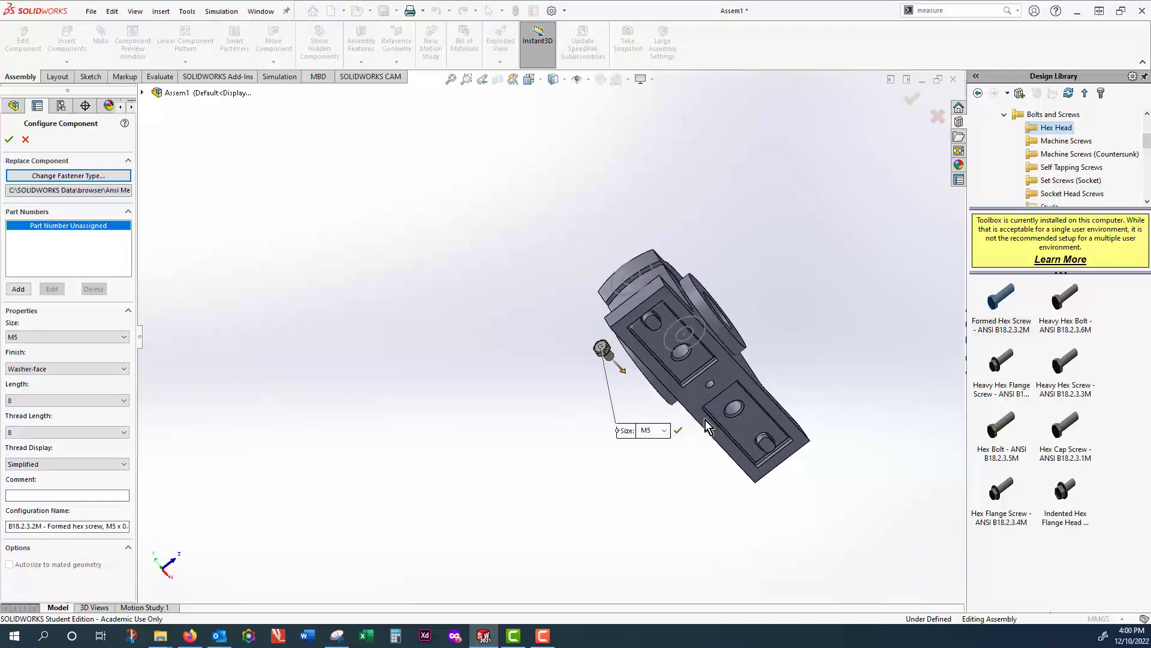
click(664, 431)
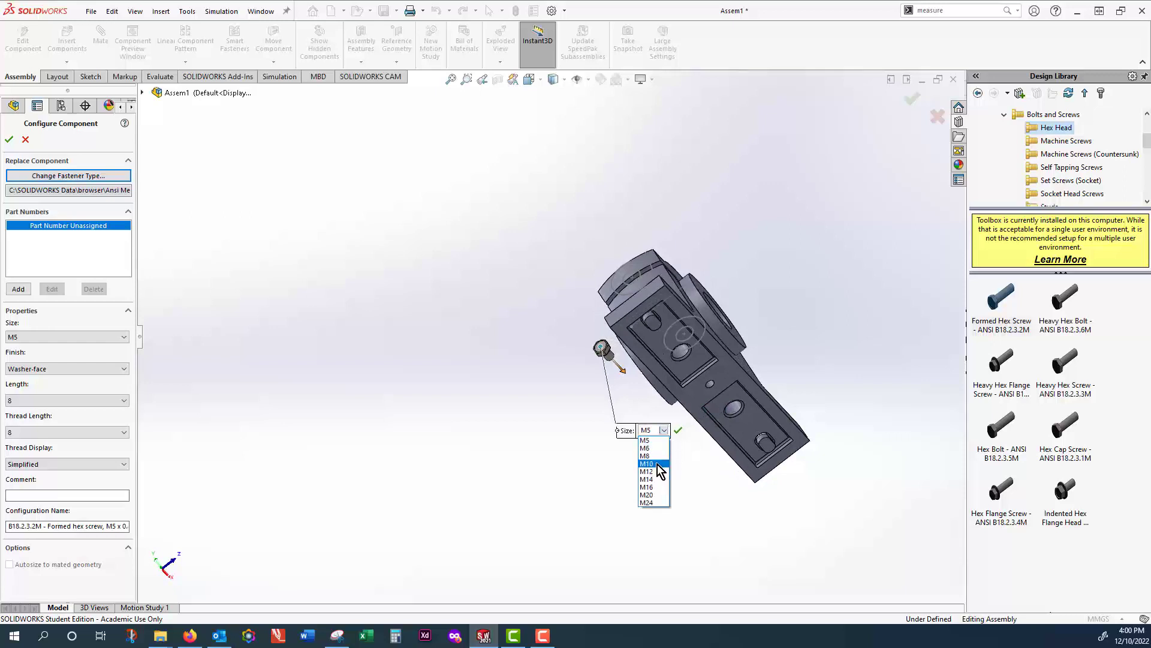
click(658, 464)
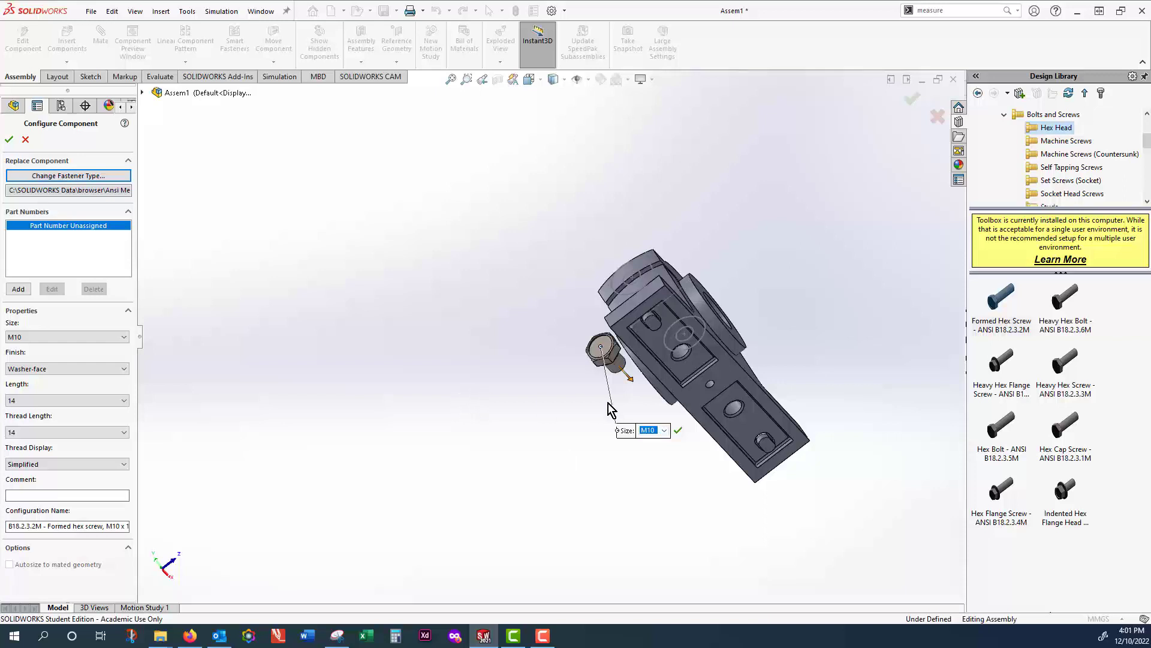
drag(679, 428, 689, 451)
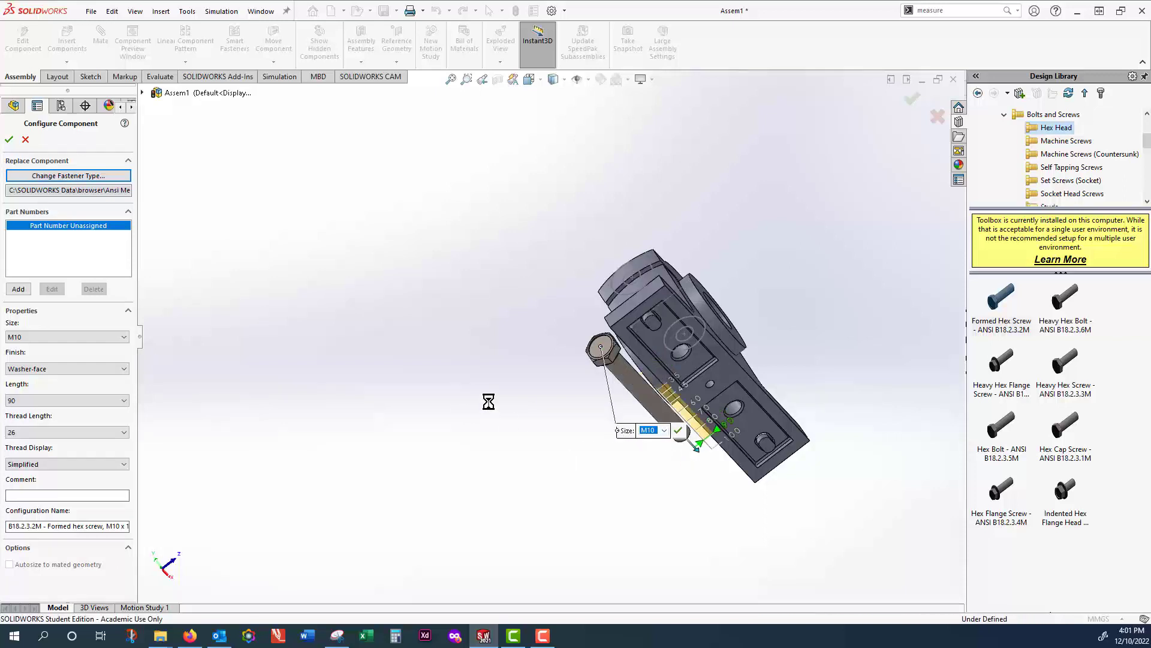
- Check the bolts in the Task 3-1.pdf drawing in Firefox, return to SOLIDWORKS and choose 90 as the screw's length
click(190, 635)
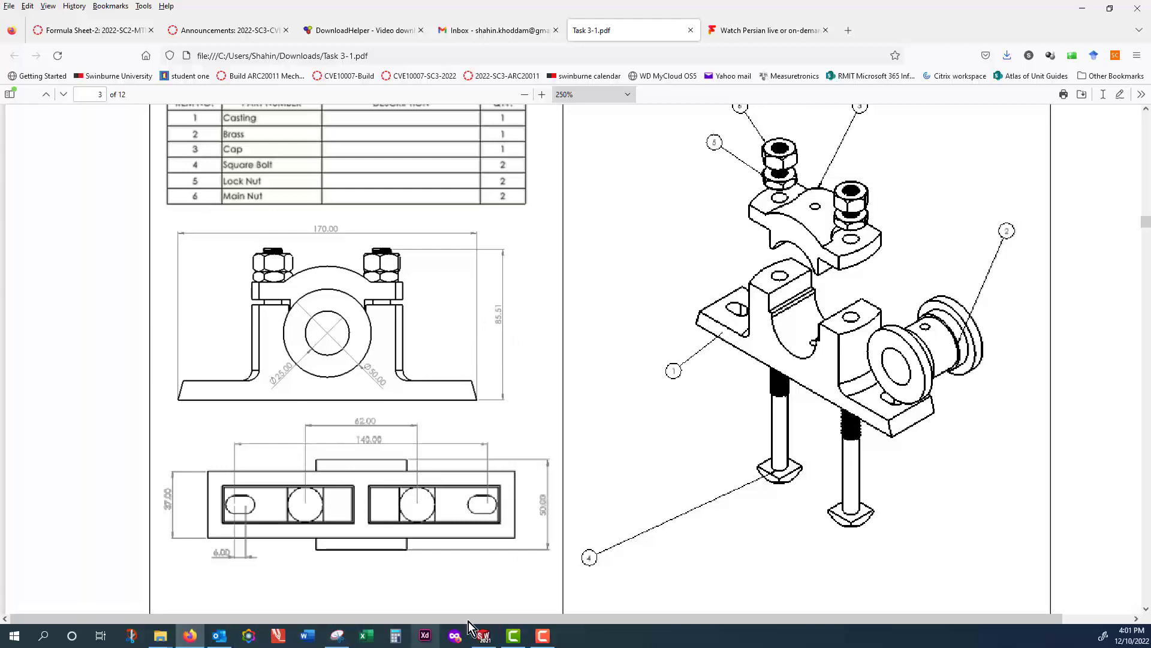
click(483, 635)
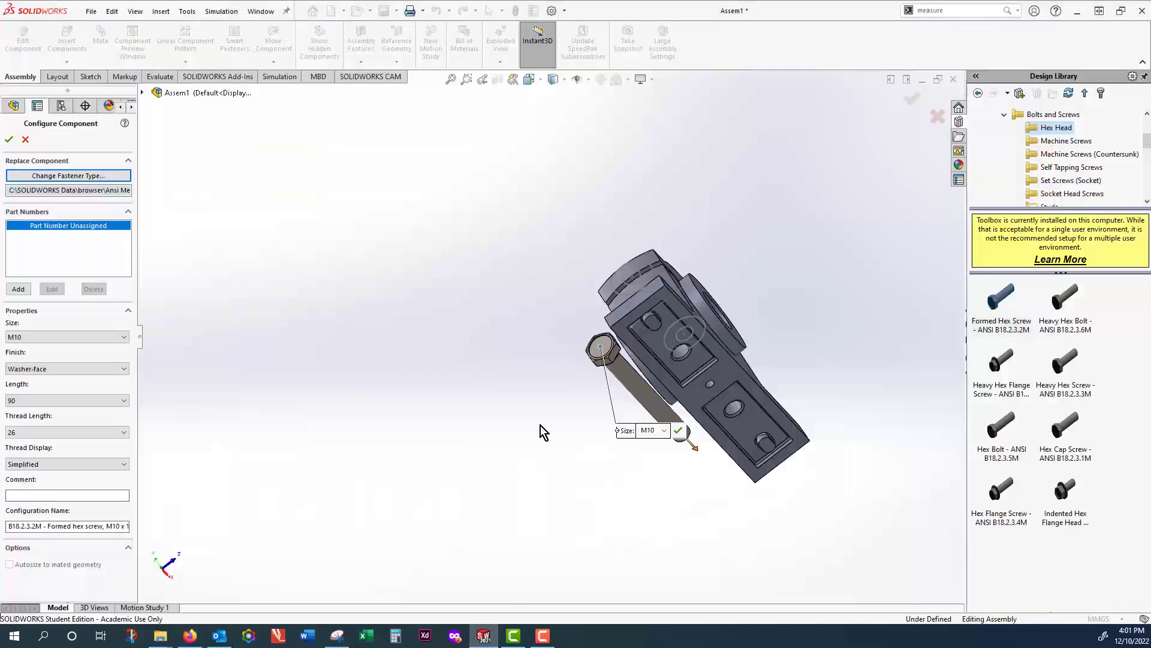
click(22, 401)
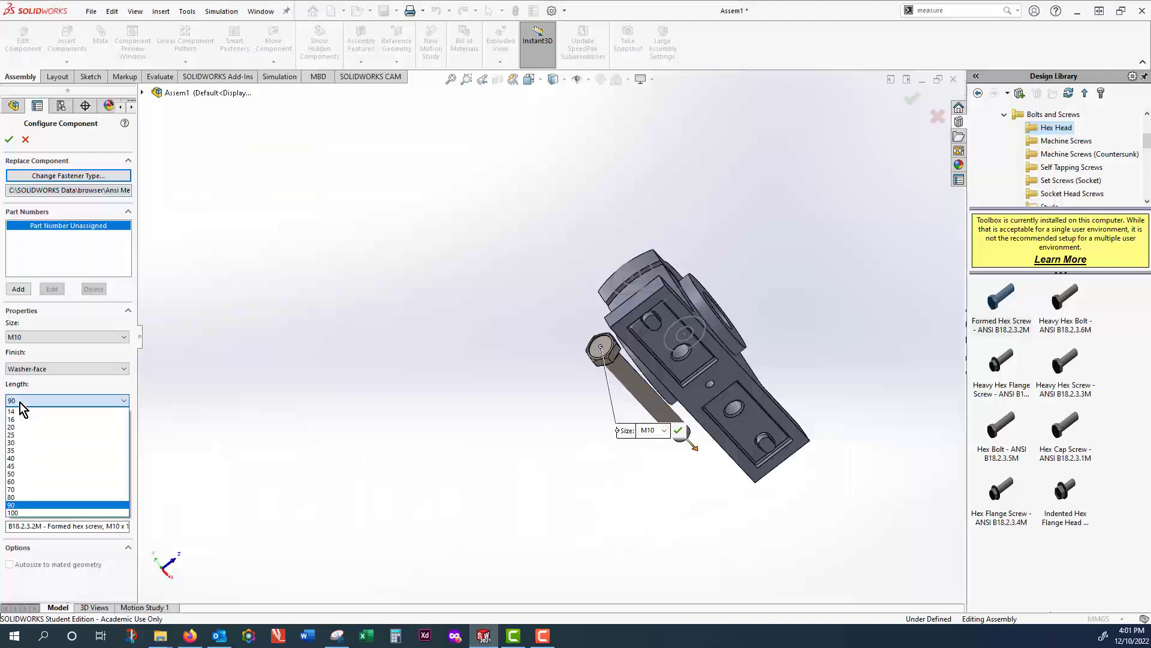
click(14, 505)
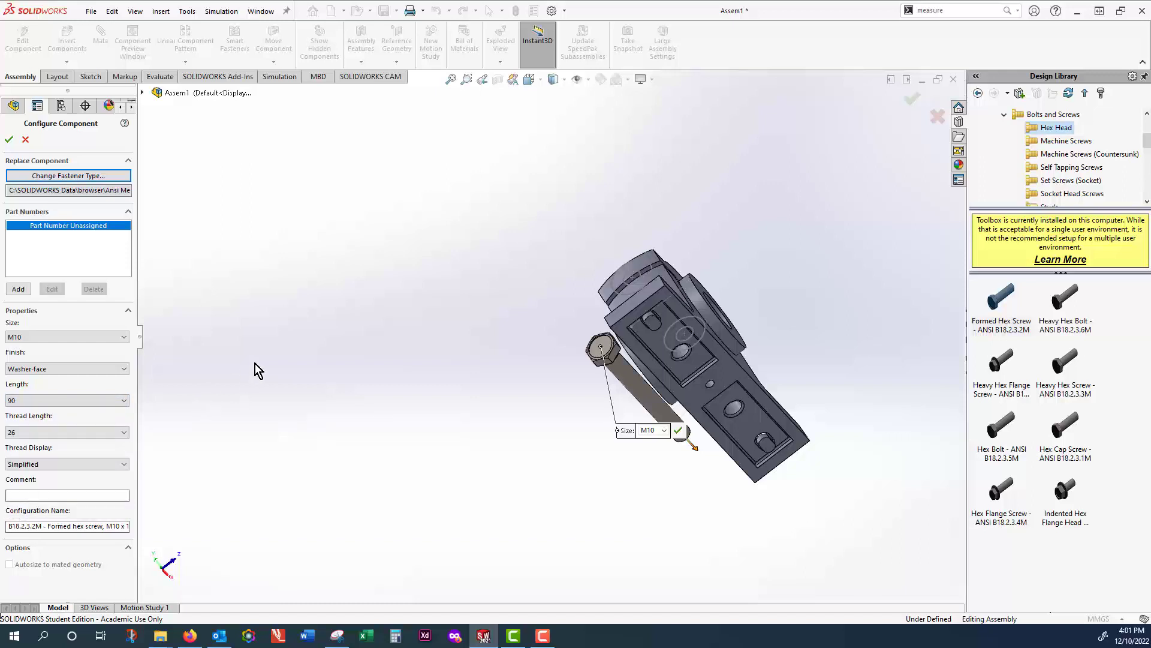
- Accept the screw configuration, place a second copy beside the block and finish inserting
click(9, 139)
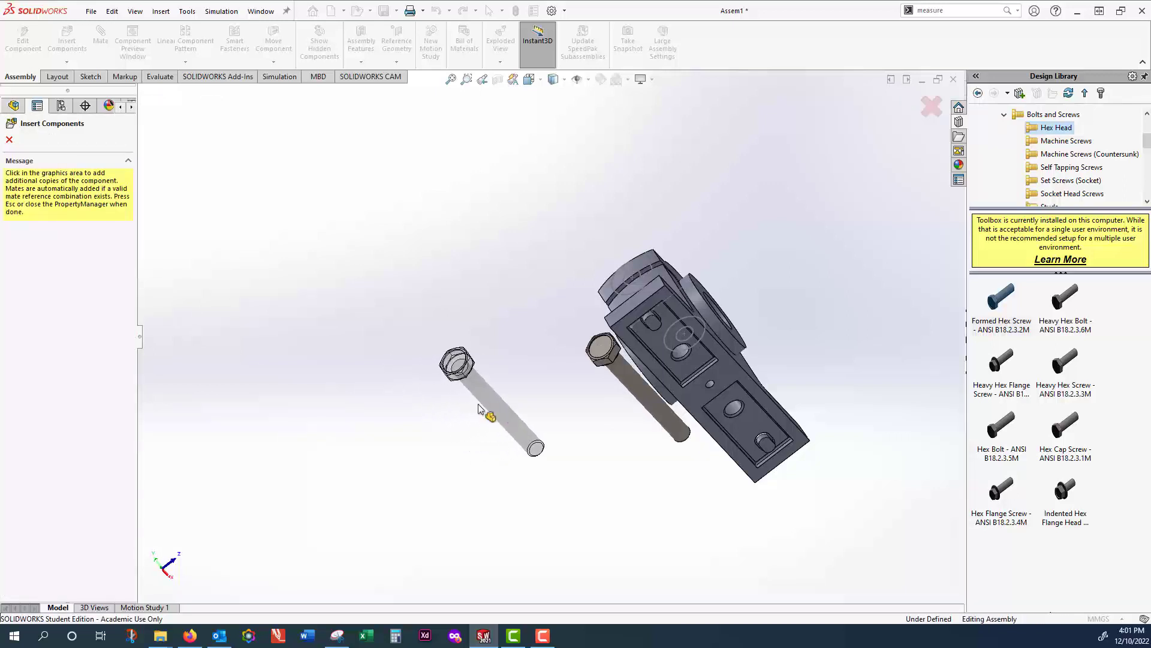
click(495, 405)
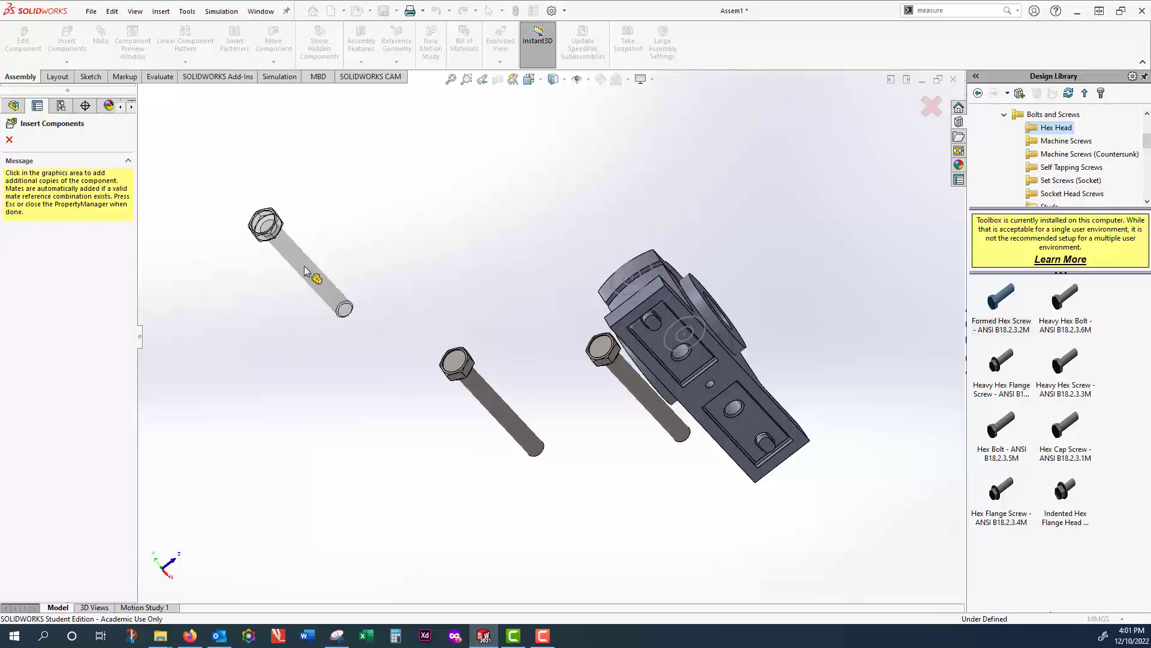
key(Escape)
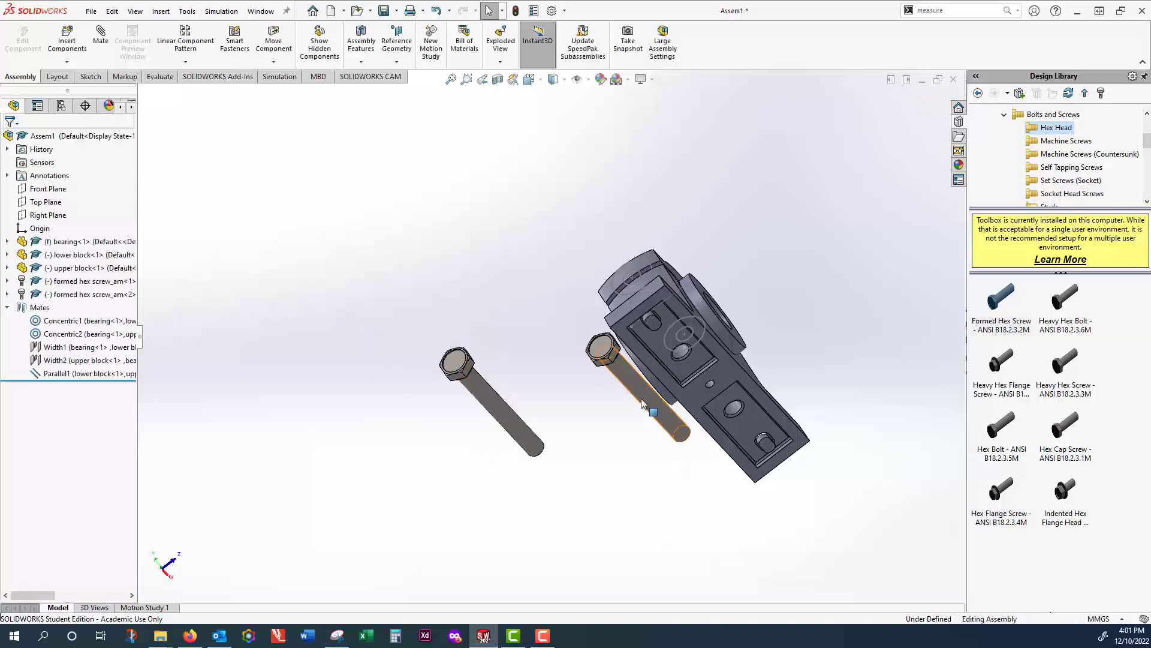
- Add a concentric mate between the first screw's shank and a lower block bolt hole, and slide the screw along the hole
click(644, 408)
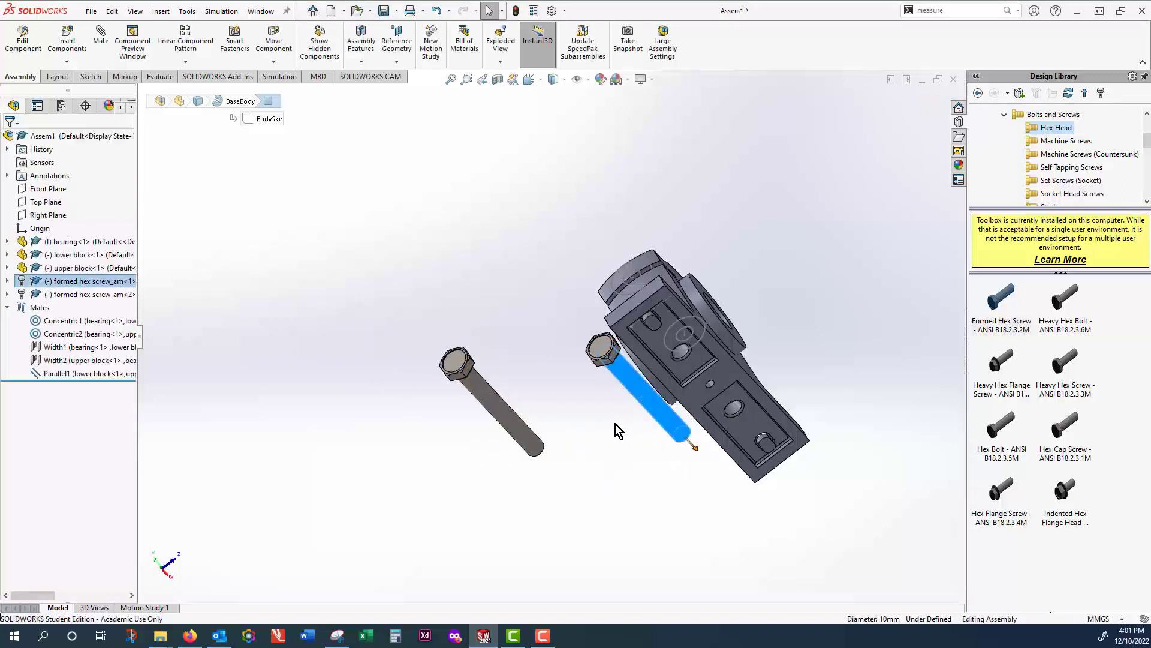
click(102, 53)
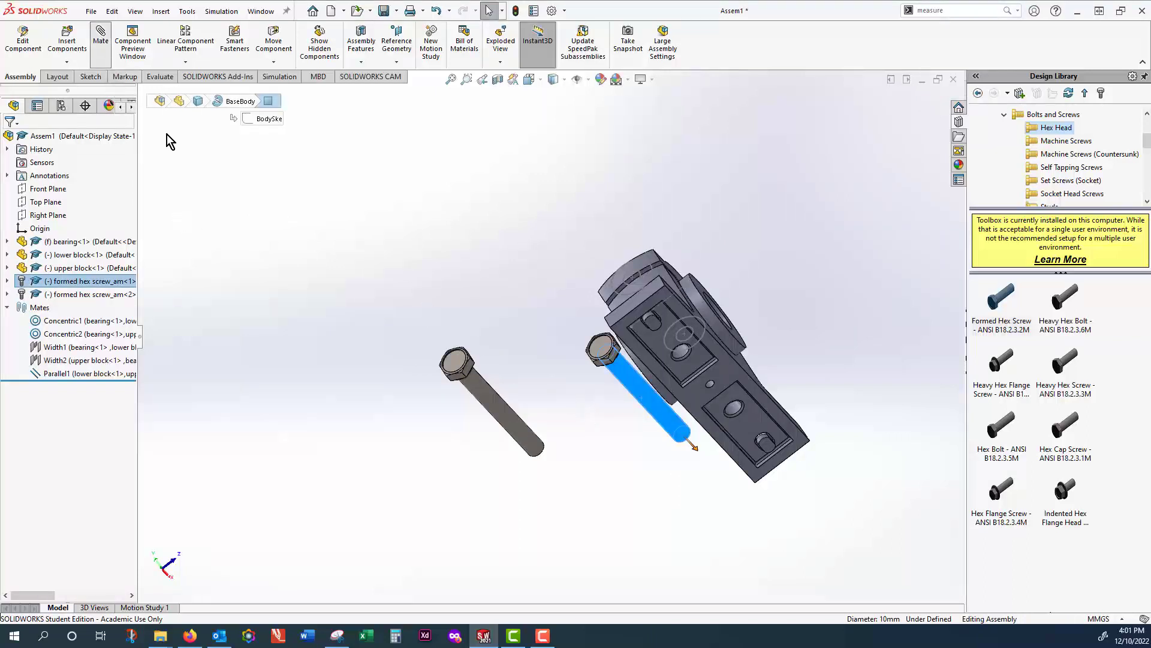
click(680, 354)
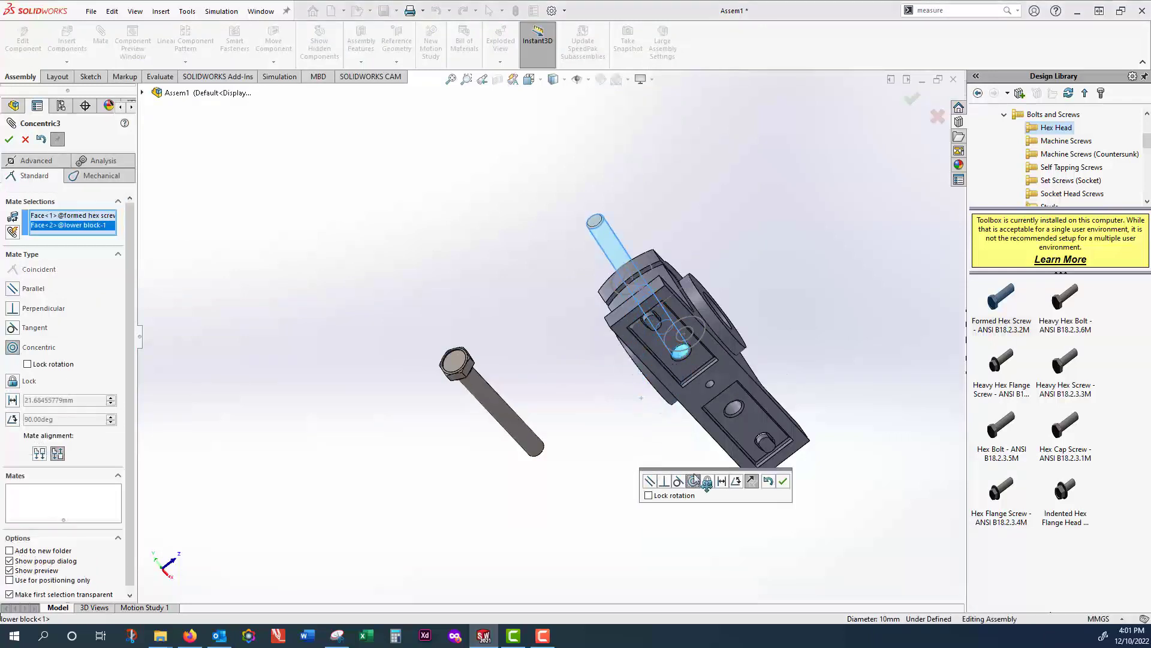
click(783, 481)
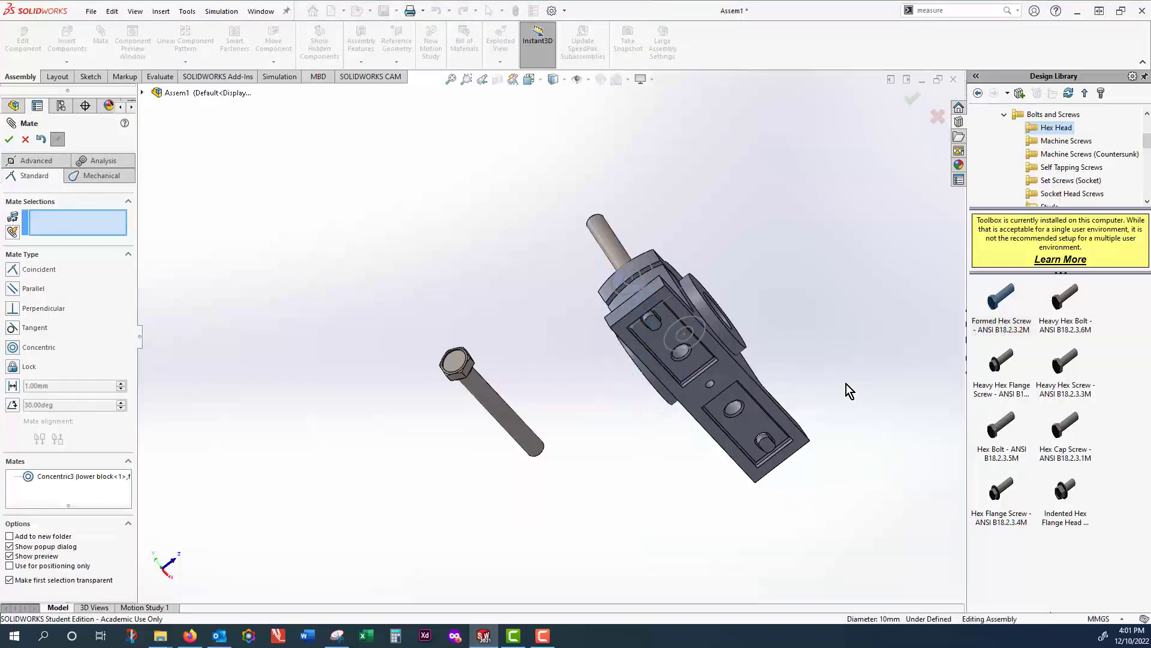
drag(608, 238, 637, 282)
middle_drag(805, 268, 903, 316)
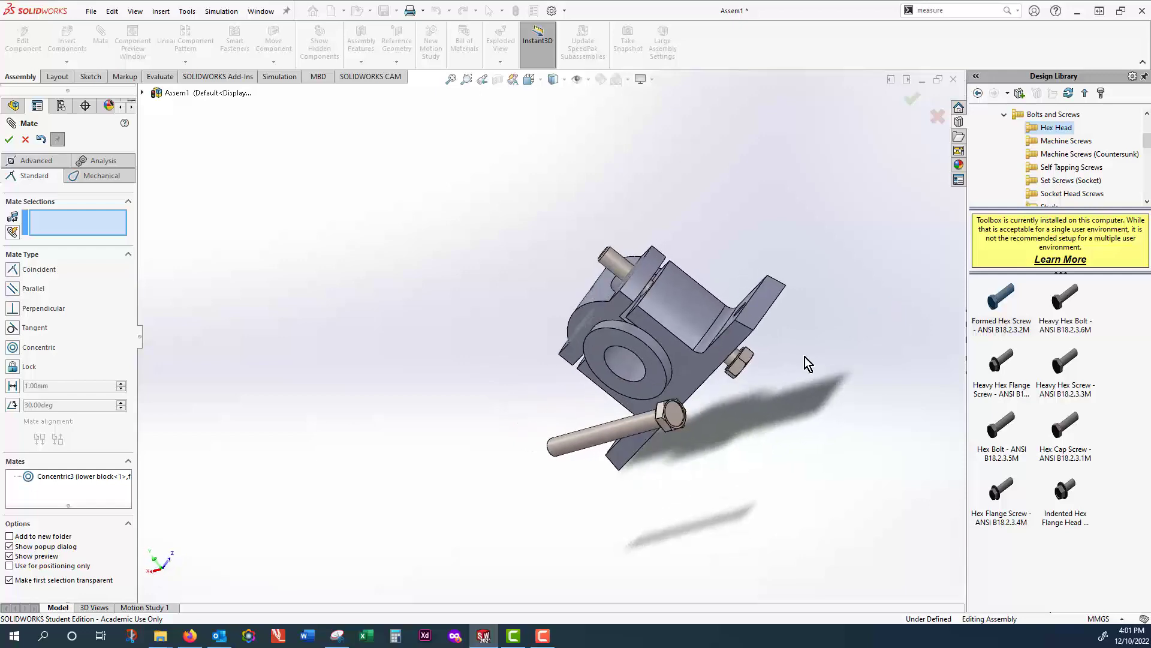
scroll(805, 358, down, 10)
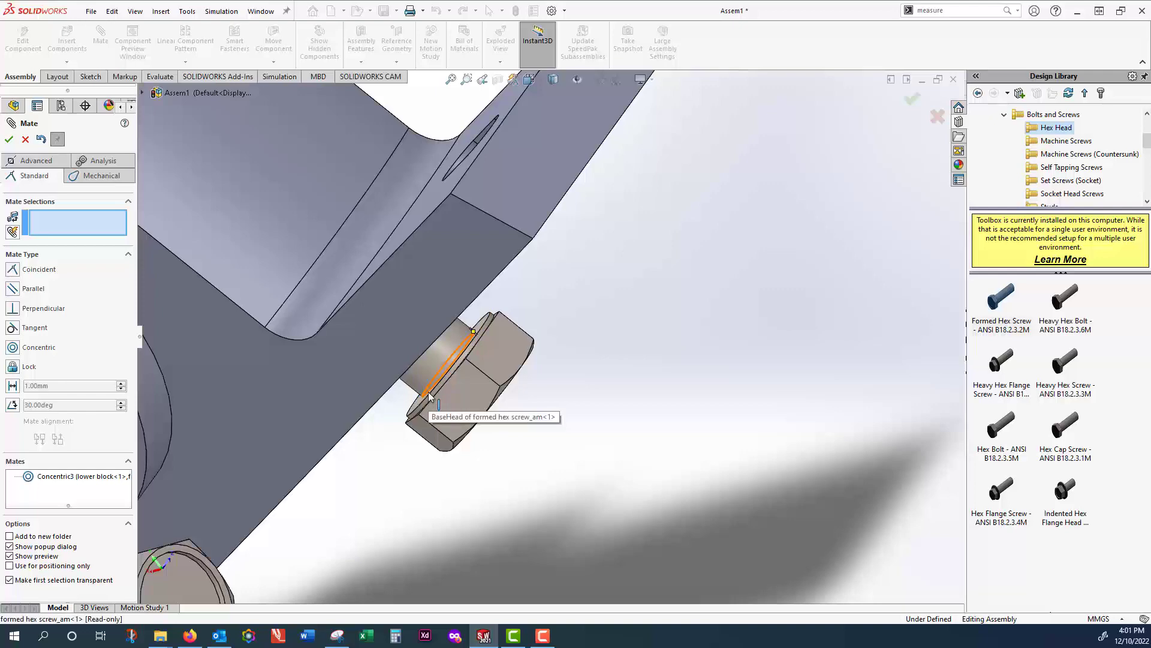
click(429, 394)
middle_drag(589, 431, 541, 375)
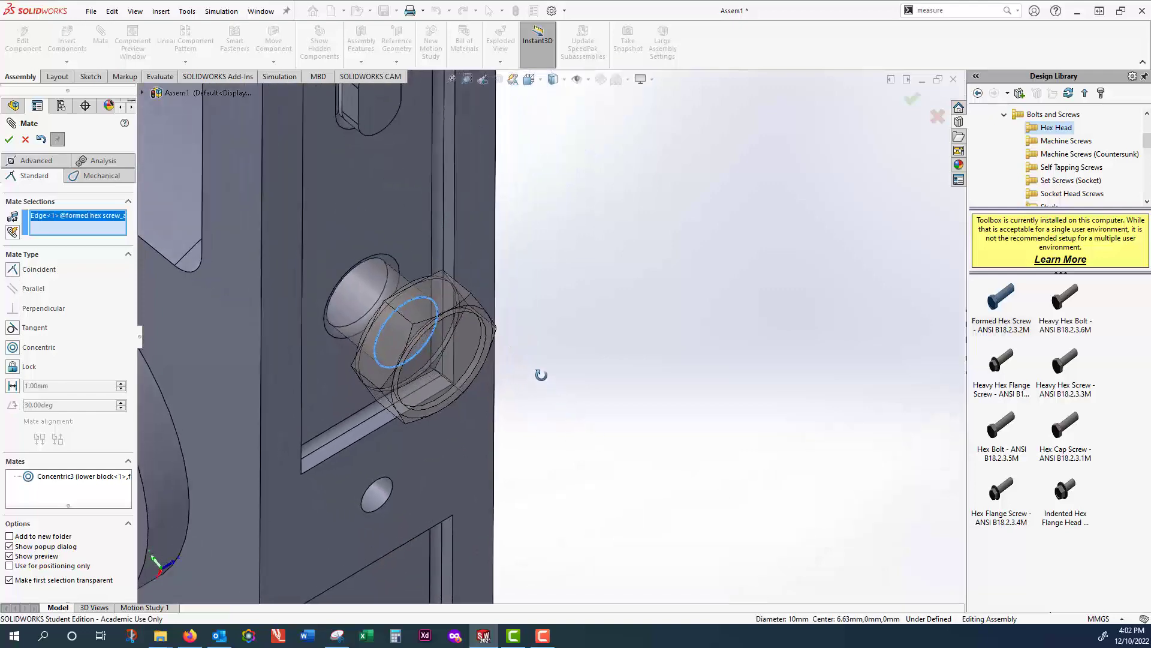
click(331, 340)
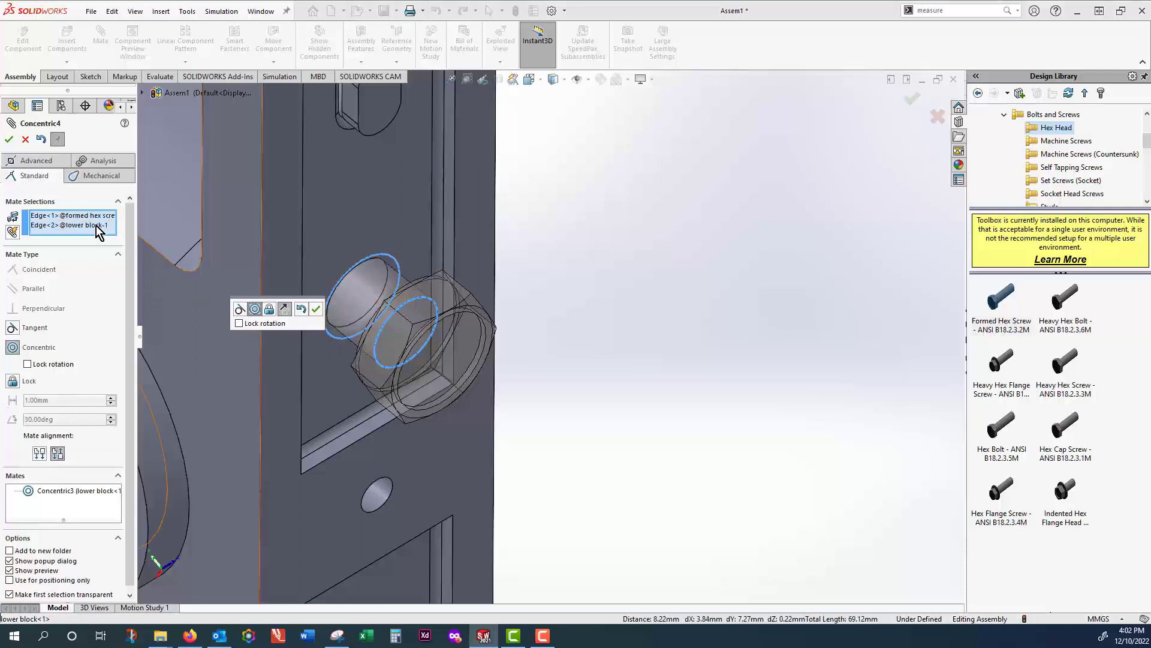
click(302, 310)
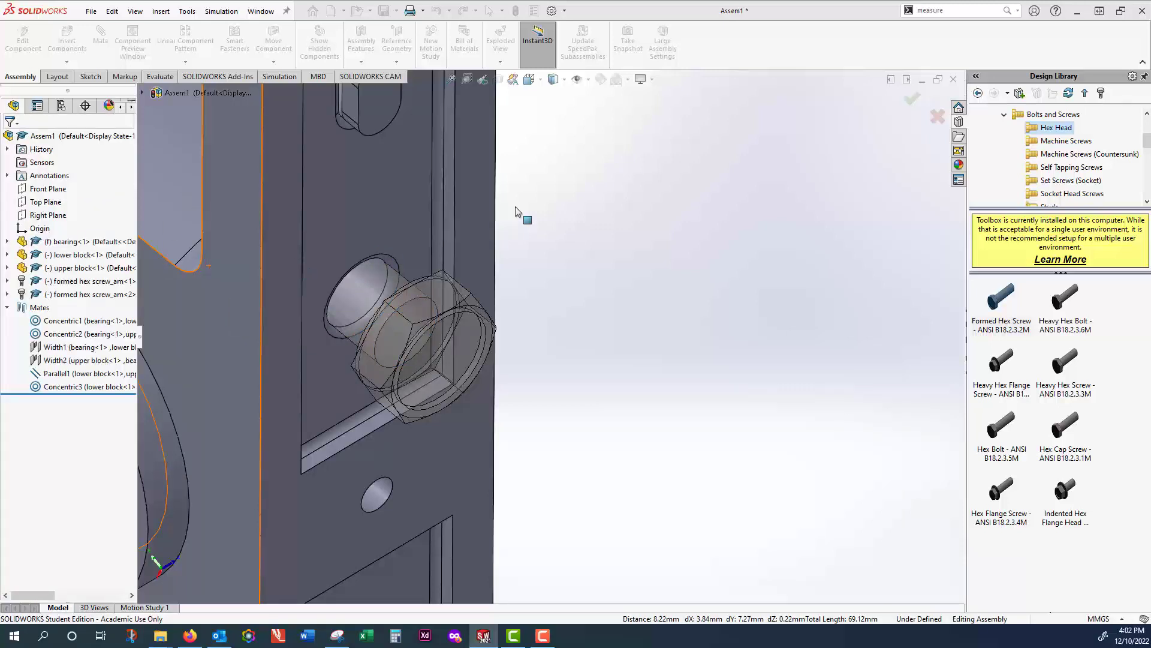
- Examine the underside of the first screw's head and the lower block's recess floor, and try sliding the screw along its hole
middle_drag(537, 233, 578, 290)
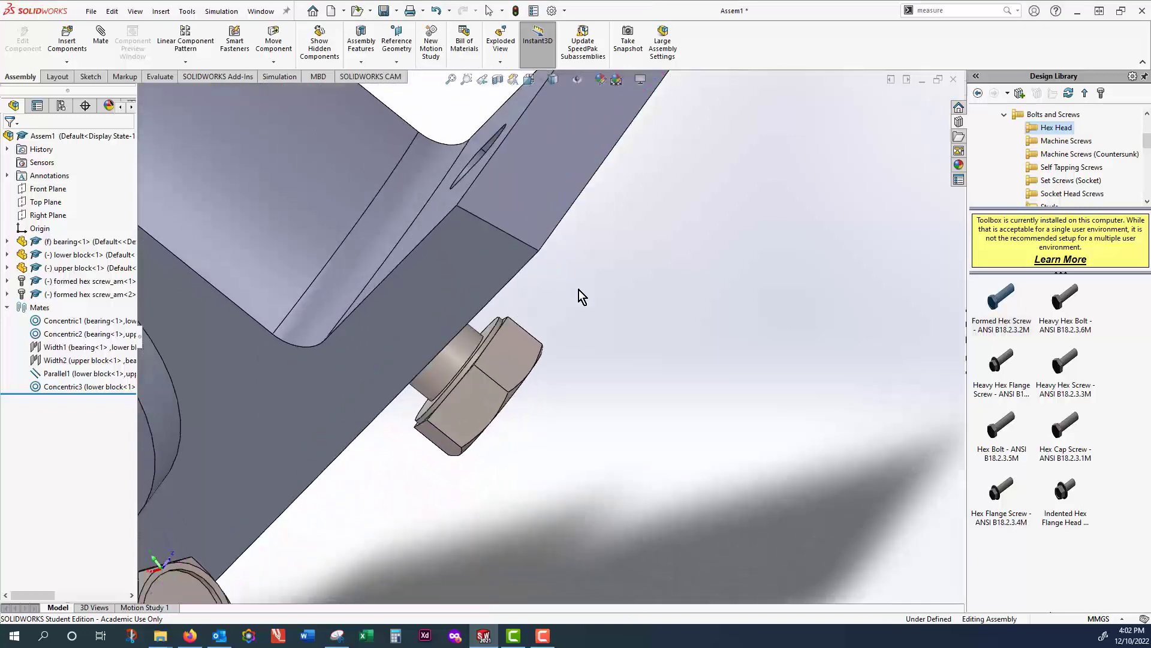
click(428, 411)
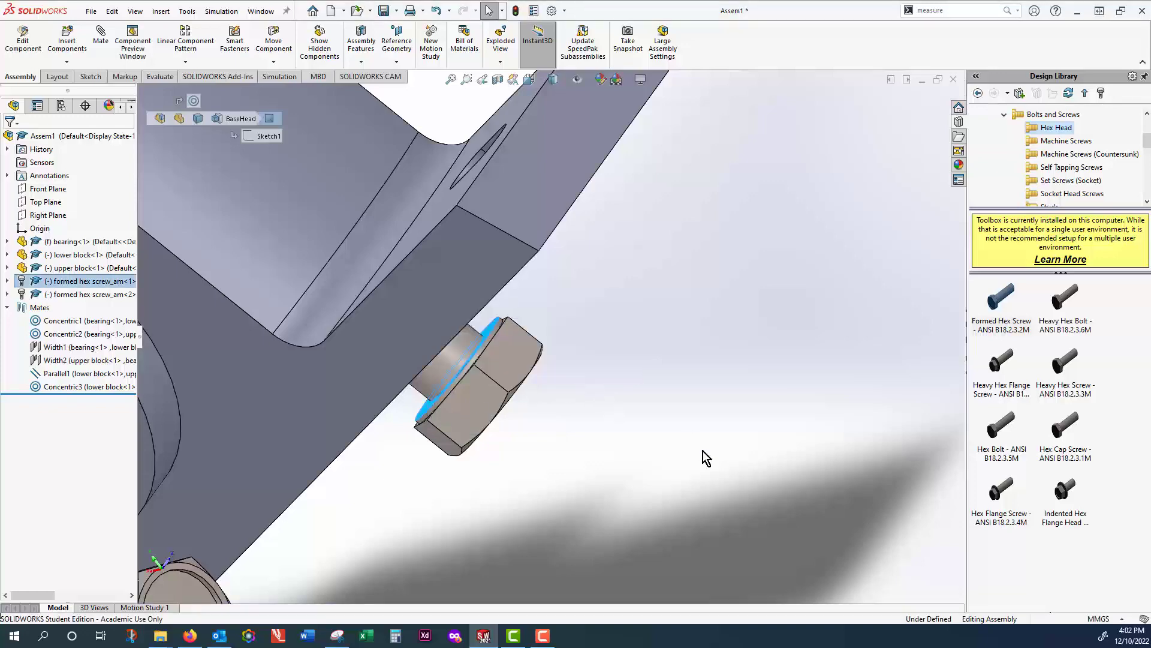
middle_drag(702, 457, 618, 391)
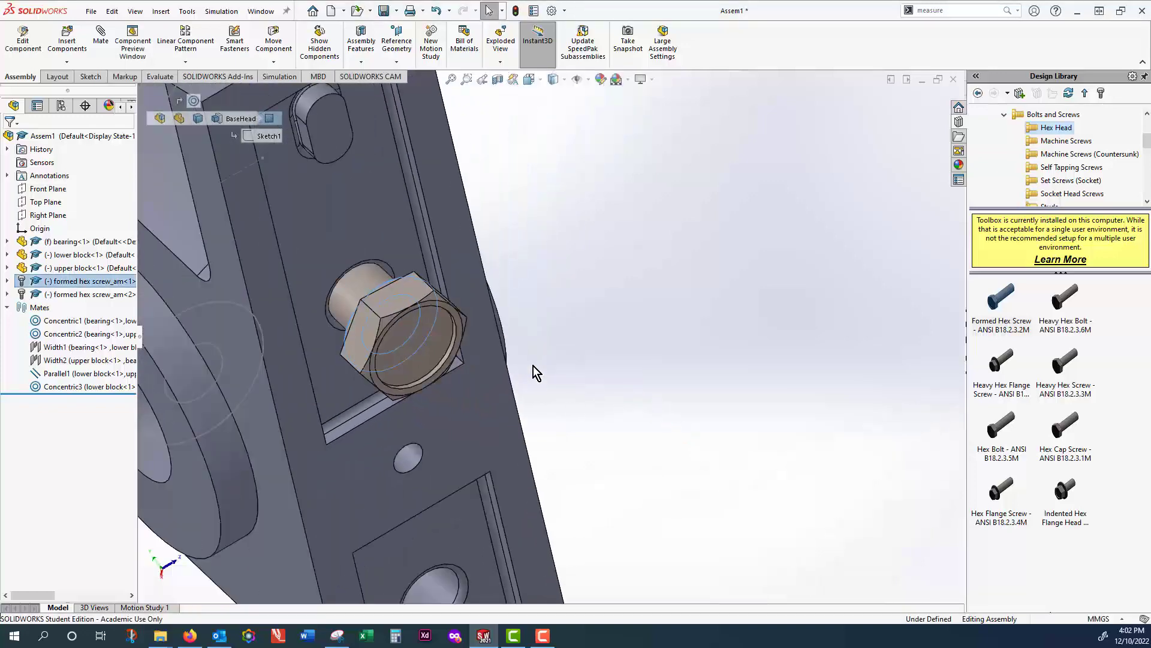
click(326, 256)
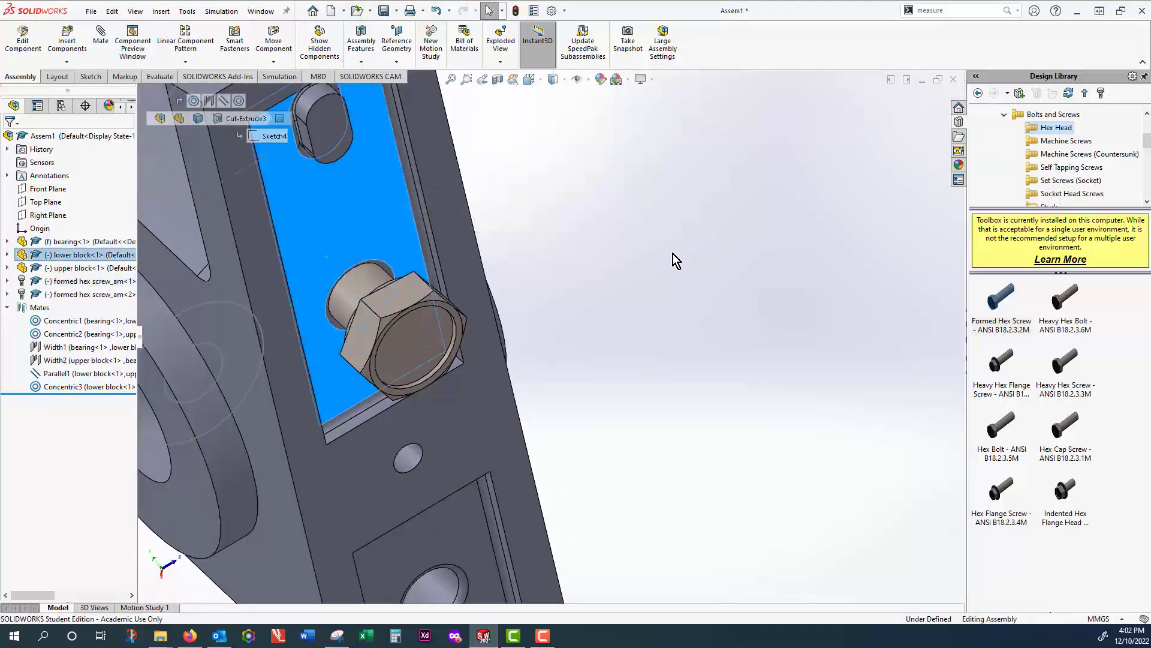
scroll(696, 273, up, 5)
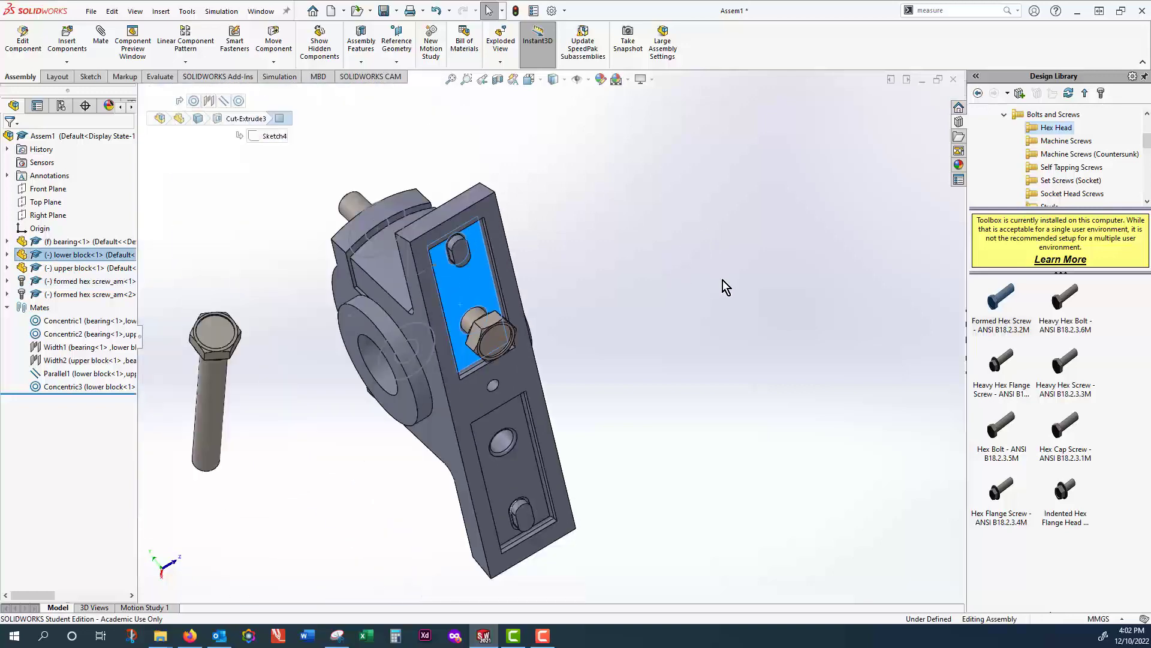
middle_drag(722, 279, 779, 311)
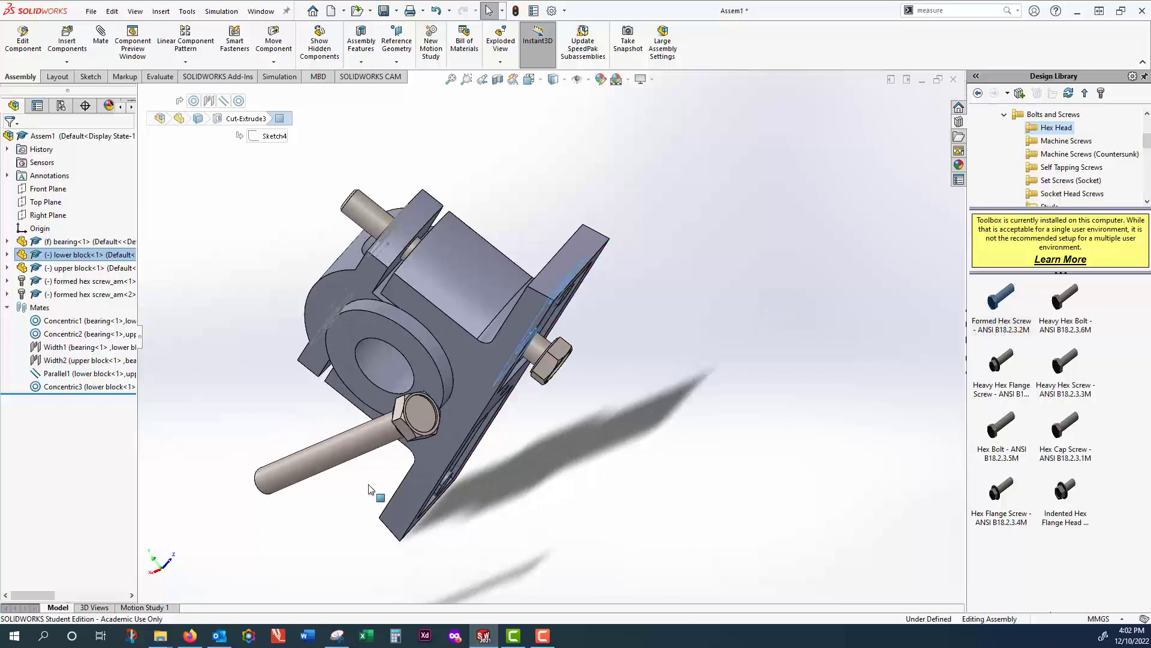
click(513, 463)
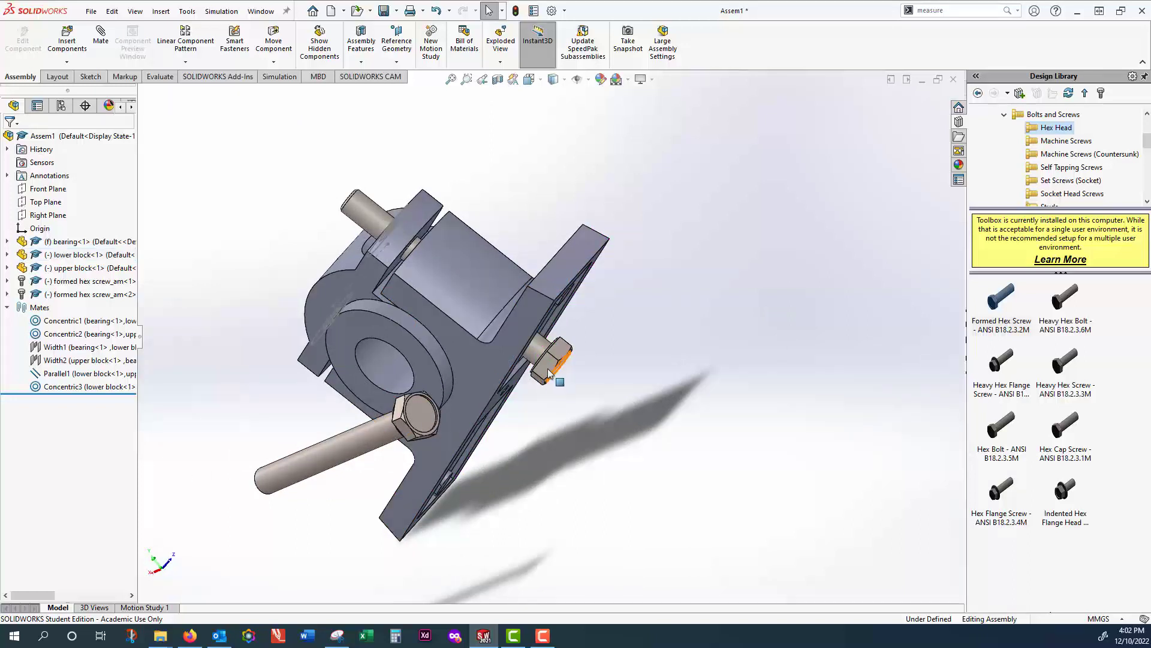
drag(549, 373, 635, 394)
middle_drag(635, 394, 607, 315)
click(682, 328)
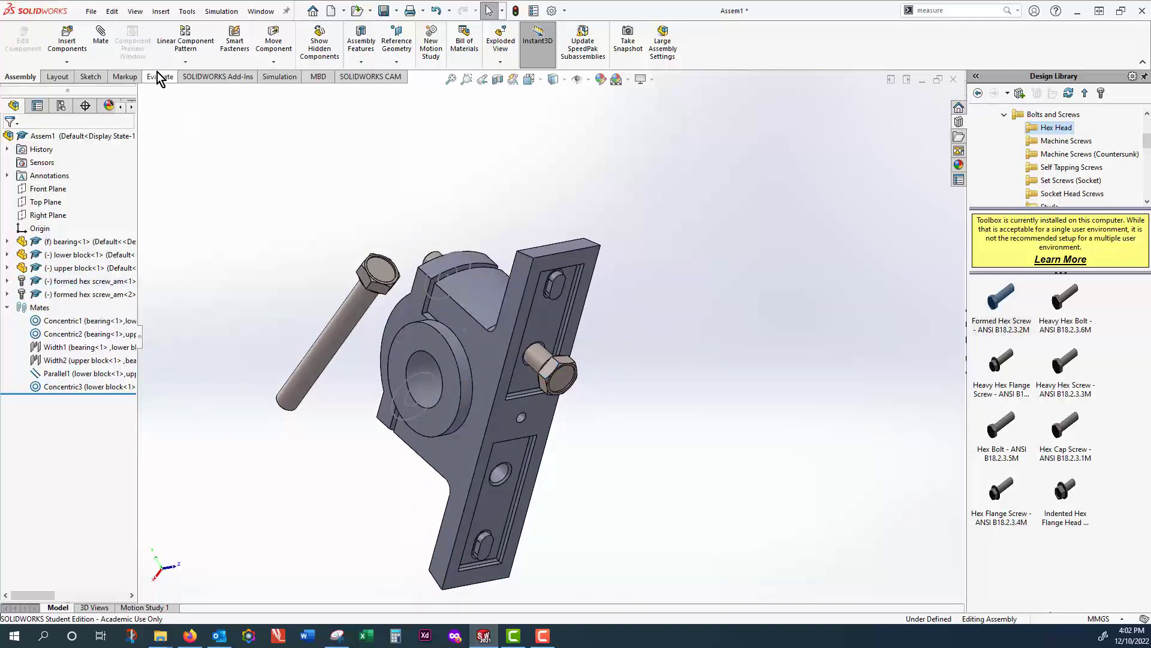
- Add a coincident mate between the lower block's recess floor and the underside of the first screw's head
click(538, 324)
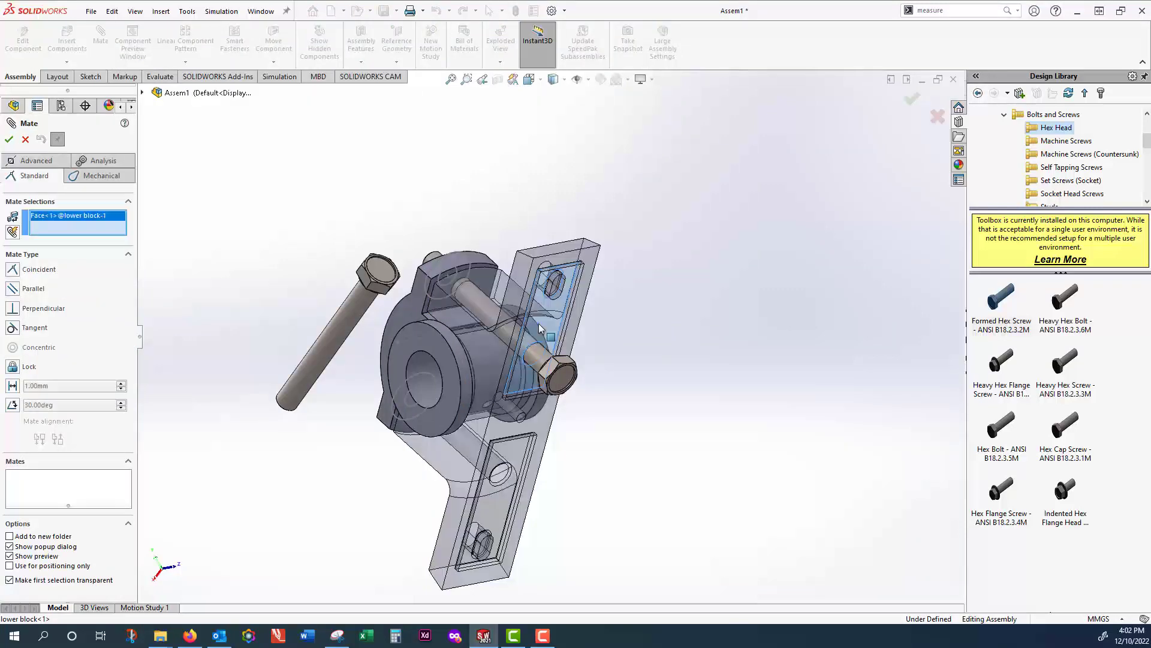
middle_drag(675, 297, 735, 408)
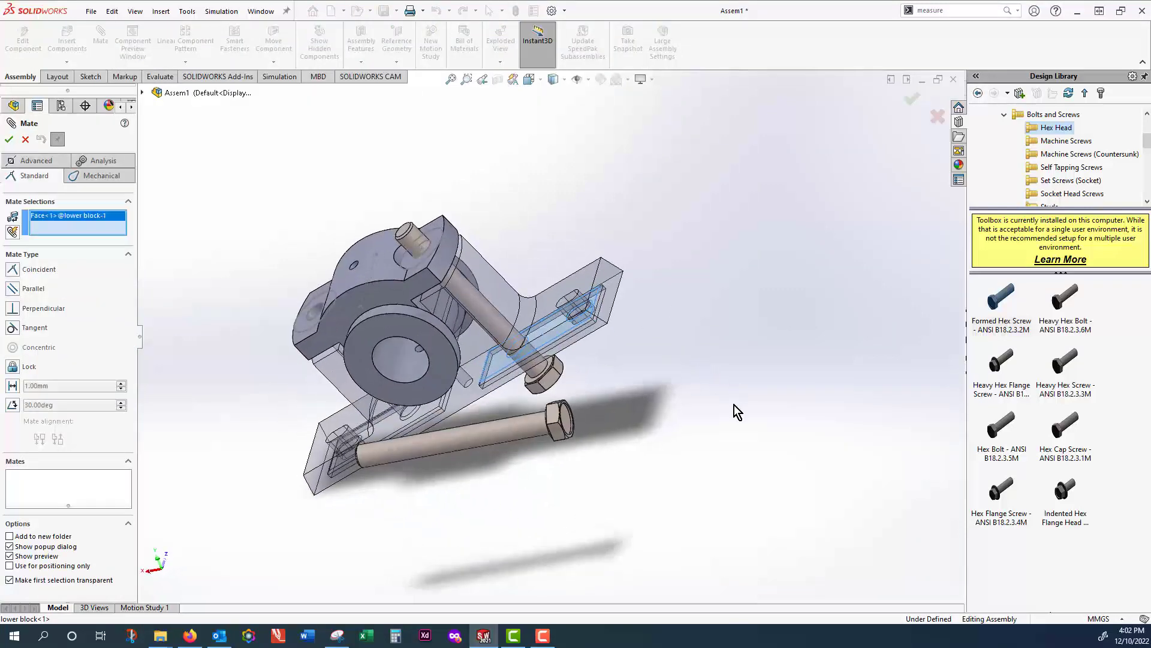
scroll(572, 380, down, 4)
scroll(572, 380, down, 2)
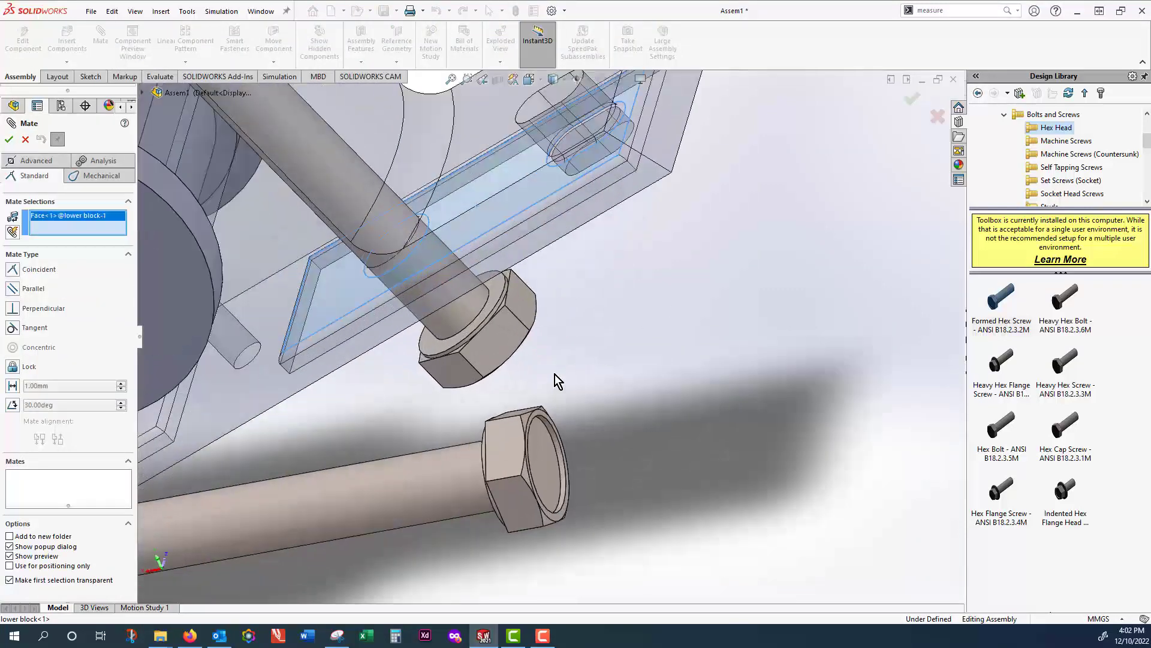
click(431, 345)
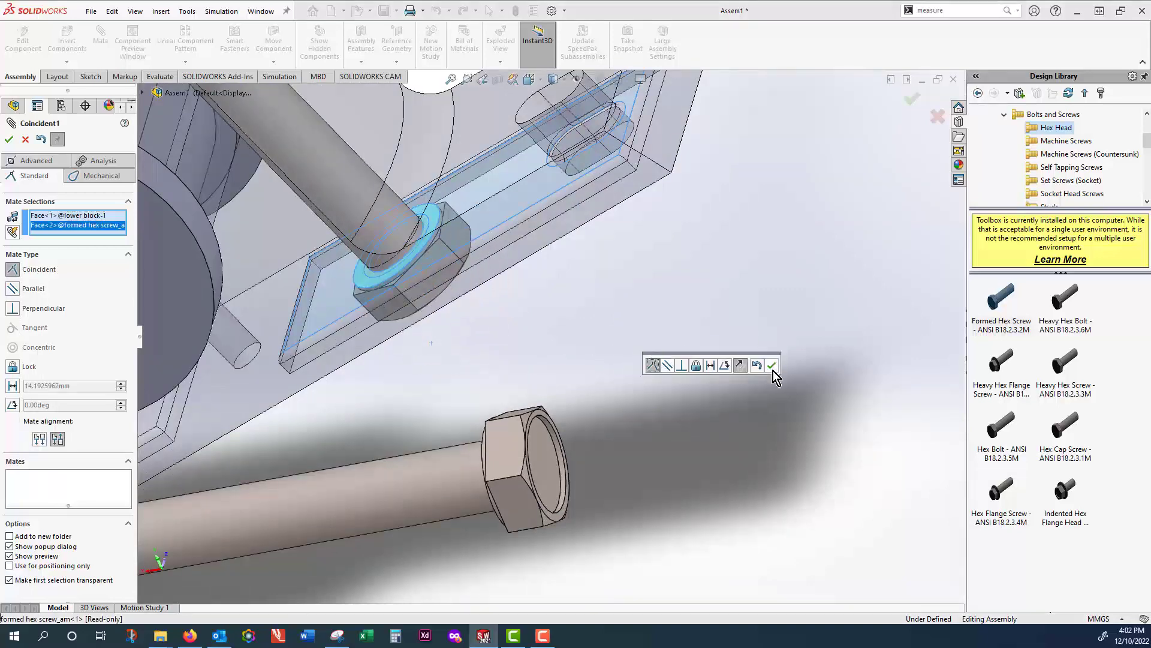
click(772, 366)
- Add a concentric mate between the second screw and the lower block's free bolt hole, and slide the screw partly out
scroll(771, 371, up, 6)
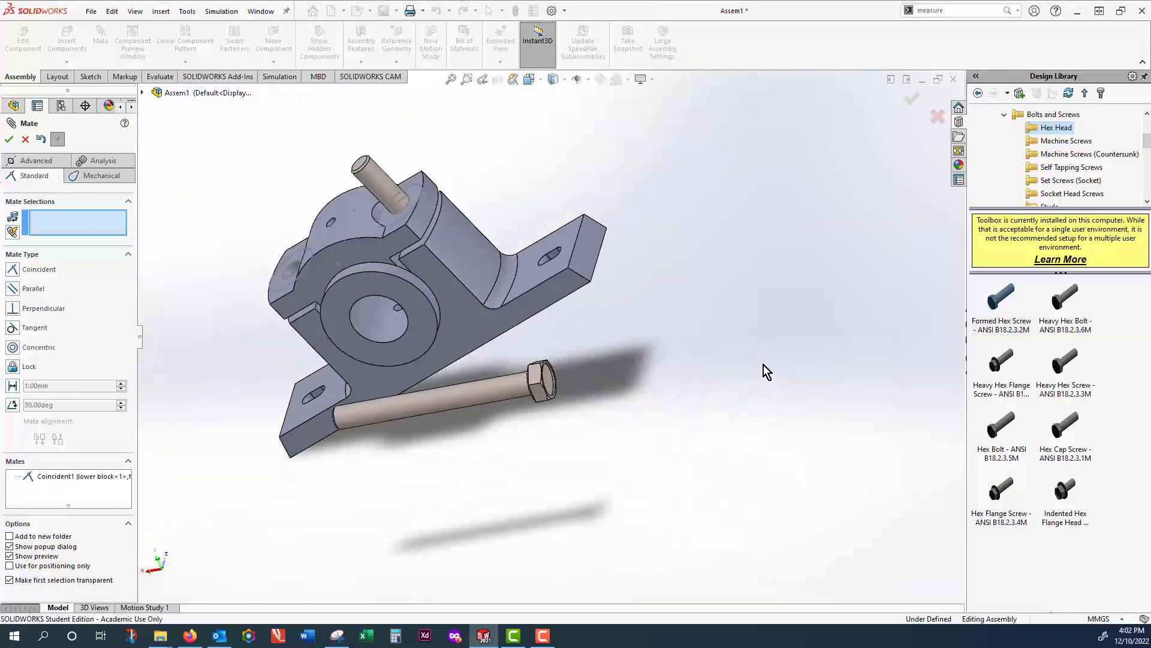
middle_drag(761, 380, 836, 306)
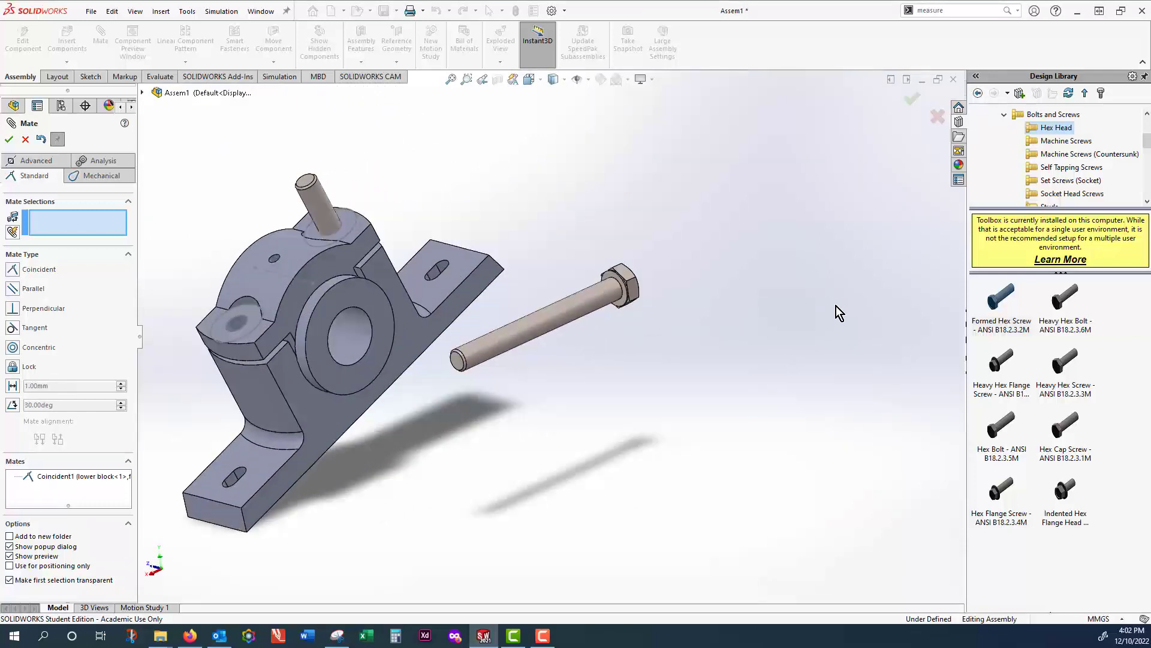
click(621, 306)
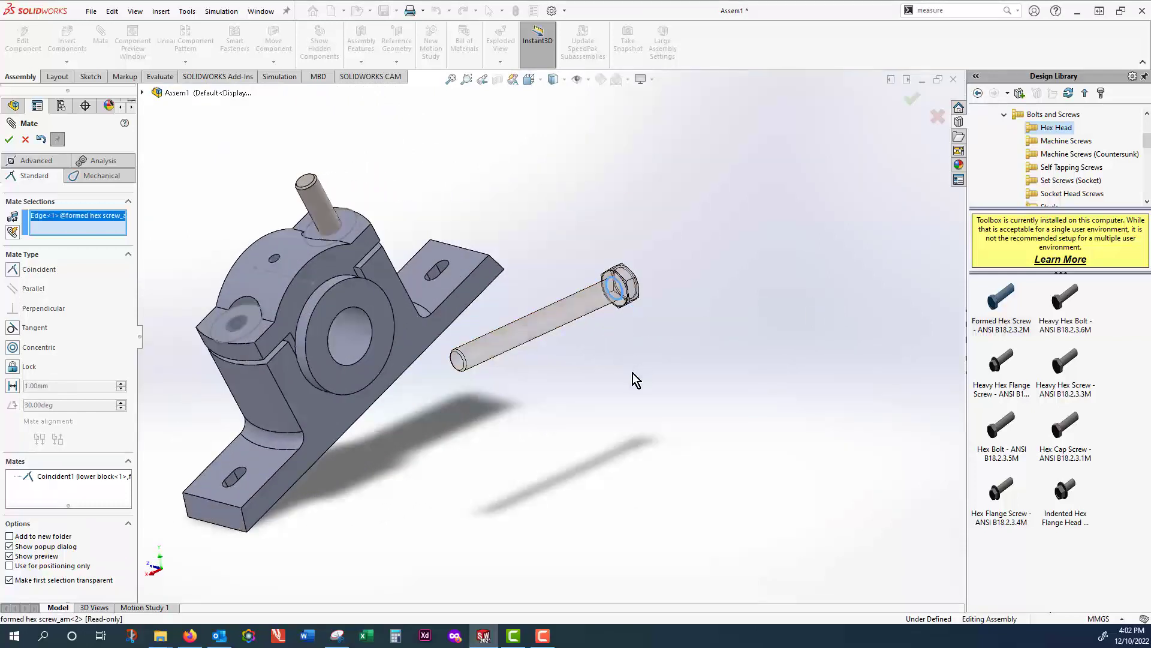
middle_drag(632, 373, 585, 187)
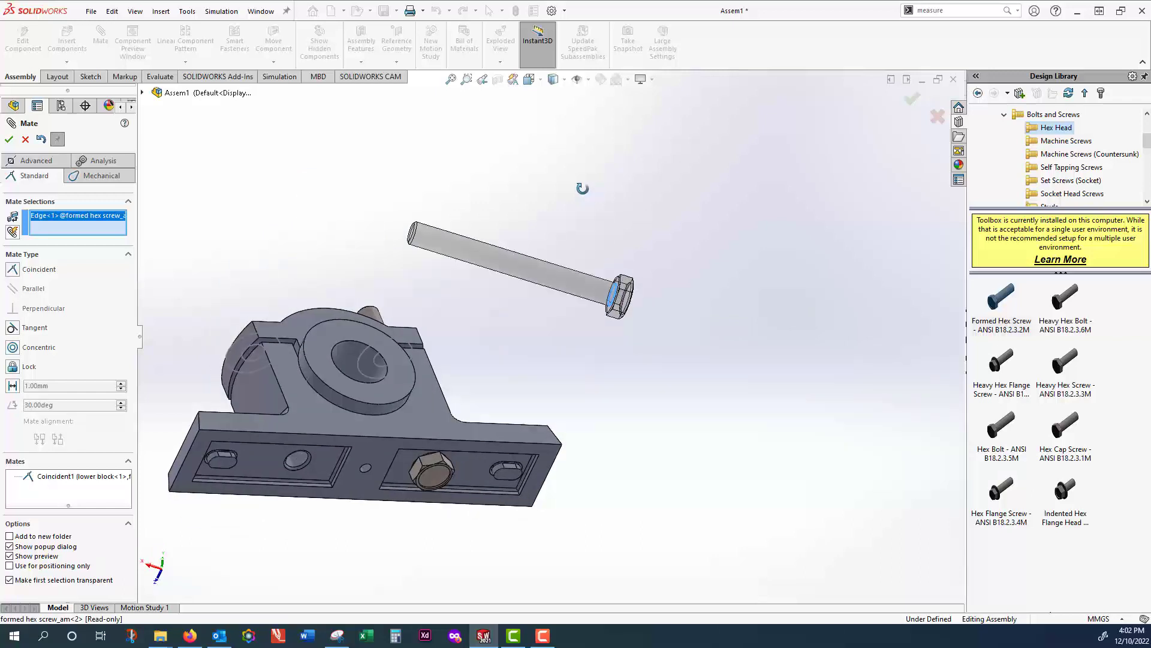
click(302, 466)
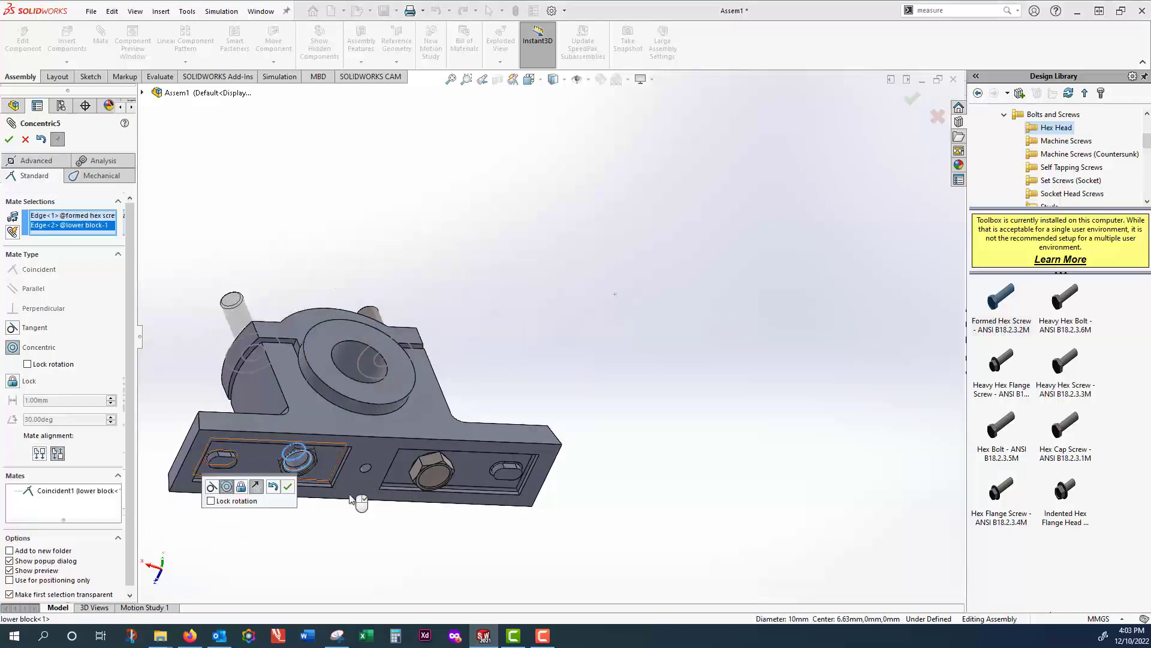
click(289, 487)
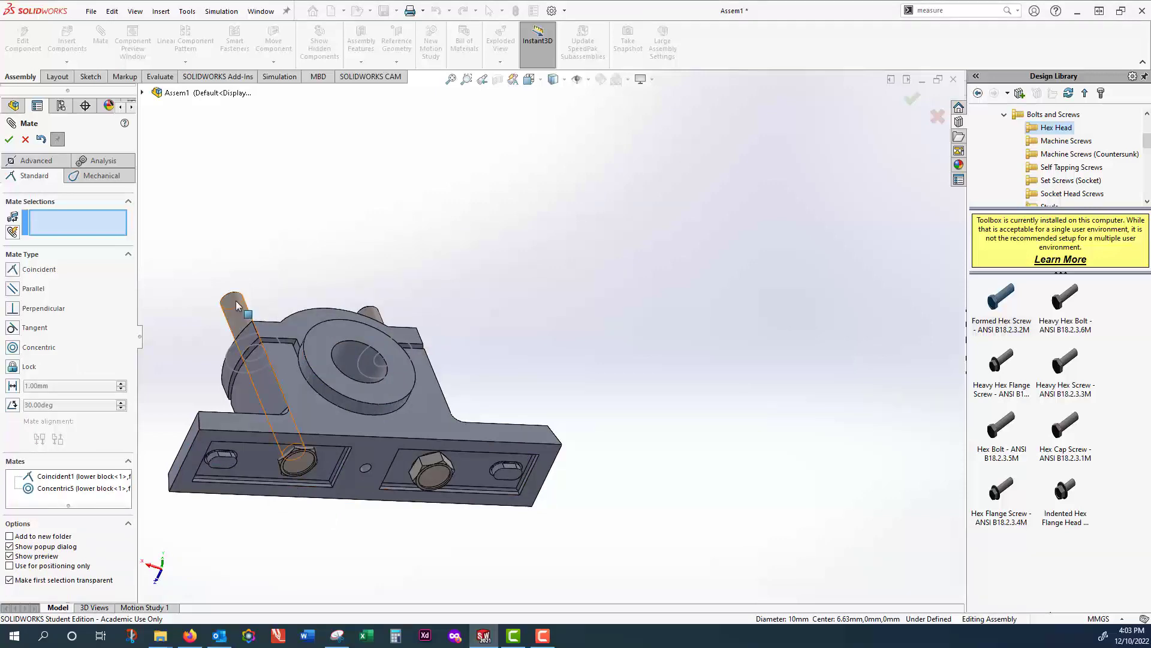
drag(237, 305, 249, 355)
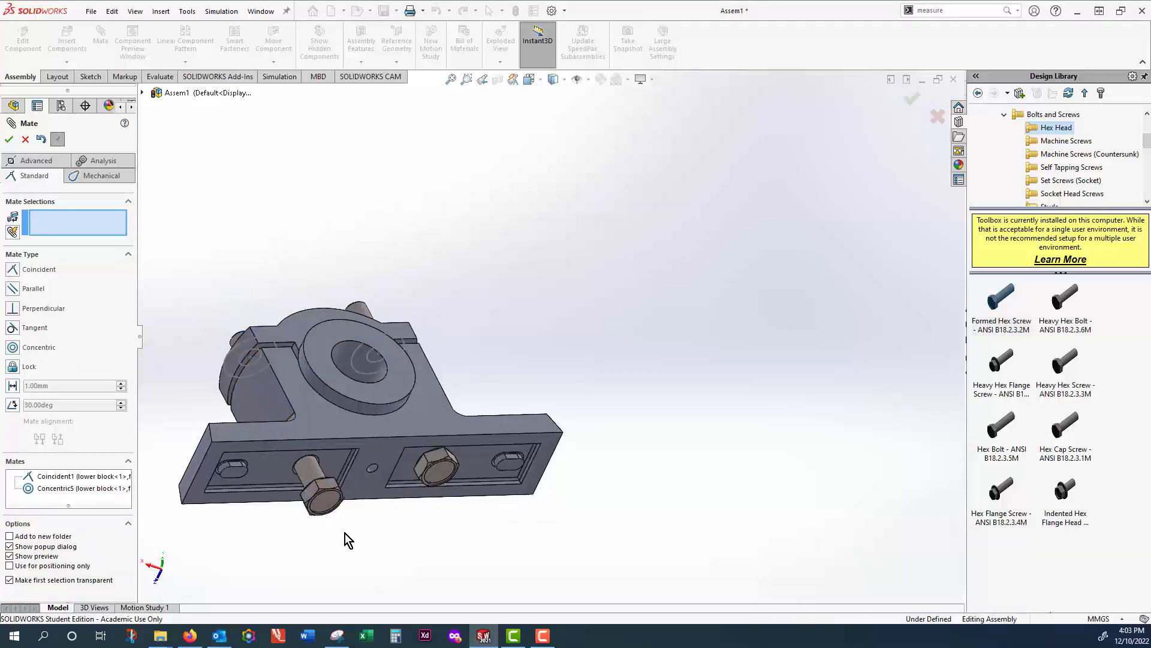
- Add a coincident mate between the underside of the second screw's head and the floor of its recess in the lower block
middle_drag(344, 534, 424, 561)
scroll(426, 506, down, 5)
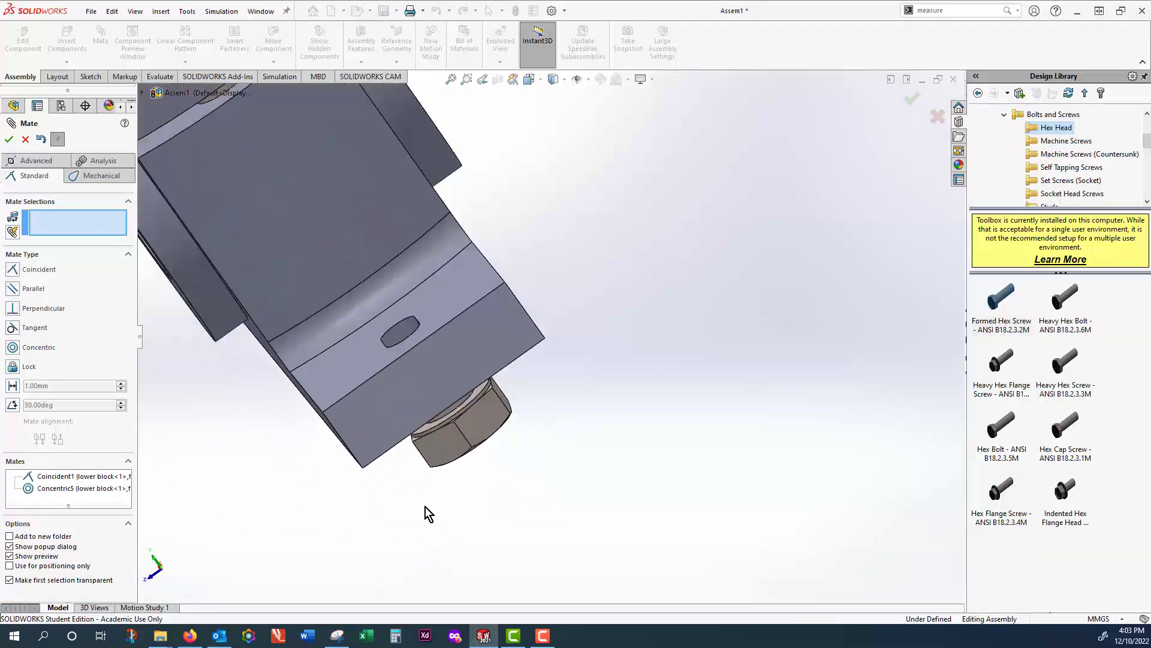
click(476, 391)
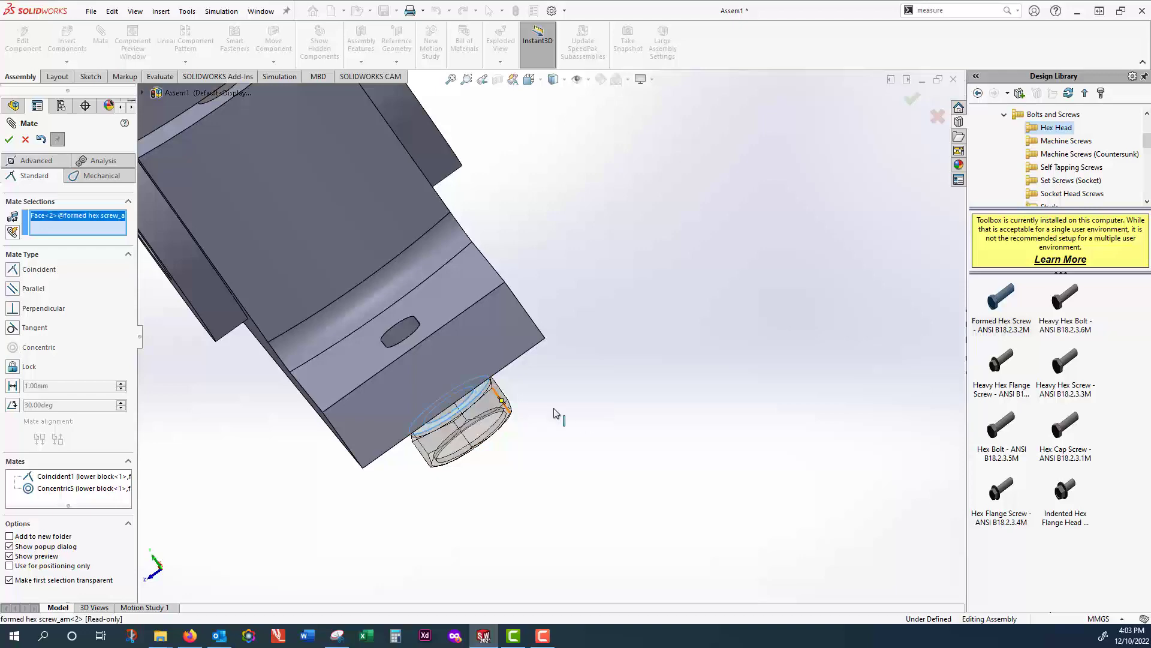
middle_drag(594, 438, 597, 404)
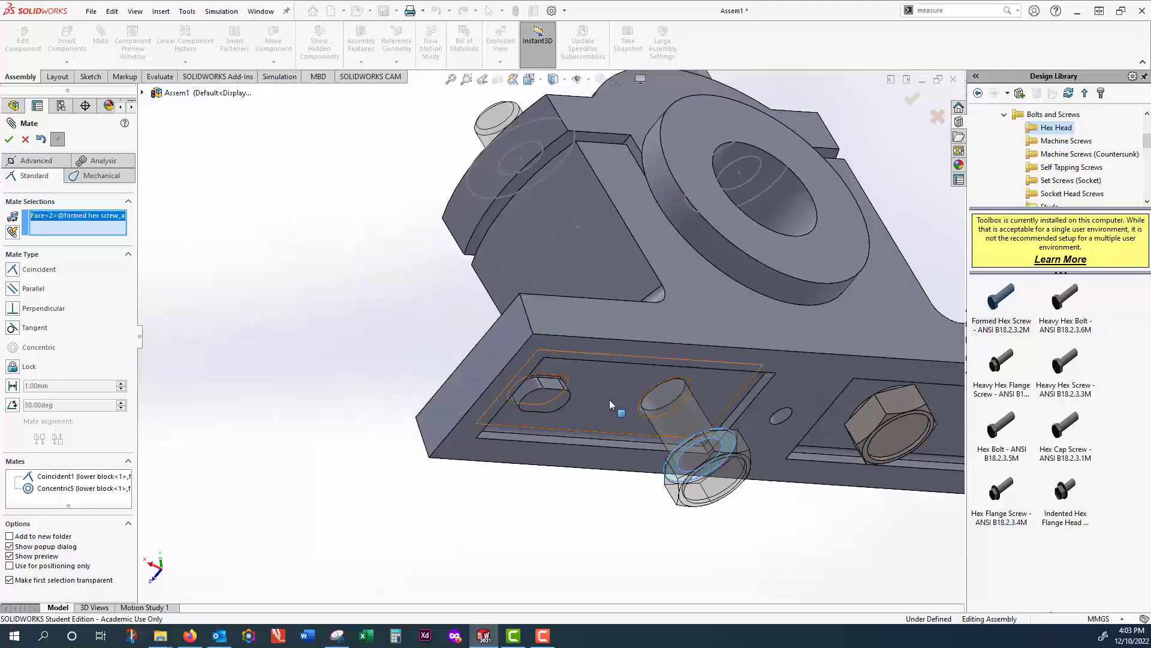
click(609, 399)
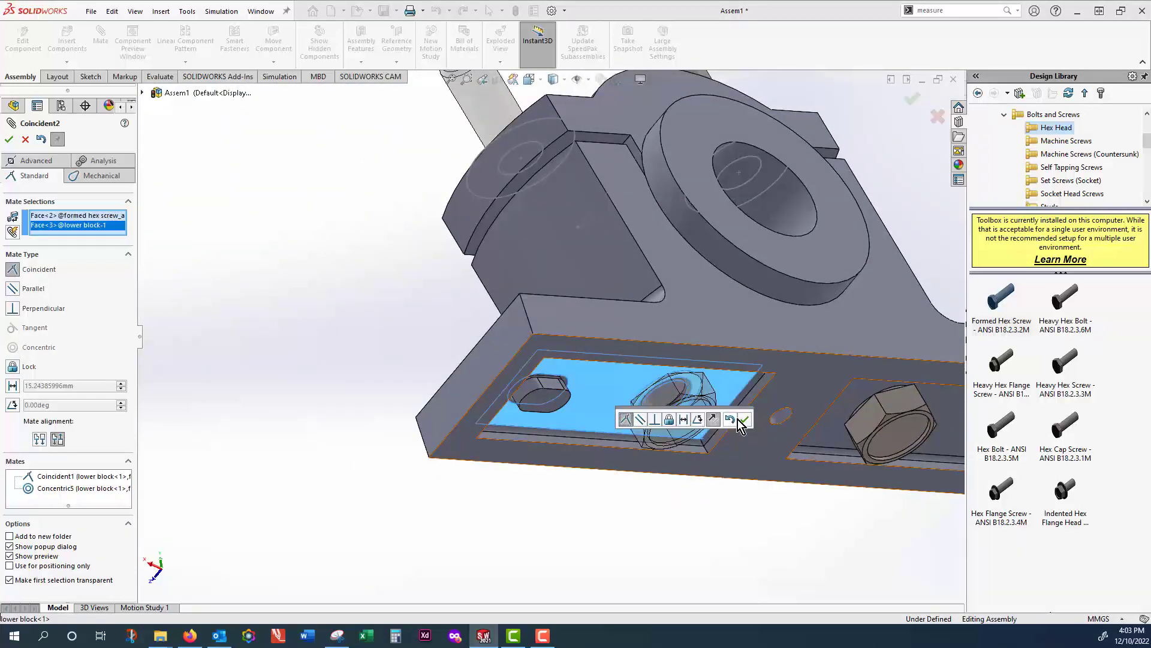
click(749, 422)
- Browse the Toolbox's ANSI Metric standard to the Hex Nuts category
scroll(748, 402, up, 5)
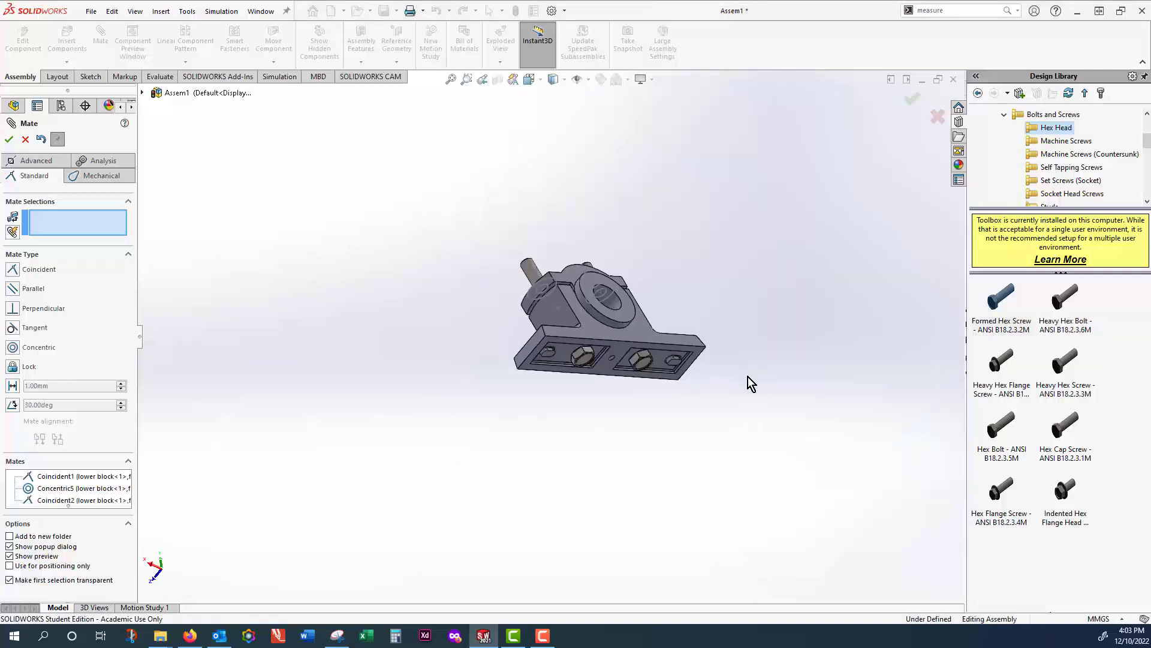
middle_drag(748, 386, 877, 387)
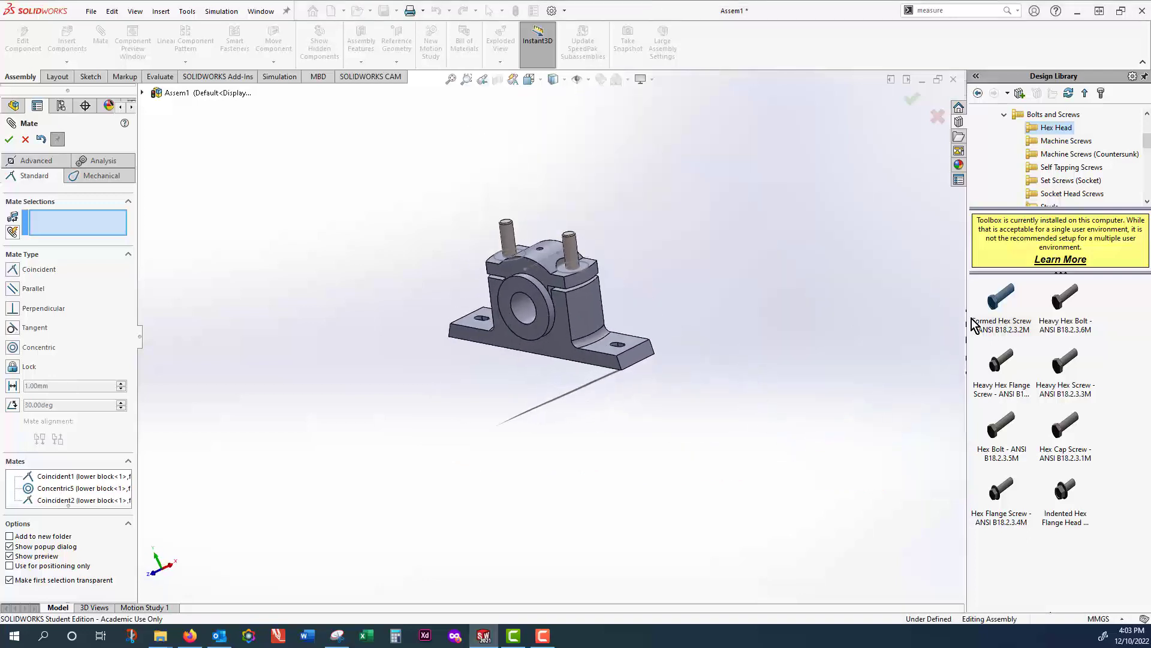
click(1003, 116)
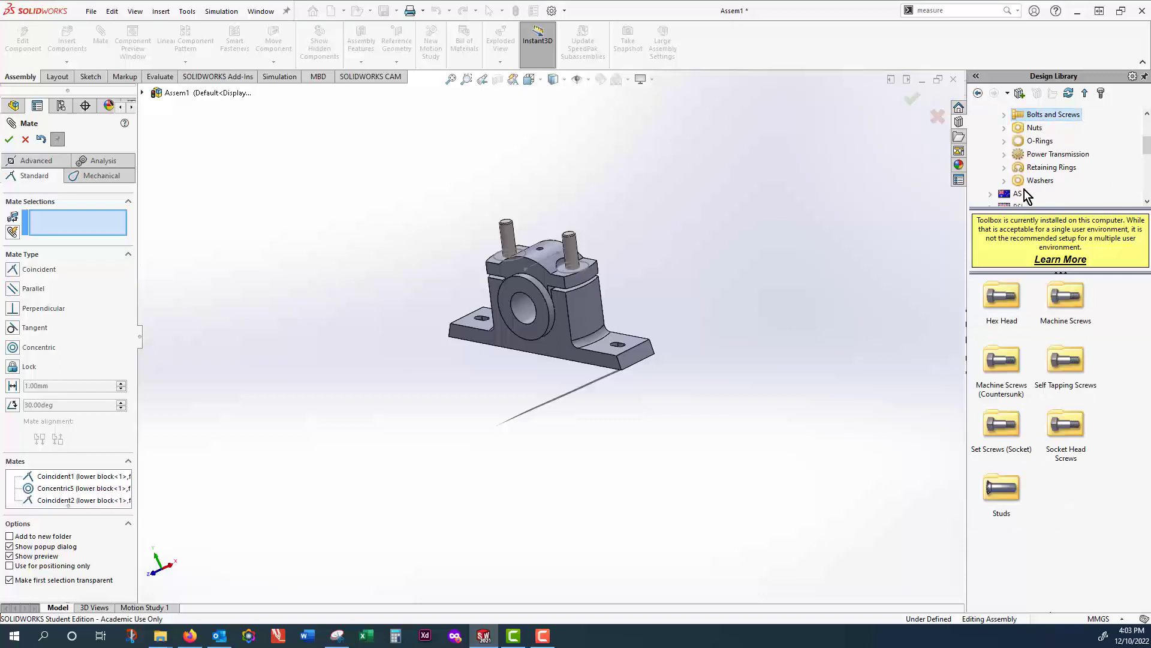
scroll(1056, 184, up, 3)
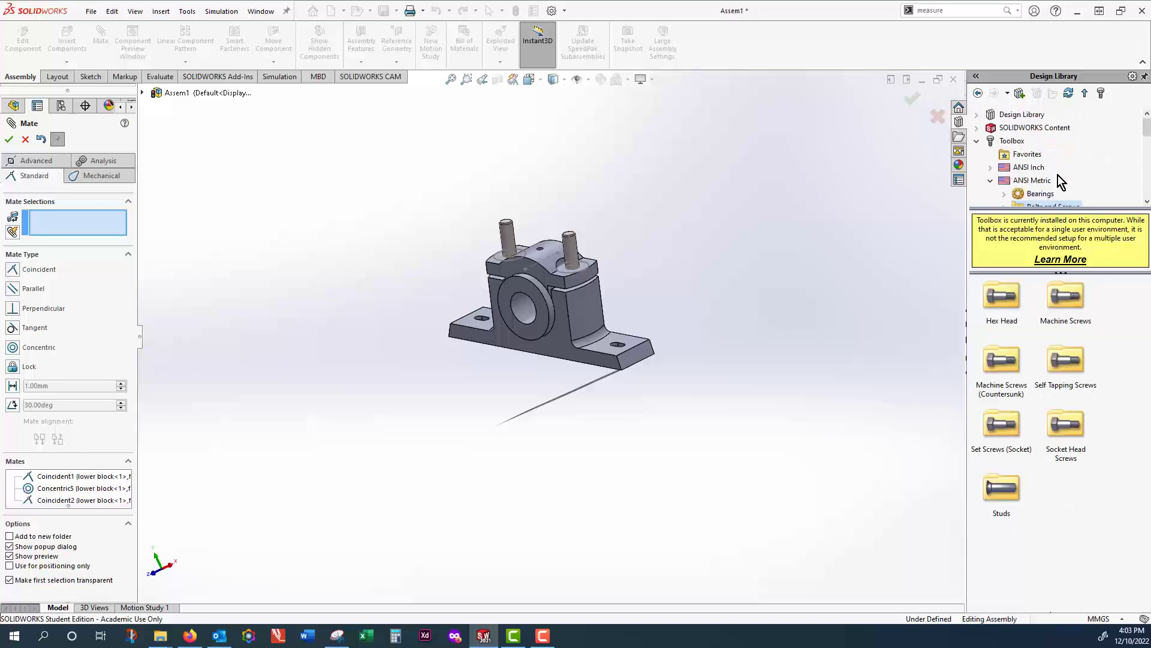
click(1033, 180)
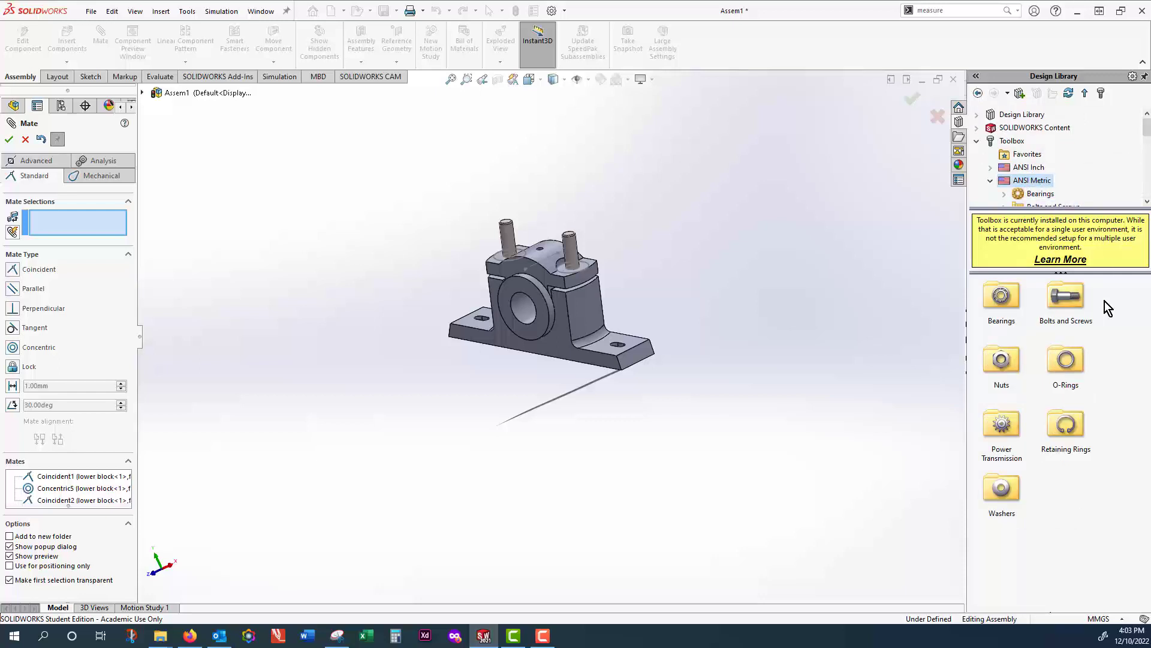
double_click(1000, 366)
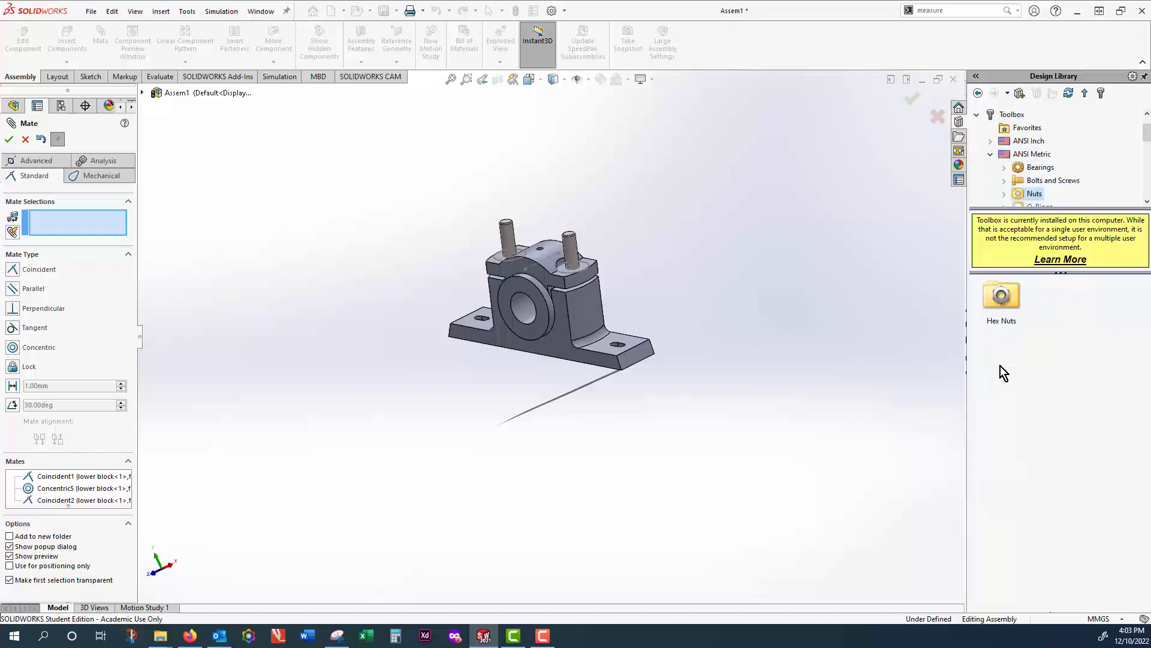
double_click(1007, 295)
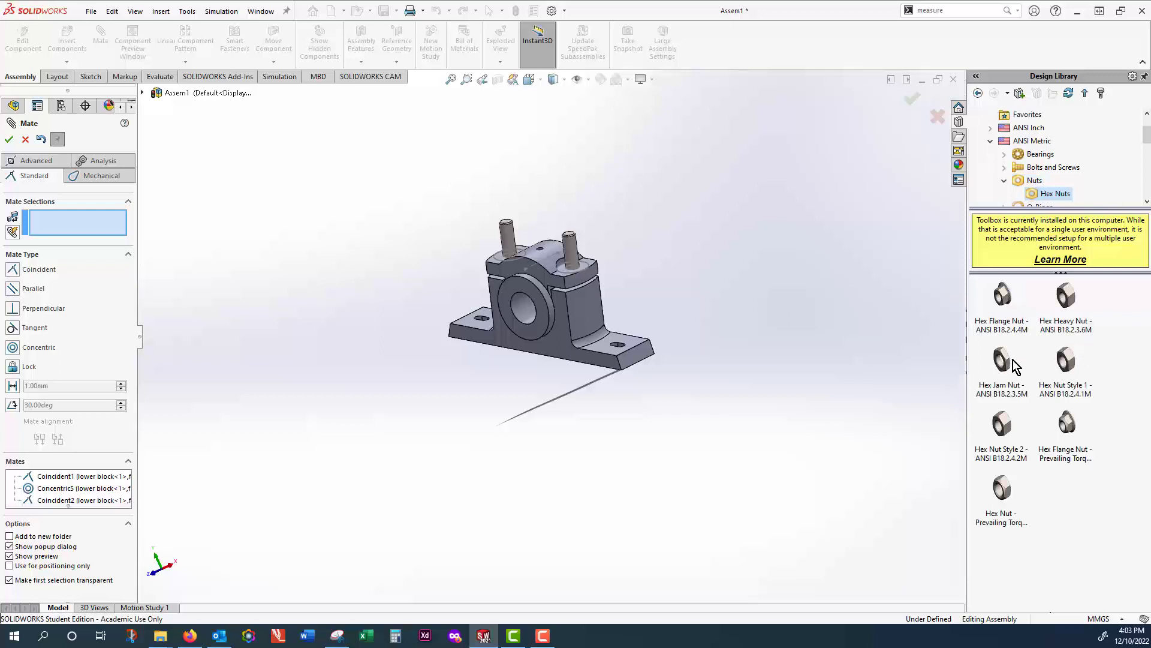
- Try to place a Hex Jam Nut on a screw's protruding end above the upper block
mouse_move(1013, 366)
drag(1013, 366, 573, 250)
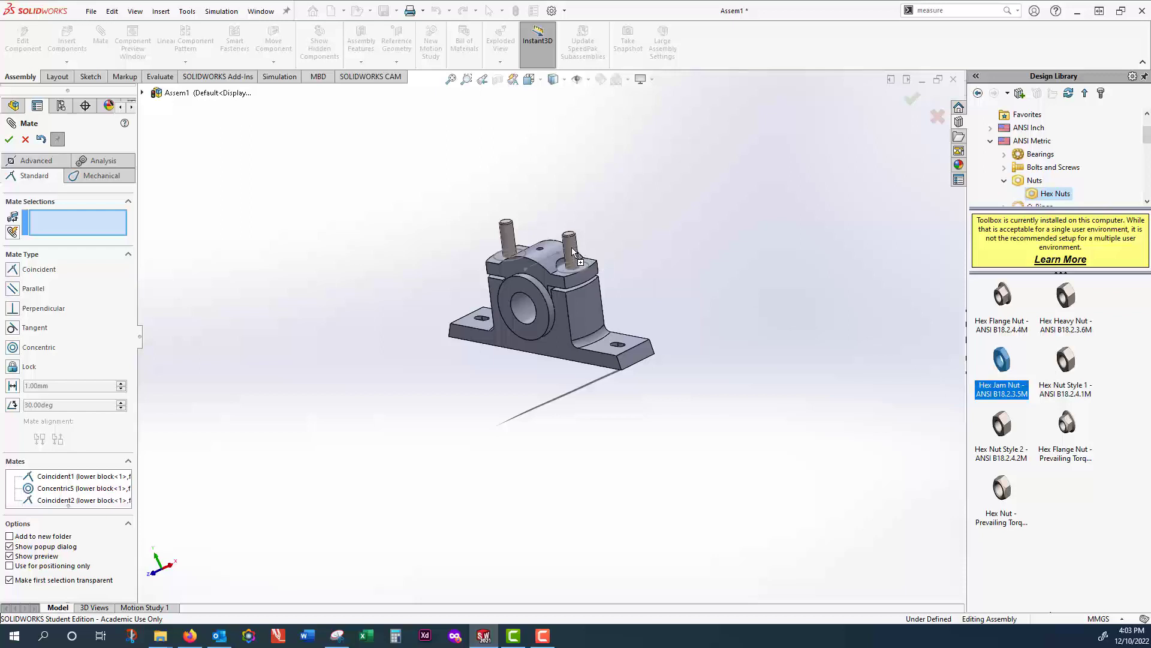
drag(572, 247, 571, 248)
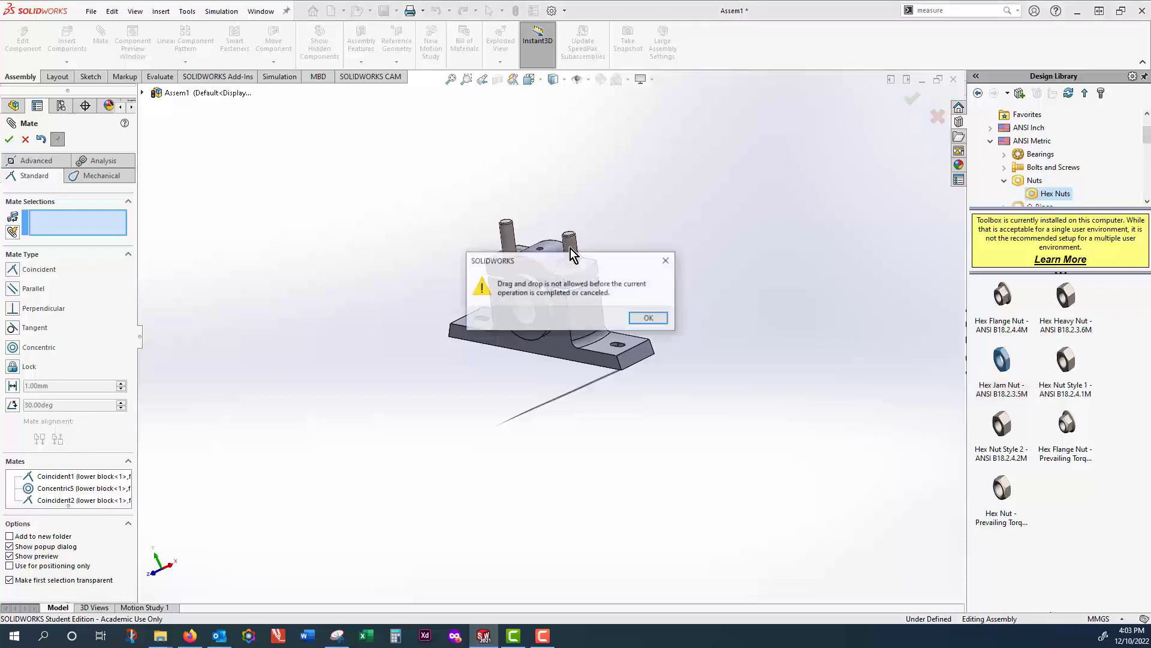
click(647, 319)
- Finish the Mate command, insert a Hex Jam Nut - ANSI B18.2.3.5M by the protruding screw end, and set its size to M10
click(9, 140)
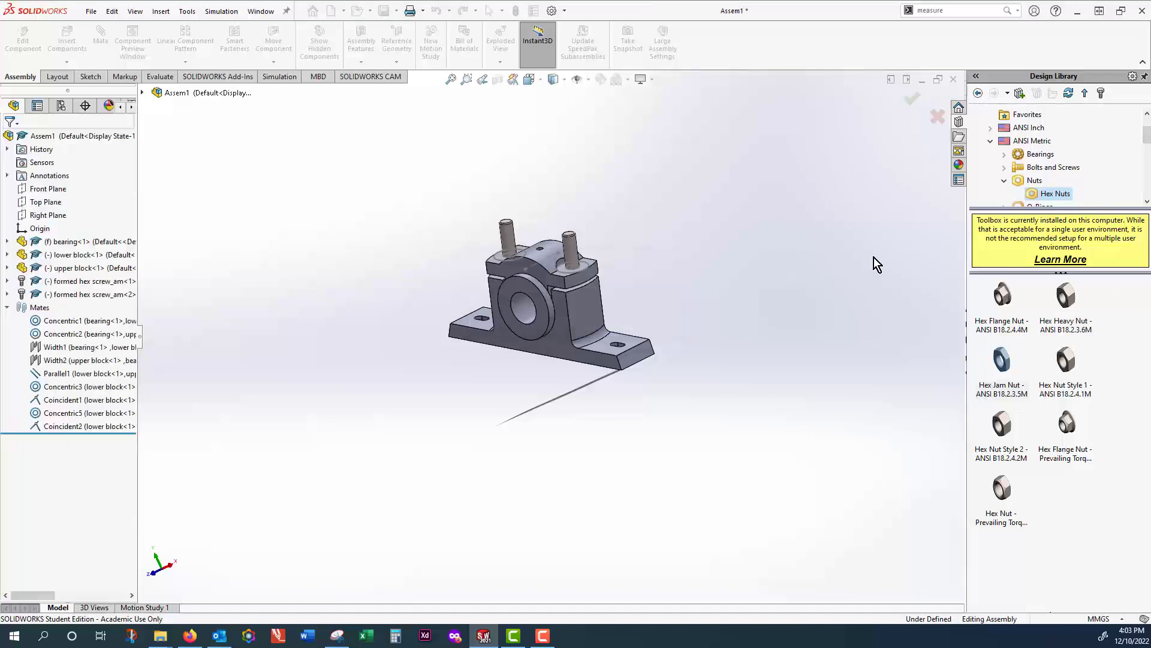
drag(1007, 364, 572, 249)
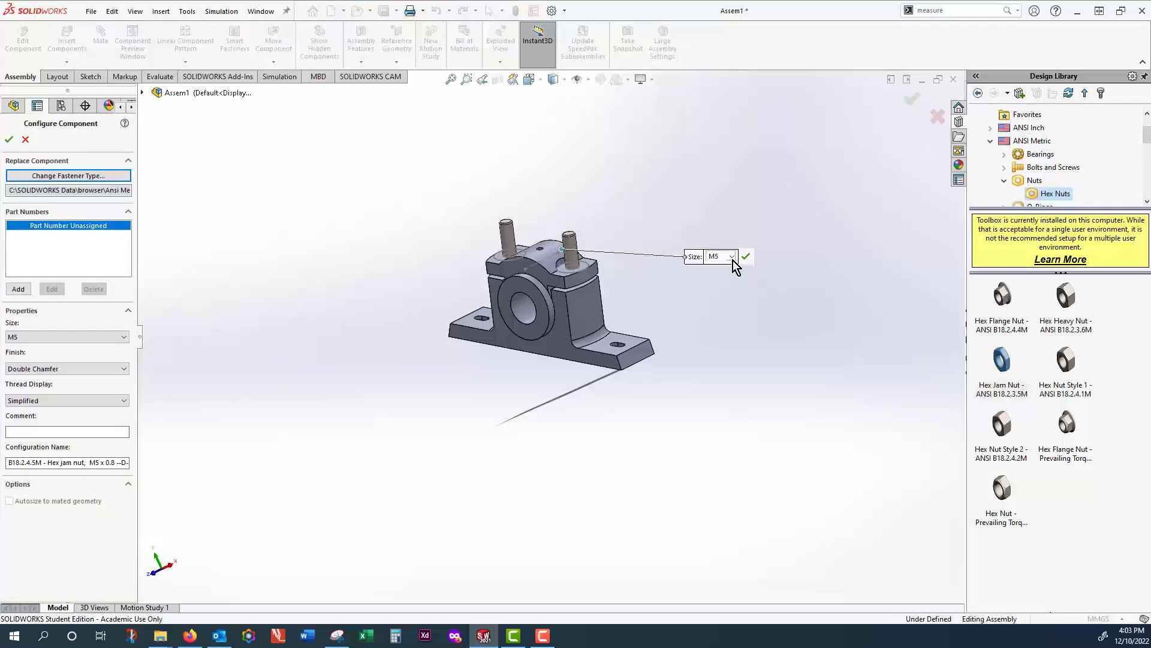
click(731, 257)
click(728, 290)
scroll(647, 216, up, 2)
middle_drag(628, 259, 598, 348)
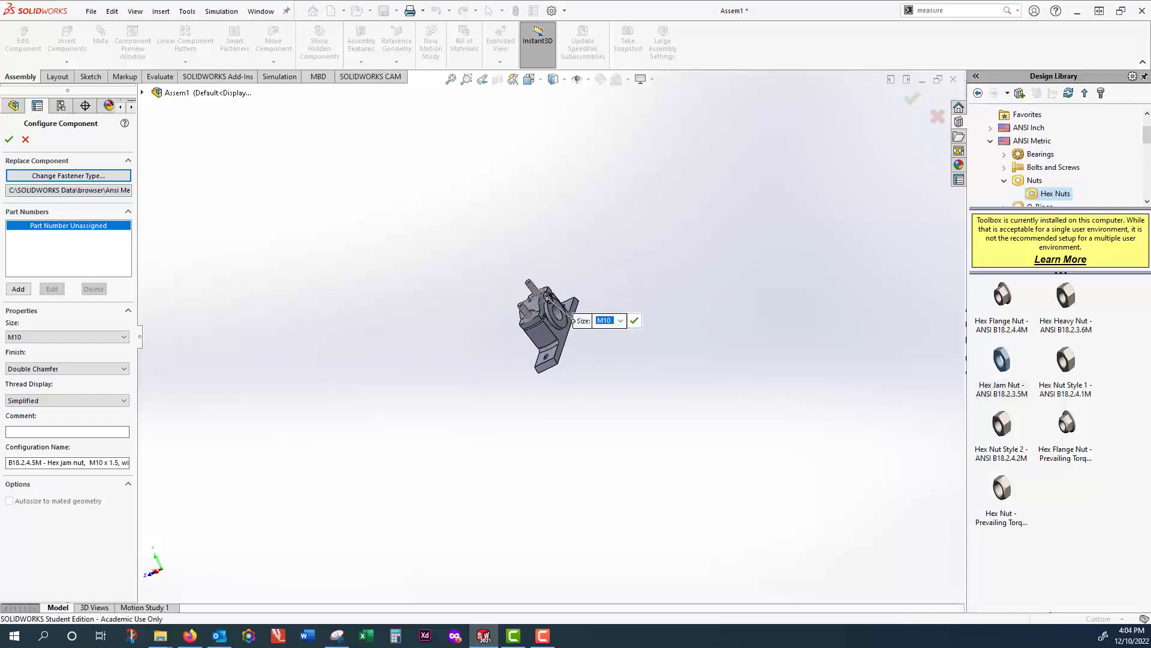
- Accept the M10 hex jam nut, place a second copy above the block assembly and end the insertion
click(634, 321)
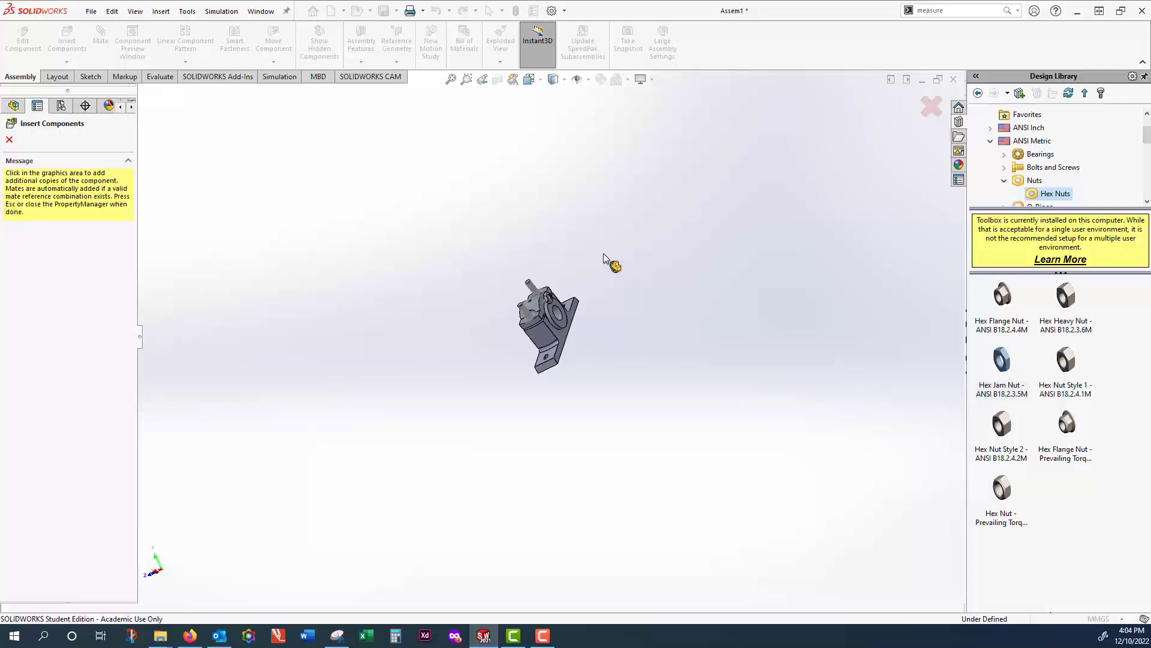
click(579, 255)
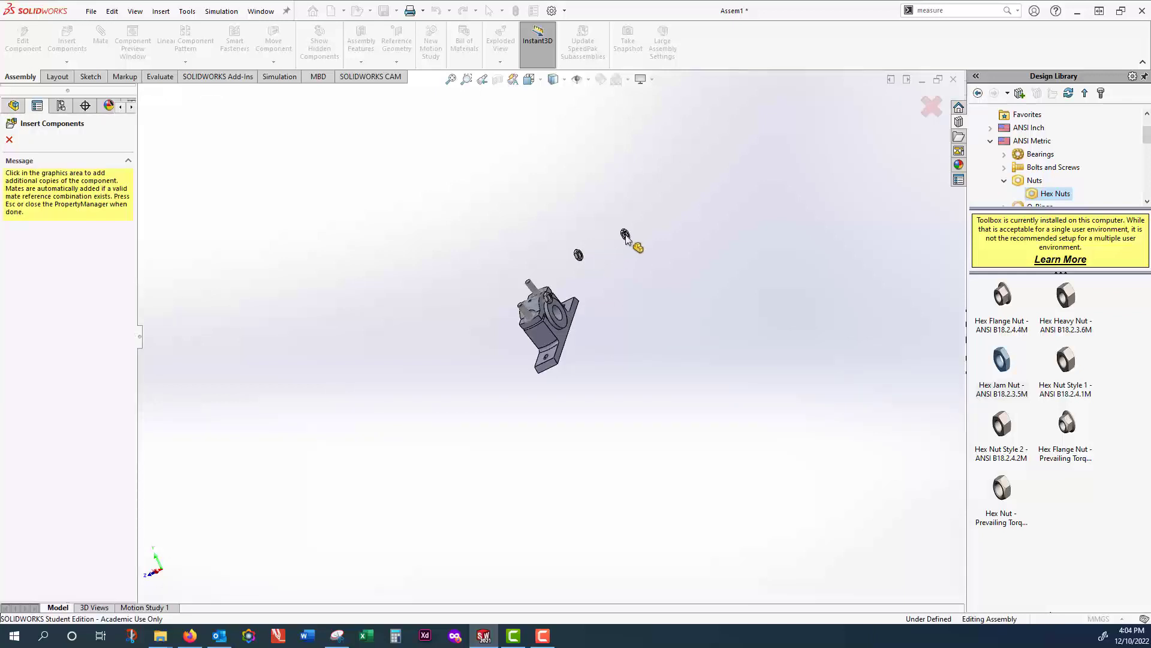
key(Escape)
- Mate the first jam nut coincident with the flat seat on the upper block and concentric with the screw protruding there
scroll(572, 286, down, 5)
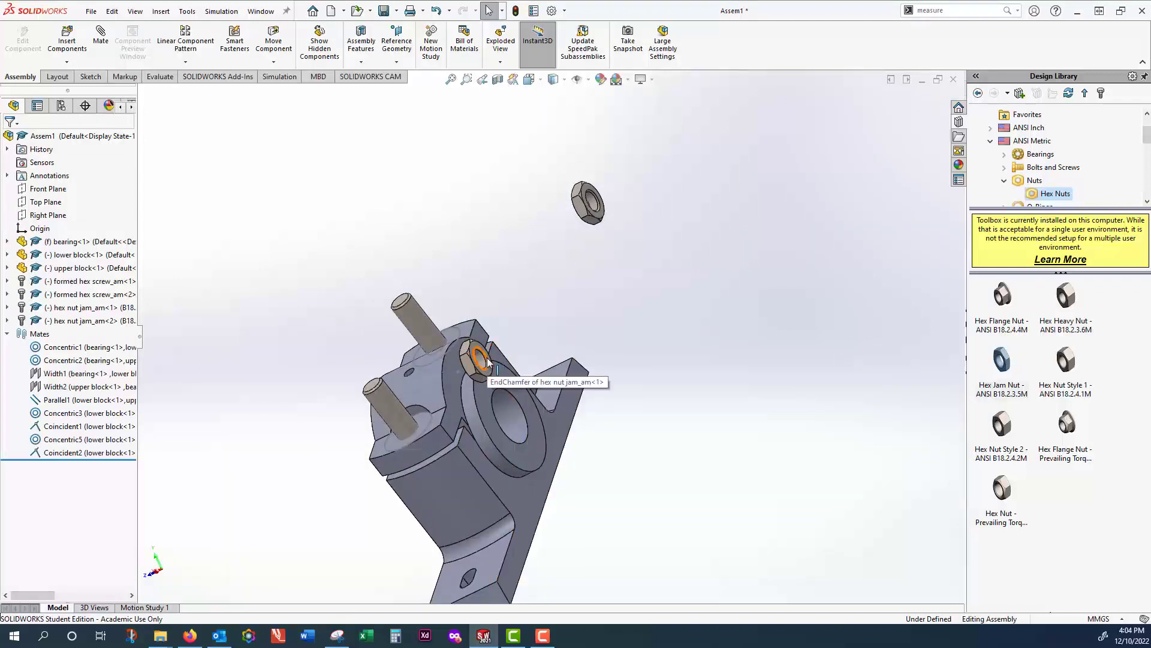
click(487, 360)
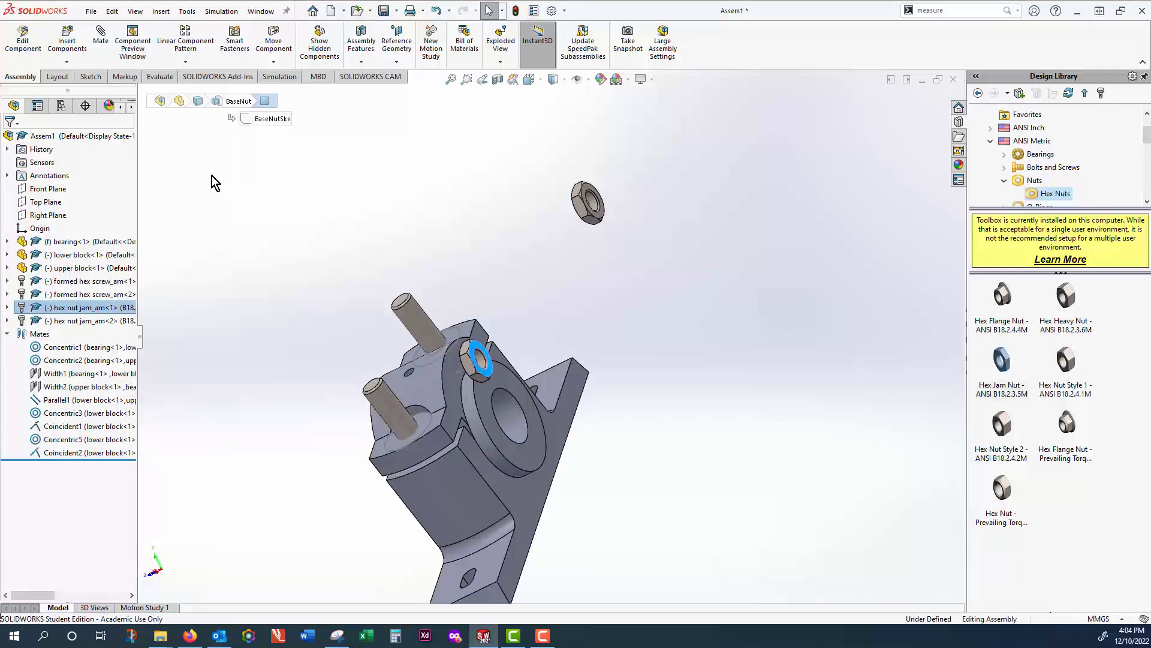
click(423, 424)
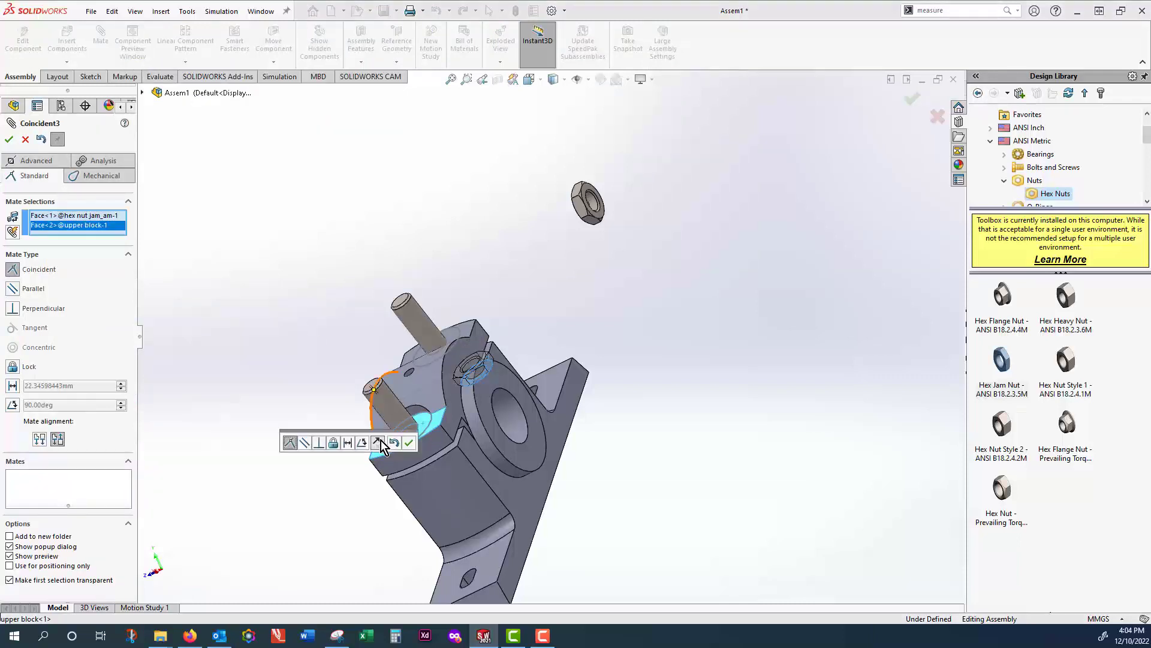
click(410, 444)
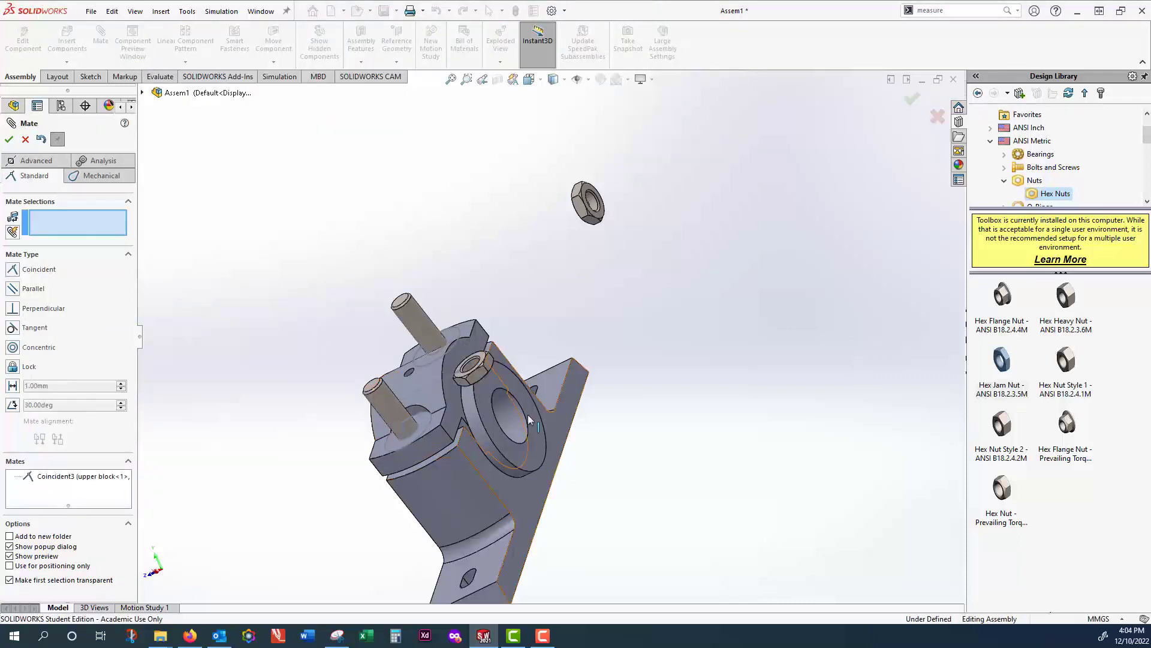
click(471, 369)
click(389, 408)
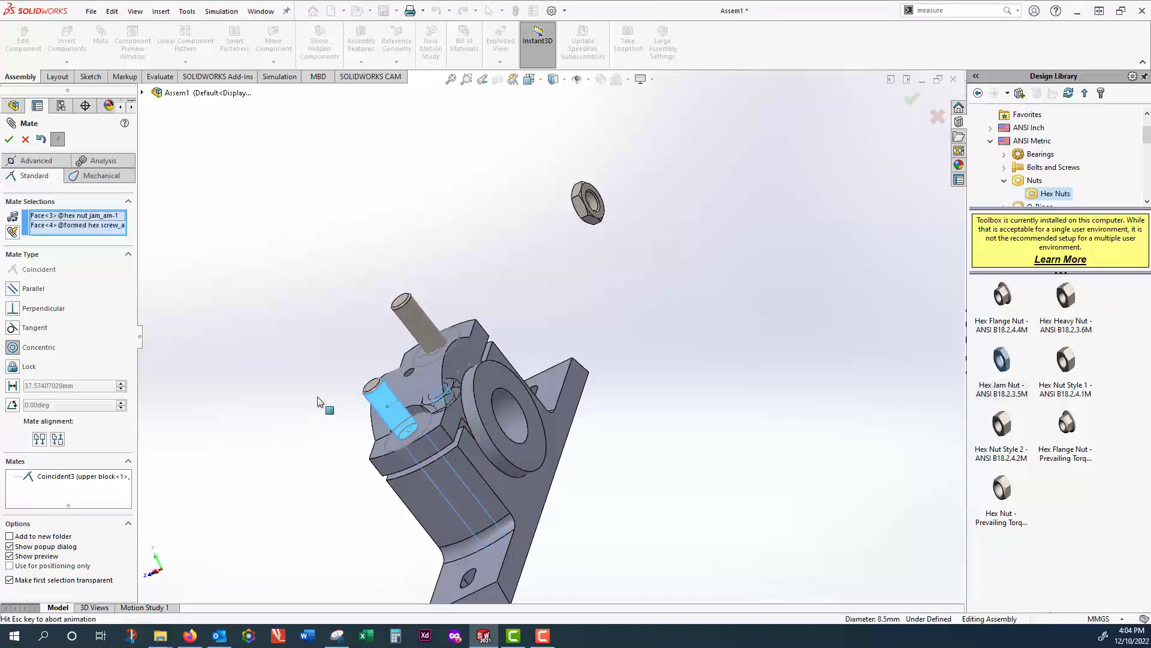
click(303, 415)
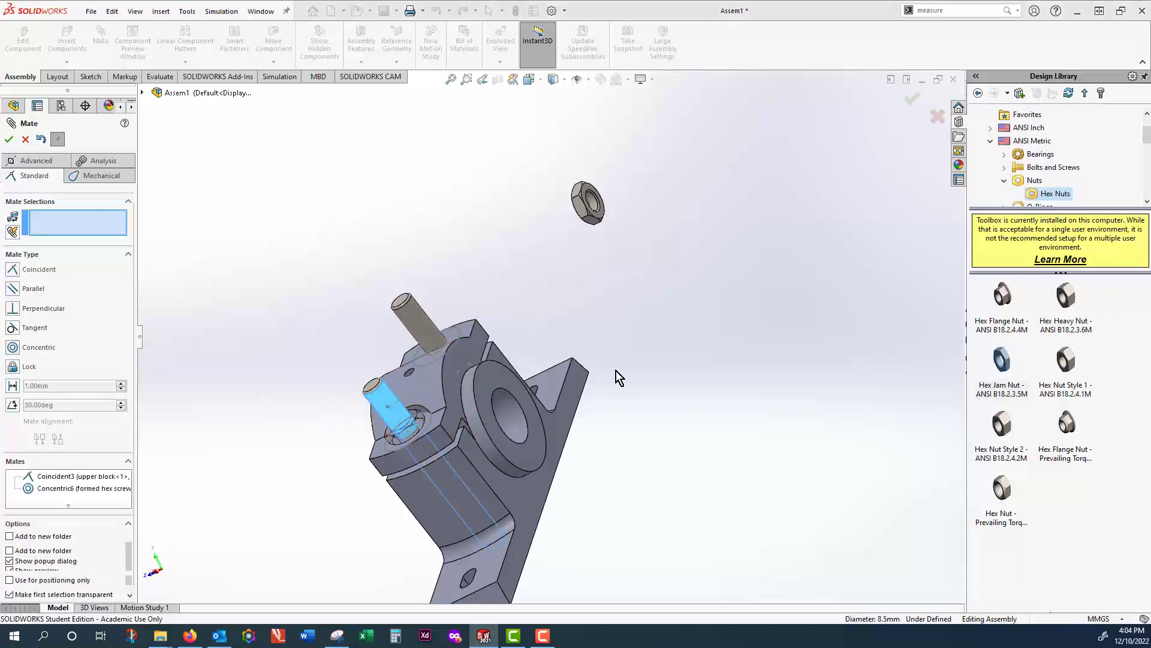
- Add a concentric mate between the second jam nut's hole and the other protruding screw shank
scroll(647, 398, up, 1)
middle_drag(647, 399, 744, 365)
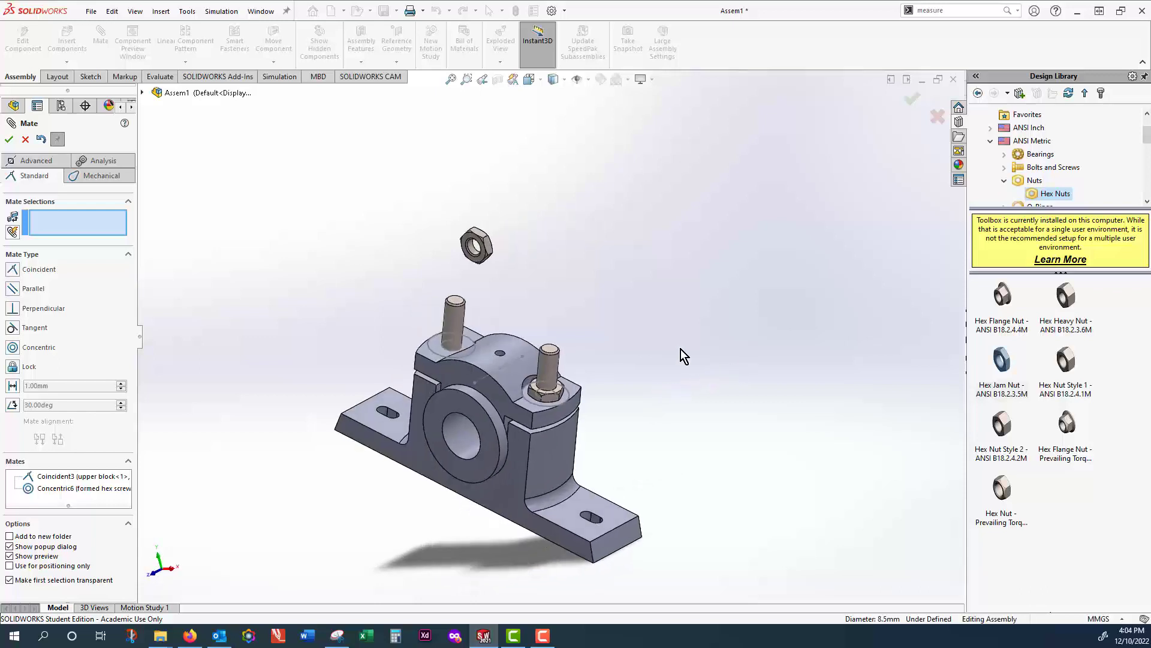
scroll(501, 266, down, 3)
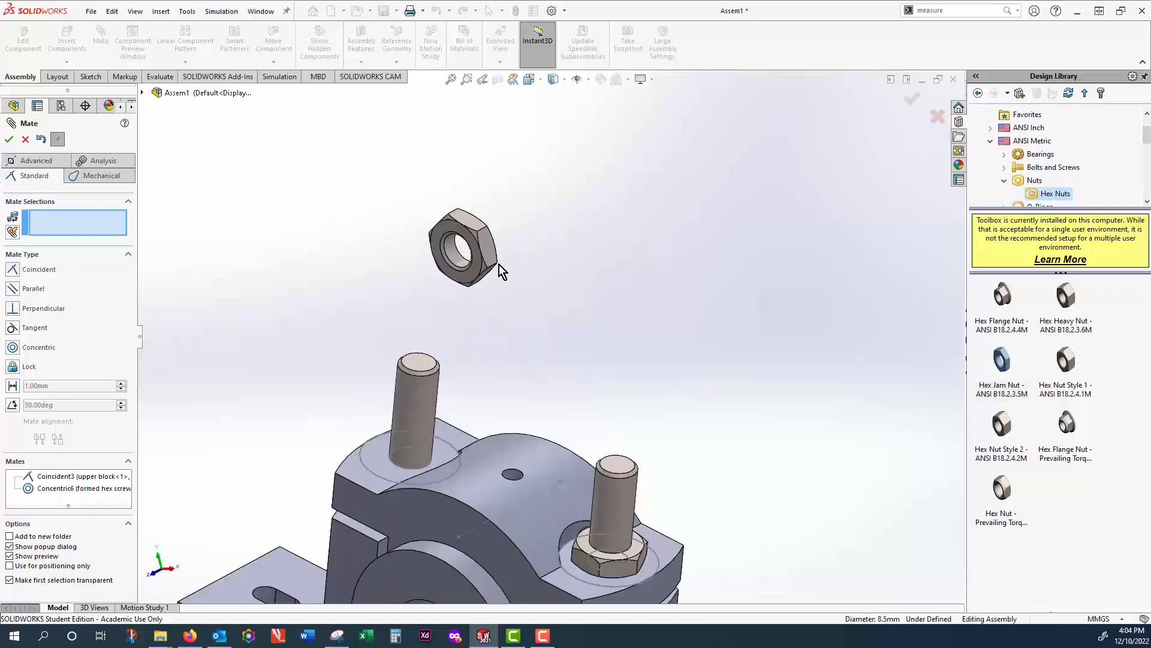
click(451, 256)
click(423, 409)
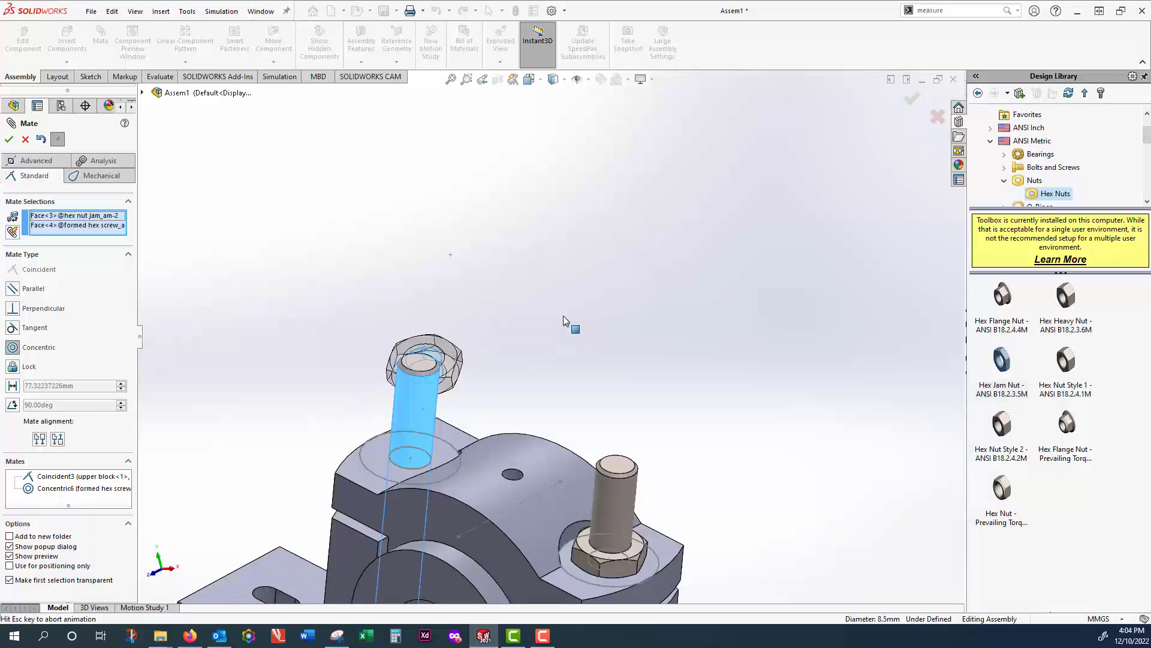
click(718, 280)
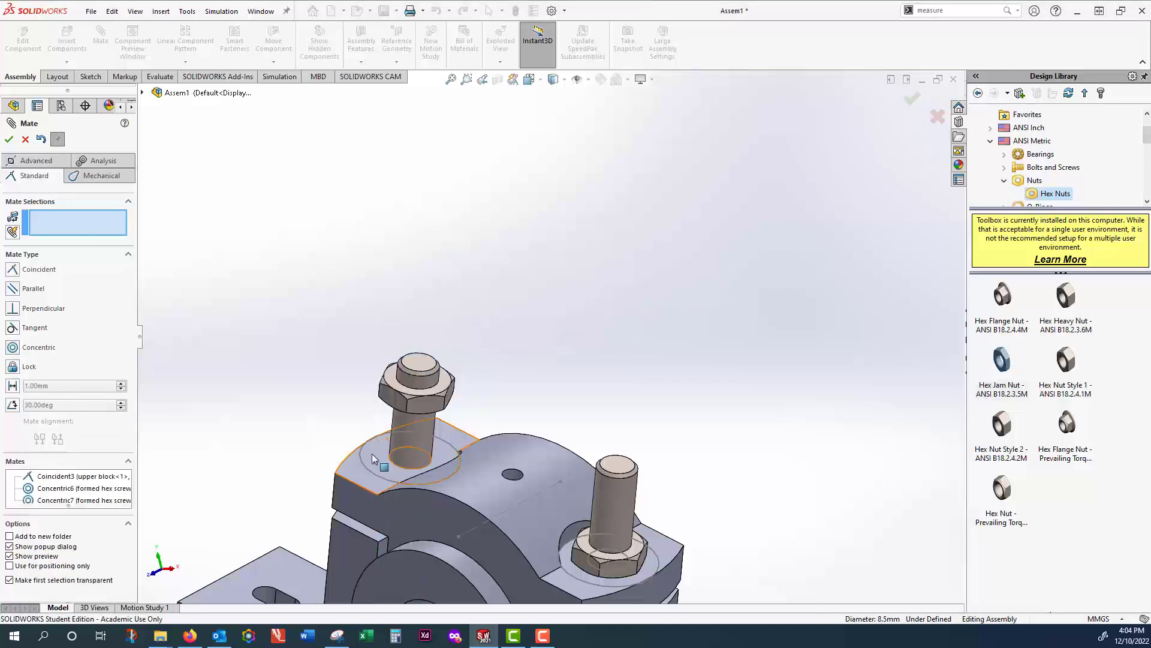
- Add a coincident mate between the underside of the second jam nut and the upper block's seat around its screw
click(351, 471)
middle_drag(336, 444, 442, 344)
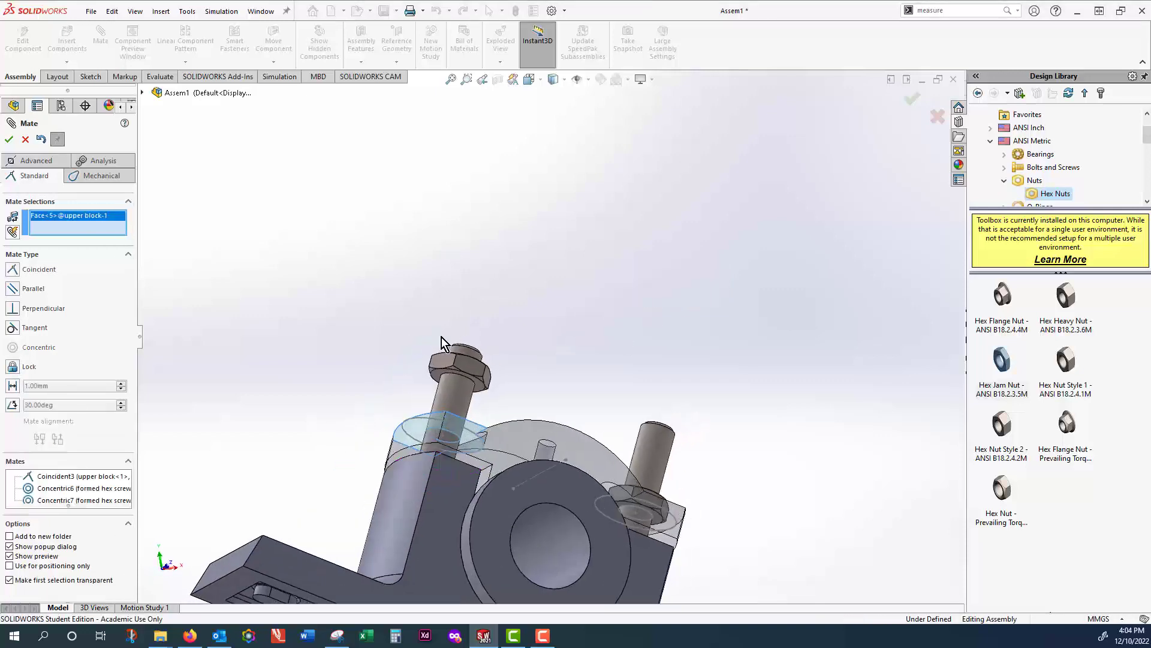
click(437, 377)
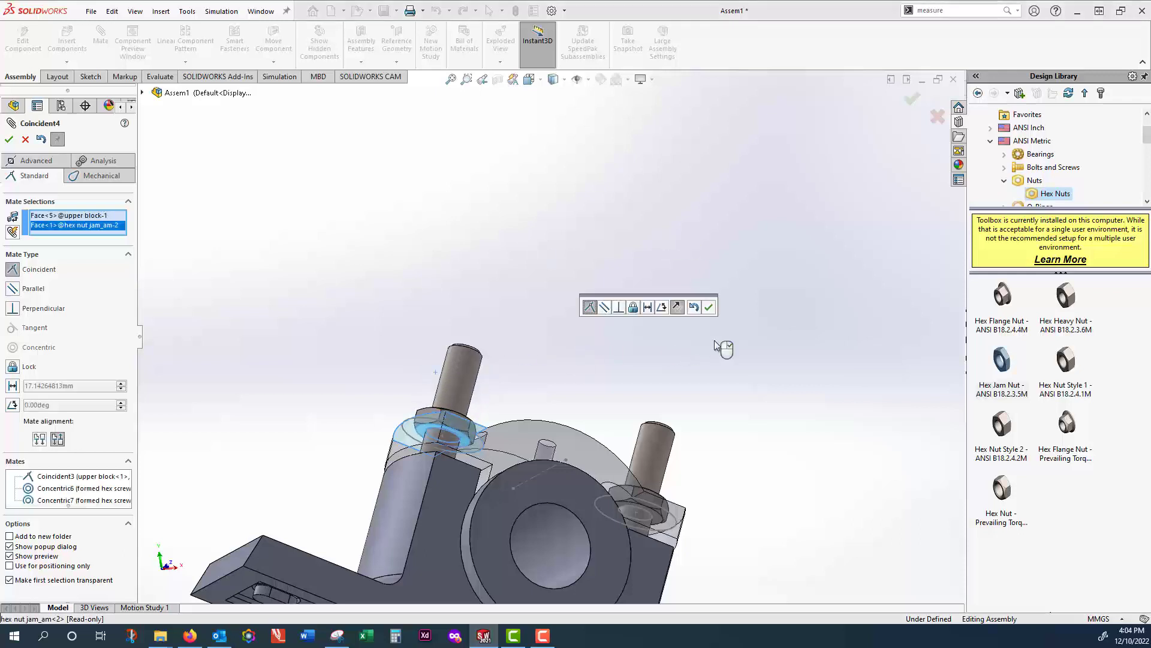
click(709, 307)
middle_drag(745, 314, 700, 407)
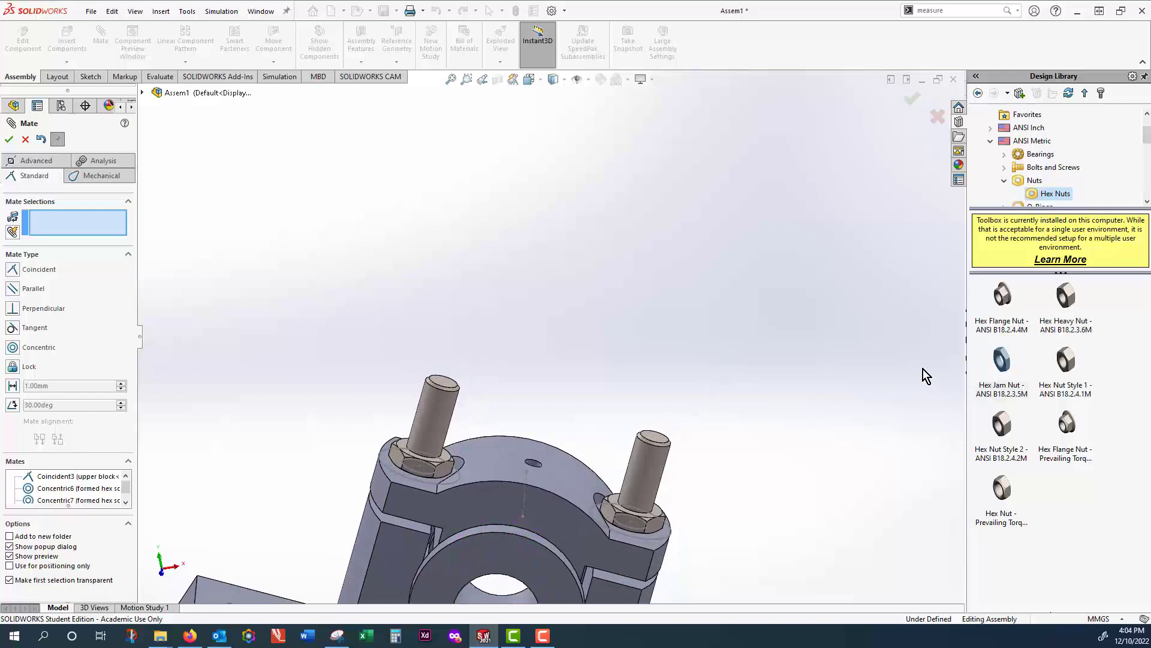
- Finish the Mate command and insert a Hex Nut Style 1 - ANSI B18.2.4.1M in size M10 onto each of the two screws
drag(1066, 361, 808, 403)
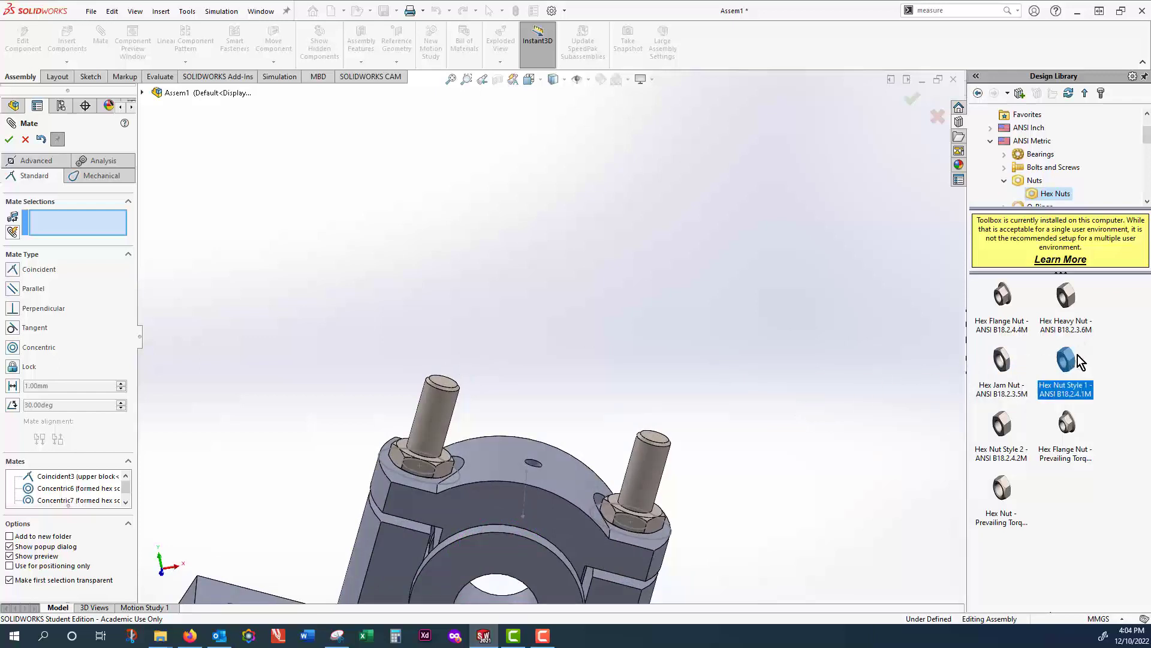
click(9, 139)
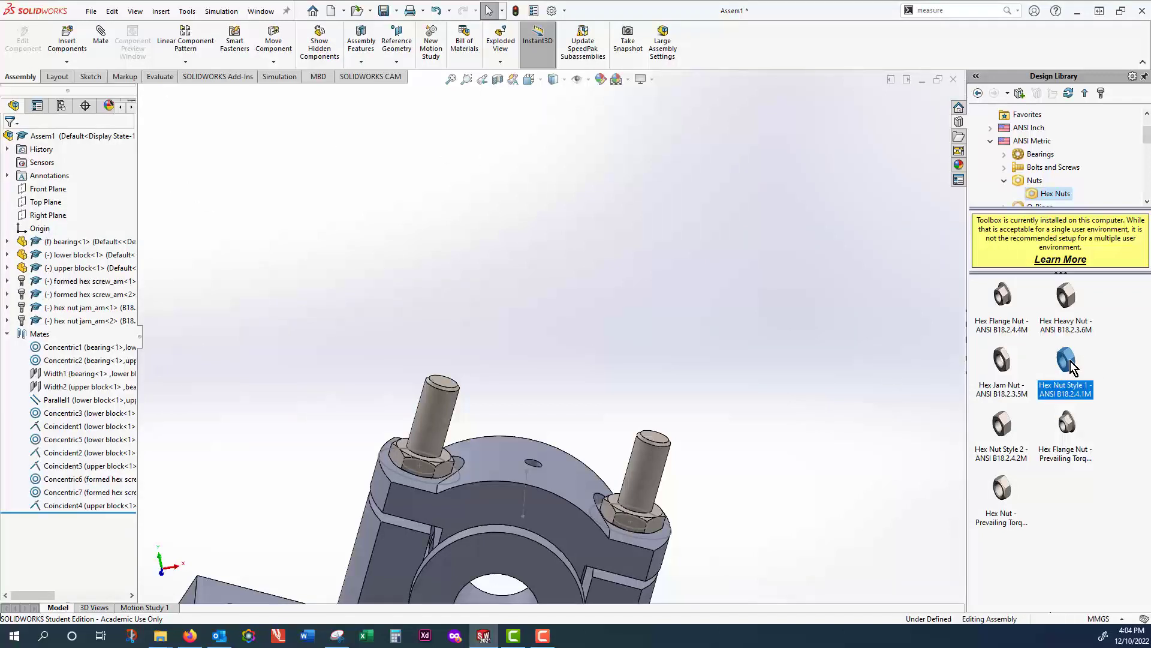
drag(1070, 360, 649, 465)
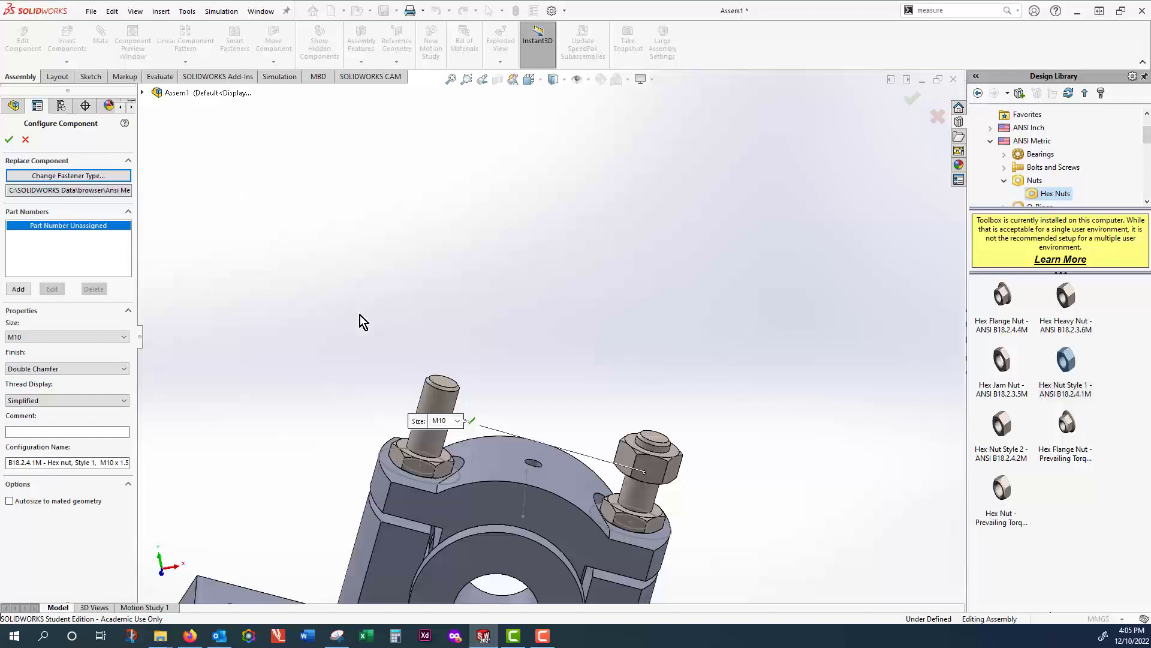
click(473, 420)
click(435, 403)
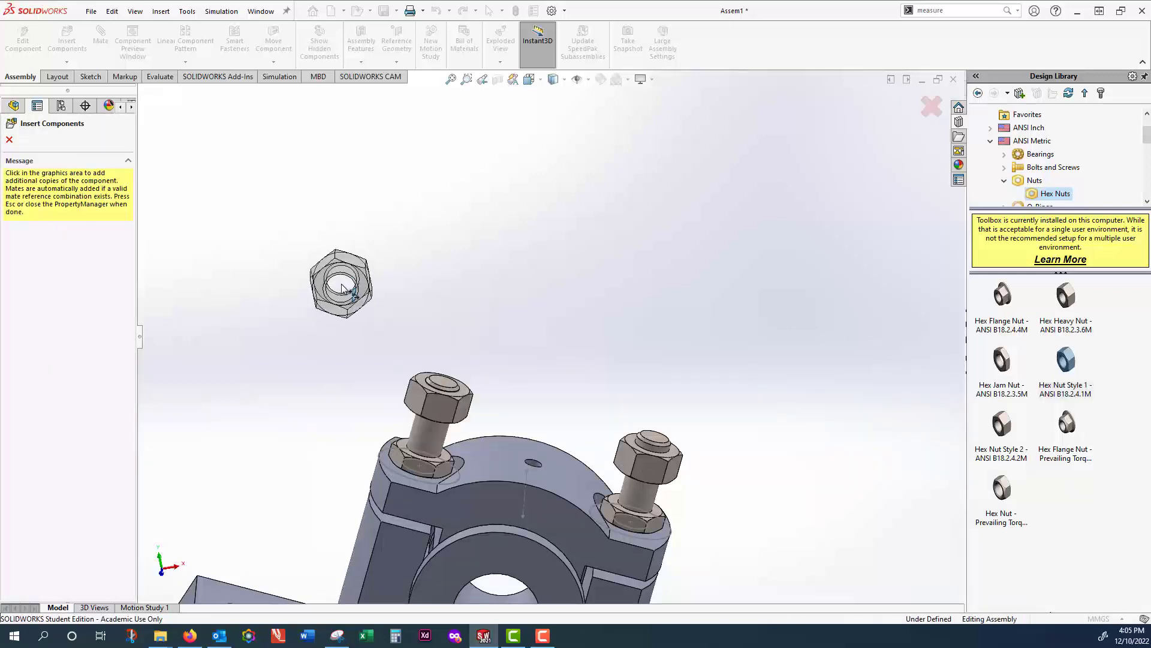
key(Escape)
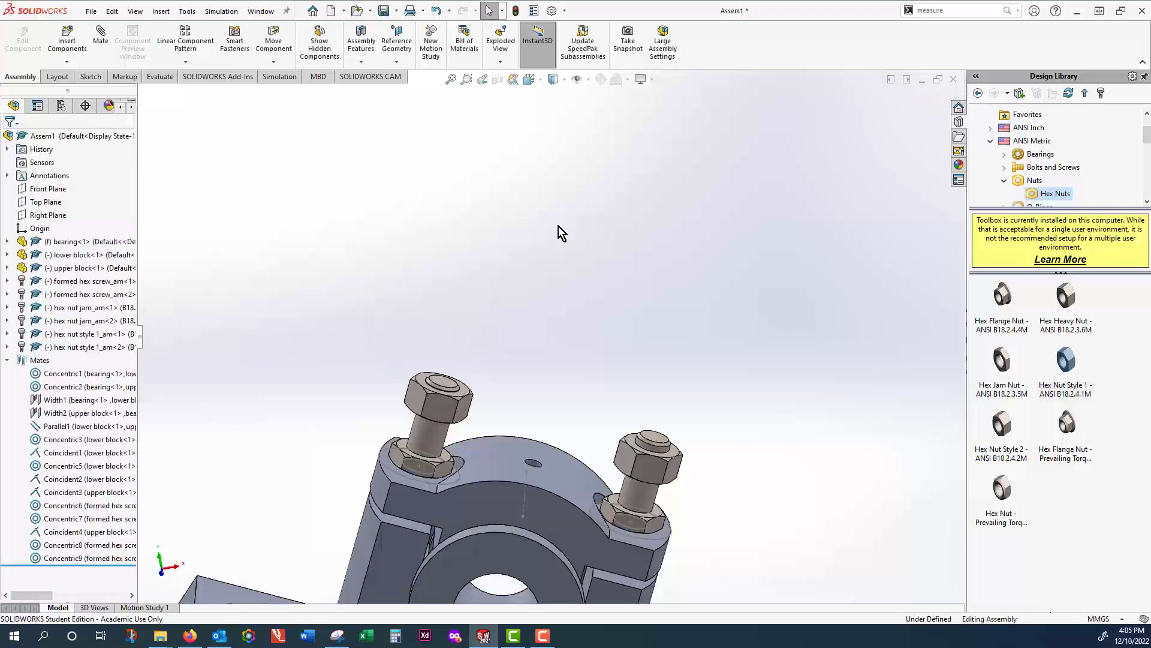
- Add a coincident mate between the underside of one style 1 hex nut and the top face of the jam nut below it
middle_drag(493, 342, 453, 306)
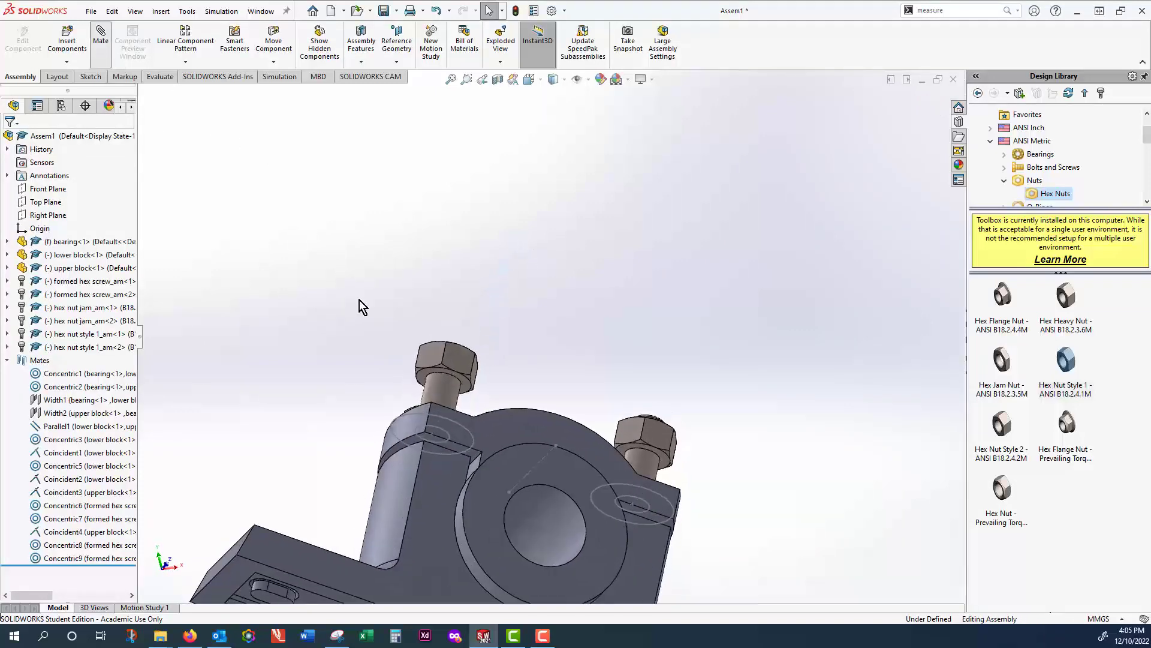
click(427, 377)
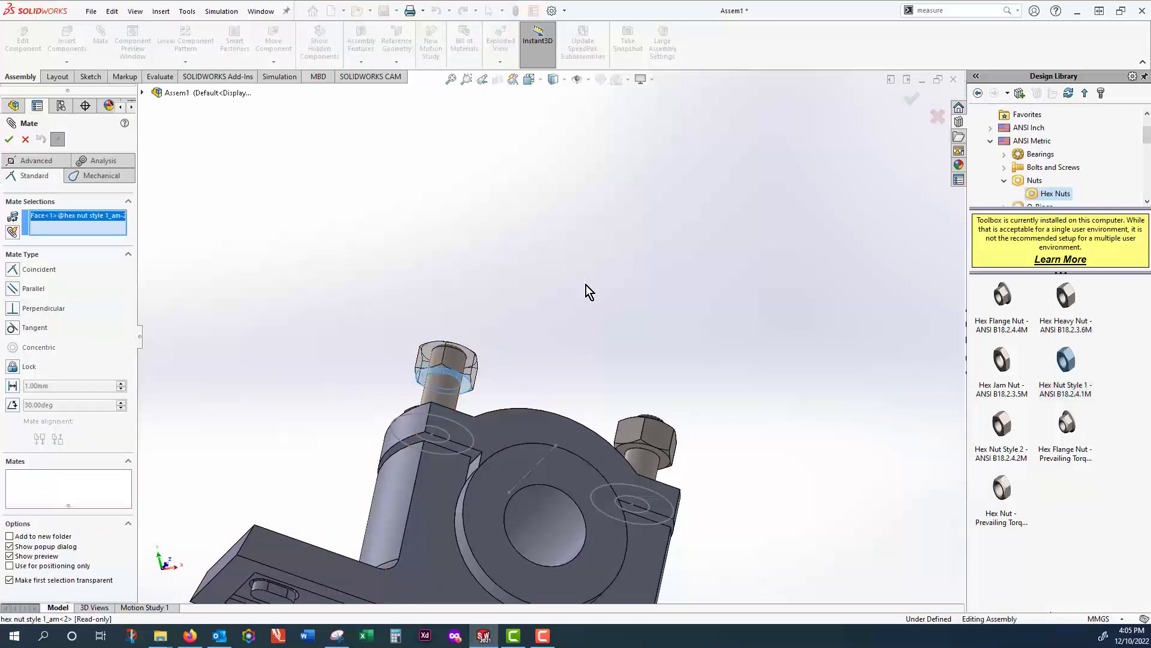
middle_drag(586, 285, 484, 396)
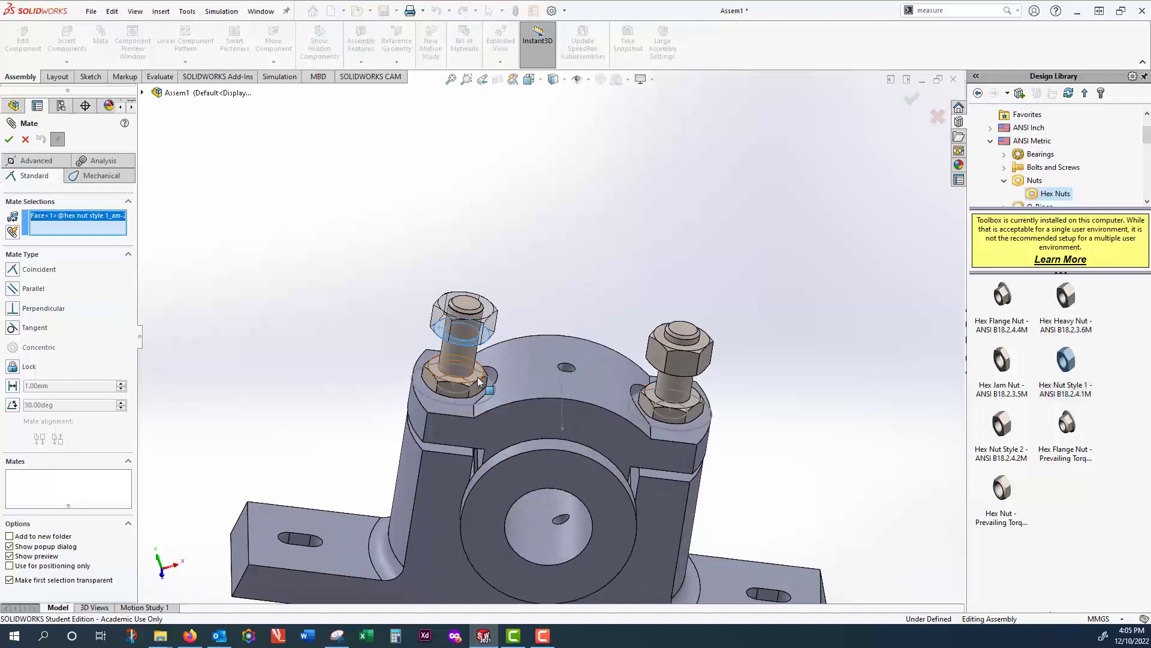
click(480, 384)
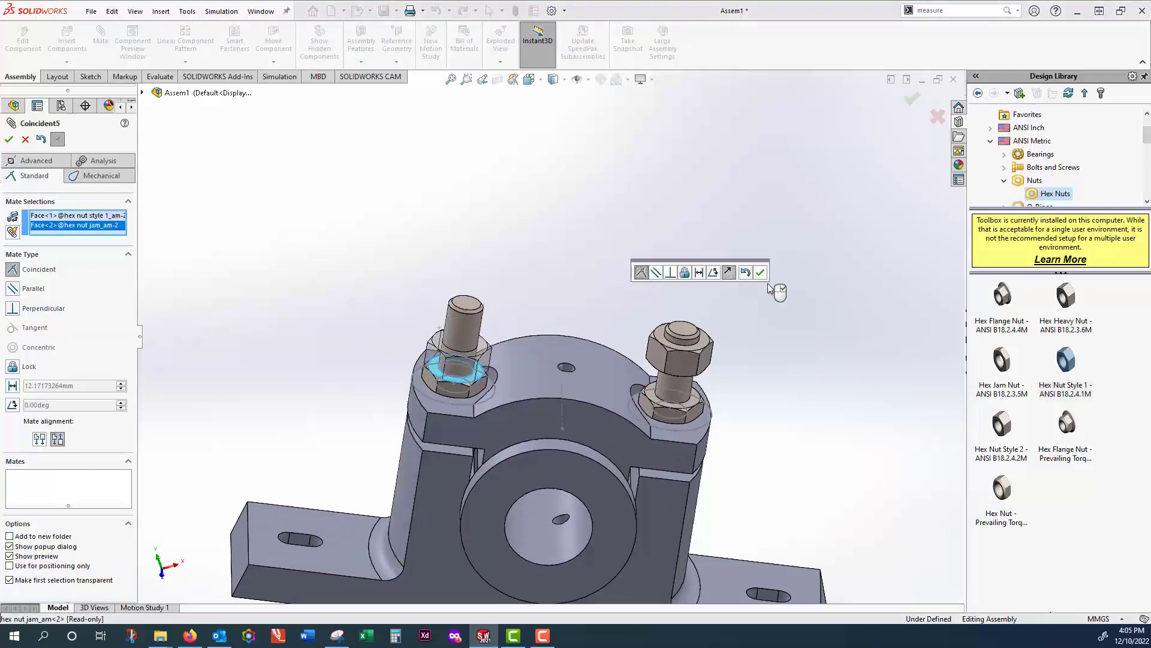
click(764, 271)
- Add a coincident mate seating the remaining style 1 hex nut on the top face of the other screw's jam nut
scroll(785, 344, up, 1)
middle_drag(784, 344, 779, 238)
scroll(689, 380, down, 4)
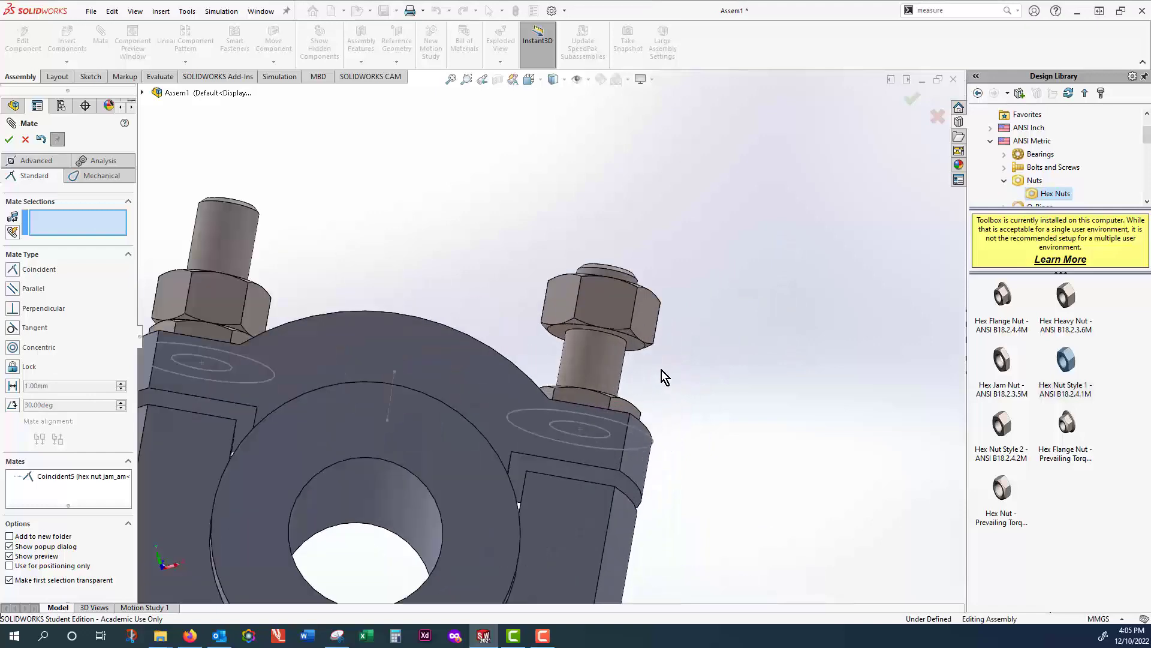
click(636, 344)
middle_drag(699, 364, 704, 452)
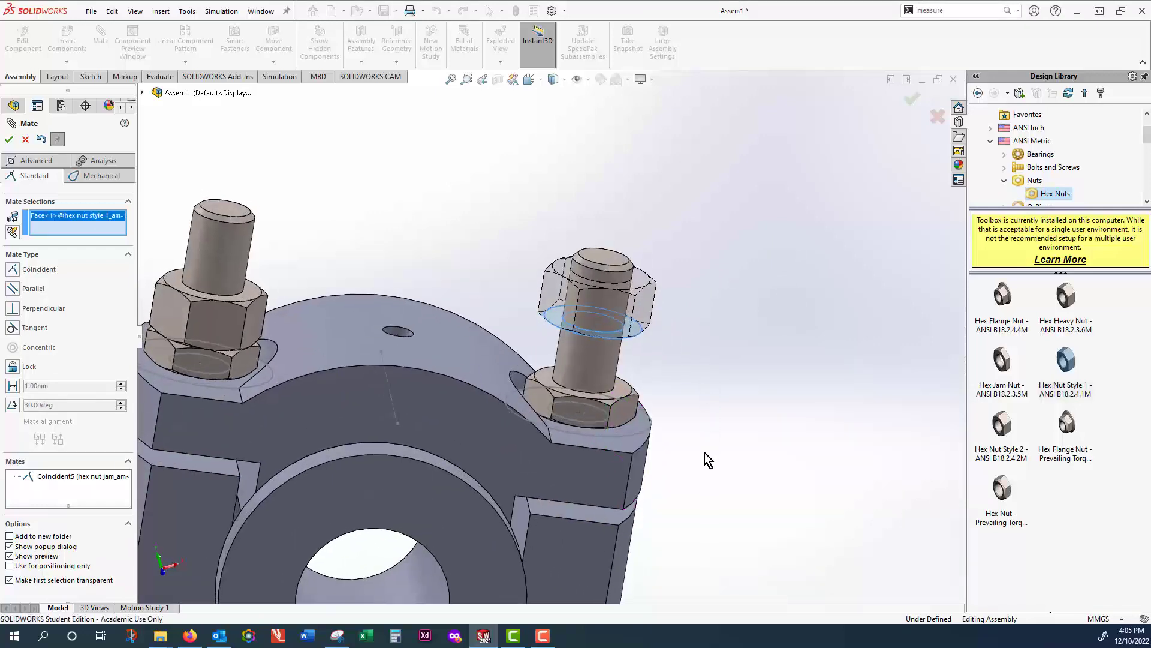
click(617, 394)
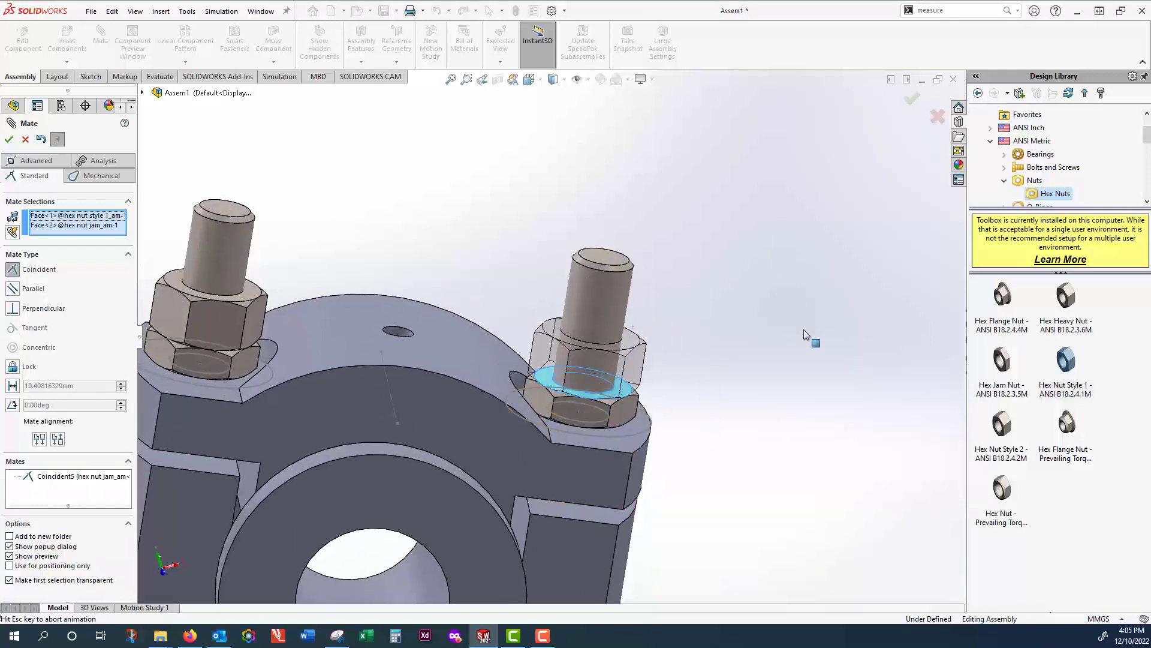
click(938, 315)
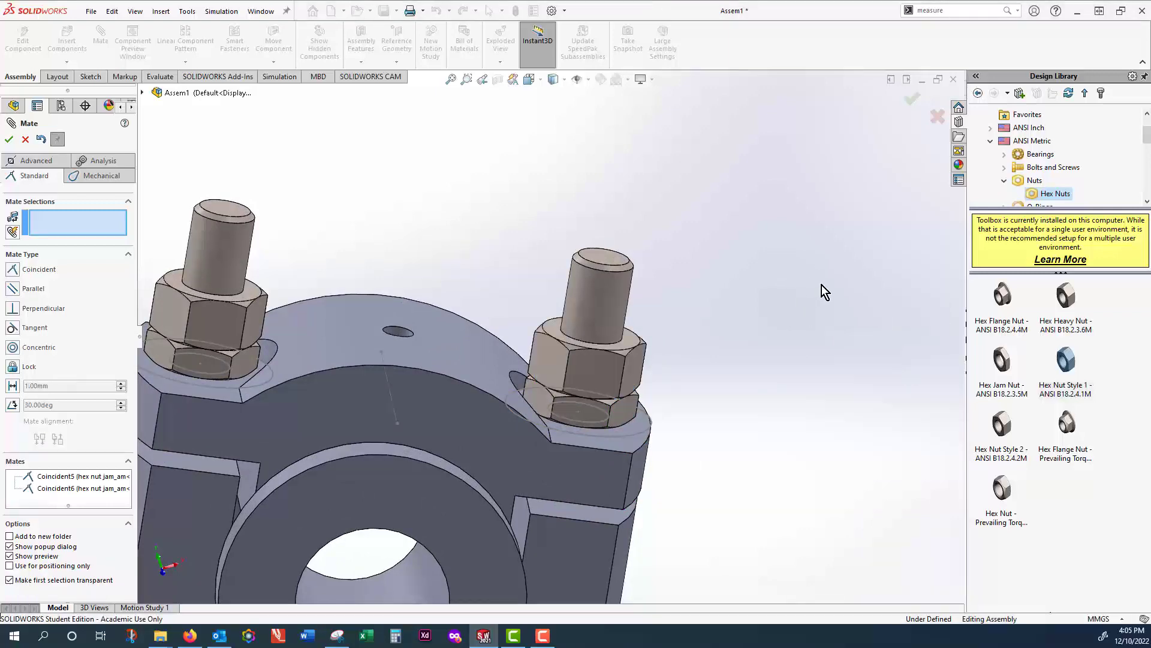
- Finish the Mate command and save the assembly as Assem1 in the task3 folder, with type SOLIDWORKS Analysis Library (*.sldalasm)
scroll(825, 279, up, 5)
middle_drag(826, 279, 694, 309)
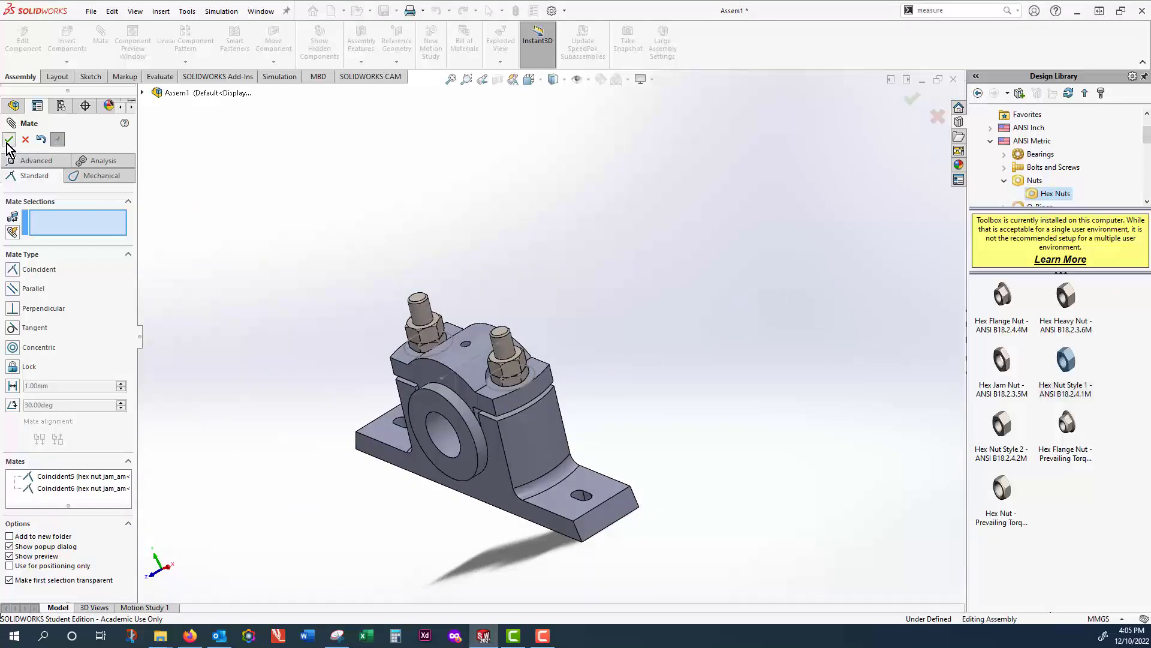
key(Escape)
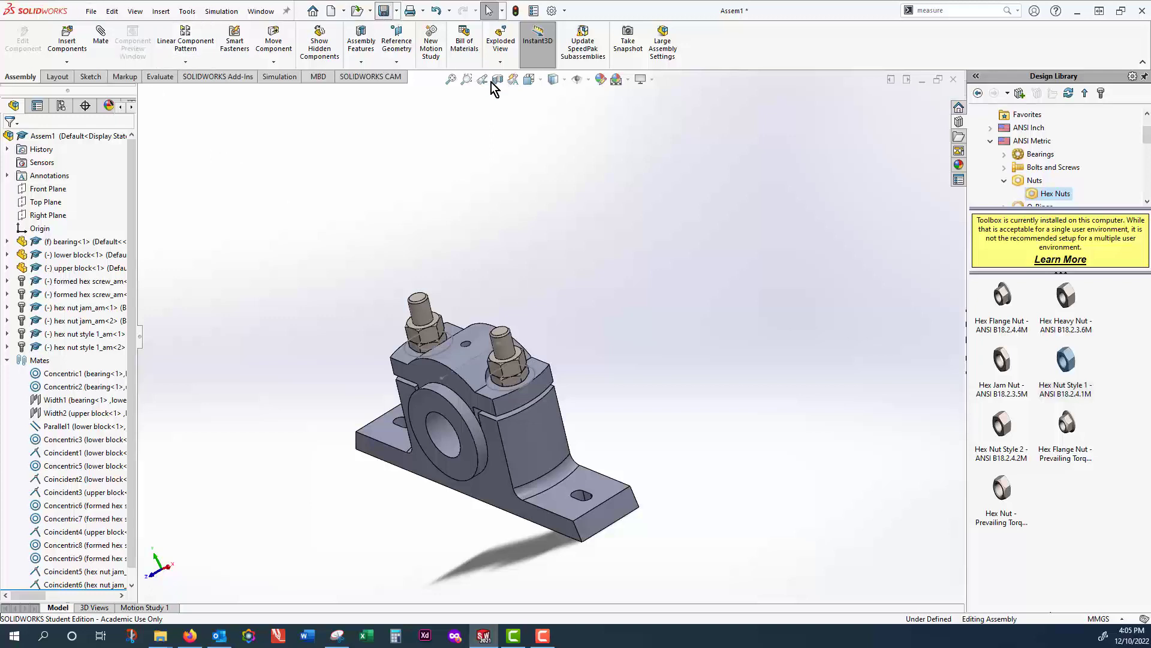
key(ctrl+s)
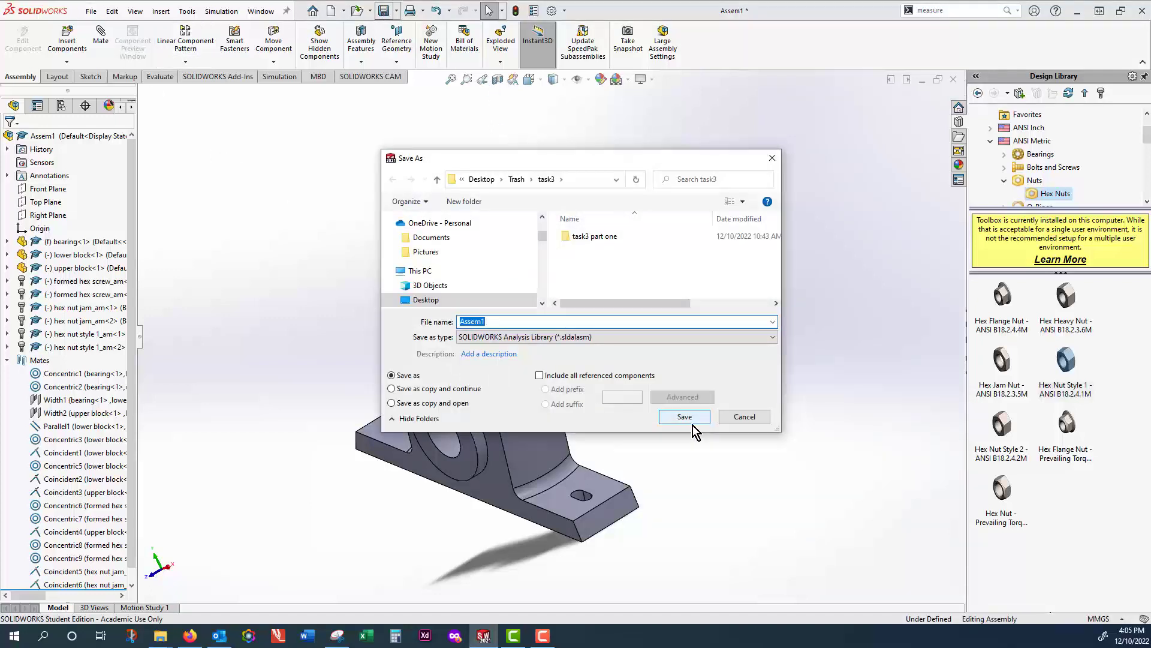
click(692, 424)
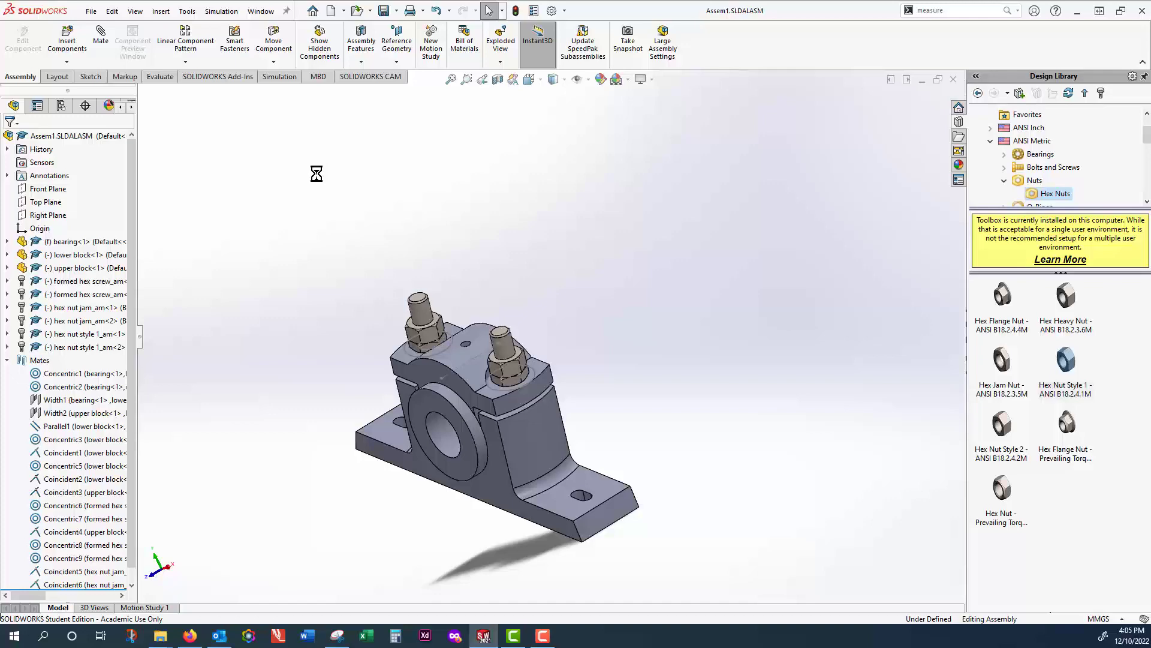
- Start a new drawing from the saved plummer block assembly
click(185, 12)
click(160, 11)
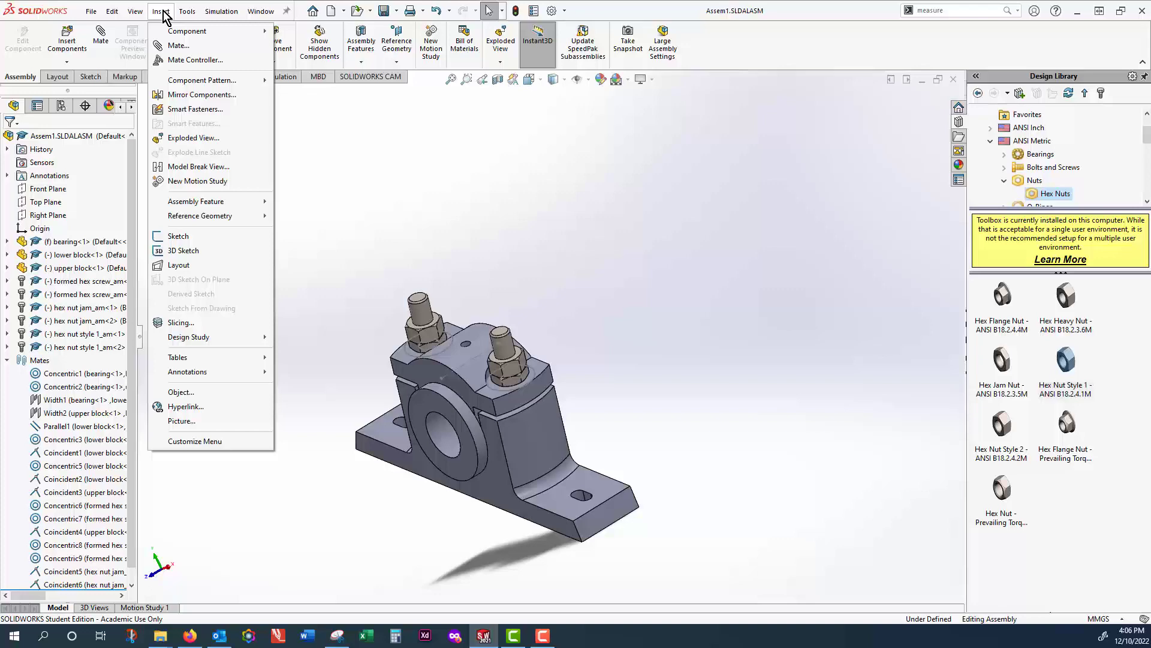
click(162, 12)
click(187, 12)
click(183, 67)
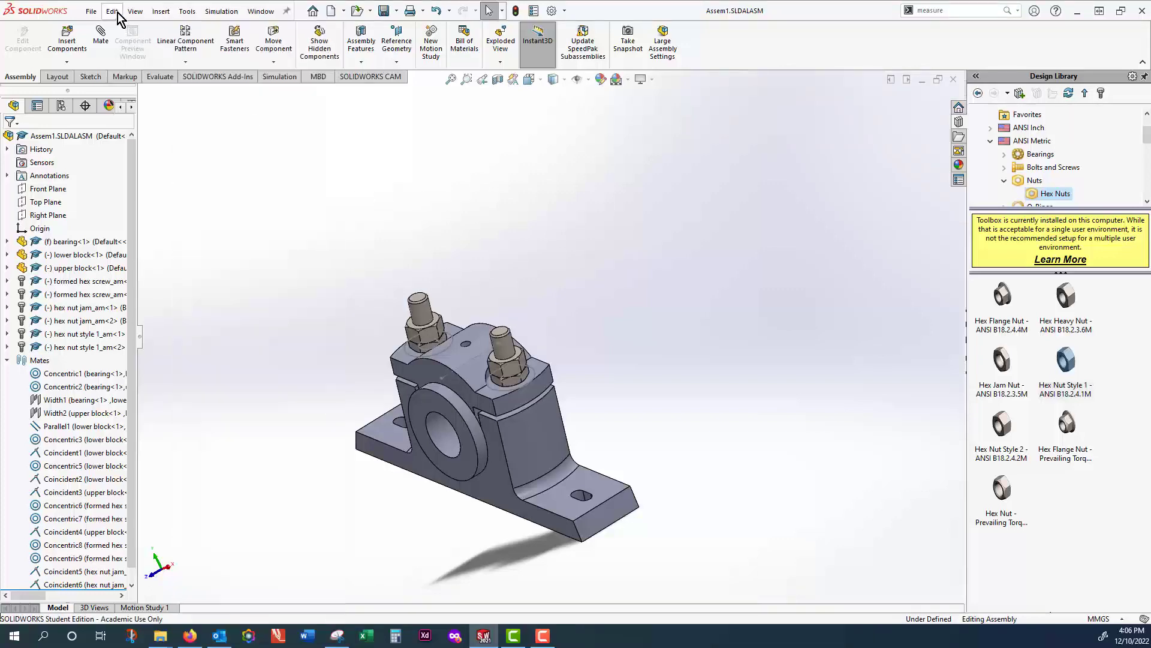
click(91, 11)
click(133, 109)
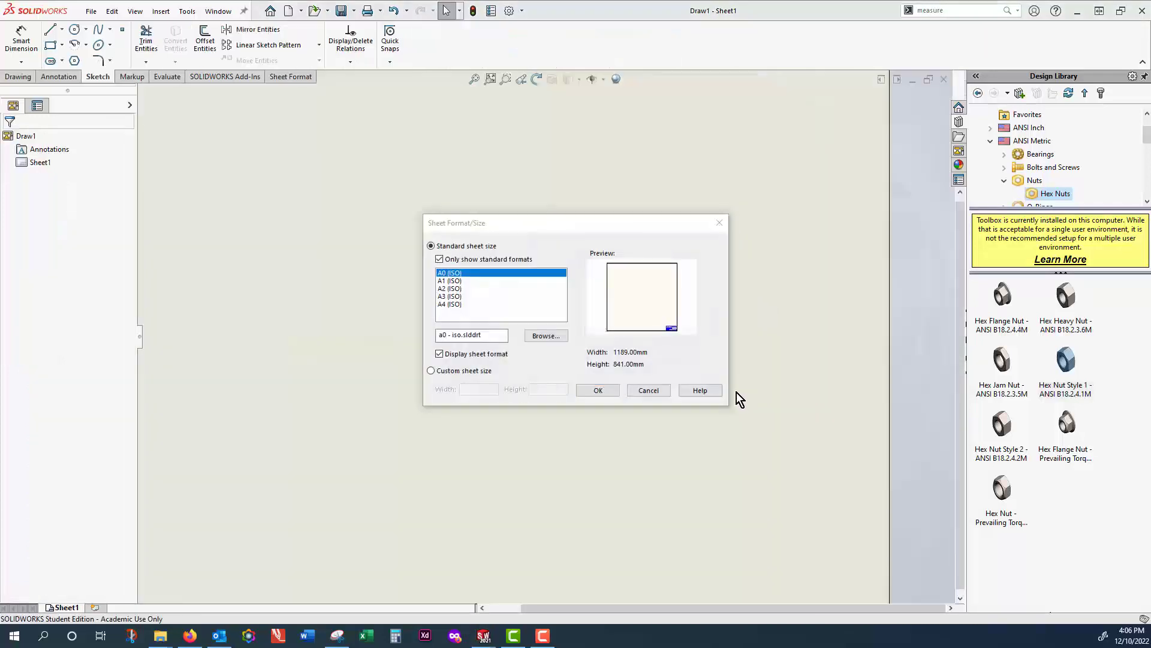
- Cancel the sheet format selection and close the new drawing without saving it, returning to the plummer block assembly
click(659, 389)
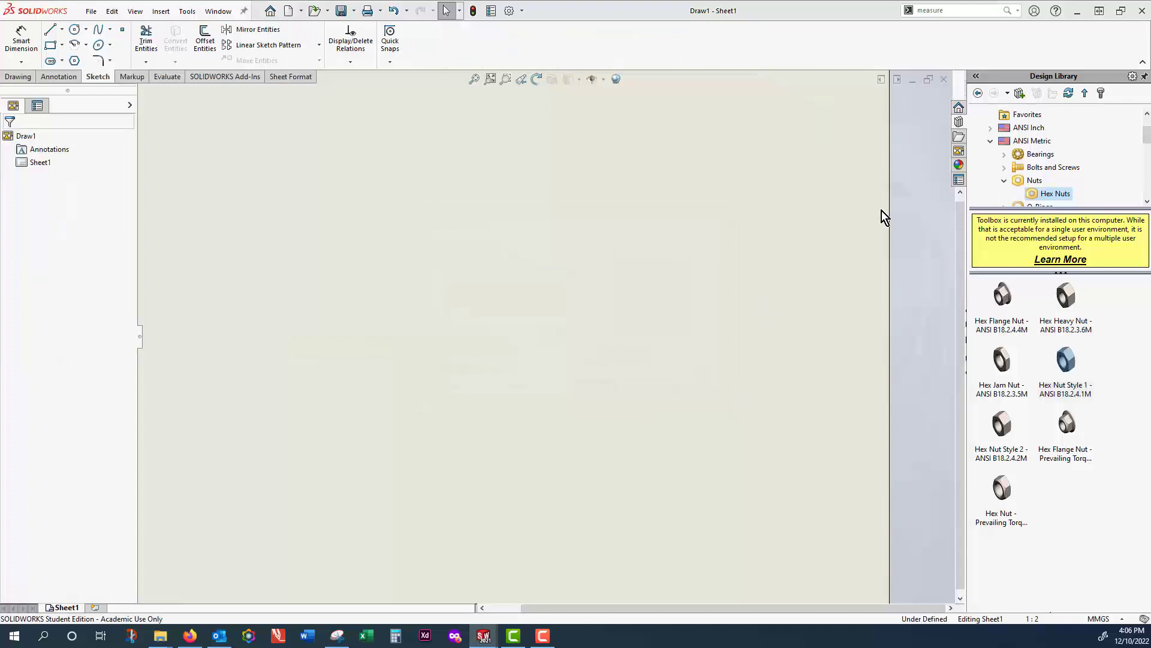
click(942, 80)
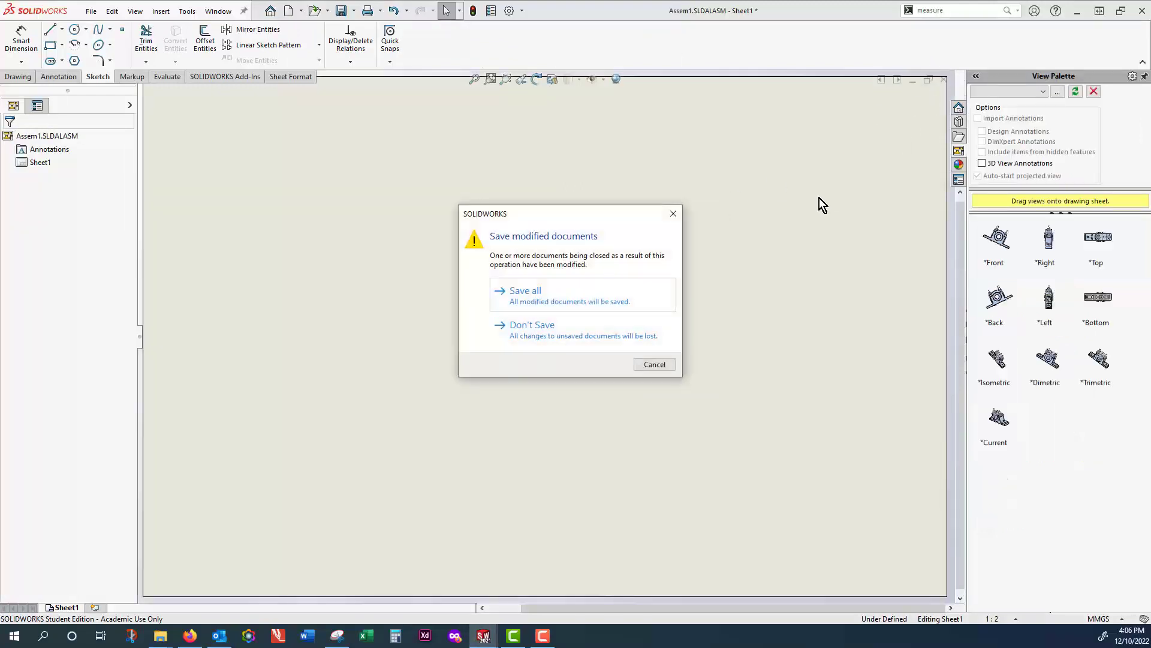
click(549, 327)
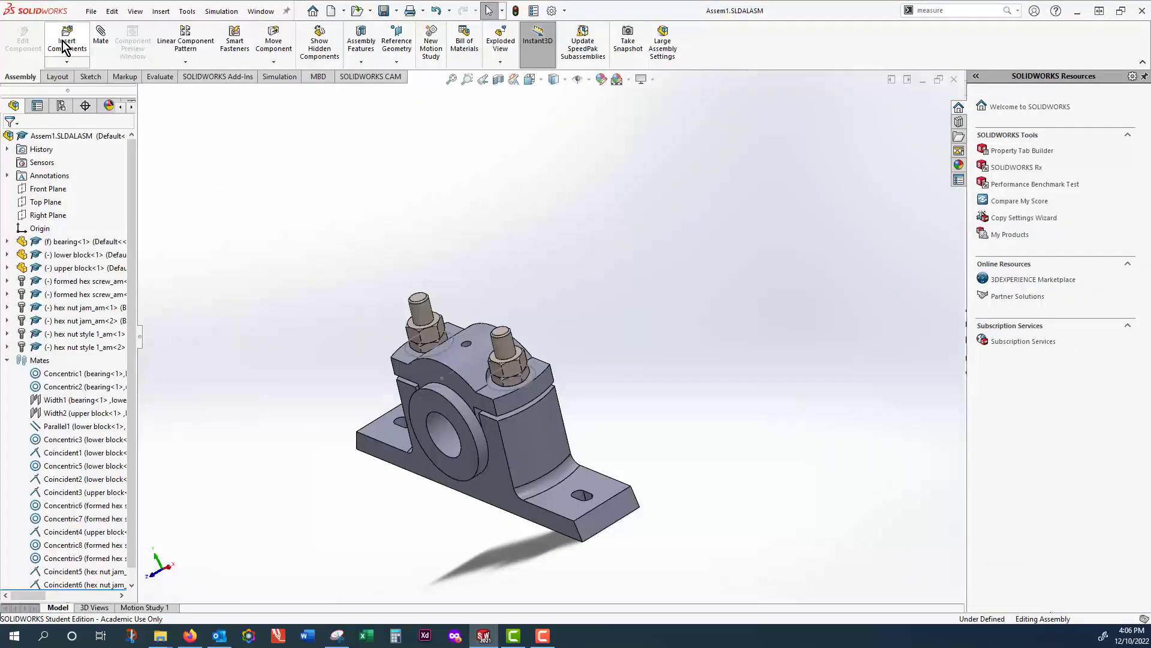
click(160, 12)
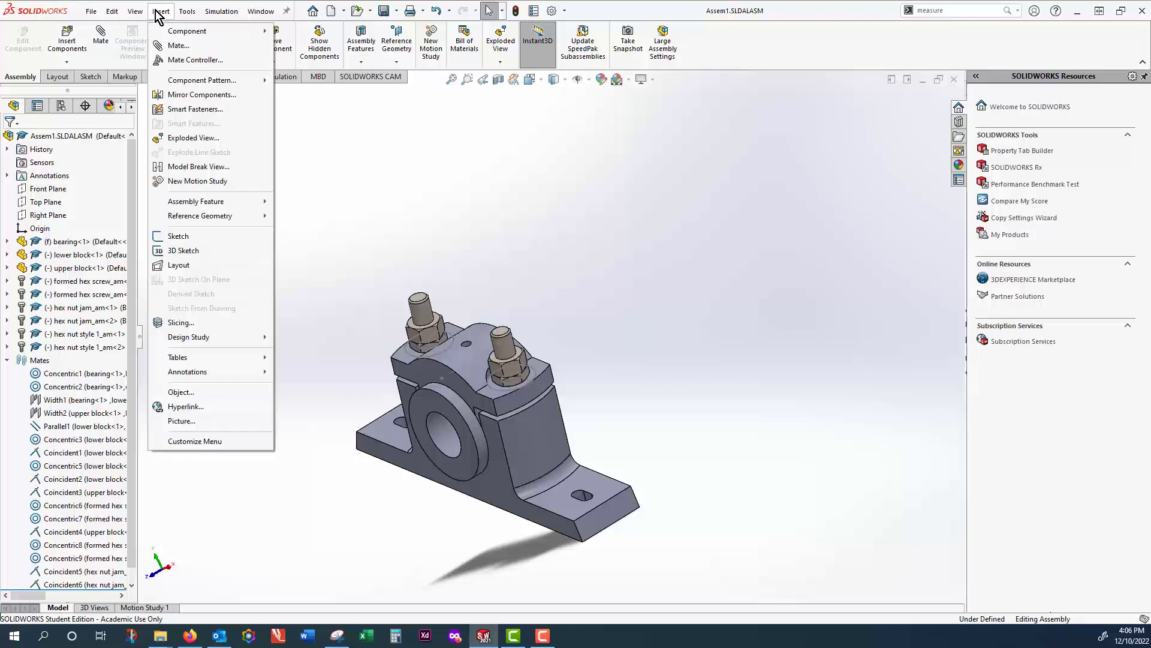
click(297, 205)
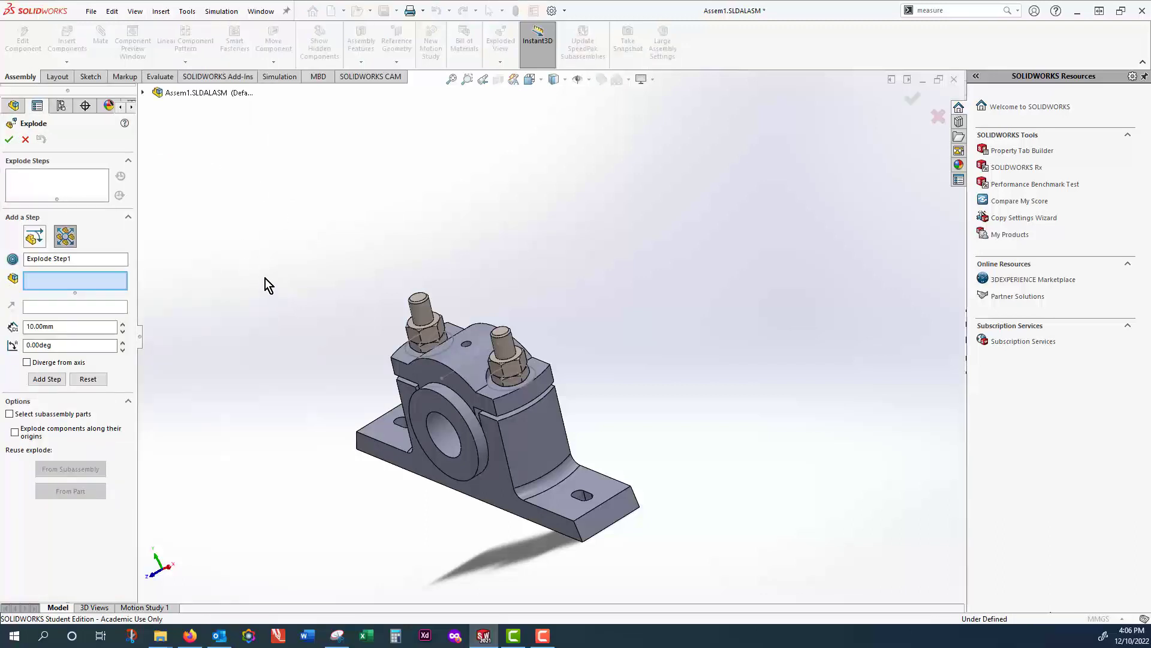
click(434, 334)
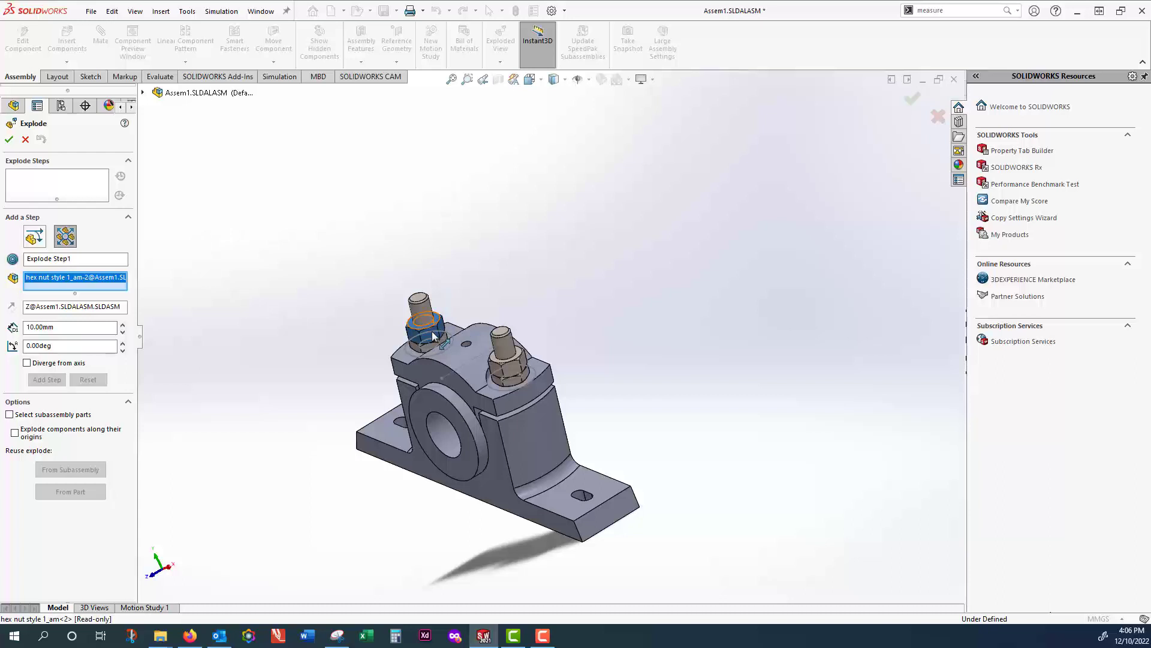
drag(432, 331, 390, 159)
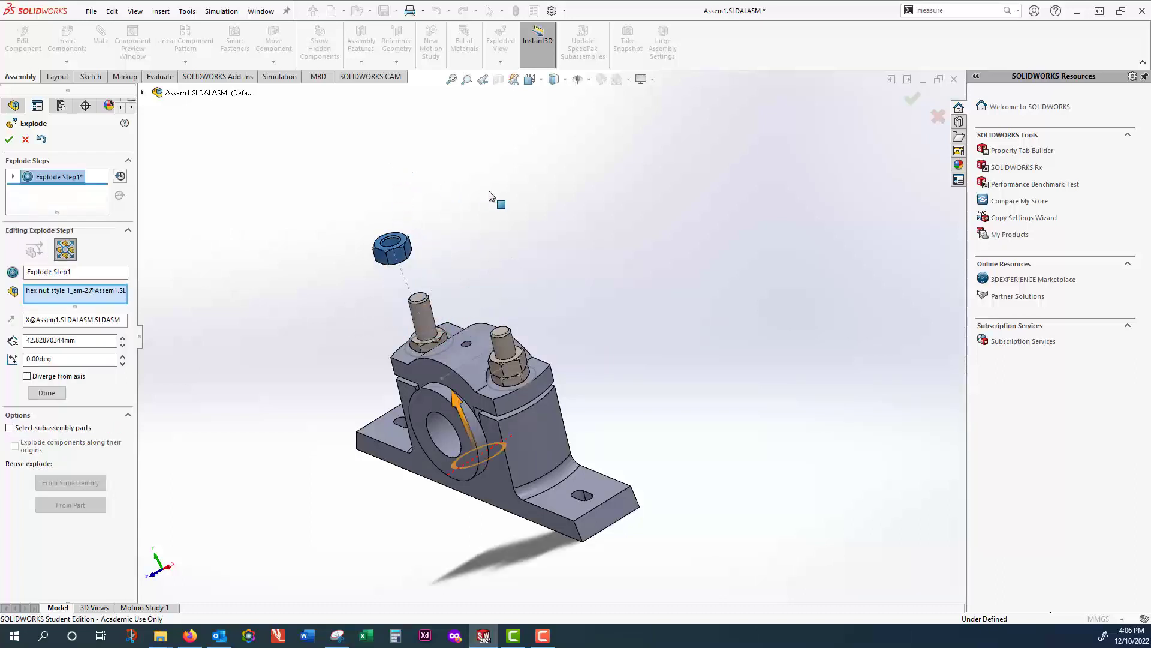
click(48, 394)
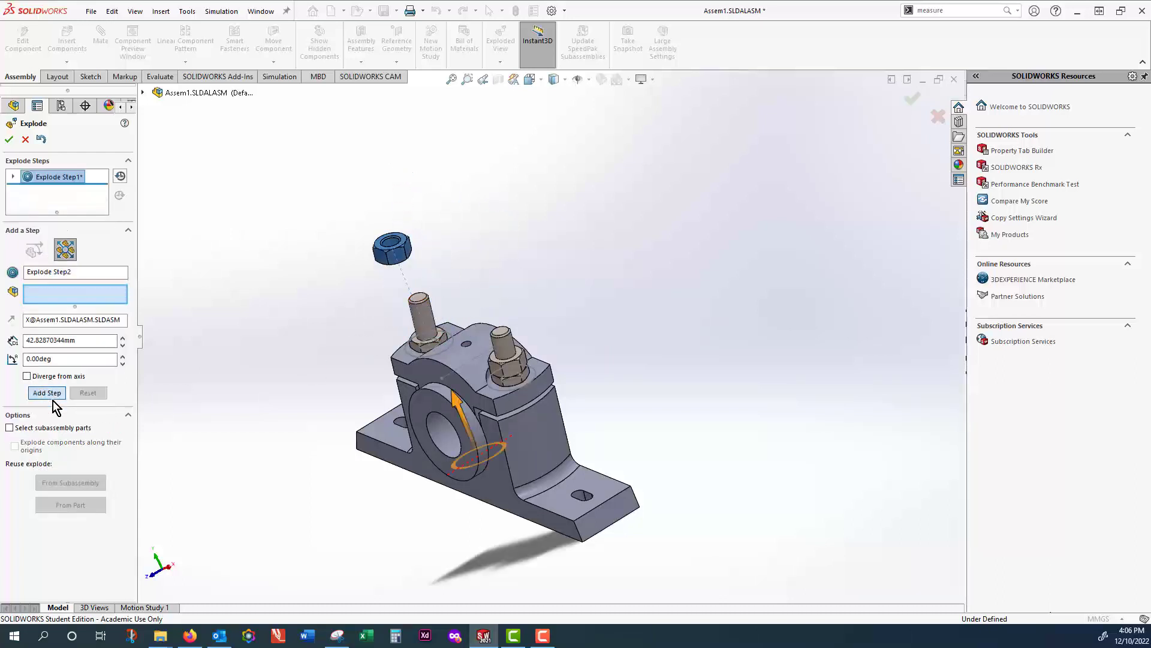
click(417, 345)
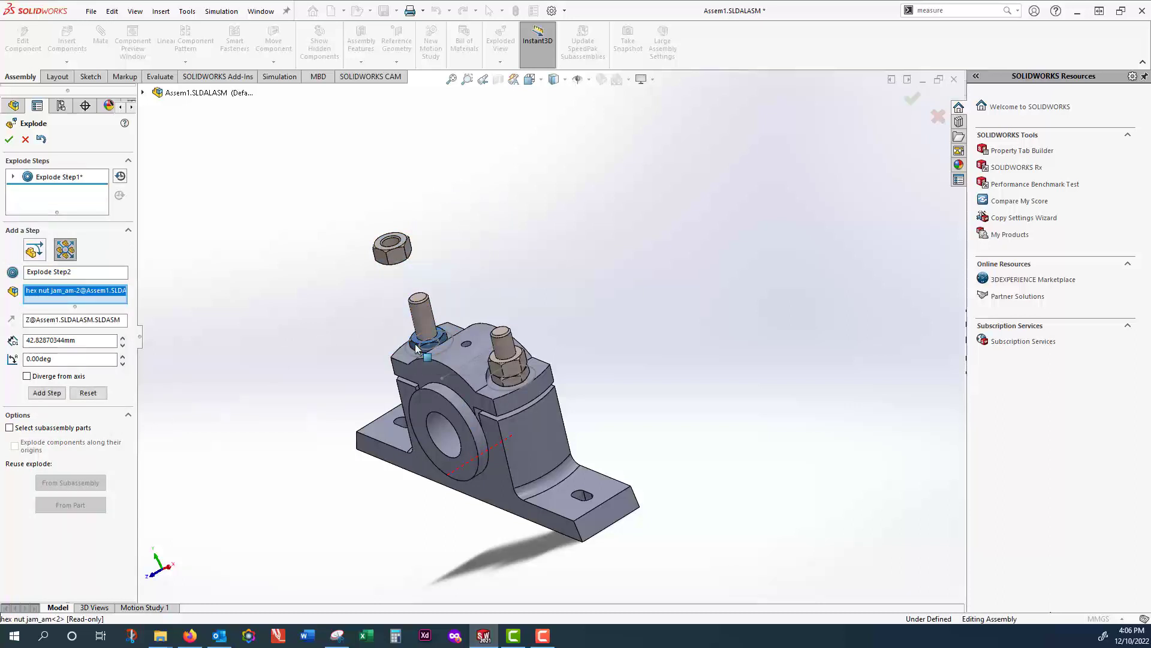
key(z)
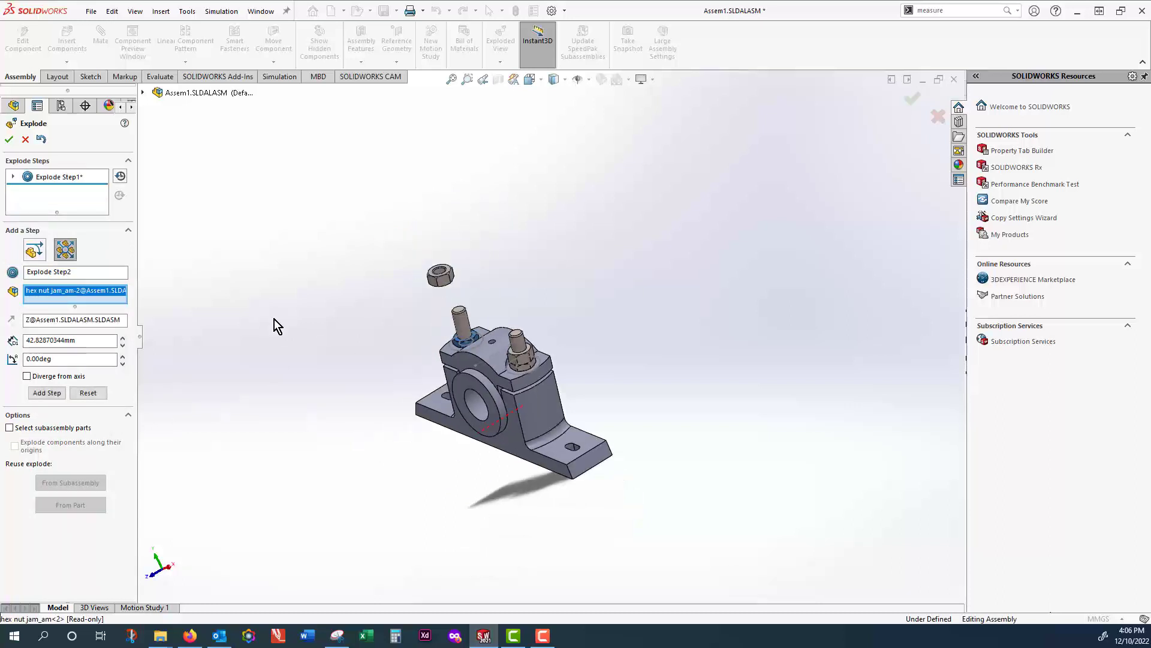
scroll(363, 348, down, 2)
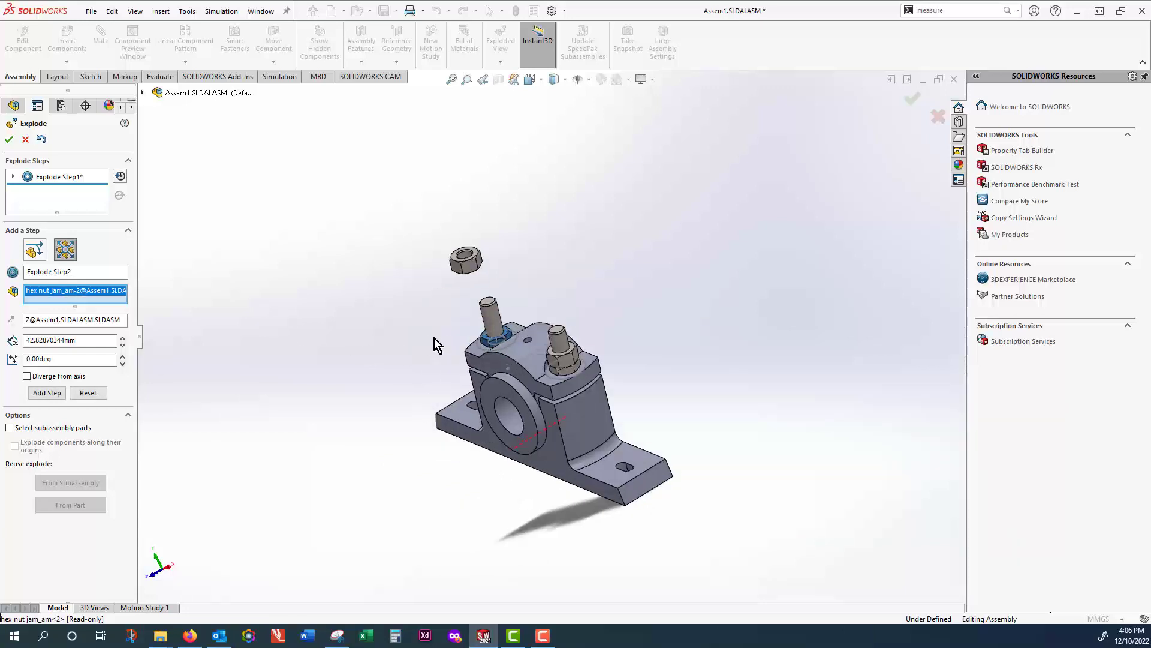
drag(487, 346, 362, 108)
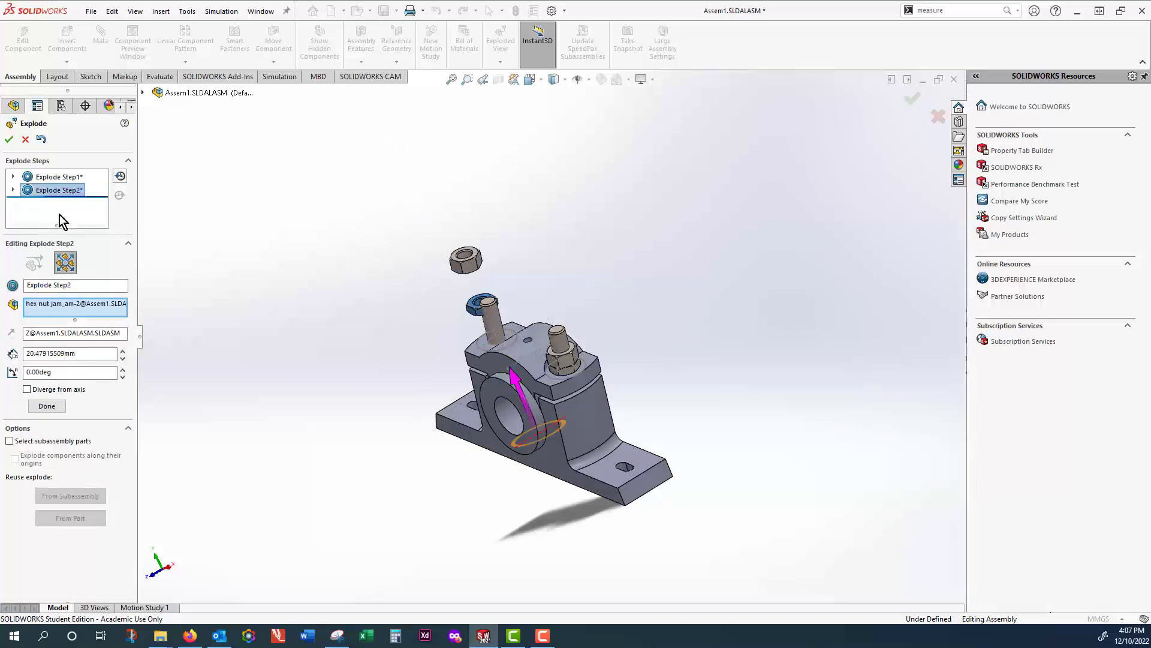
click(26, 139)
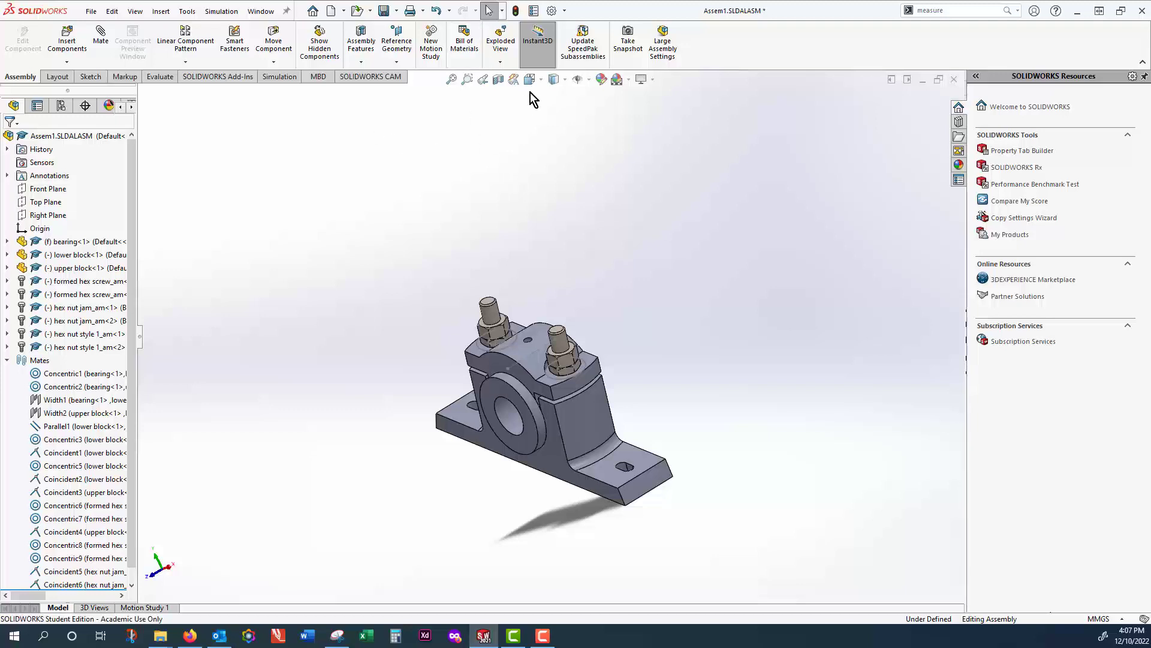
- Start an exploded view with a regular step that moves one style 1 hex nut about 71 mm upward along Y
click(500, 62)
click(523, 77)
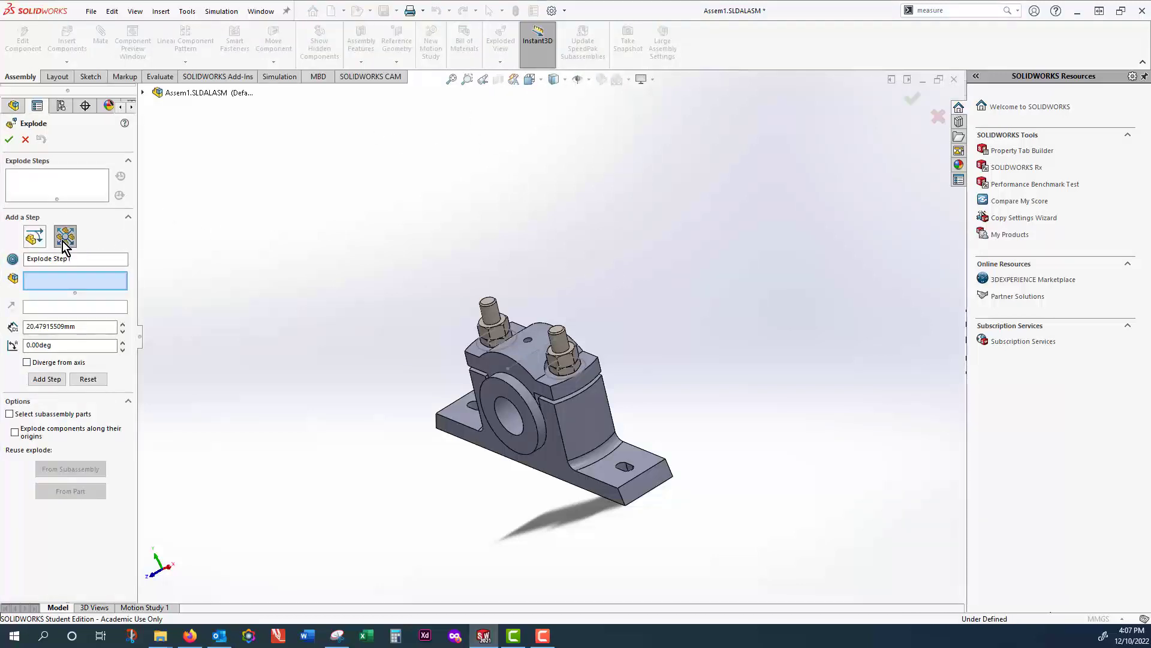
click(34, 238)
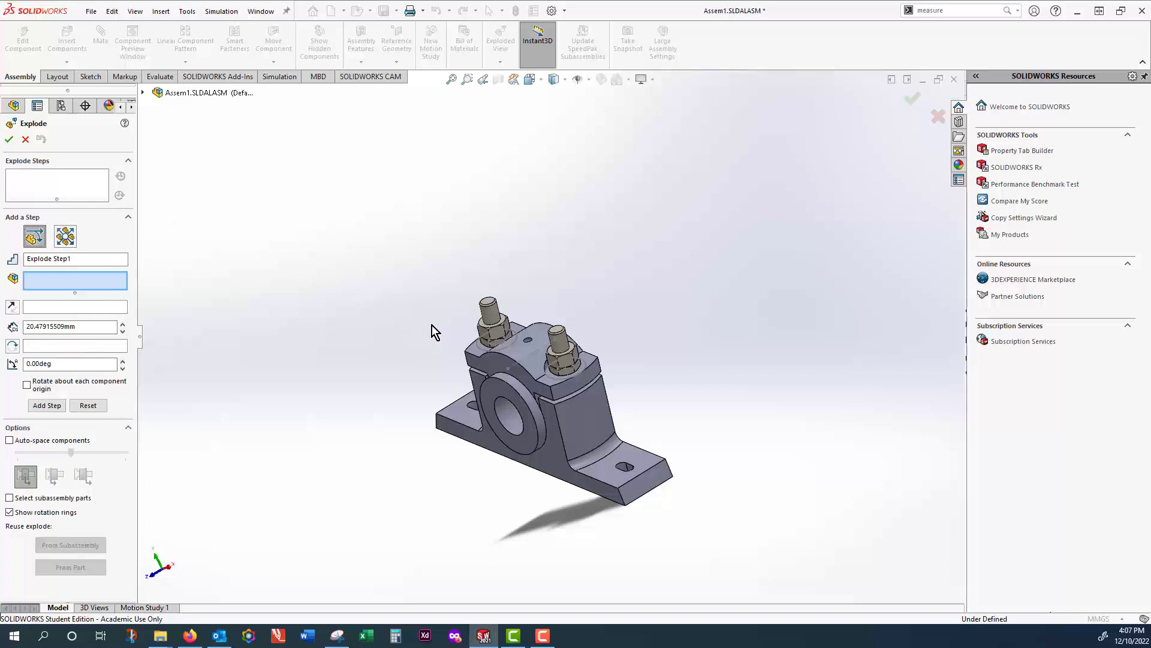
scroll(432, 325, down, 2)
click(517, 334)
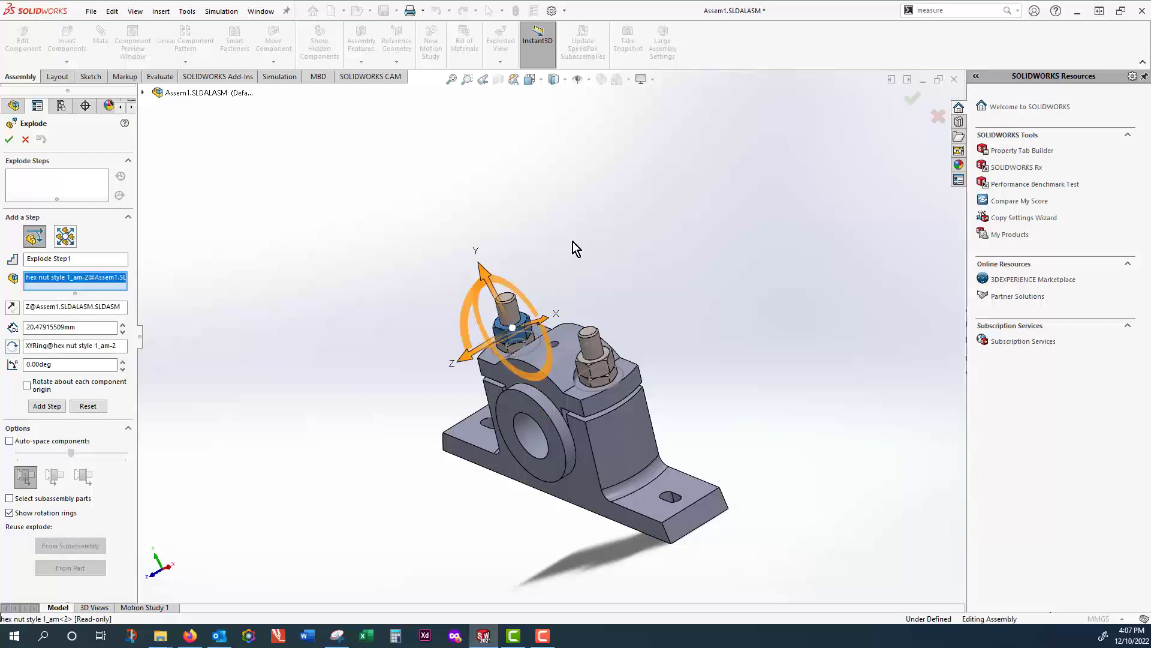
middle_drag(573, 242, 664, 225)
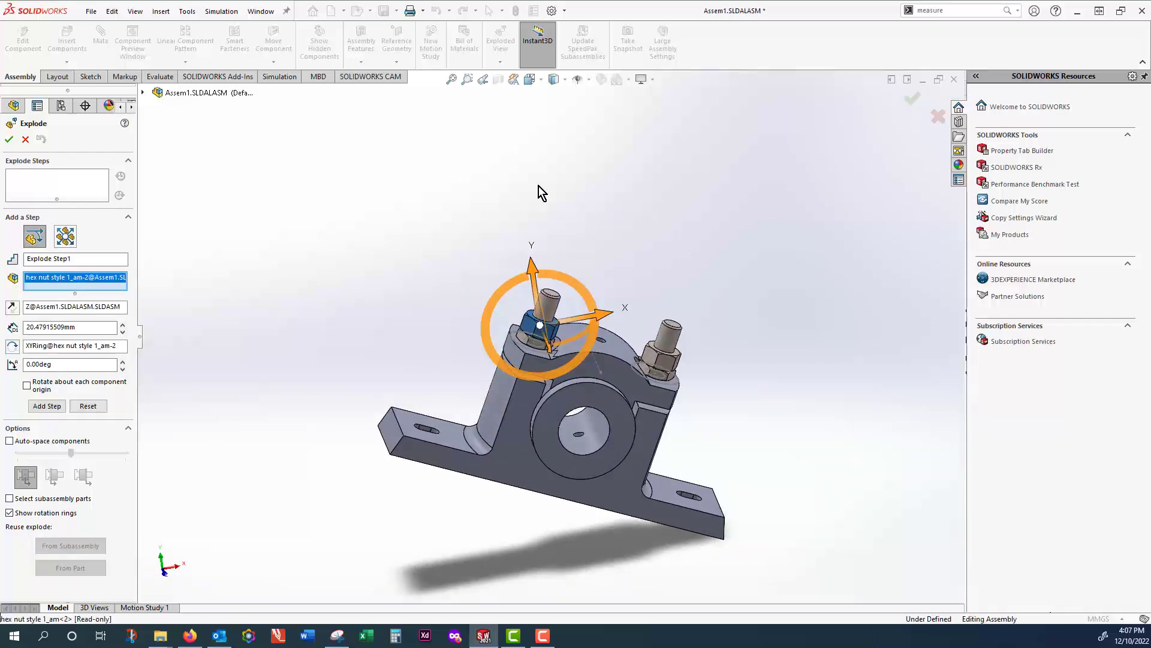
click(65, 238)
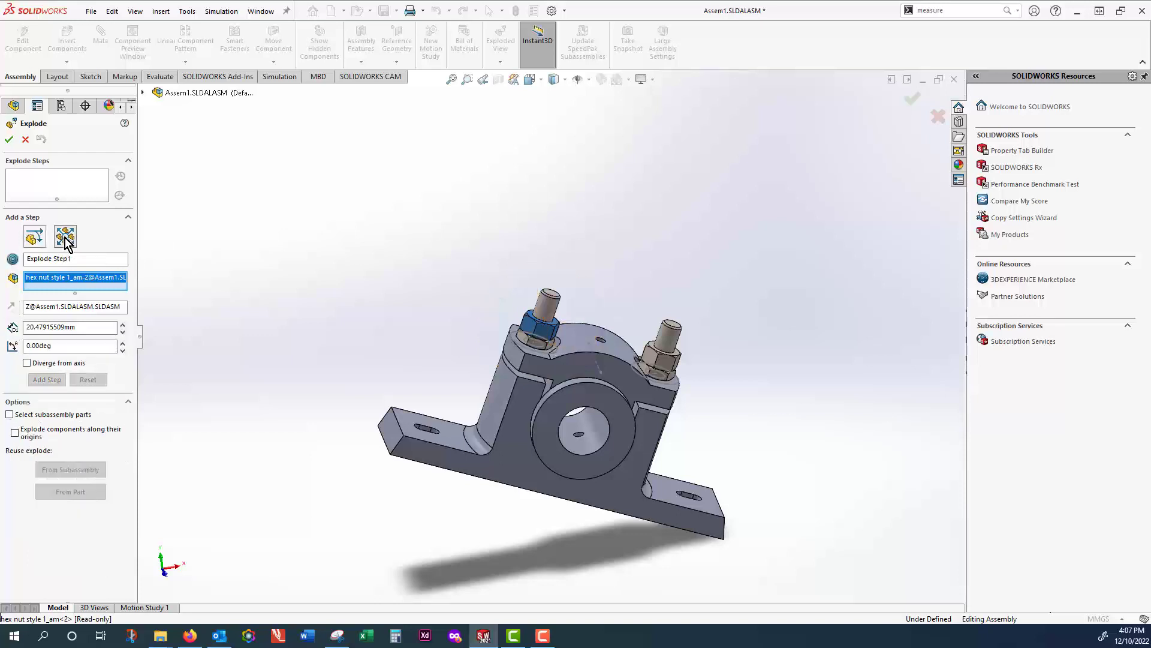
click(34, 238)
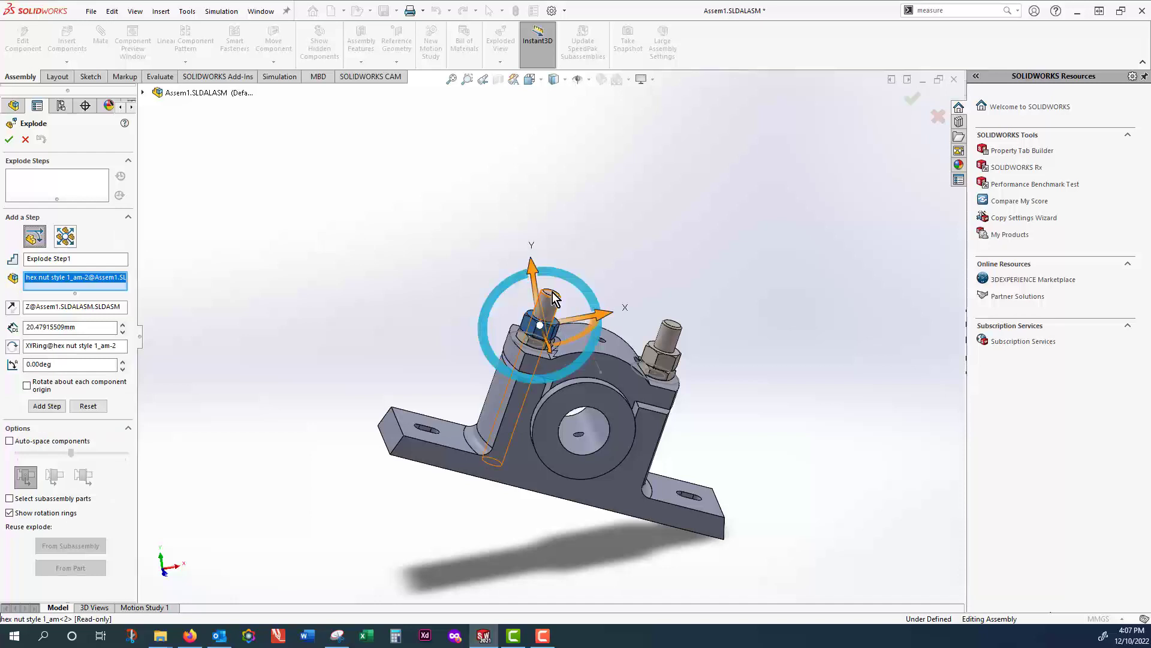
drag(558, 277, 560, 272)
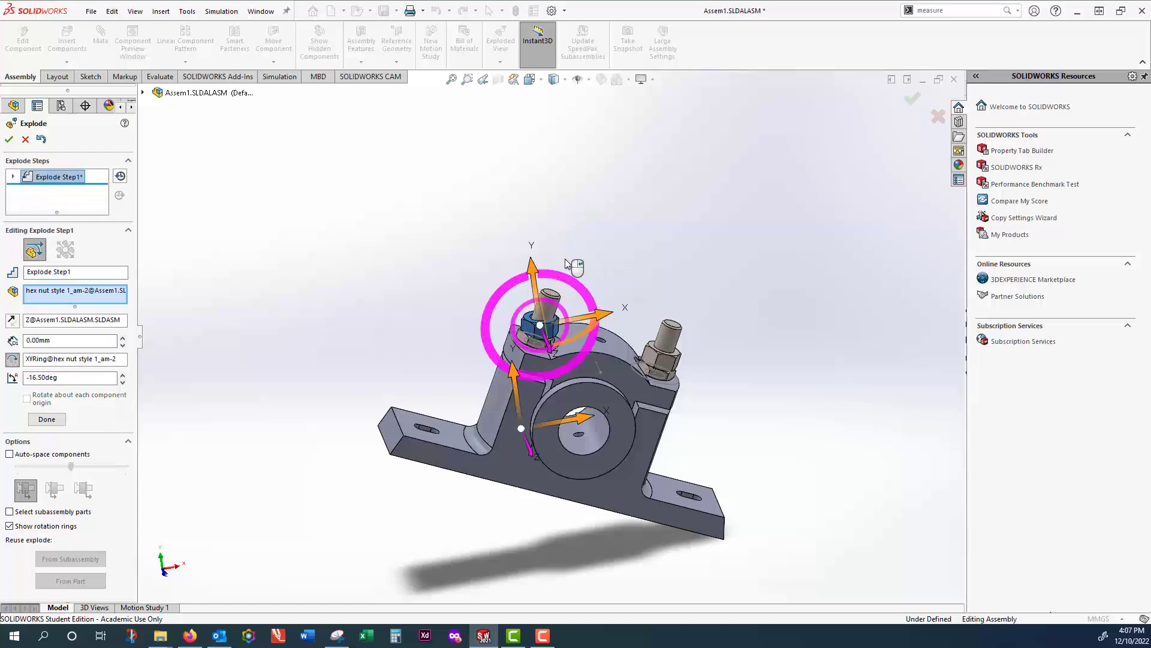
key(ctrl+z)
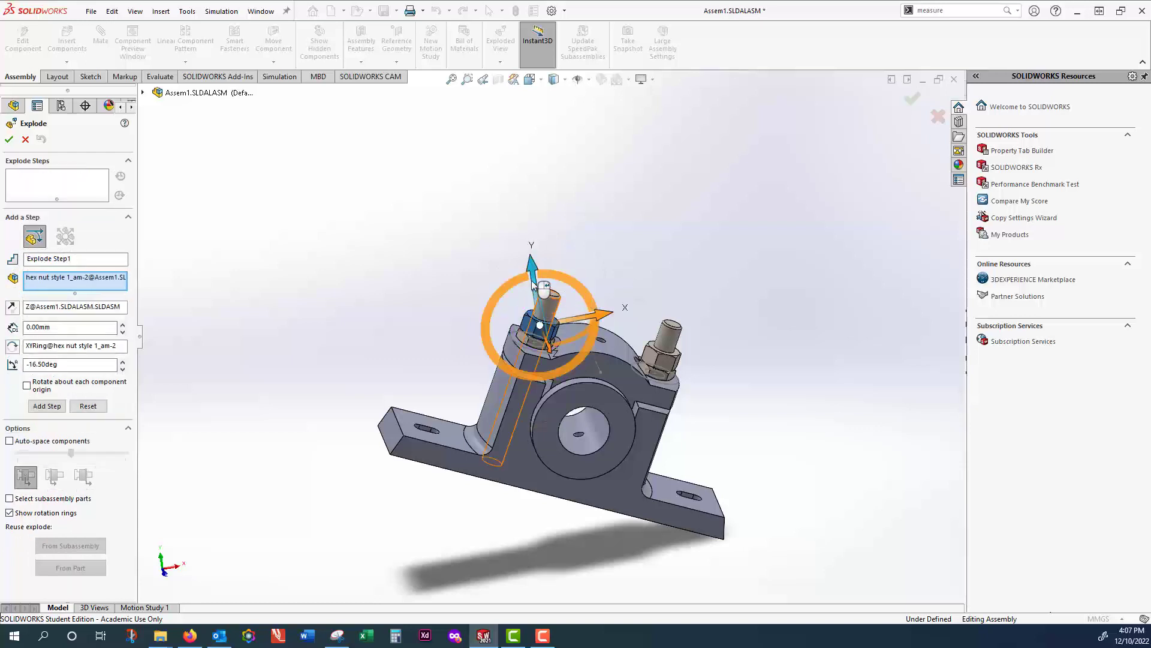
drag(531, 268, 509, 129)
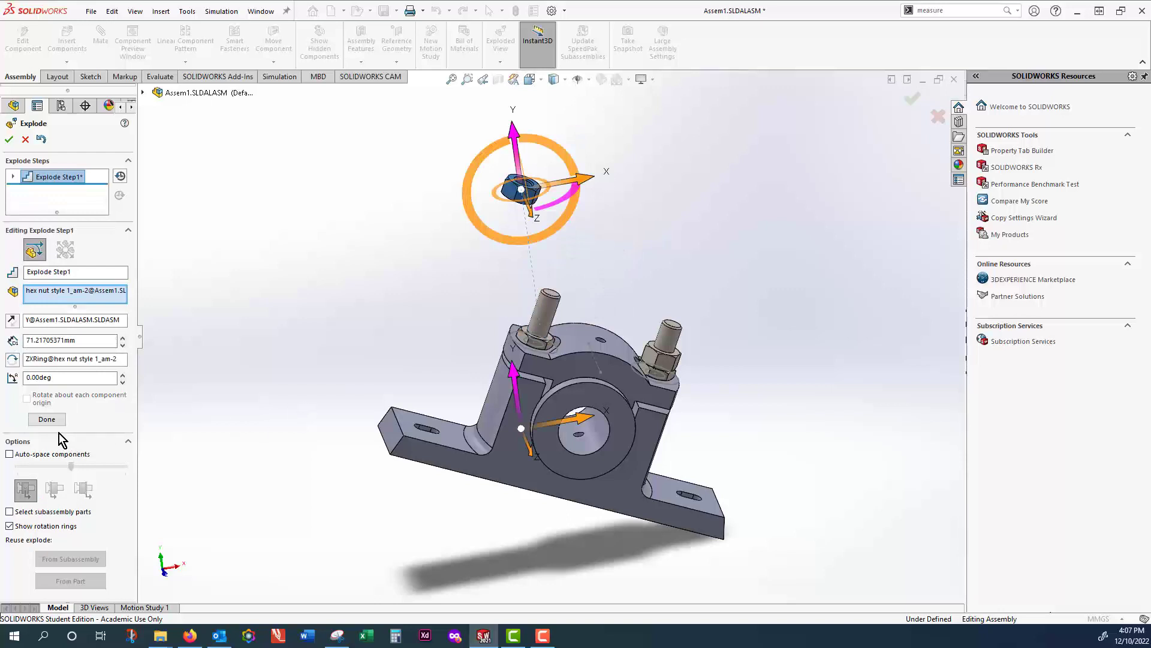
click(47, 419)
- Add an explode step moving the jam nut on the same screw about 50 mm upward along Y
click(535, 346)
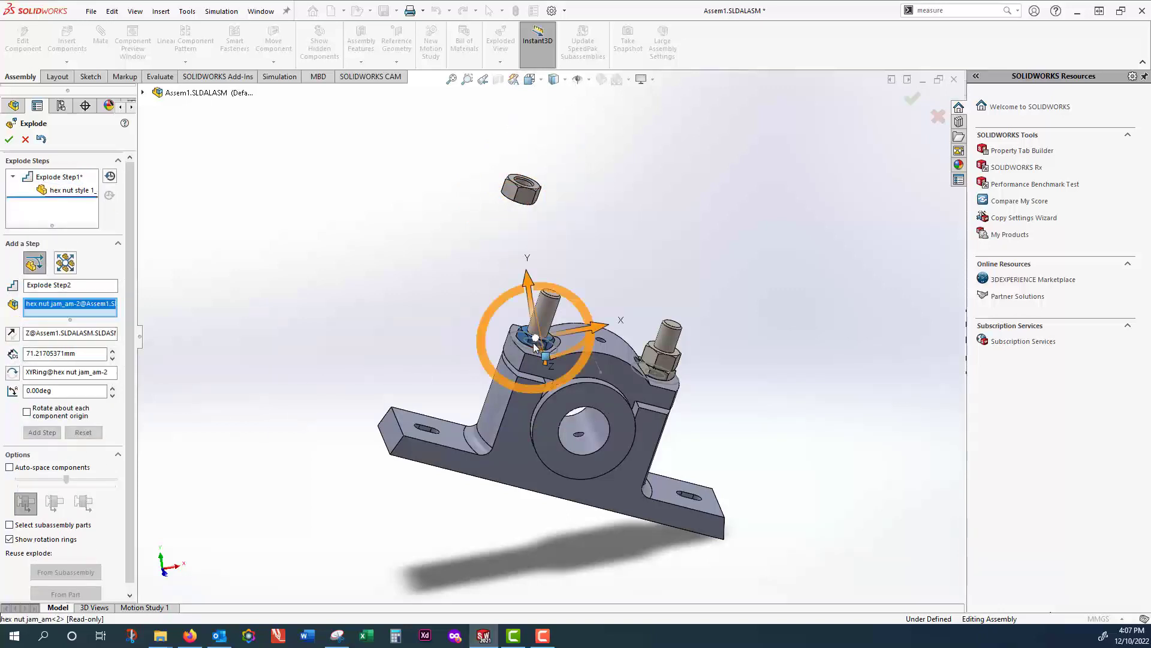
drag(528, 279, 485, 184)
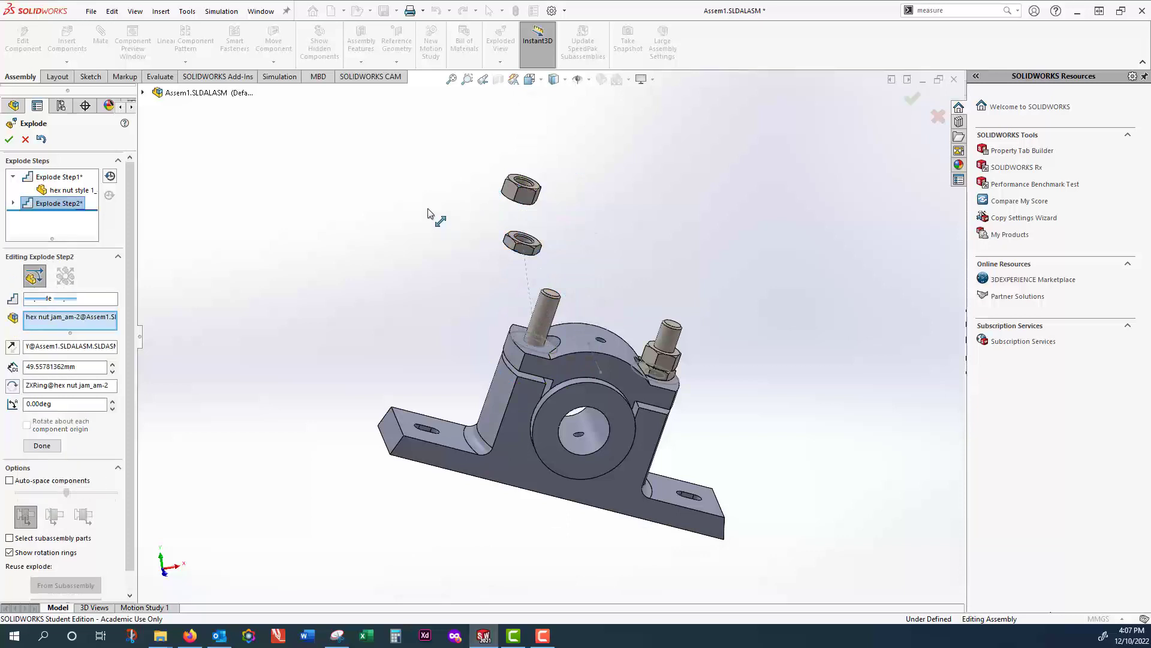
click(42, 445)
- Add an explode step moving the hex screw freed of its nuts about 140 mm downward along Y, below the lower block
click(530, 344)
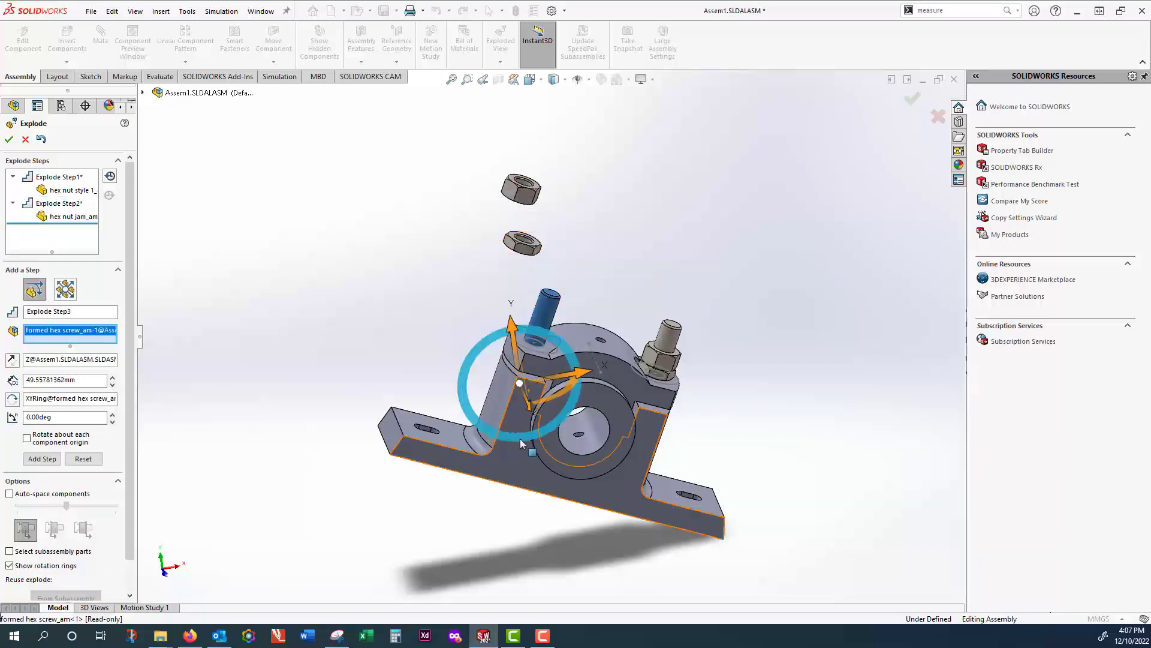
drag(547, 301, 482, 517)
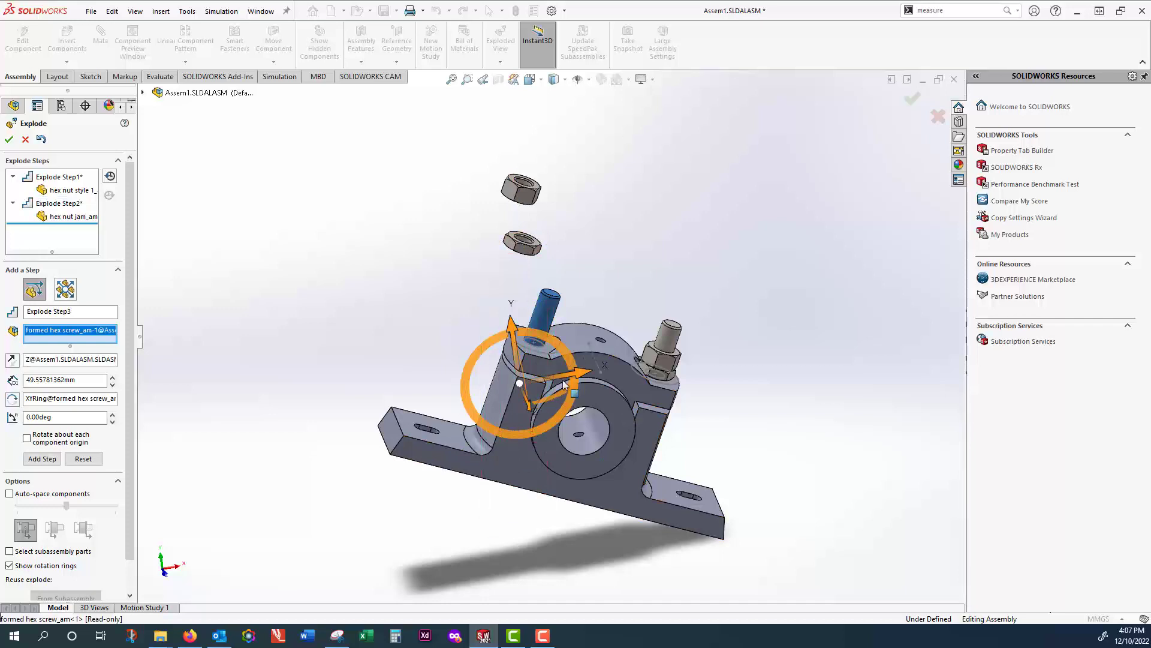
click(544, 314)
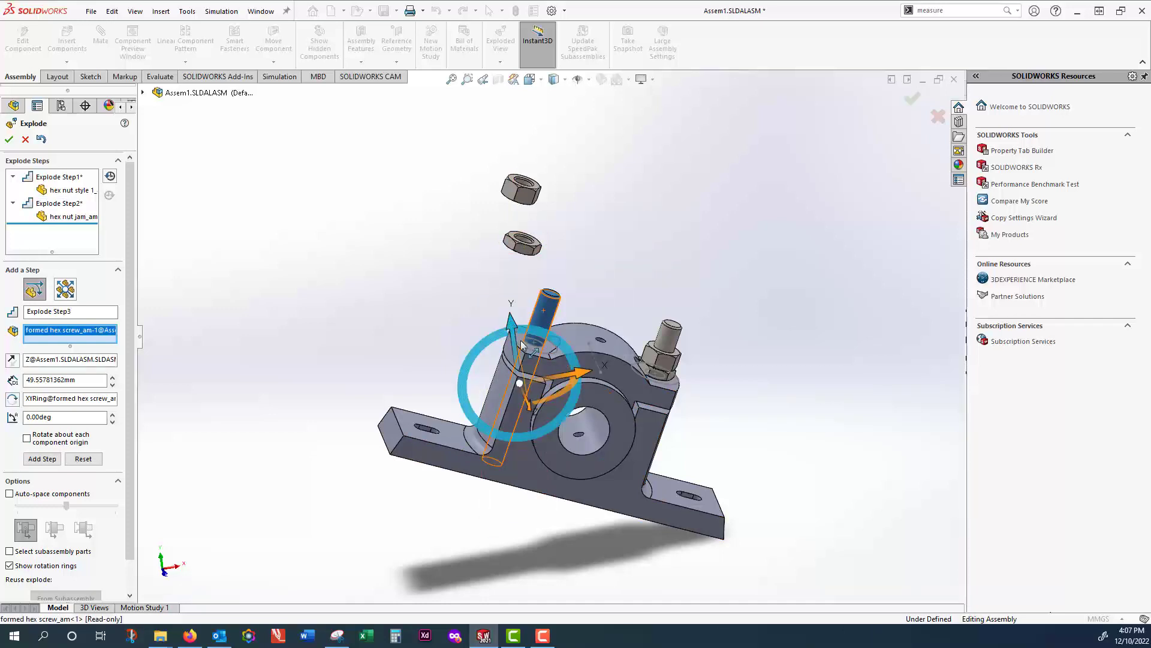
drag(520, 340, 558, 601)
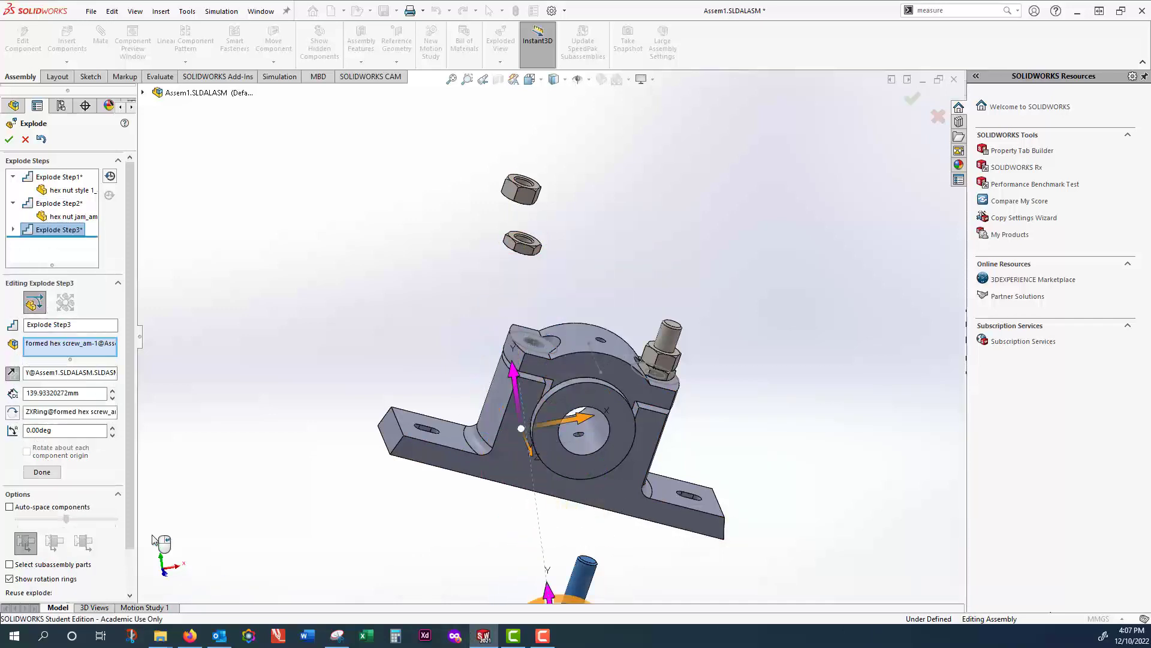
click(43, 473)
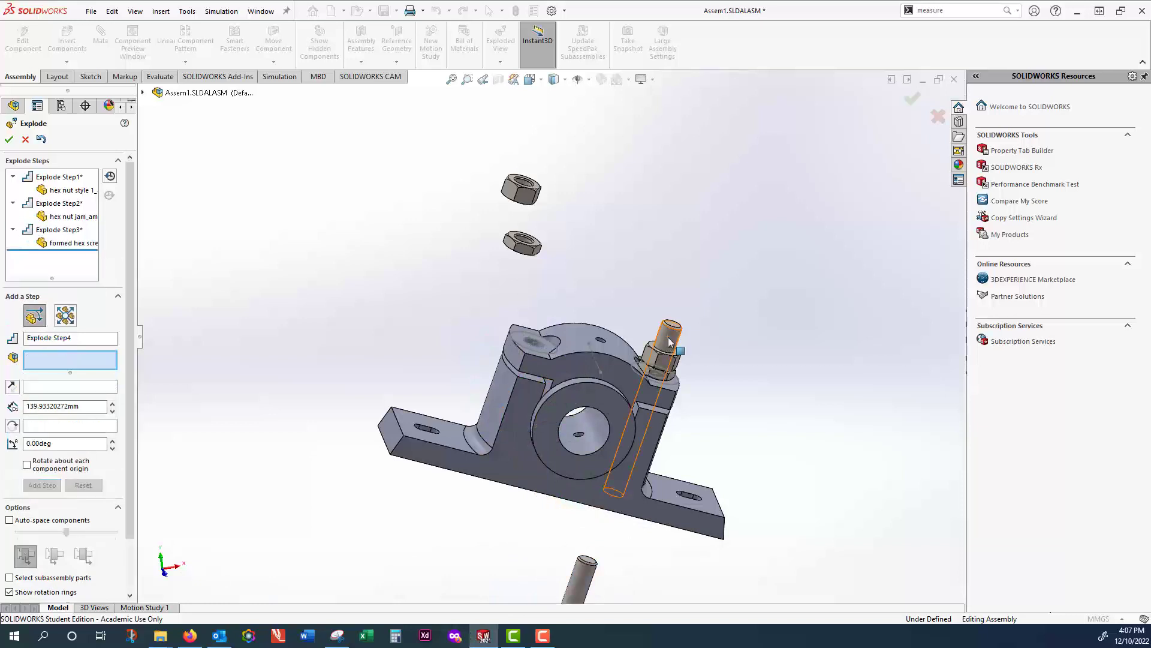
- Add an explode step moving the other screw's style 1 hex nut about 52 mm upward along Y
click(672, 372)
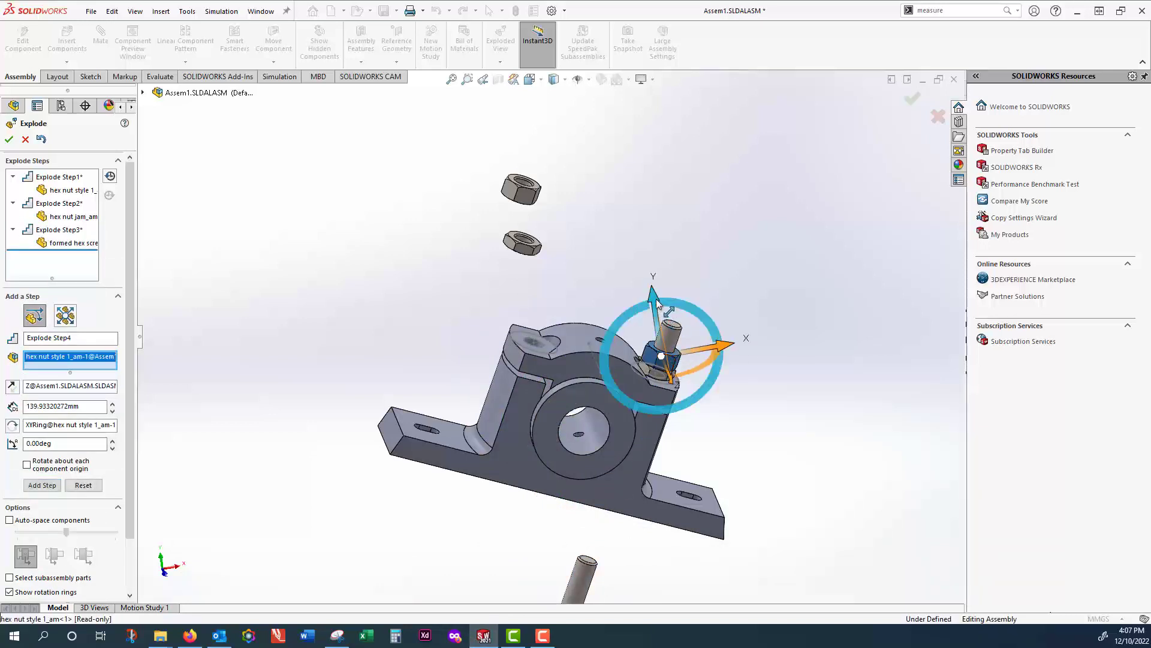
drag(655, 281, 636, 163)
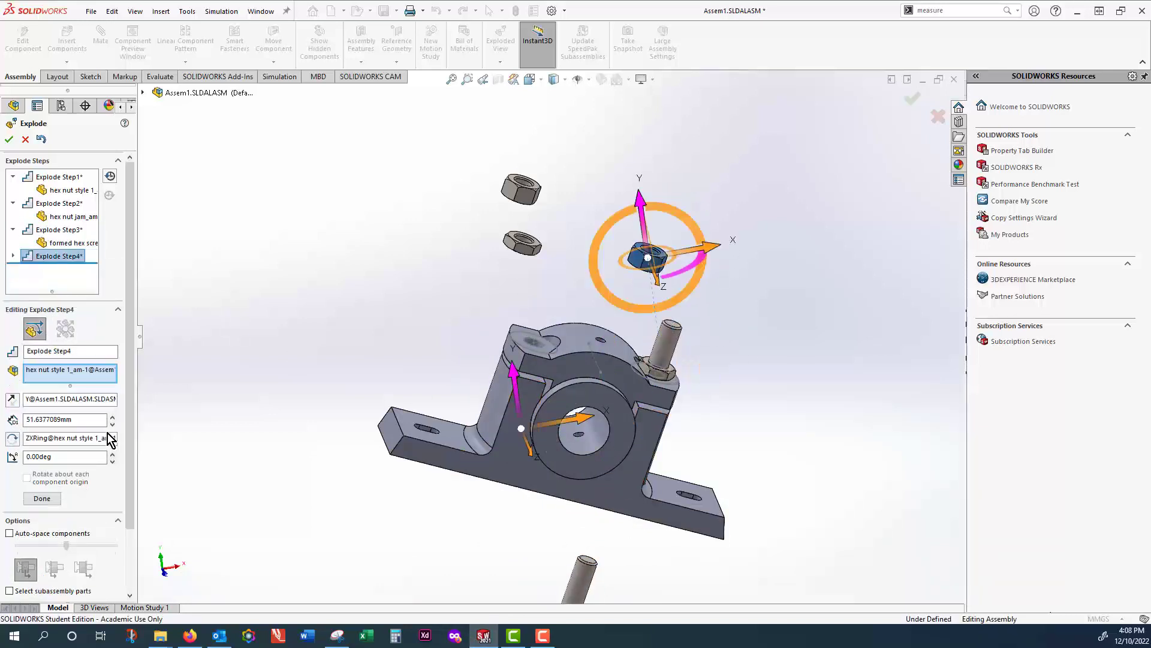
click(42, 499)
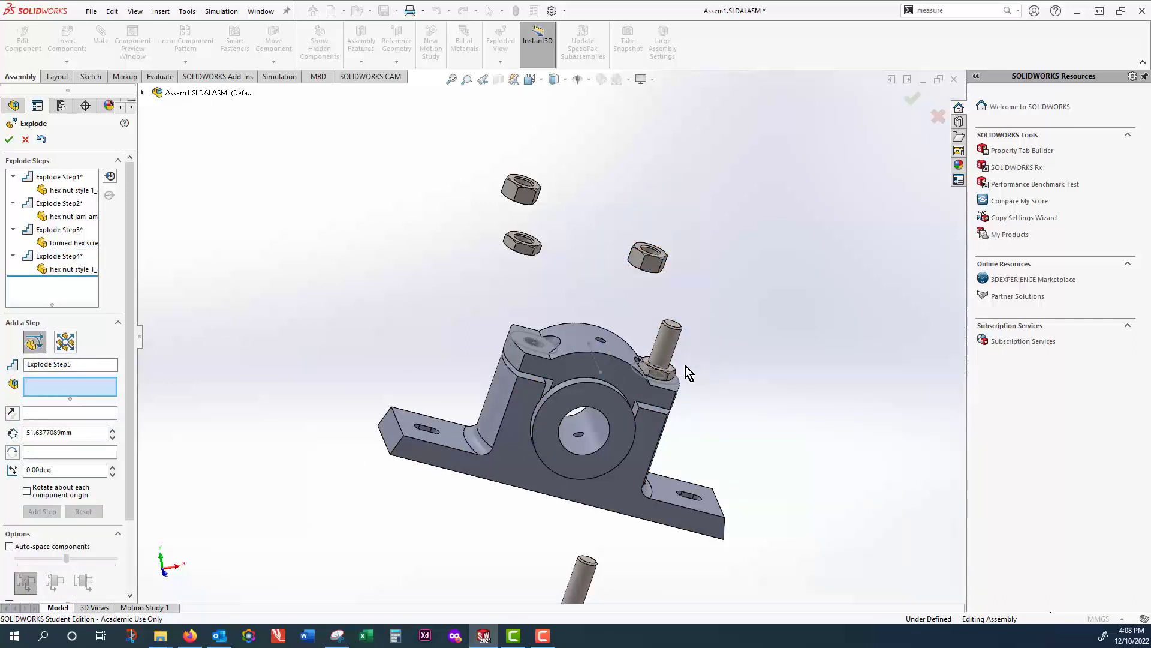
- Add an explode step moving the remaining jam nut about 39 mm upward along Y
click(666, 379)
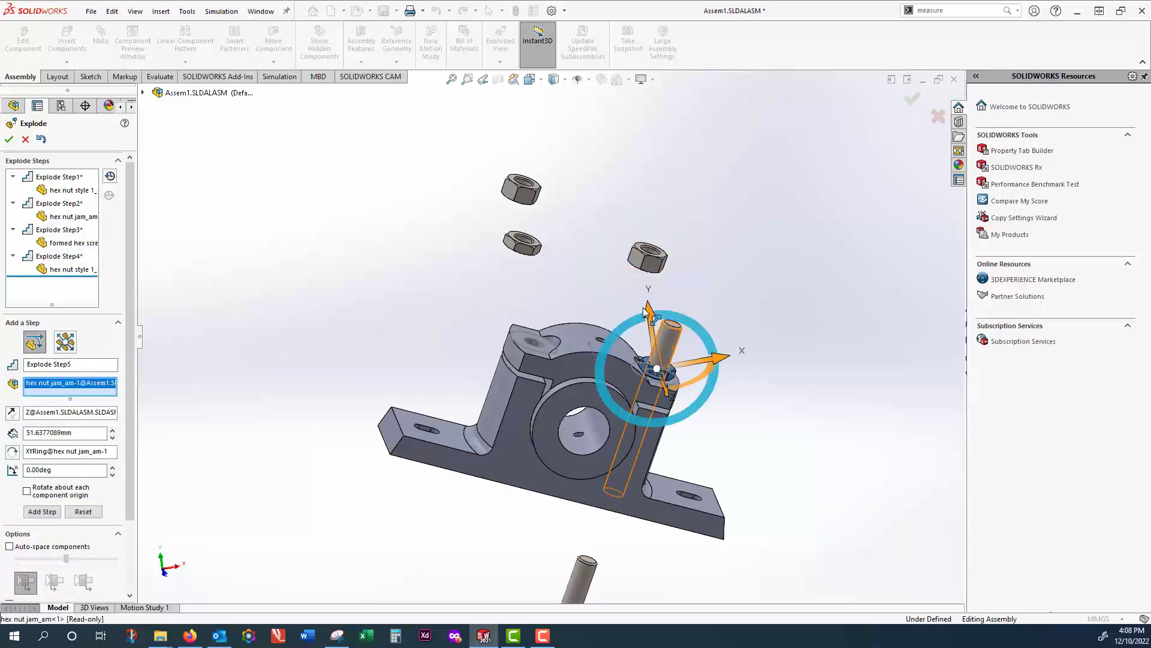
drag(645, 311, 638, 235)
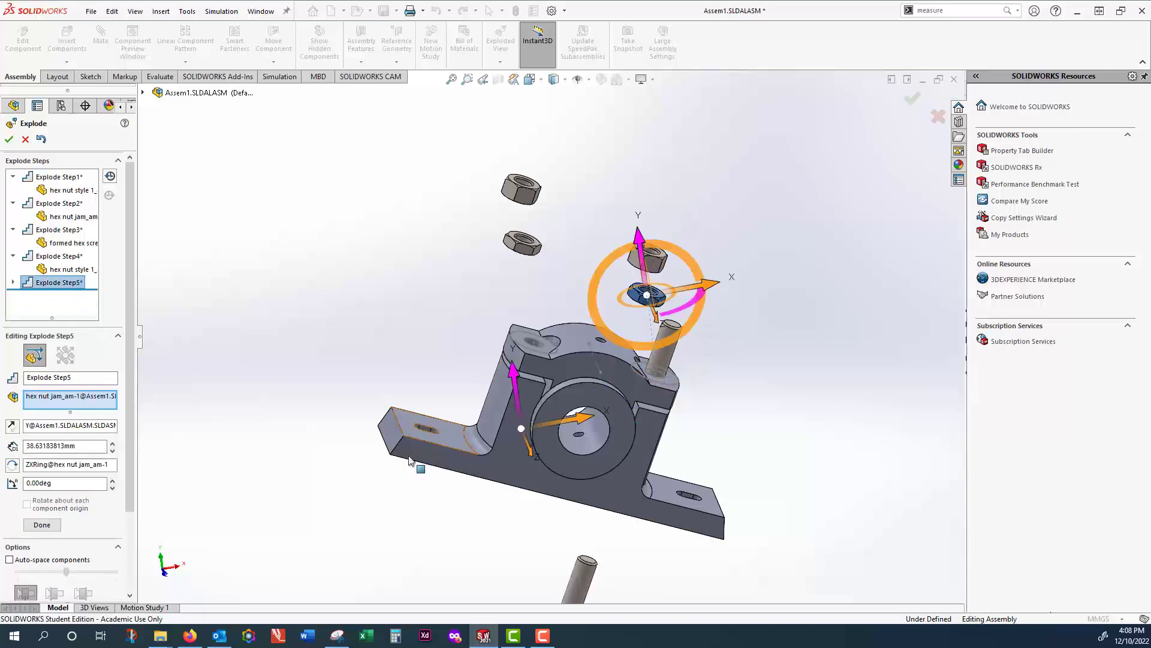
click(42, 525)
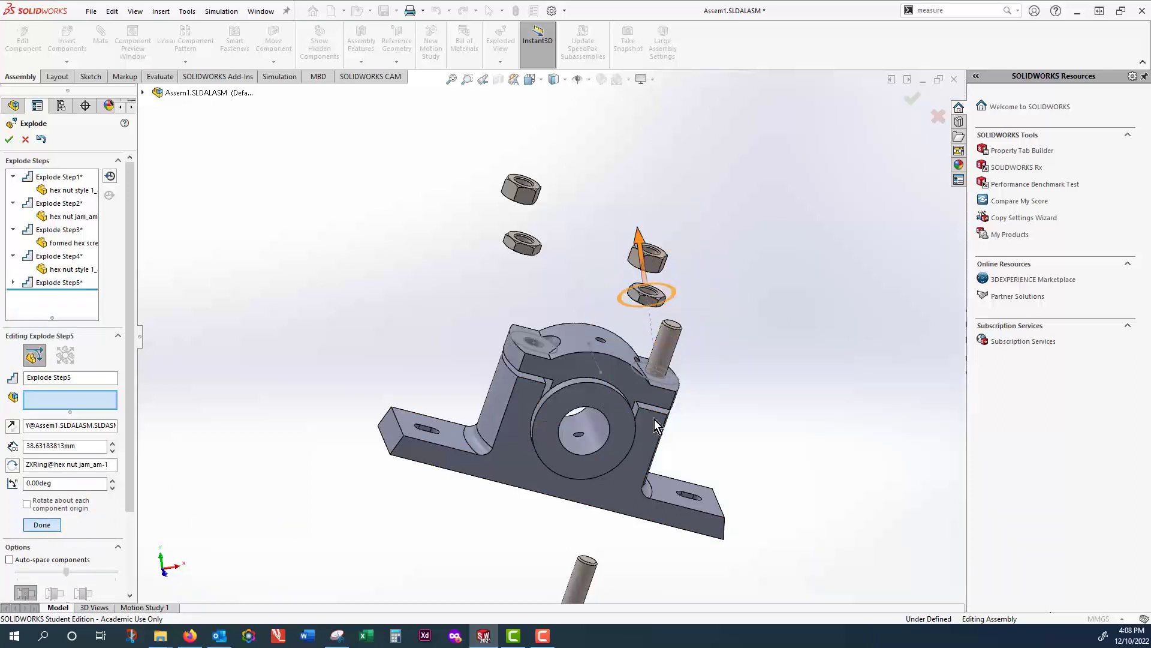
- Add an explode step moving the remaining hex screw about 135 mm downward along Y, below the lower block
click(669, 353)
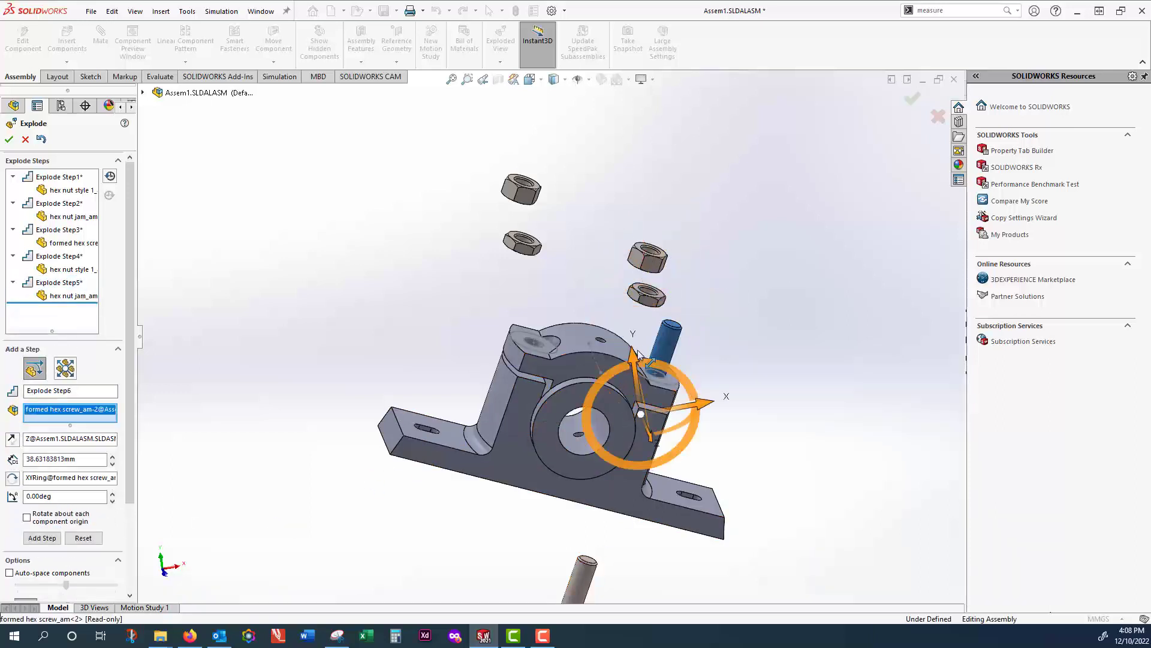
drag(648, 433, 636, 598)
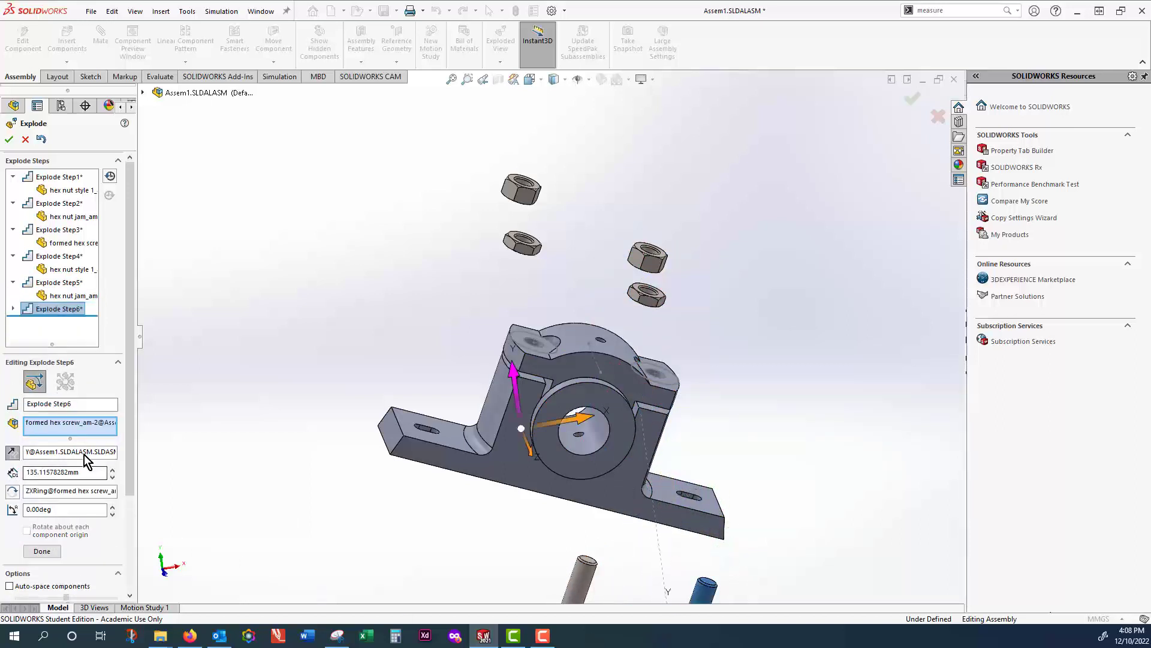
click(42, 551)
- Add an explode step moving the upper block about 132 mm upward along Y, above the nuts
click(586, 361)
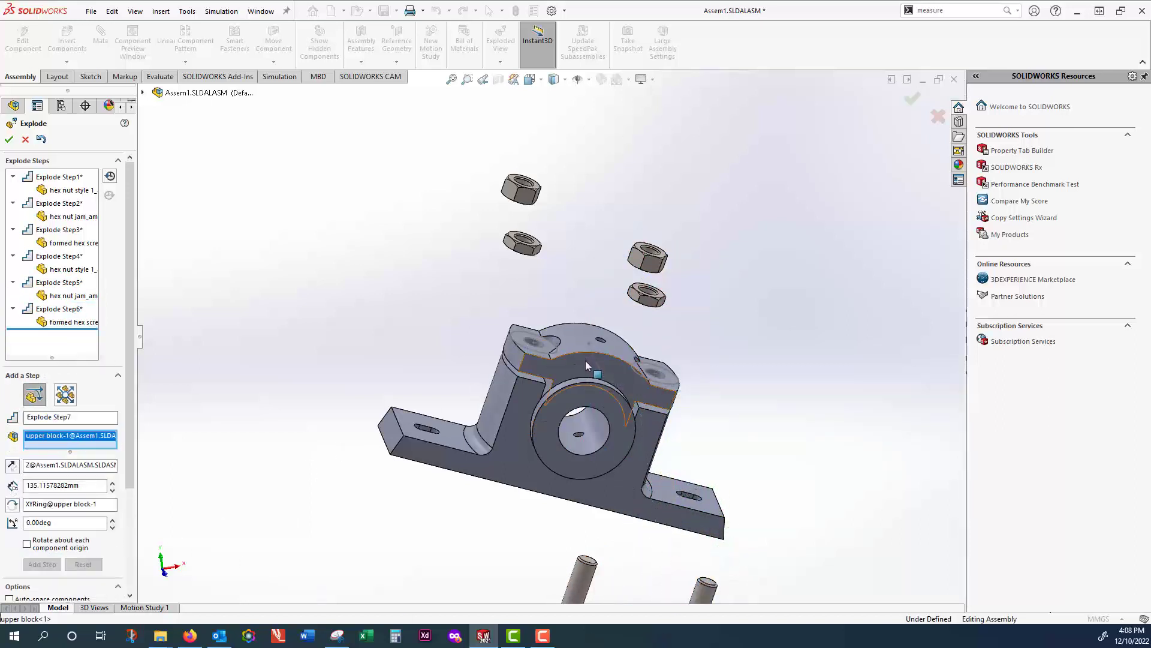
drag(570, 293, 563, 72)
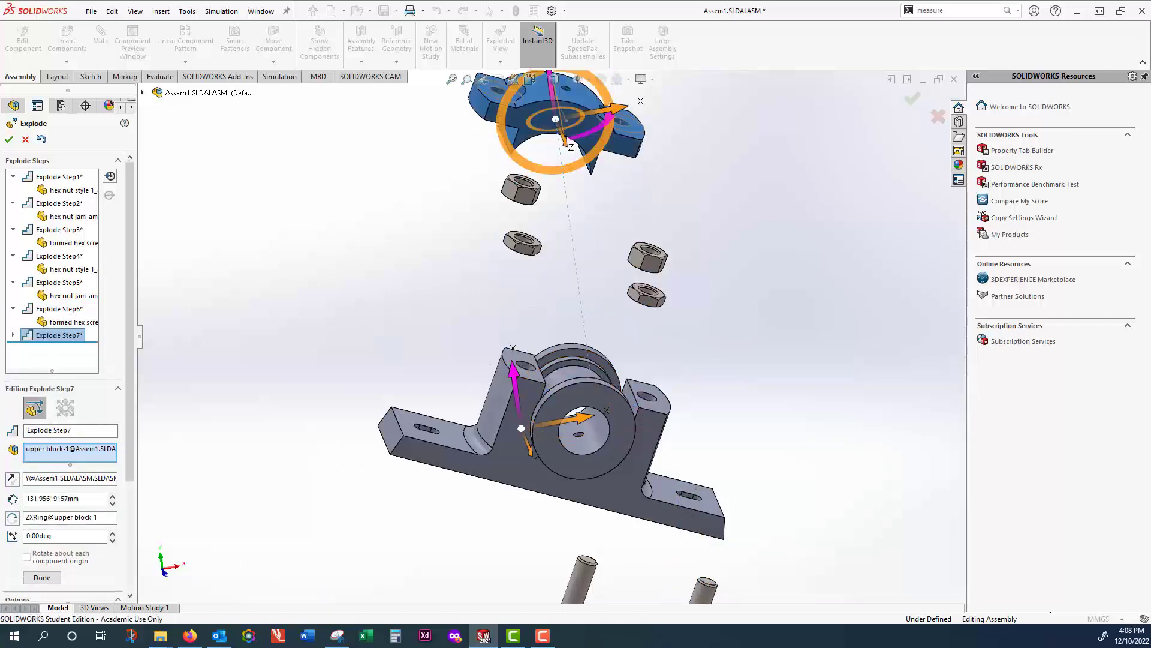
click(41, 578)
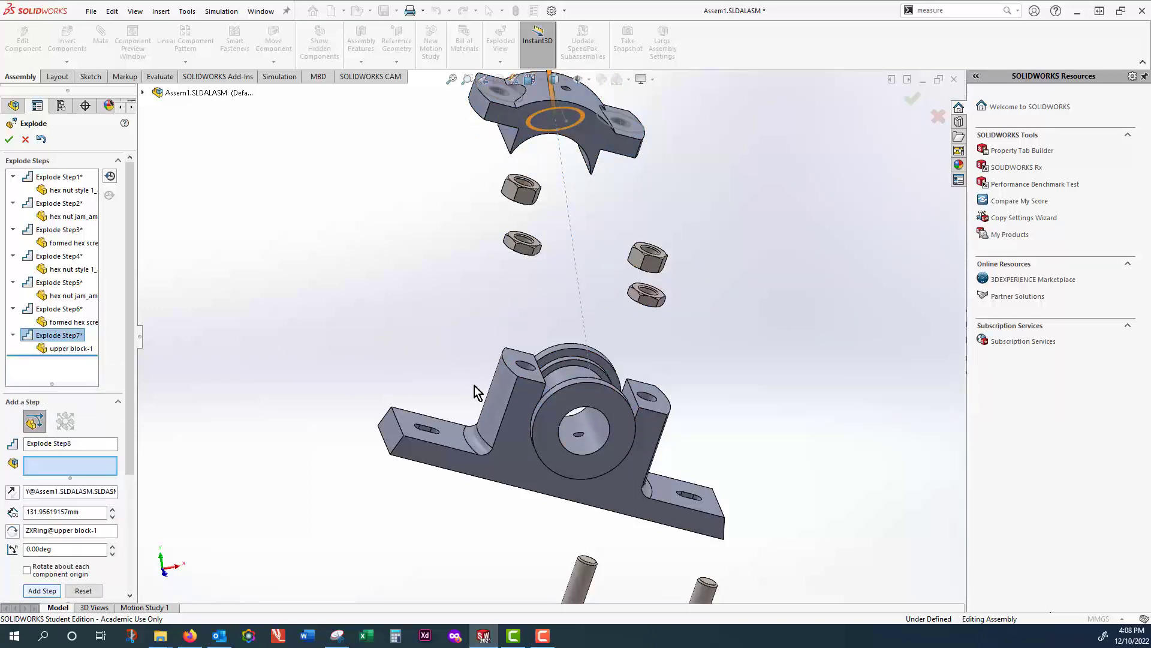
- Add an explode step moving the bearing about 63 mm upward along Y, and finish the exploded view
click(563, 393)
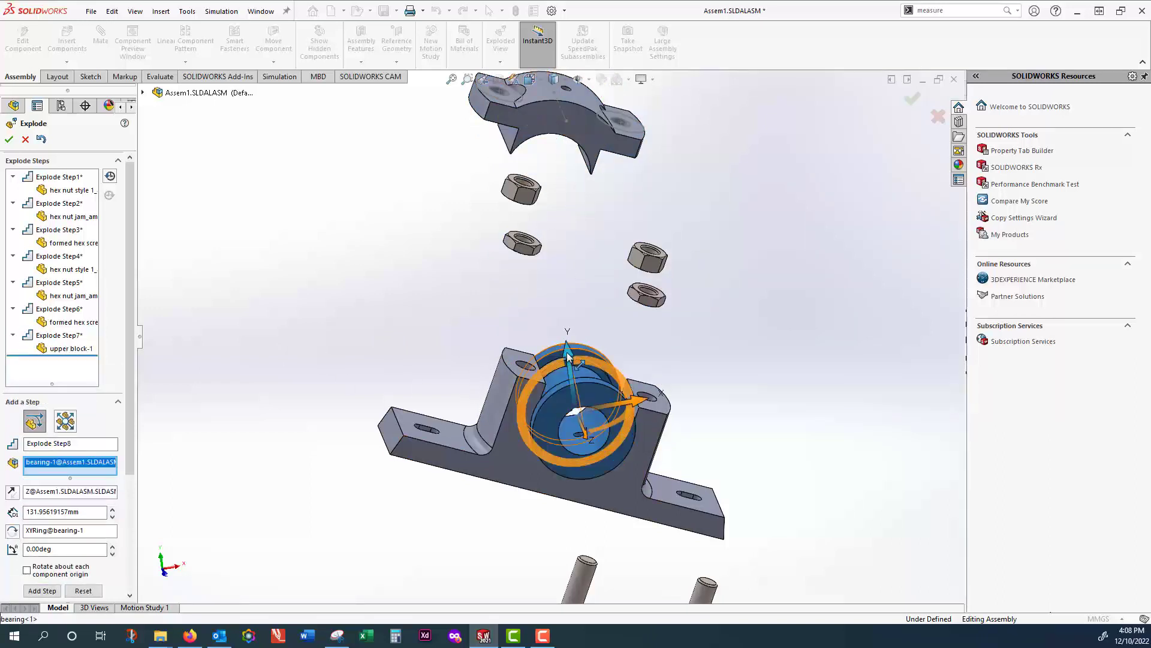
drag(566, 351, 552, 229)
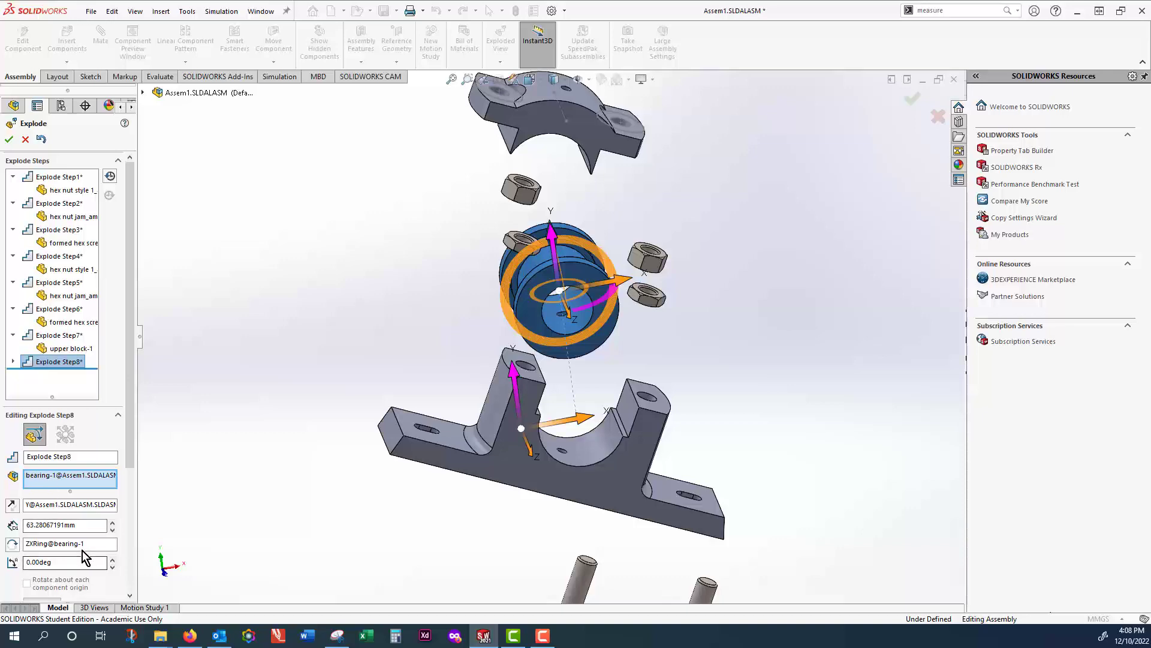
scroll(38, 563, down, 3)
click(42, 483)
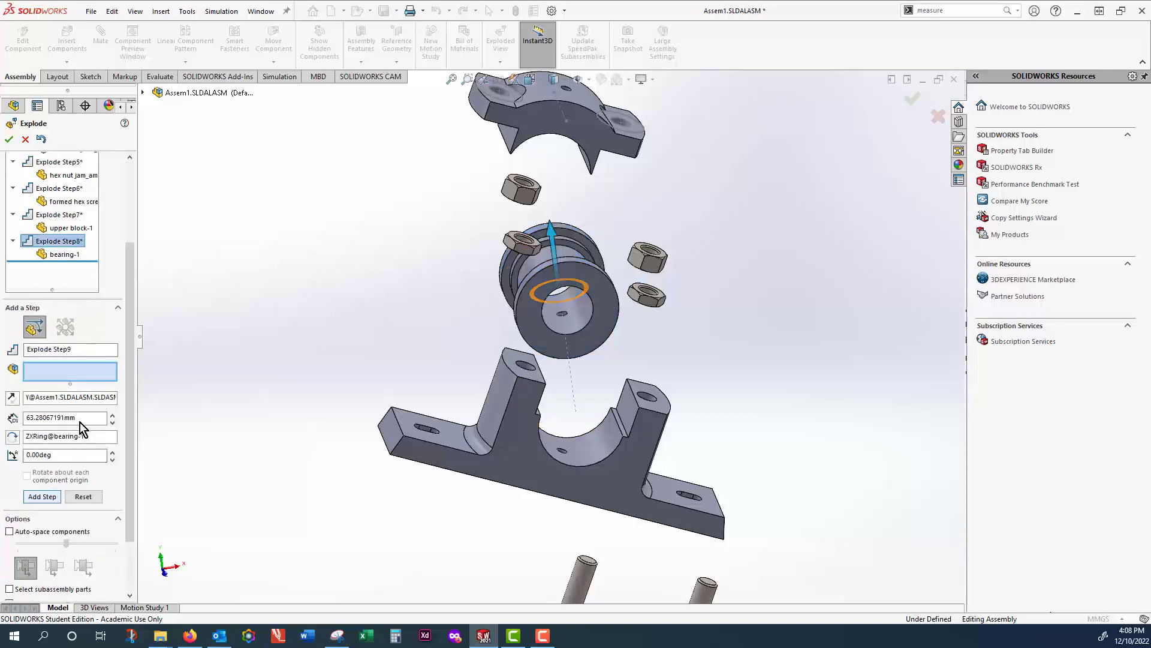
click(11, 141)
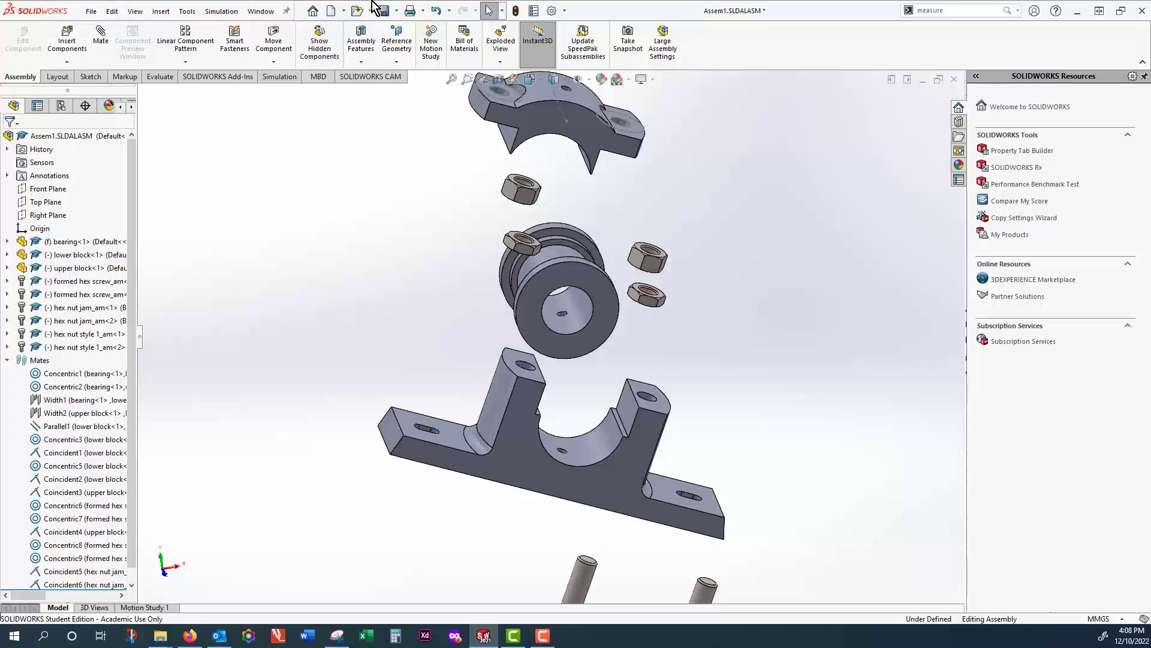
- Create a drawing from the assembly on an A0 (ISO) sheet and place the Isometric Exploded view in the sheet's upper-left area
click(94, 12)
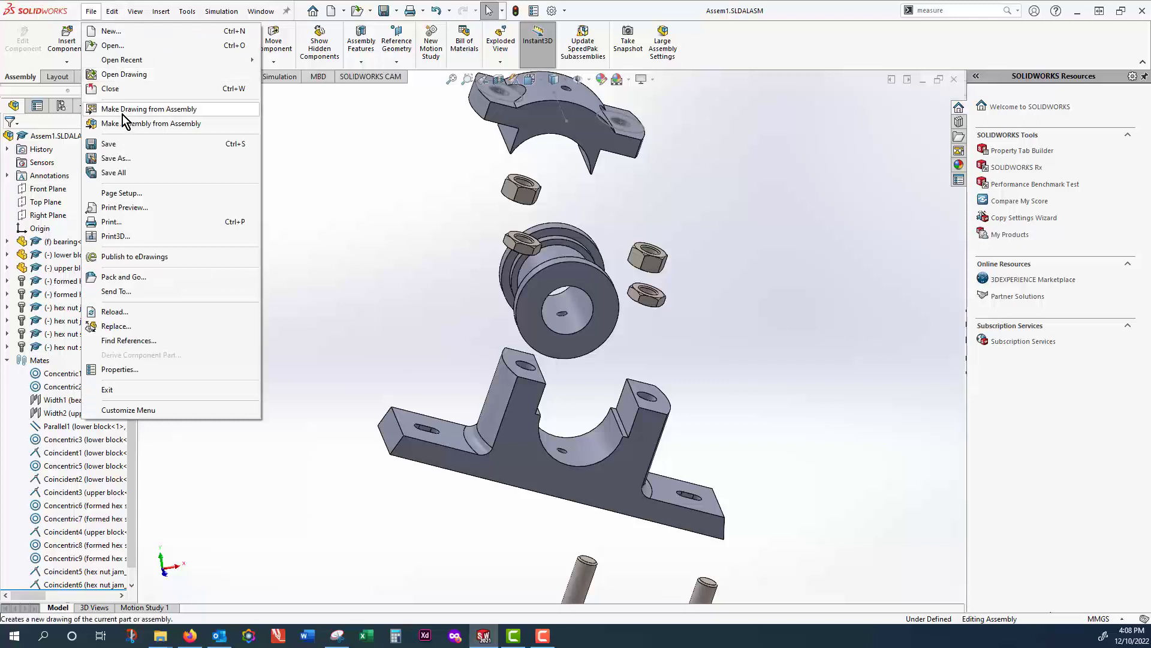
click(126, 111)
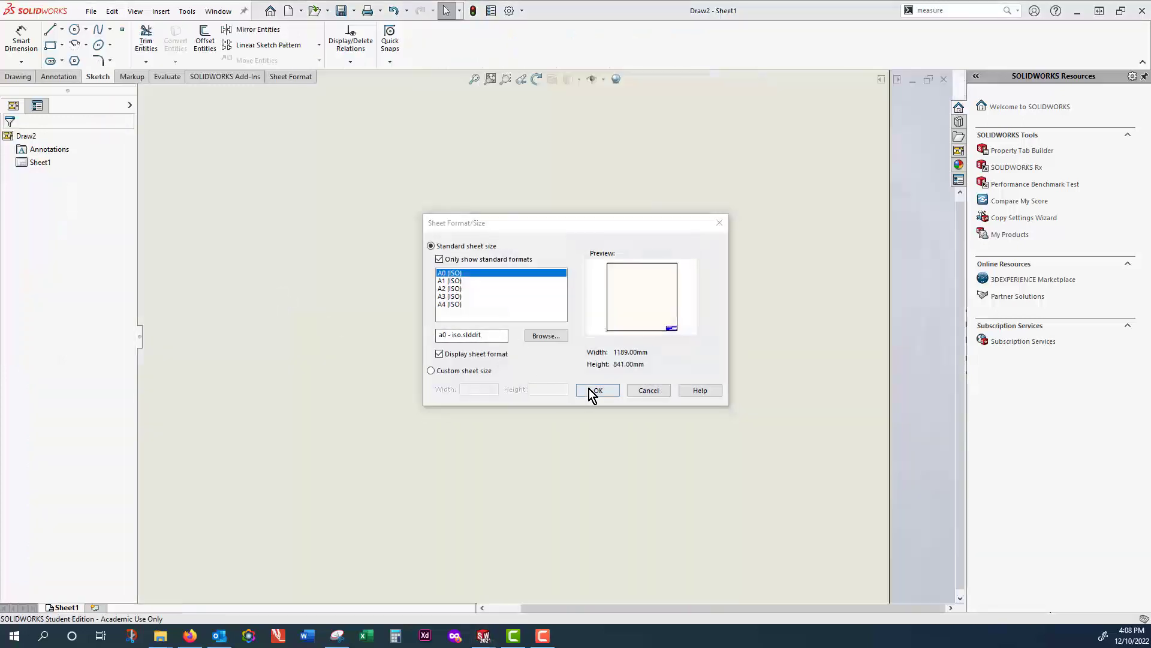
click(590, 390)
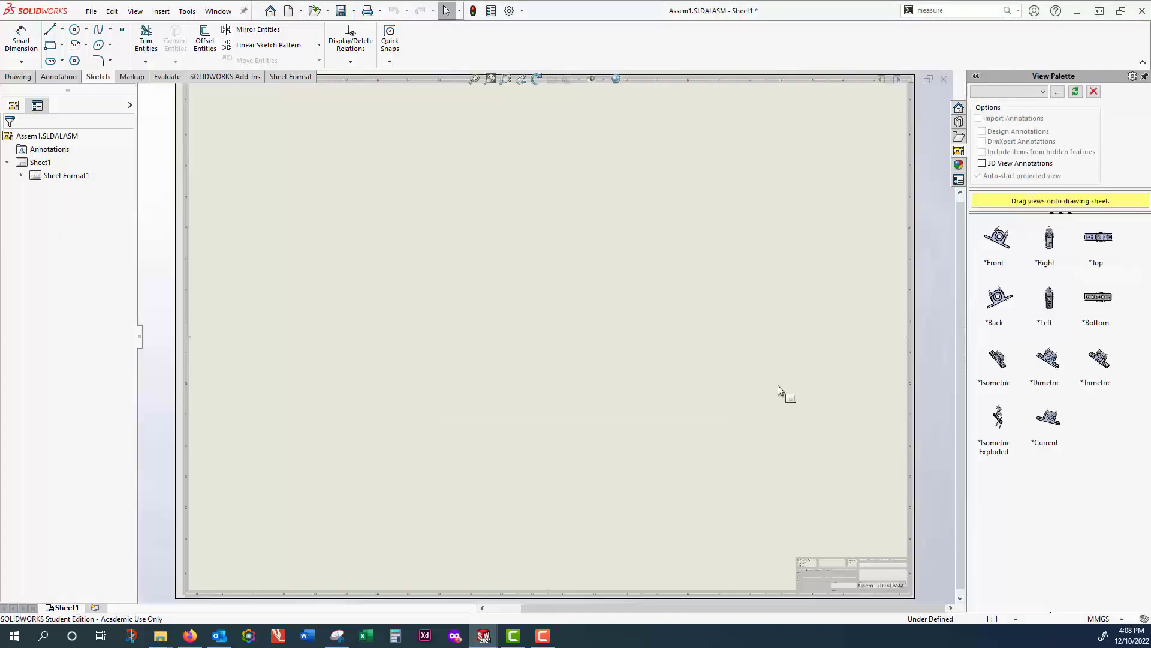
drag(1003, 420, 355, 290)
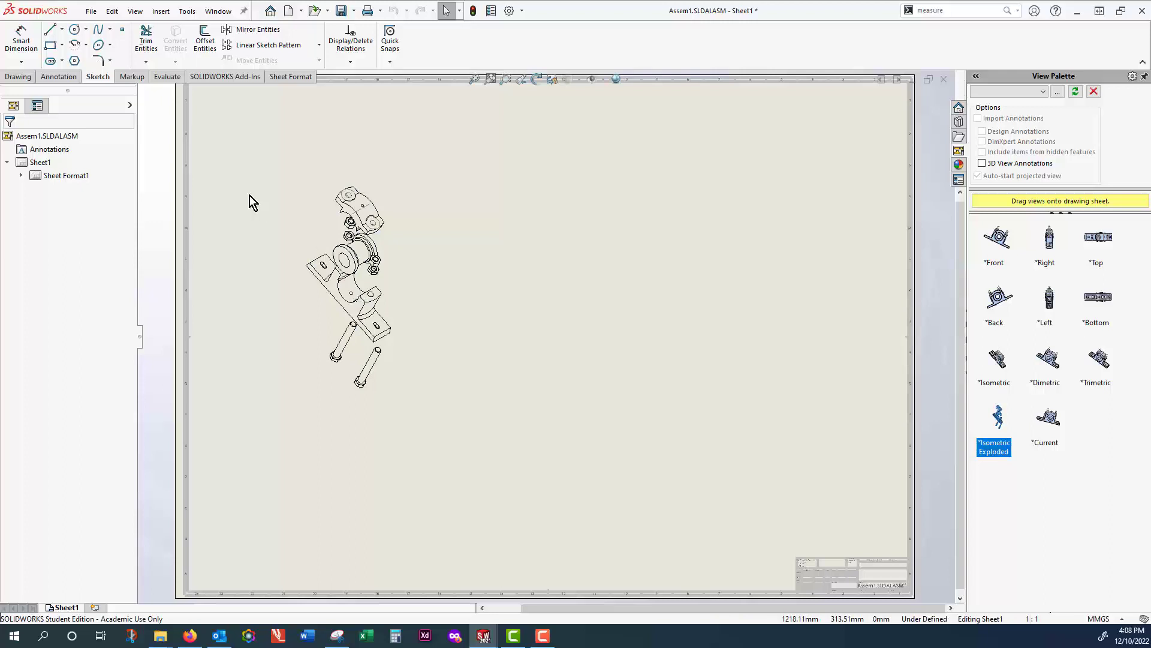
- Add circular item-number balloons to the upper block, lower block, both hex screws, one jam nut and the bearing
click(64, 76)
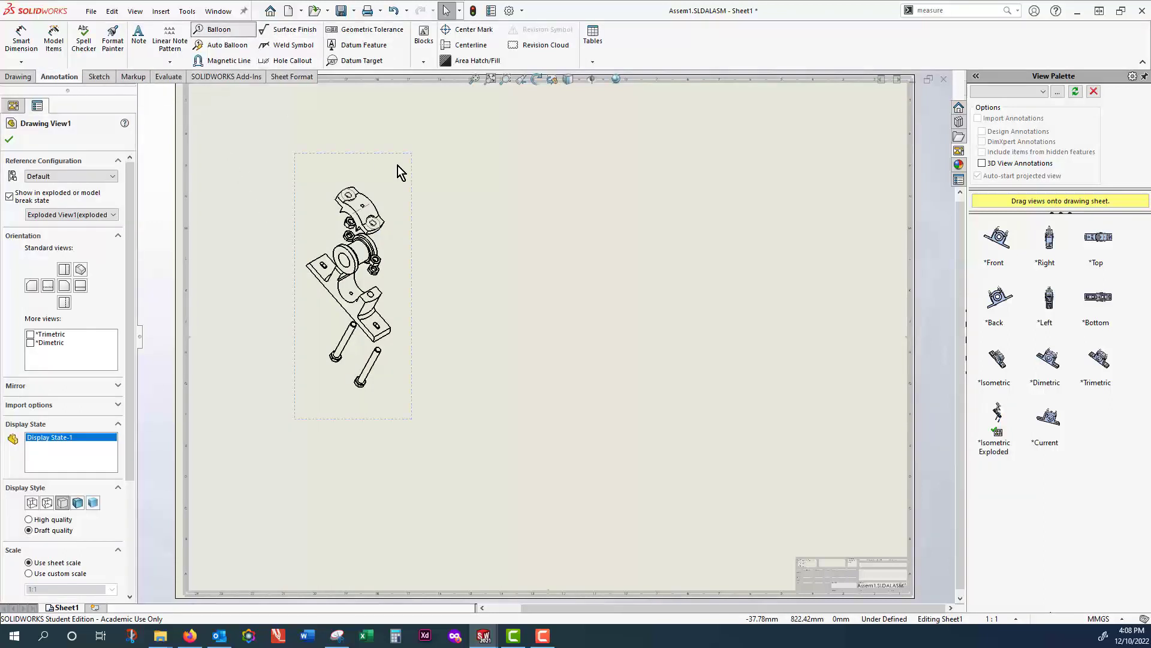
right_drag(368, 207, 389, 171)
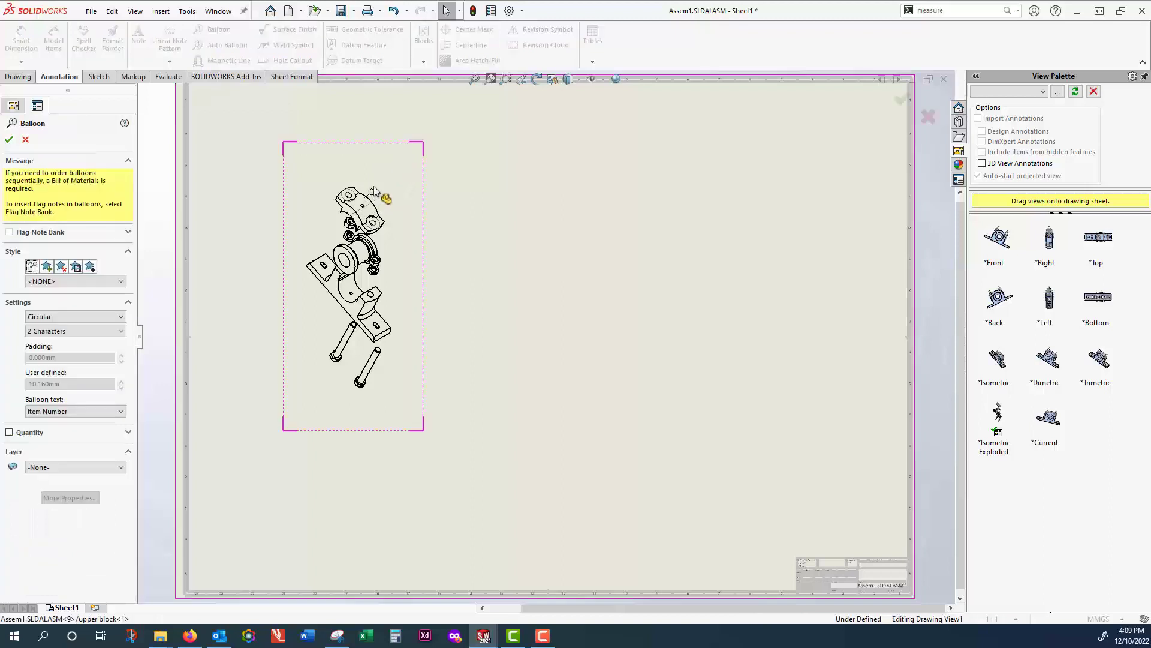
click(381, 171)
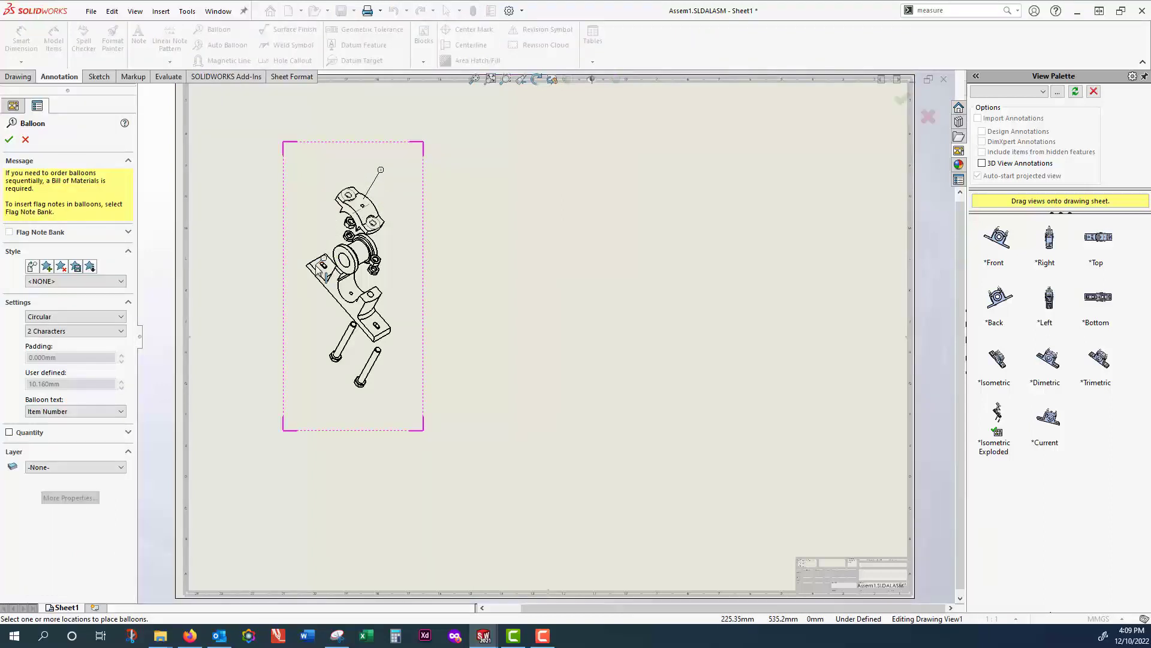
click(235, 281)
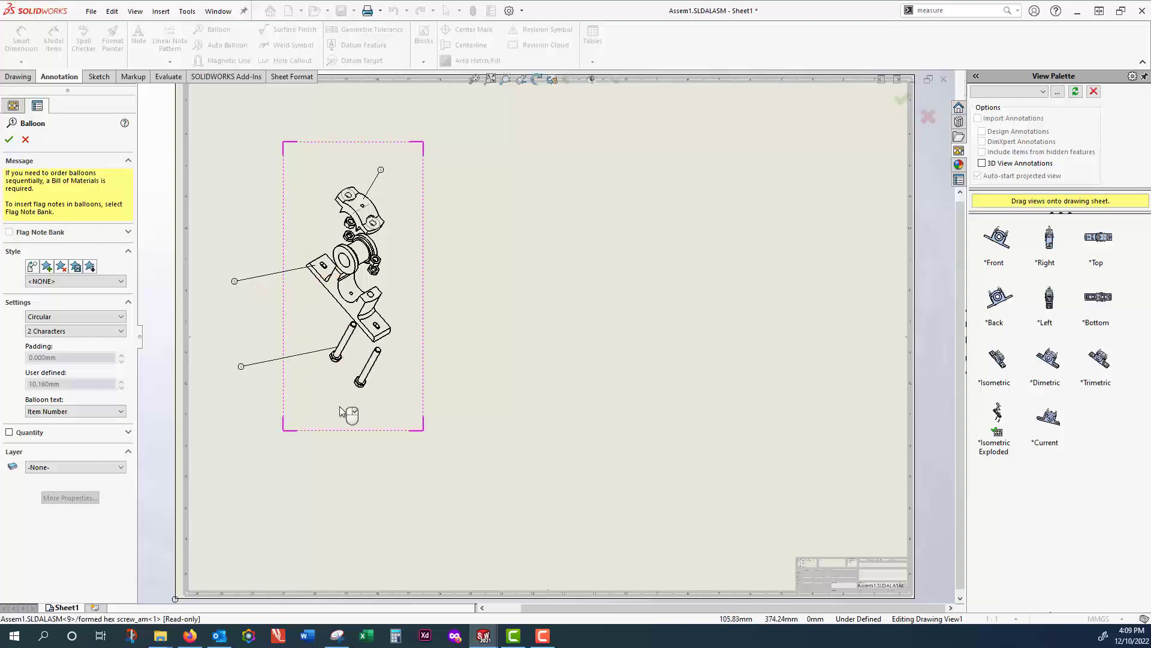
click(368, 379)
click(466, 447)
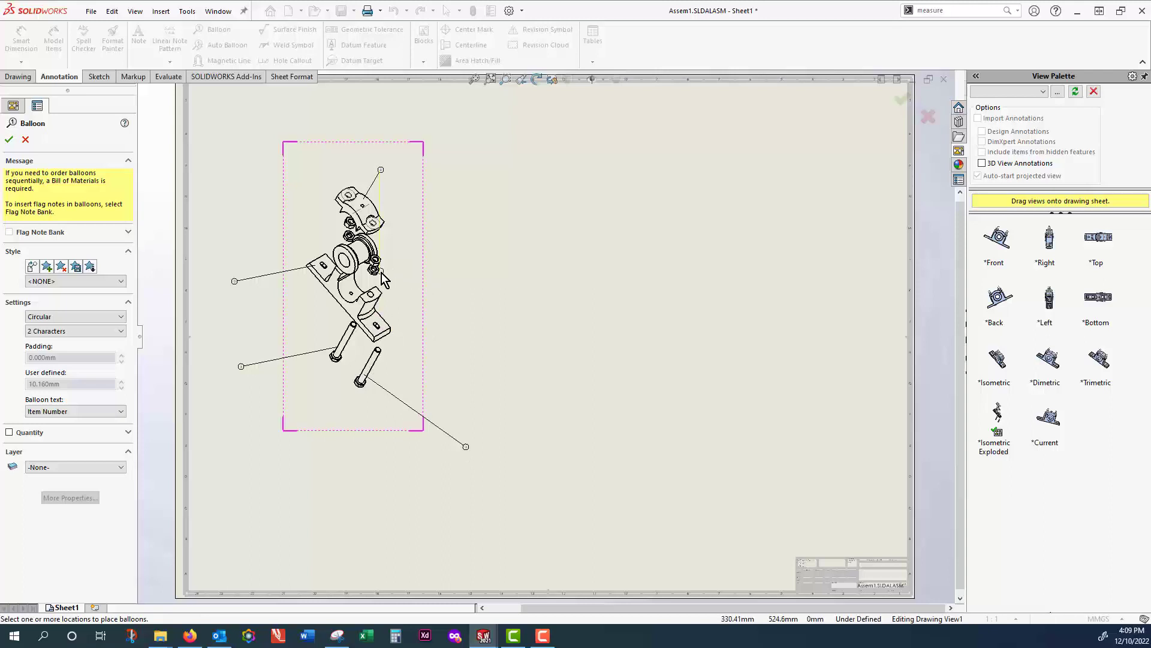
click(482, 269)
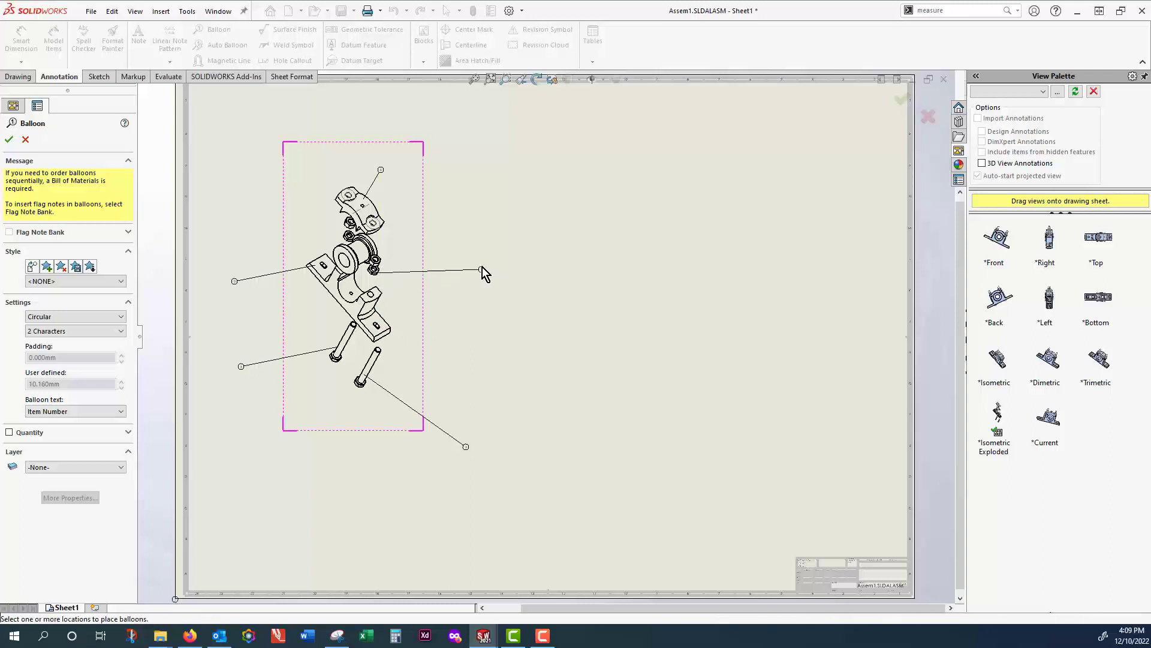
click(343, 256)
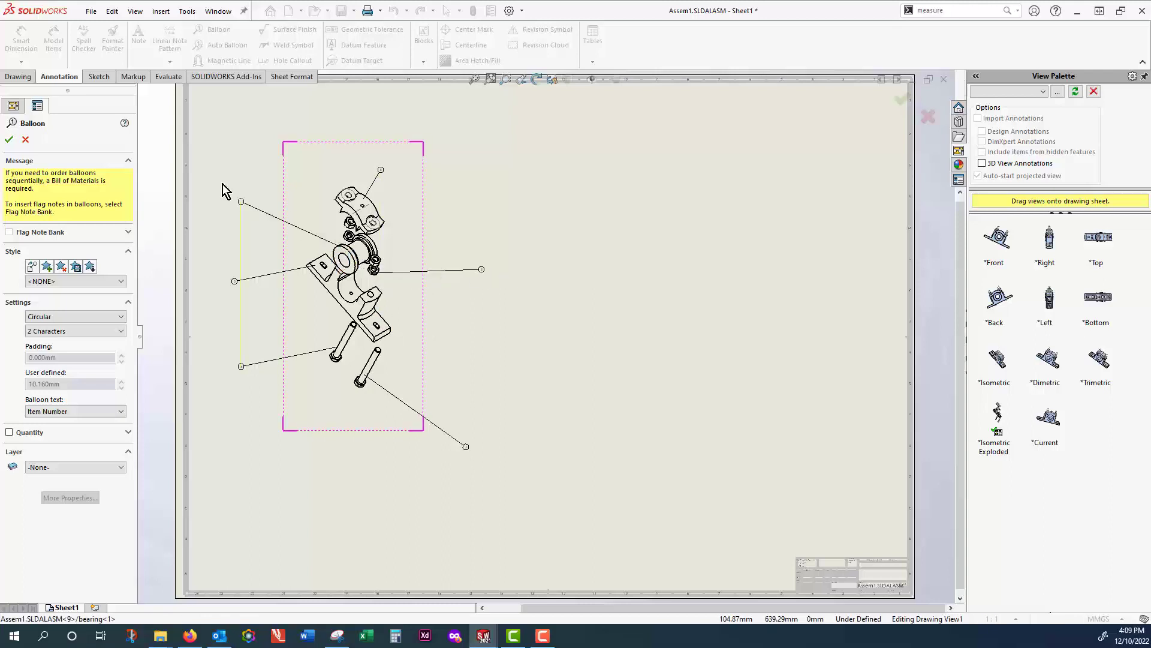
click(234, 180)
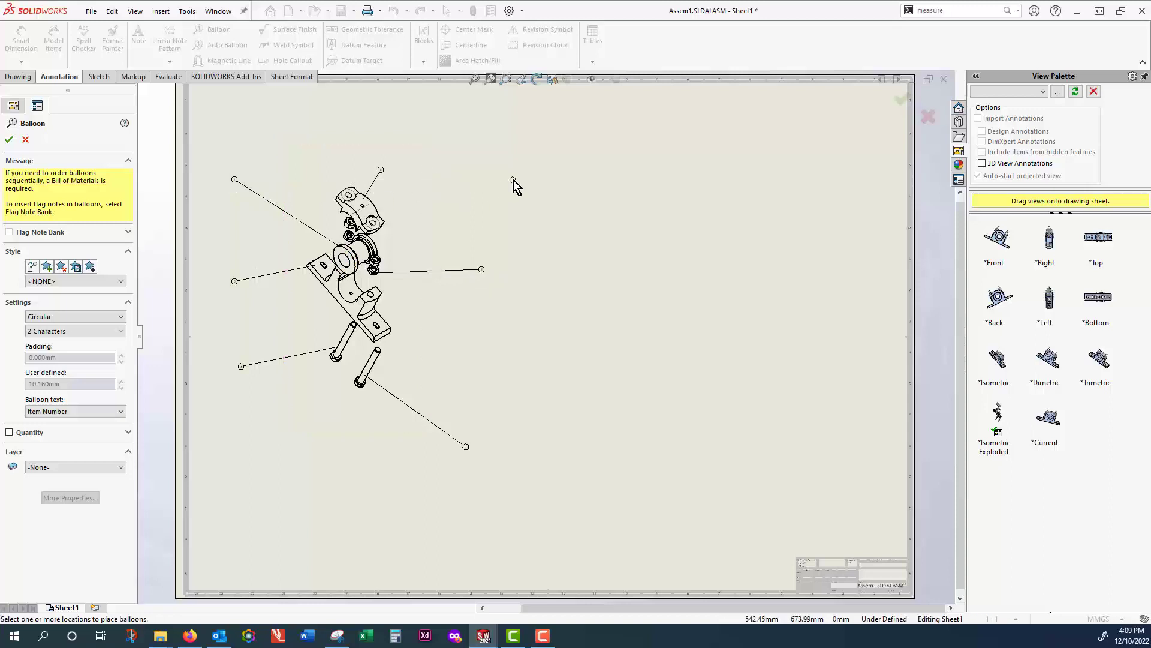
key(Escape)
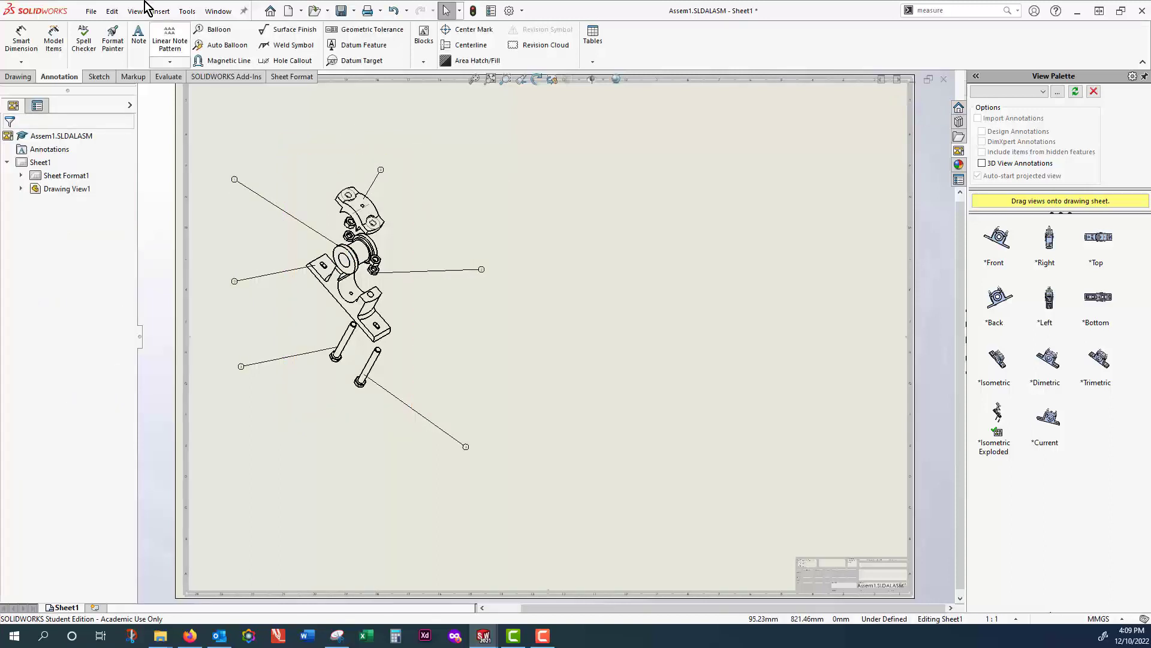
- Insert a top-level-only Bill of Materials for the exploded view with the bom-standard template, placing it above the sheet's title block
click(163, 12)
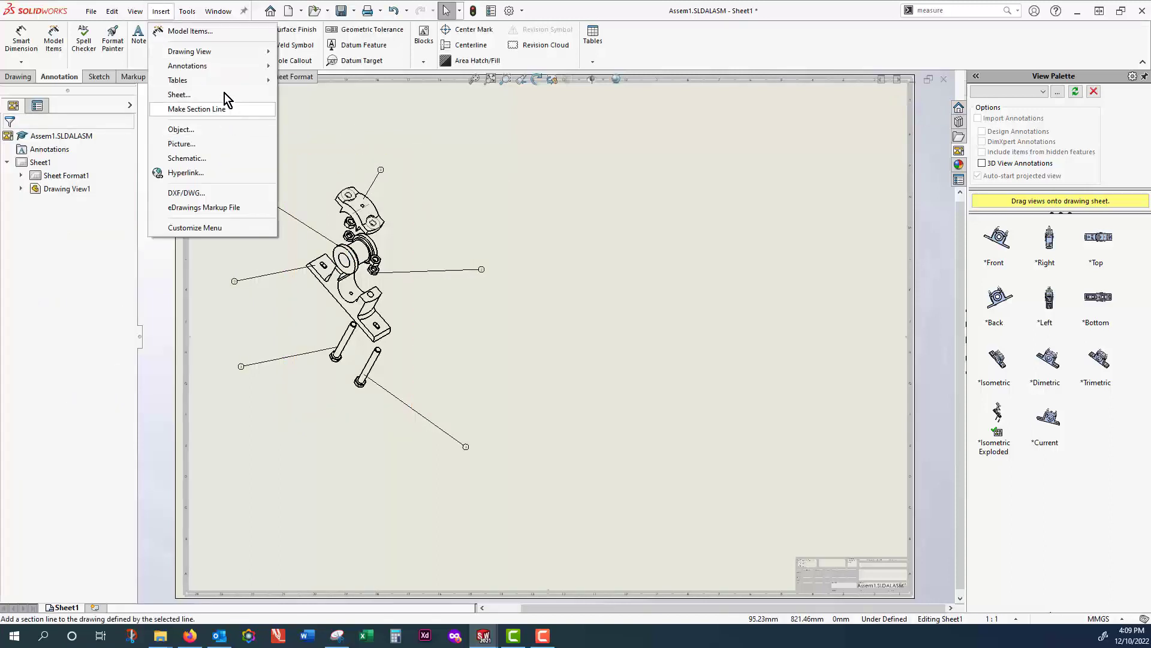
mouse_move(226, 80)
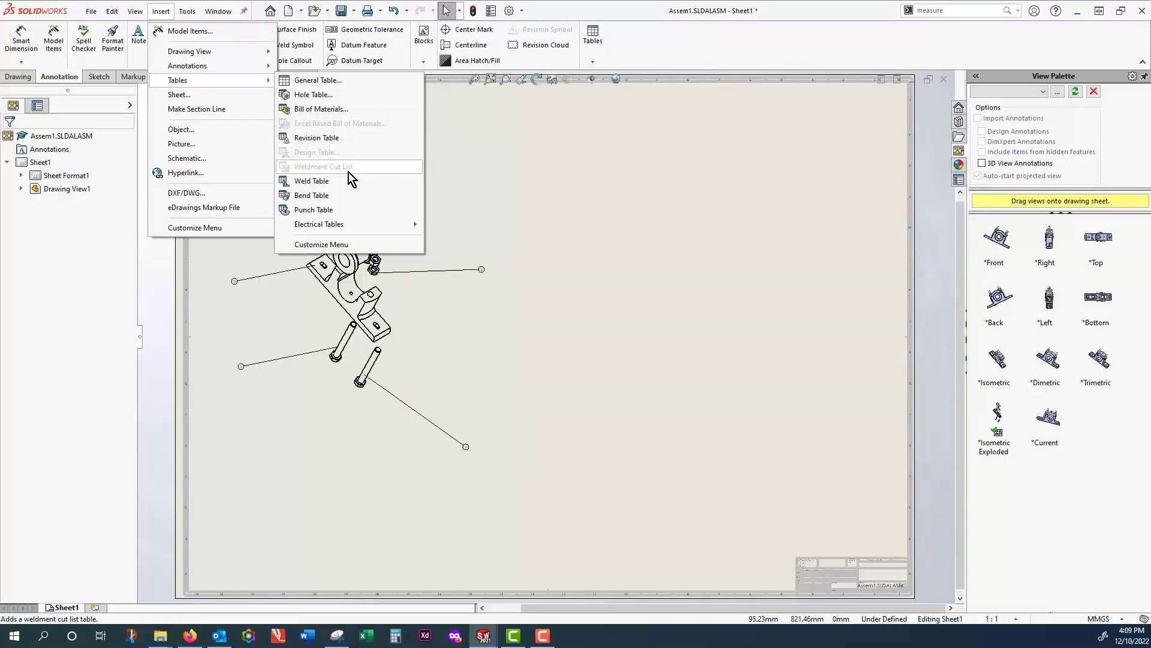
click(340, 108)
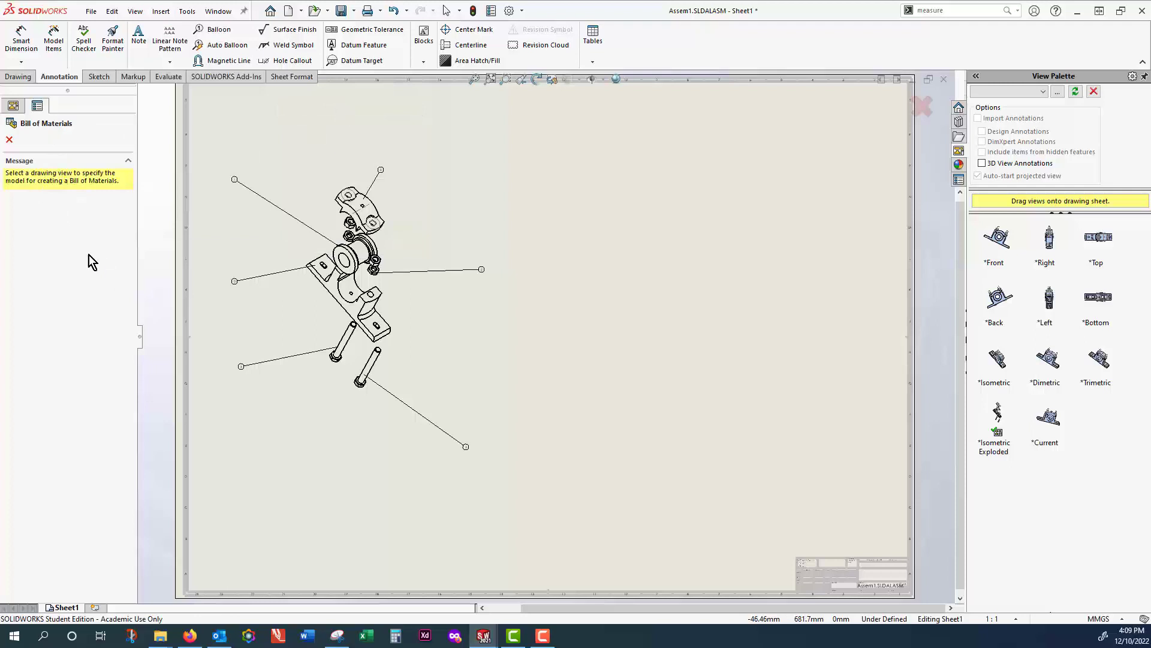
click(337, 297)
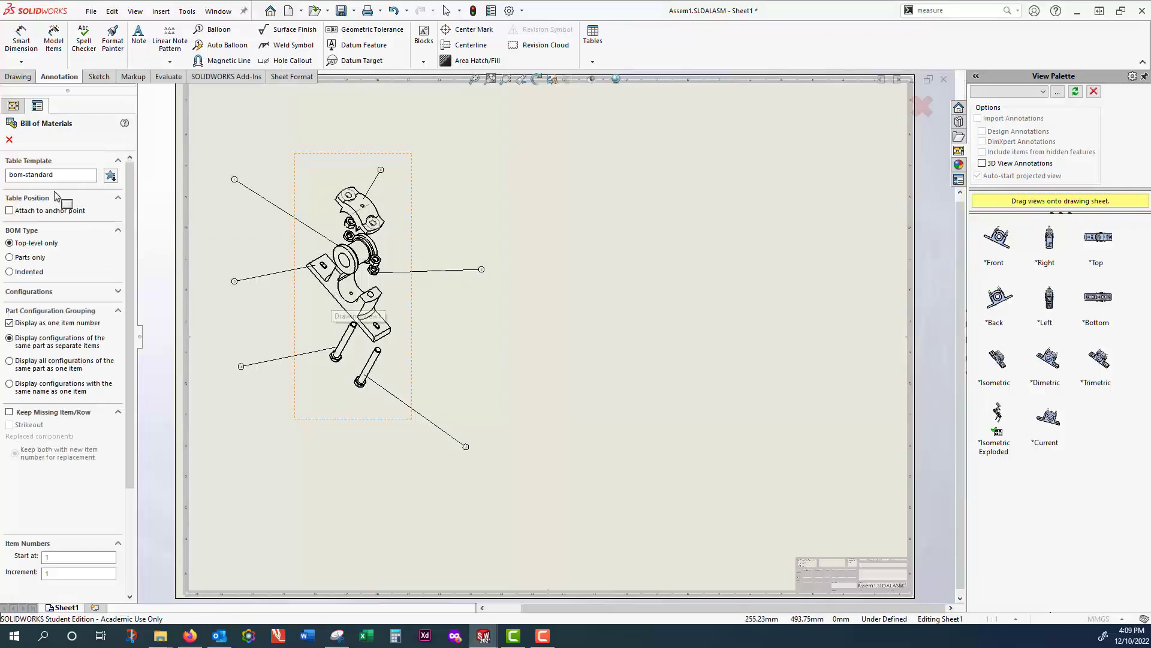
scroll(66, 362, down, 3)
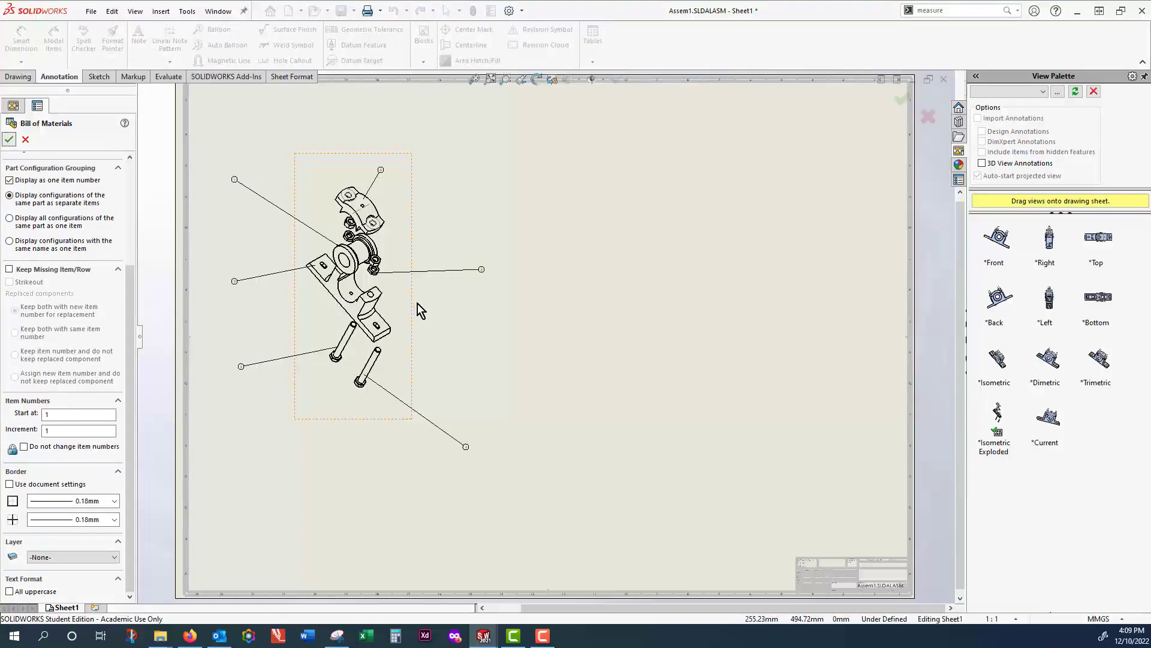
key(Return)
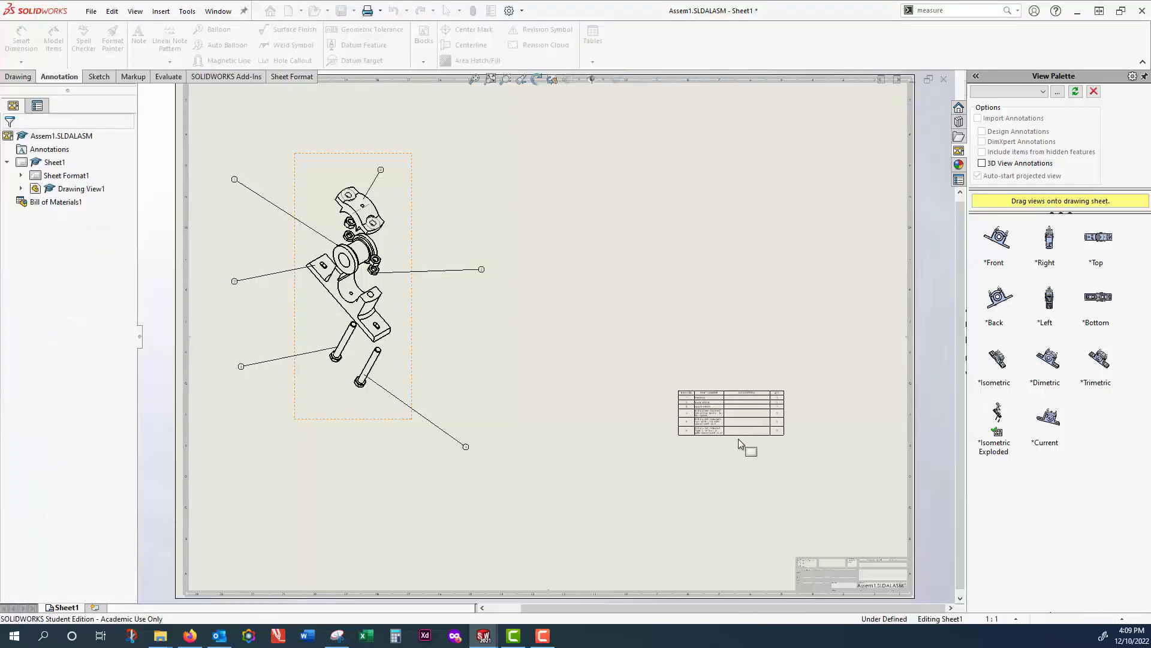
click(739, 442)
scroll(725, 401, down, 5)
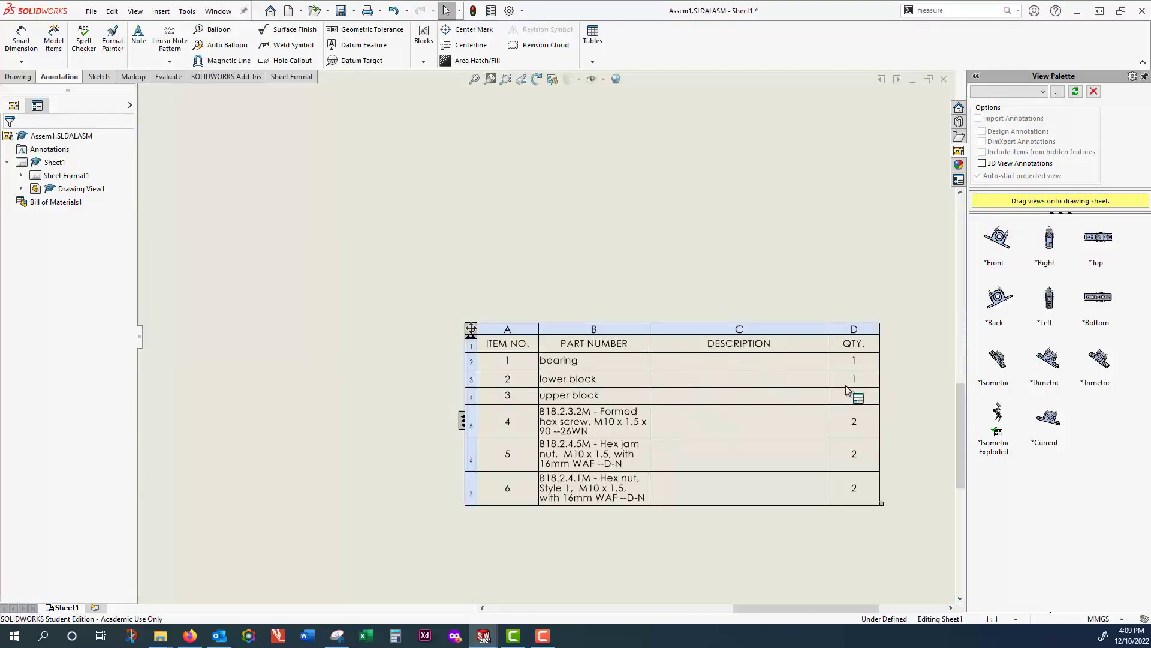
click(689, 294)
scroll(699, 275, up, 3)
scroll(699, 275, up, 4)
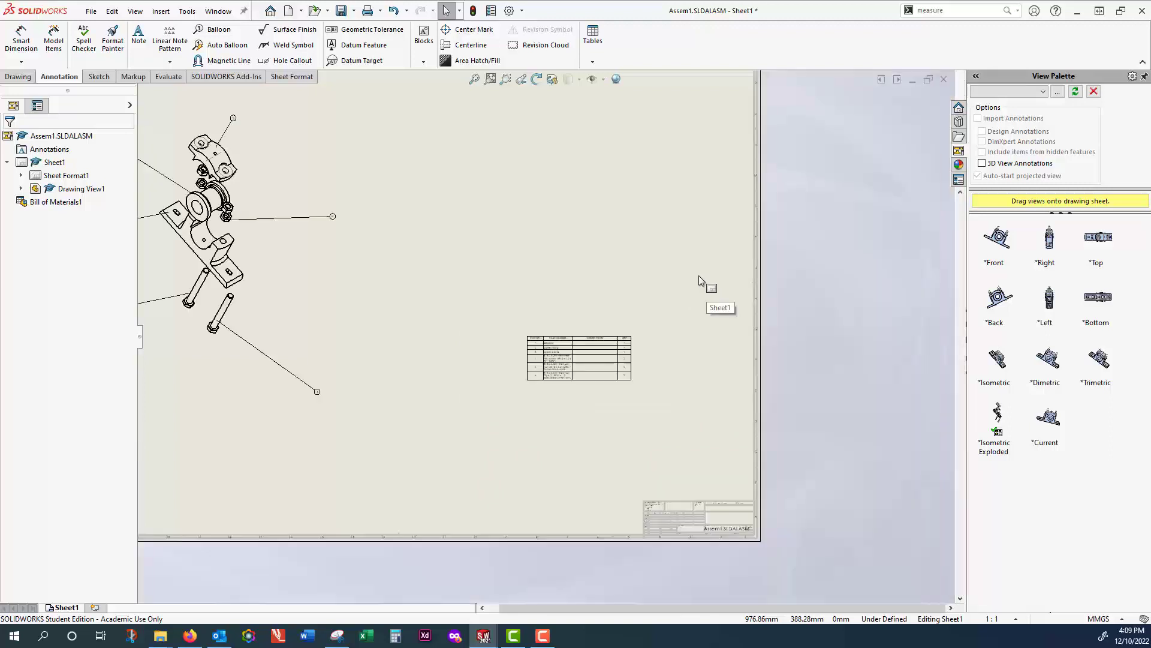